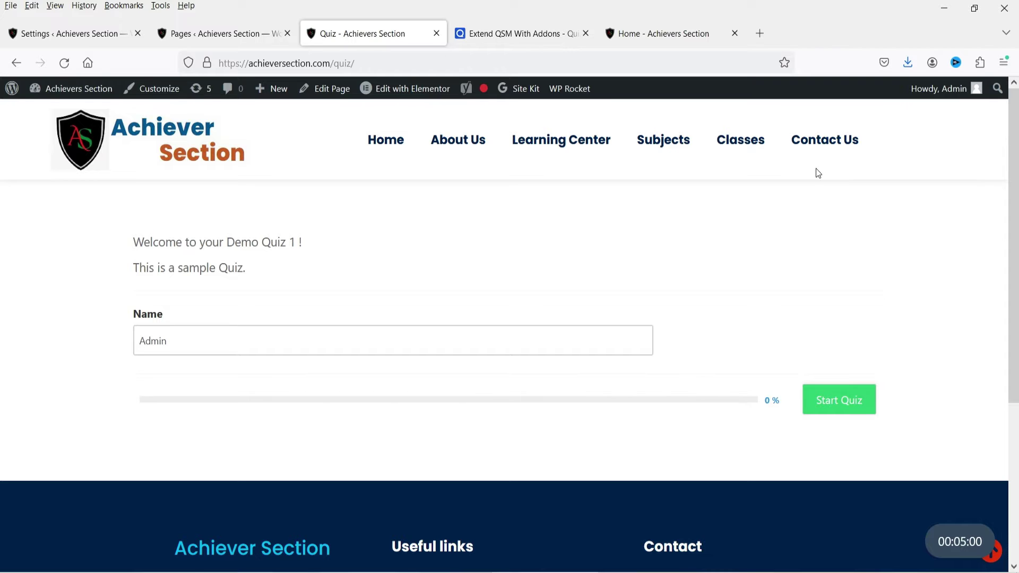
# Start the timed Demo Quiz 1 from its welcome page, keeping the prefilled name.
pyautogui.click(170, 342)
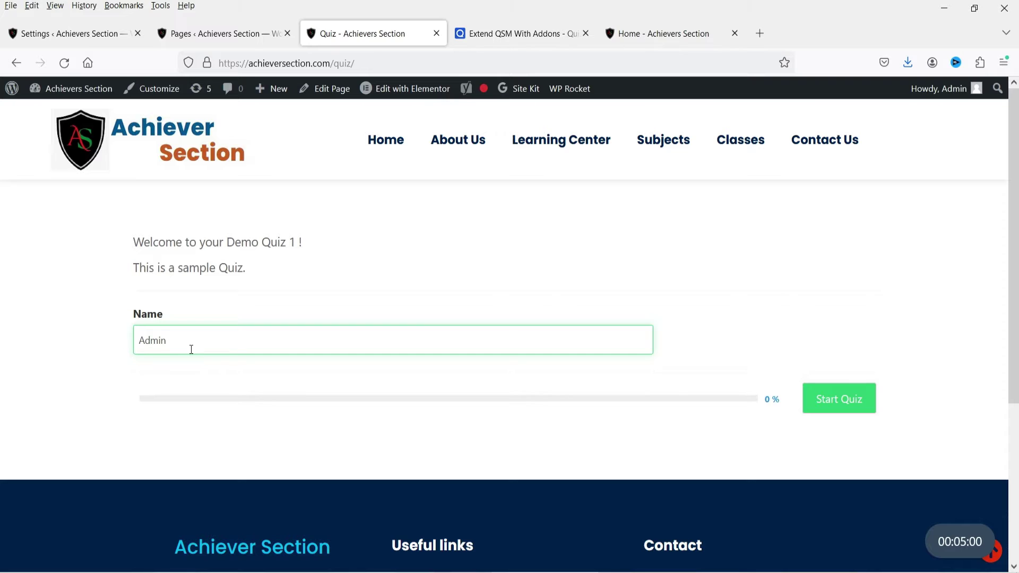
pyautogui.moveTo(937, 540); pyautogui.dragTo(981, 542)
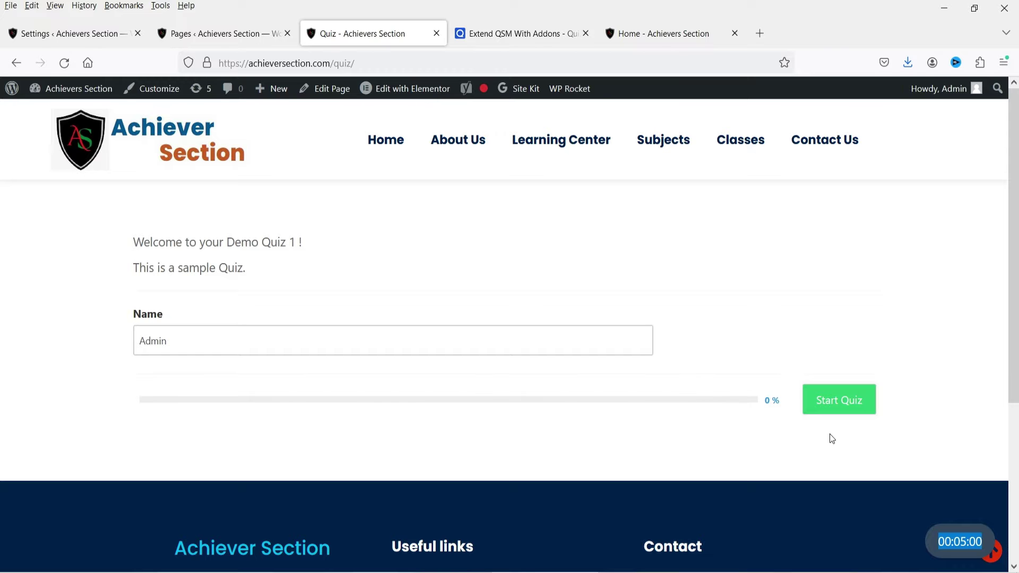
pyautogui.click(842, 407)
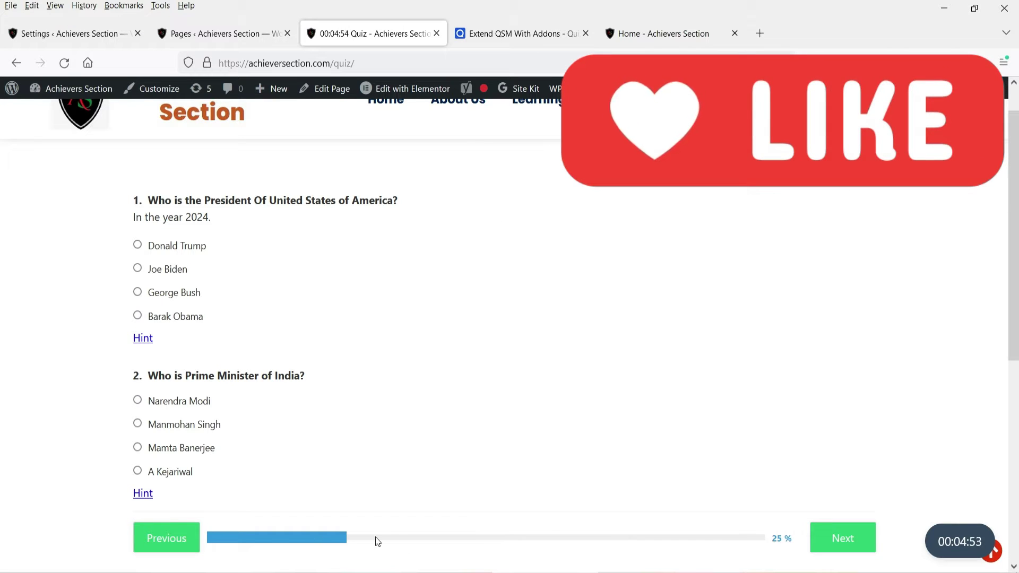
# Answer question 1 with Joe Biden and question 2 with Narendra Modi, and advance to the next quiz page.
pyautogui.tripleClick(221, 216)
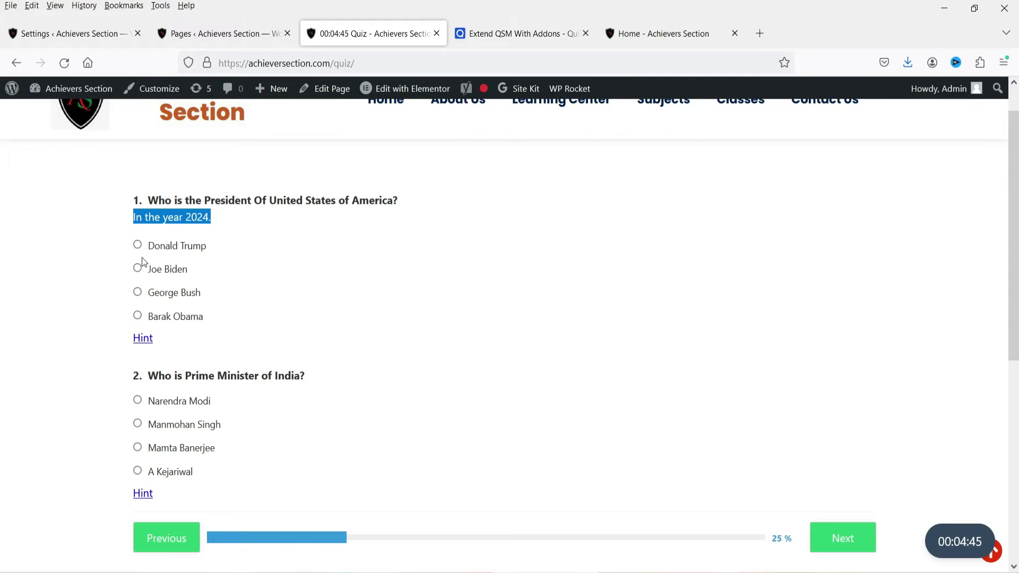
pyautogui.click(137, 269)
pyautogui.moveTo(141, 341)
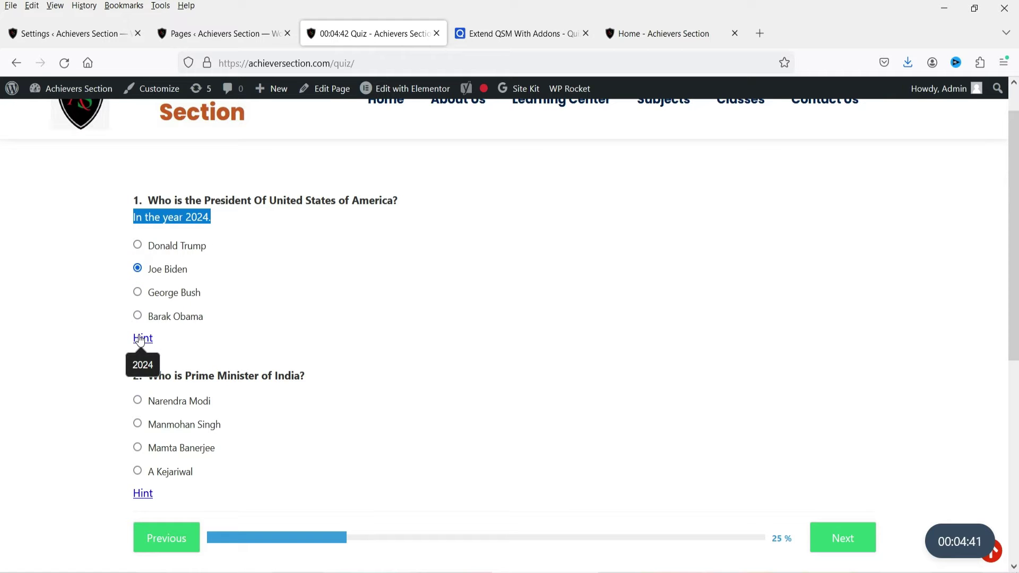
pyautogui.scroll(-2, 352, 332)
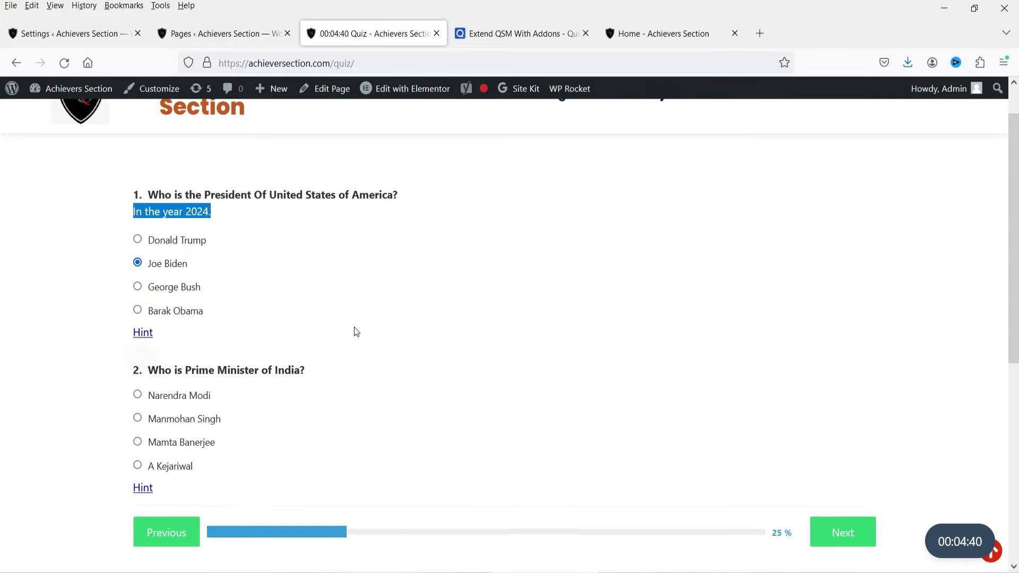
pyautogui.click(138, 328)
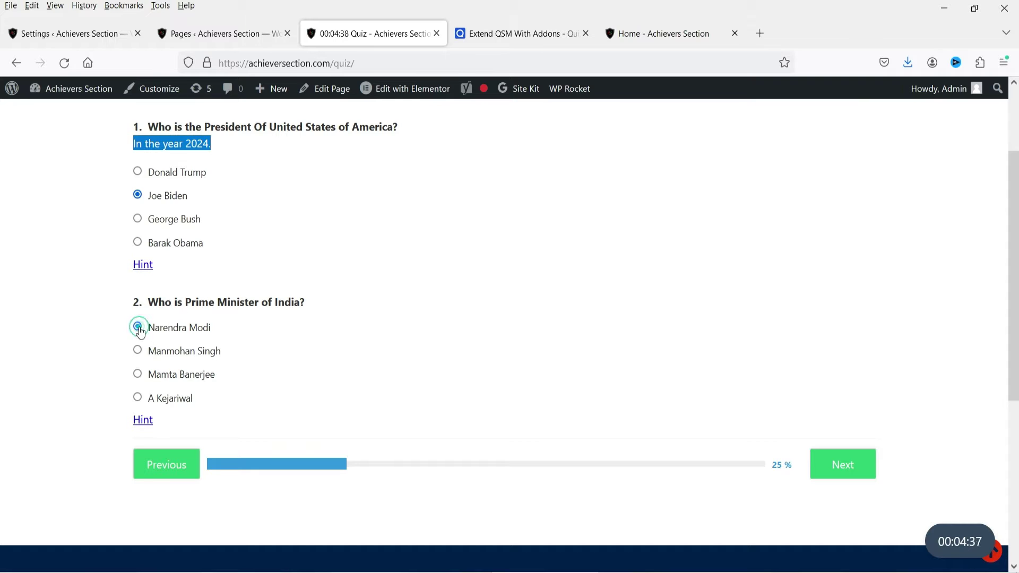
pyautogui.moveTo(140, 423)
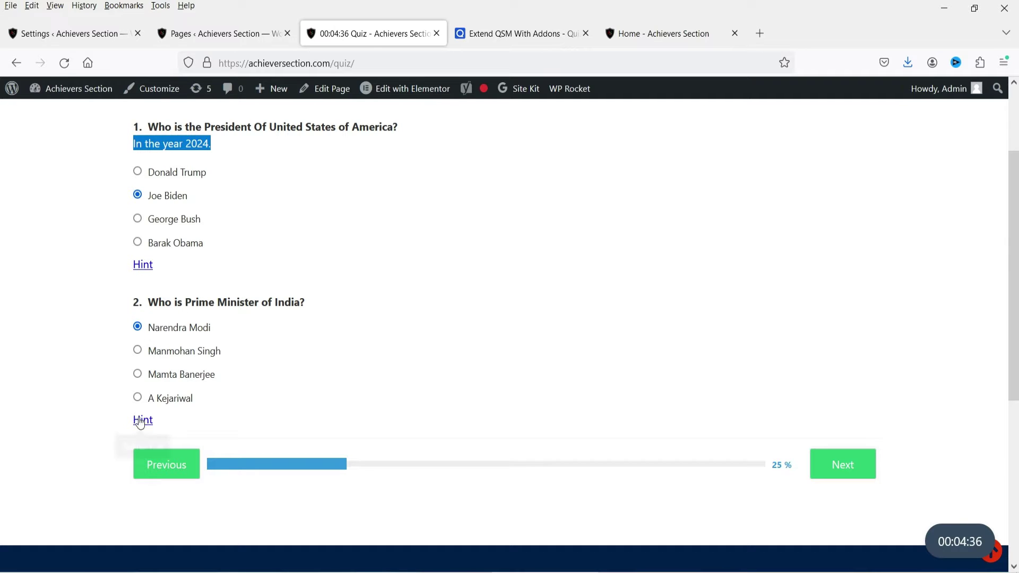
pyautogui.click(850, 466)
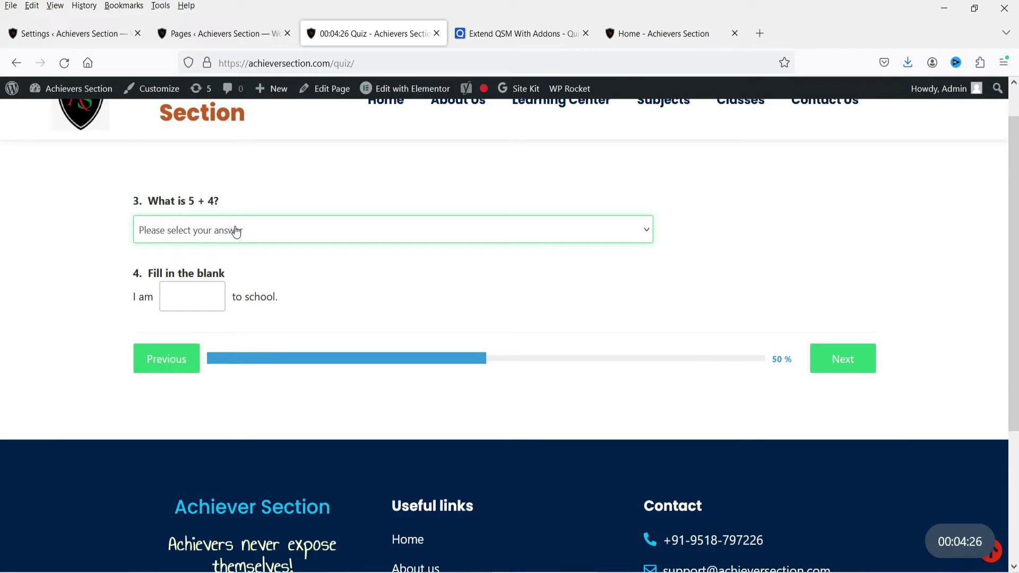
# Answer question 3 with 9 and fill the blank in question 4 with "going".
pyautogui.click(237, 230)
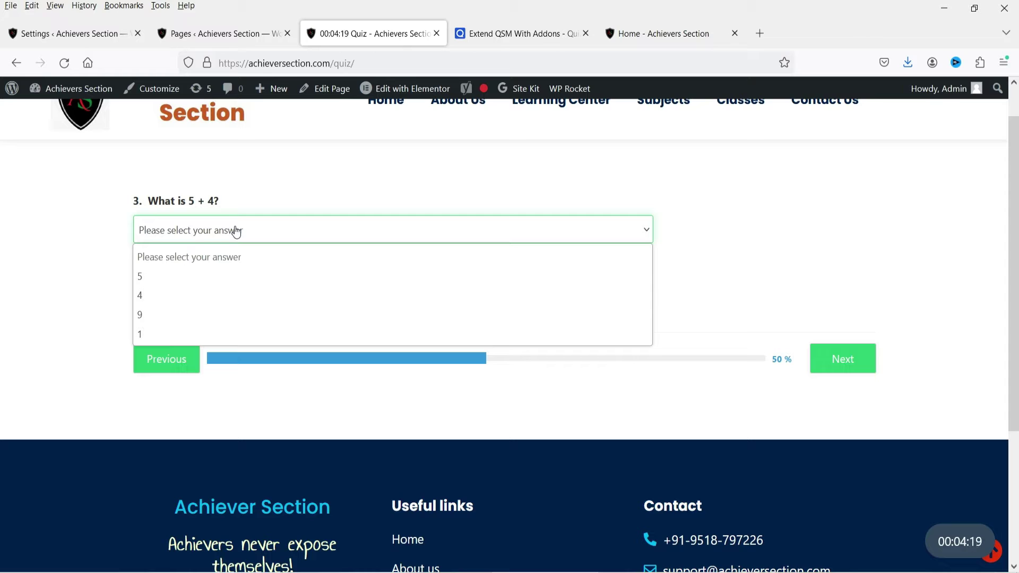
pyautogui.click(230, 318)
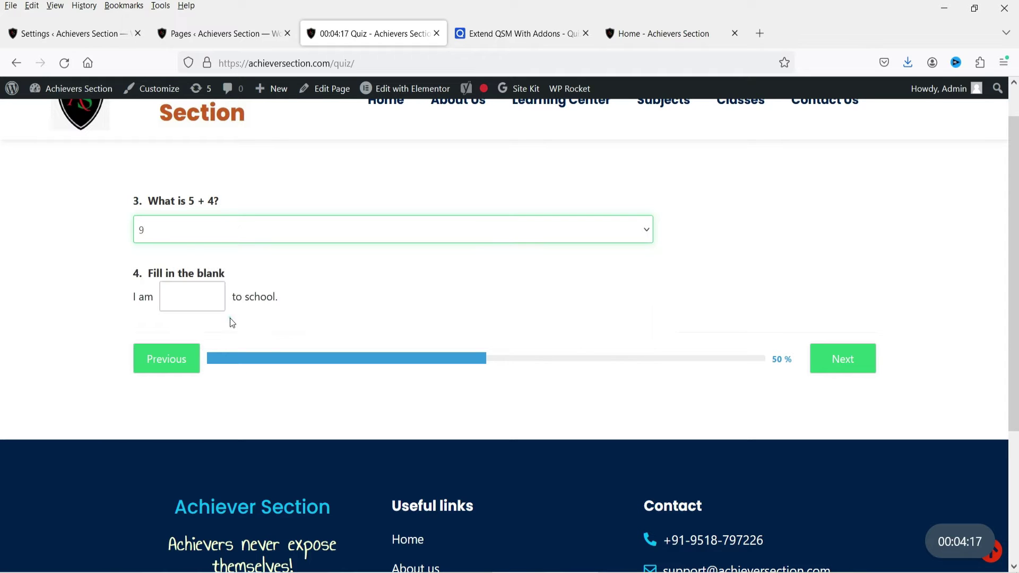
pyautogui.click(180, 297)
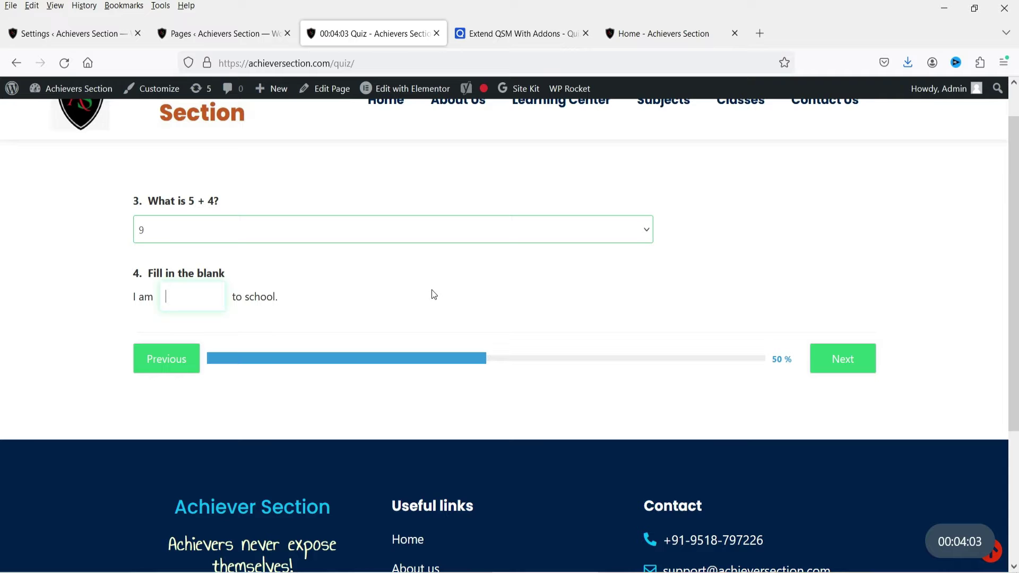
pyautogui.write('going')
pyautogui.click(336, 295)
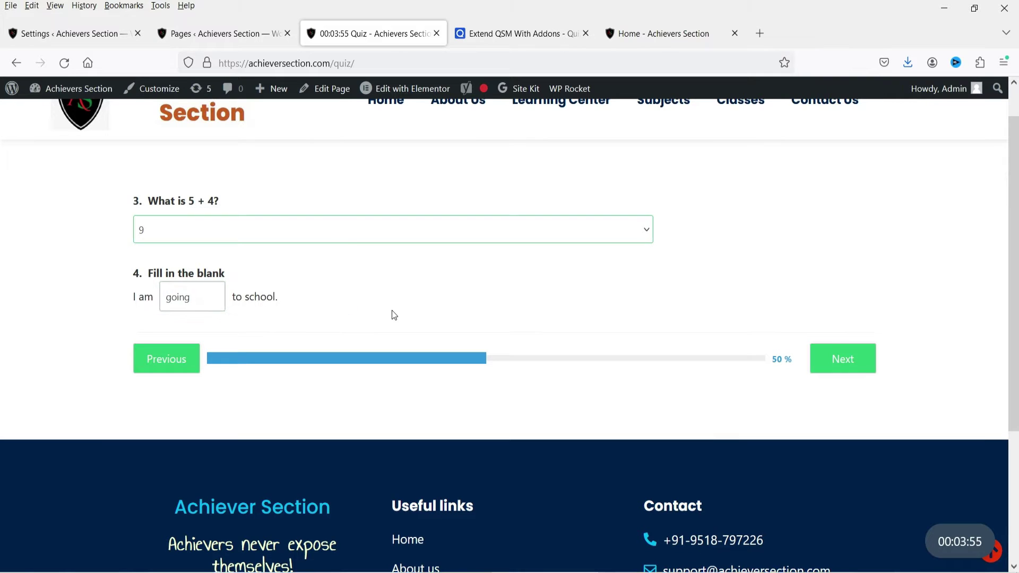
# Advance to the fastest bird question and answer it with Peregrine Falcon.
pyautogui.click(857, 365)
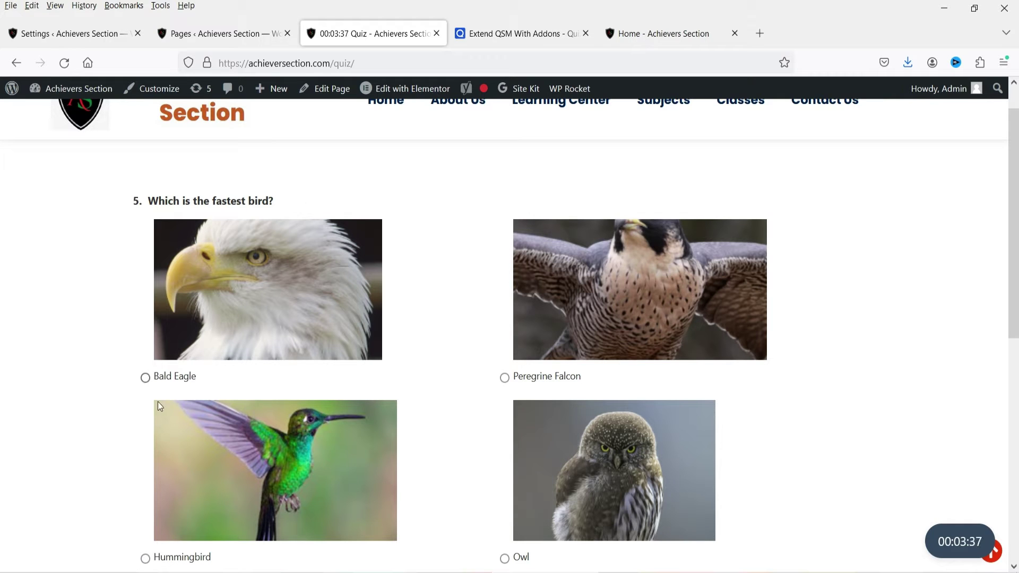
pyautogui.click(505, 379)
pyautogui.scroll(-4, 912, 342)
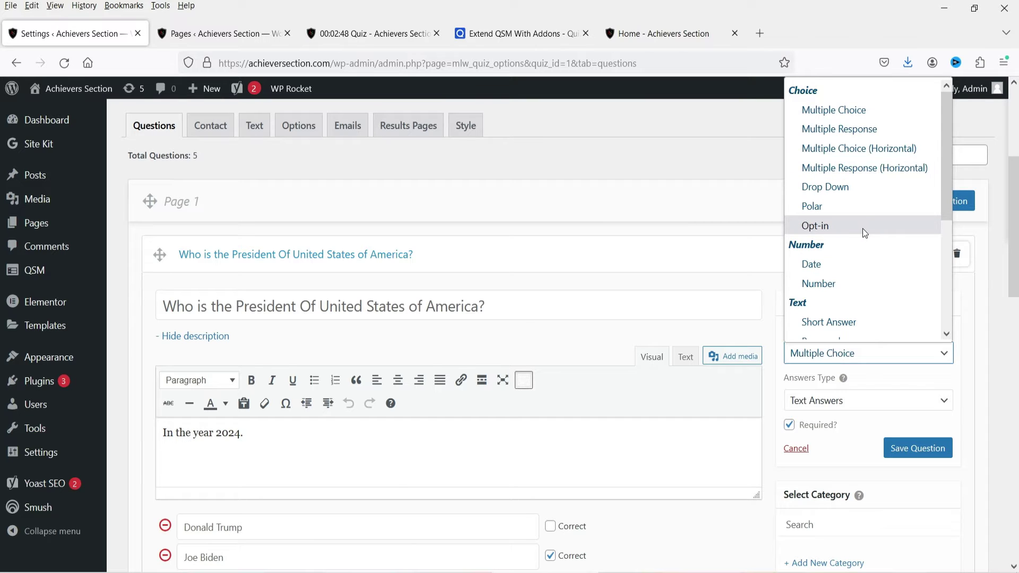
# Examine the question types offered for the US President question in the quiz's settings.
pyautogui.scroll(-3, 874, 269)
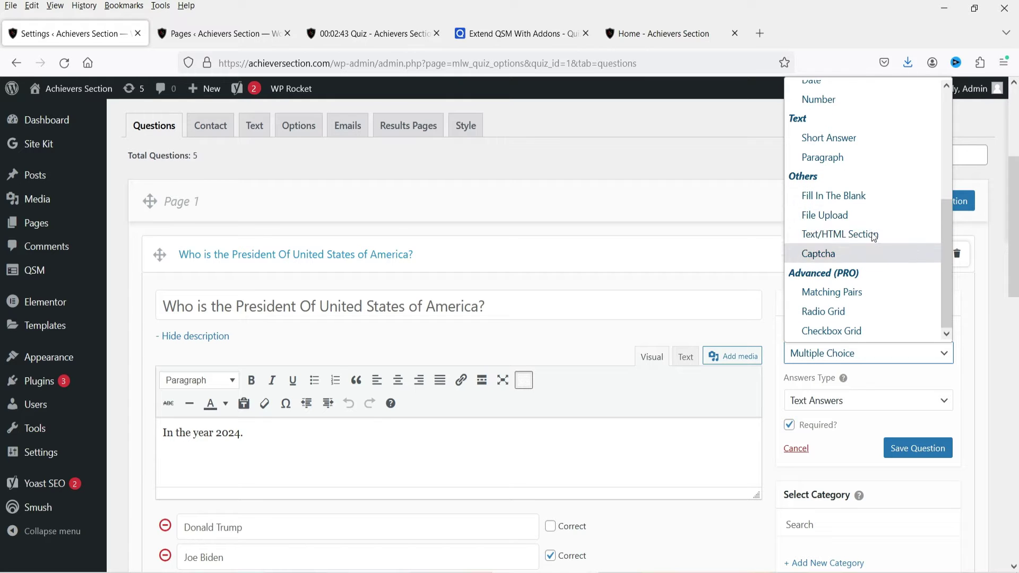
pyautogui.scroll(5, 880, 223)
pyautogui.click(980, 317)
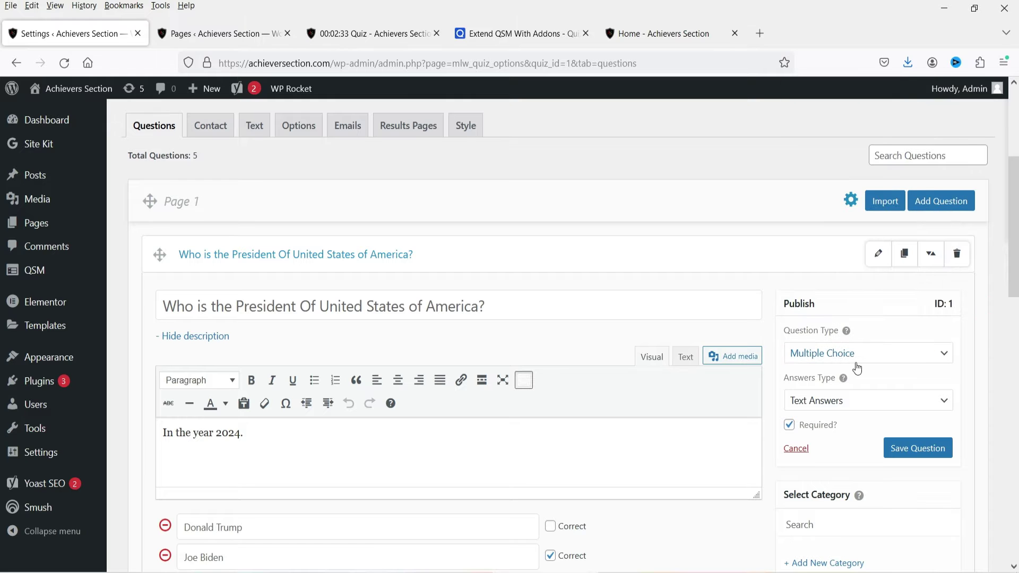
# Return to the quiz in progress, advance to its final page and submit the answers.
pyautogui.click(345, 33)
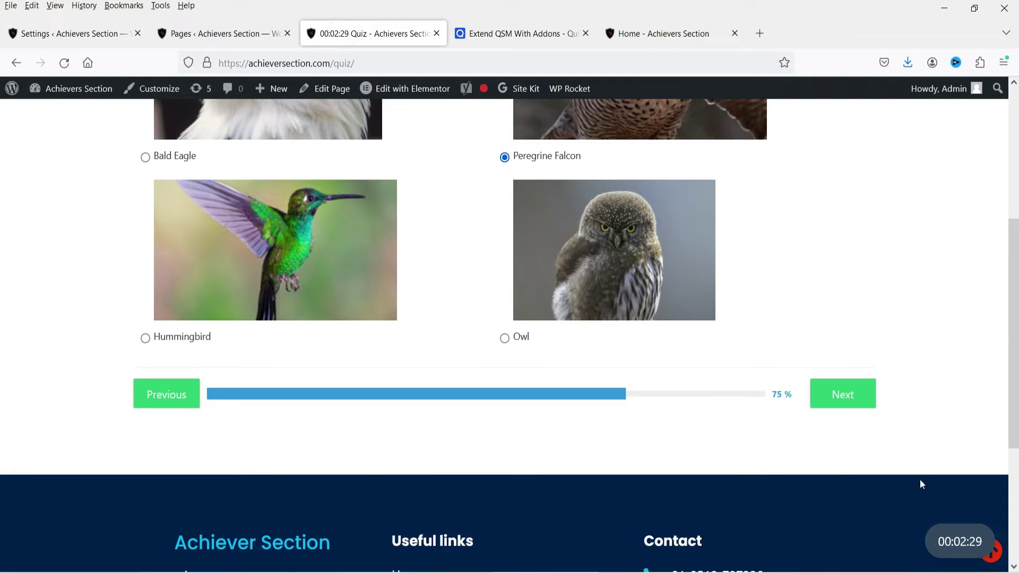
pyautogui.click(849, 400)
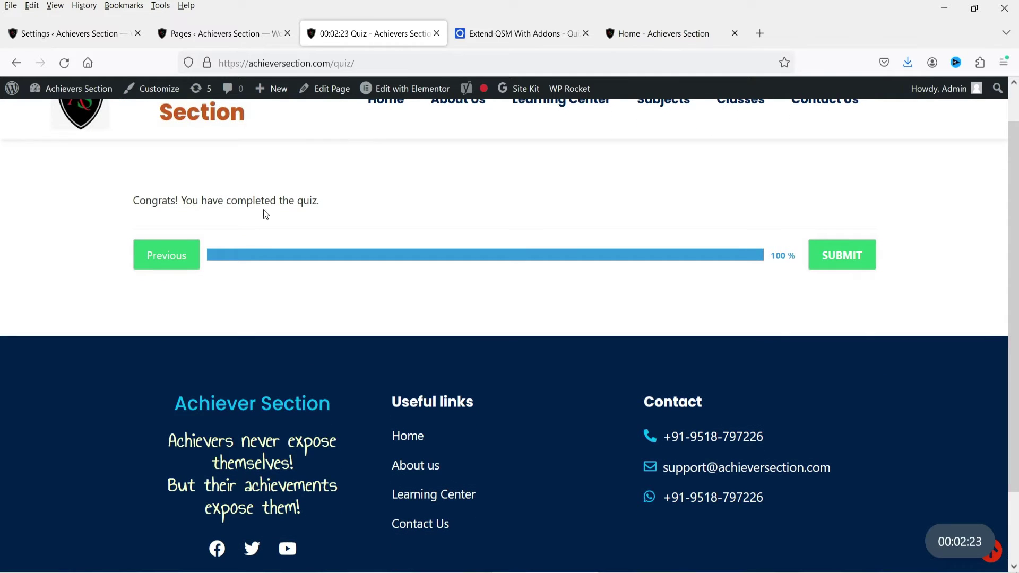
pyautogui.click(860, 258)
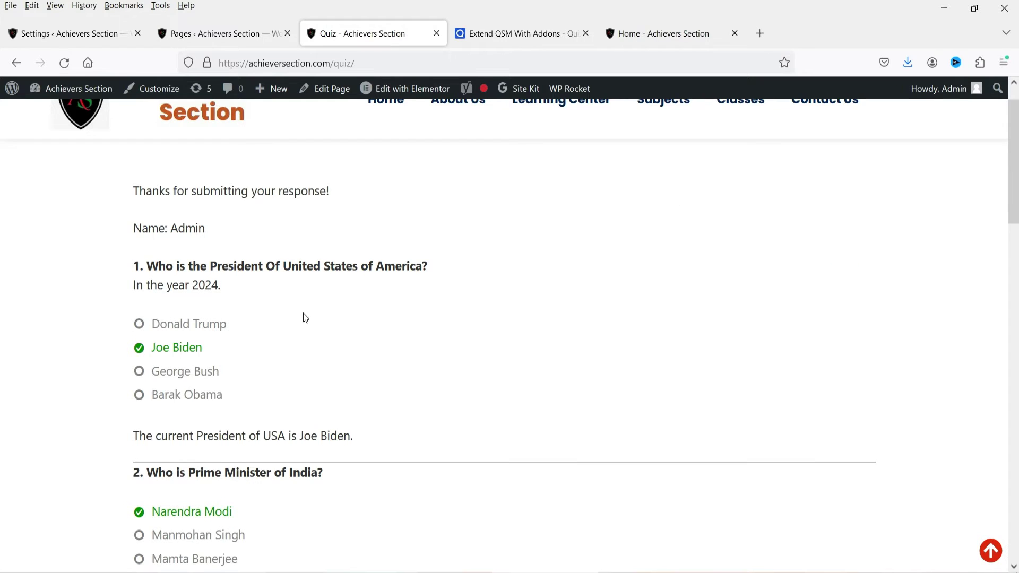
# Review the submitted quiz's results page, including the marked answers and explanations for all questions.
pyautogui.scroll(-2, 358, 306)
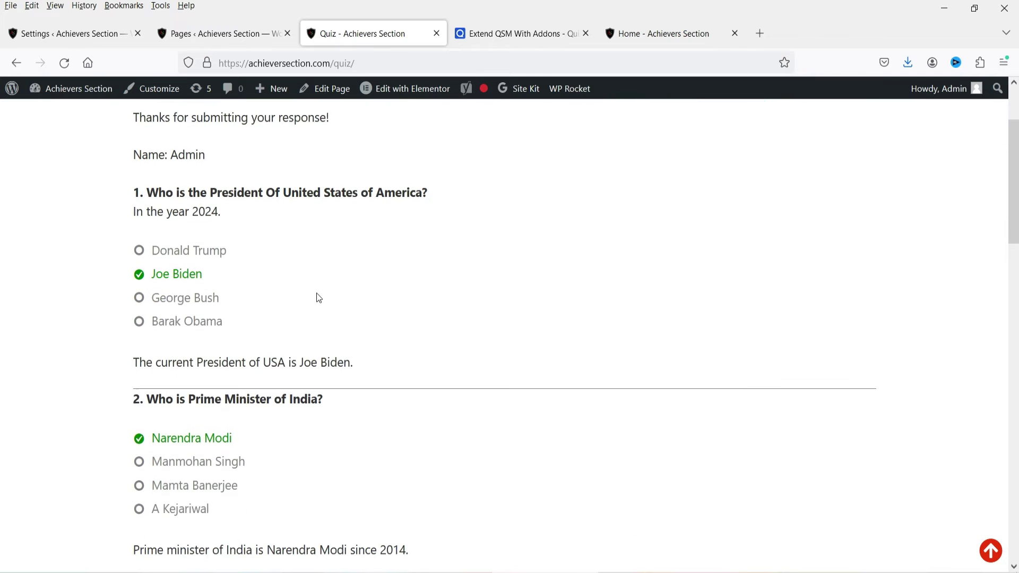
pyautogui.scroll(-15, 173, 299)
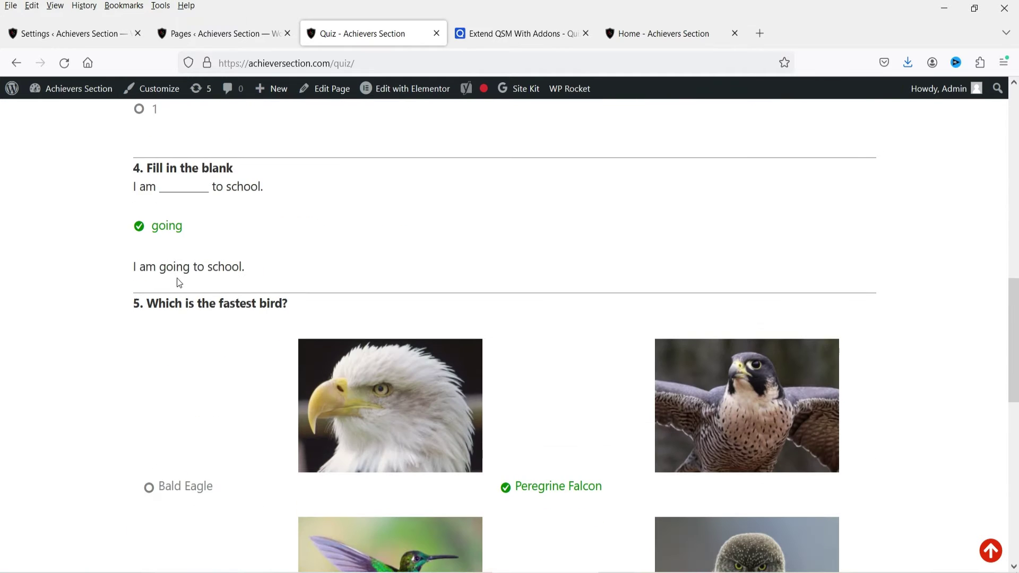
pyautogui.scroll(-7, 551, 313)
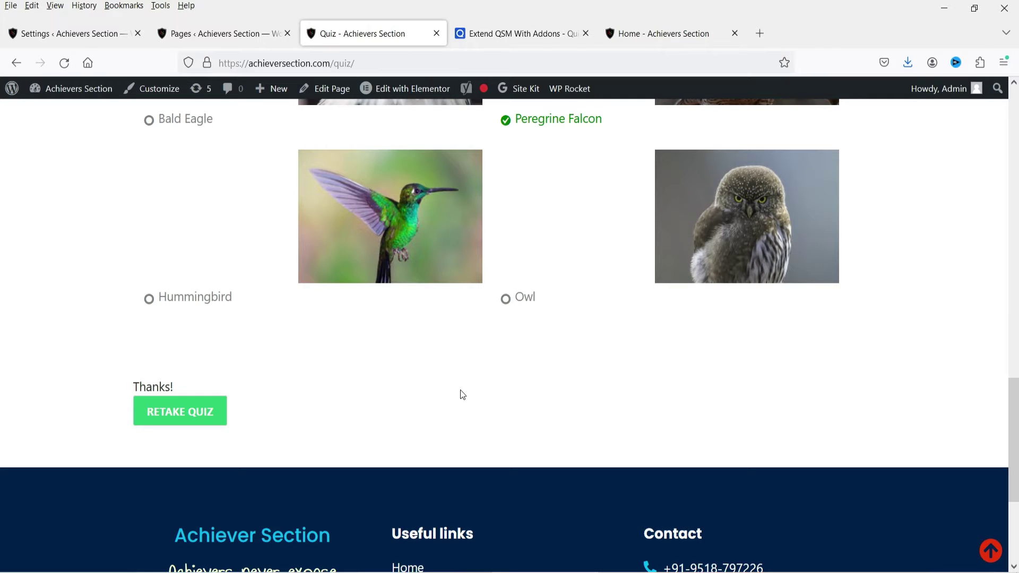
pyautogui.scroll(20, 462, 394)
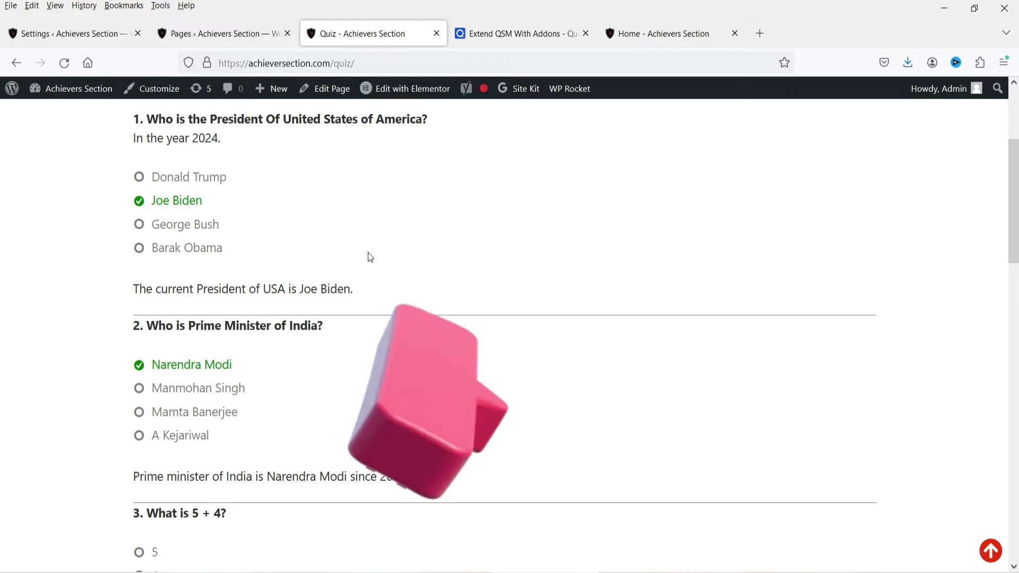
pyautogui.scroll(3, 509, 318)
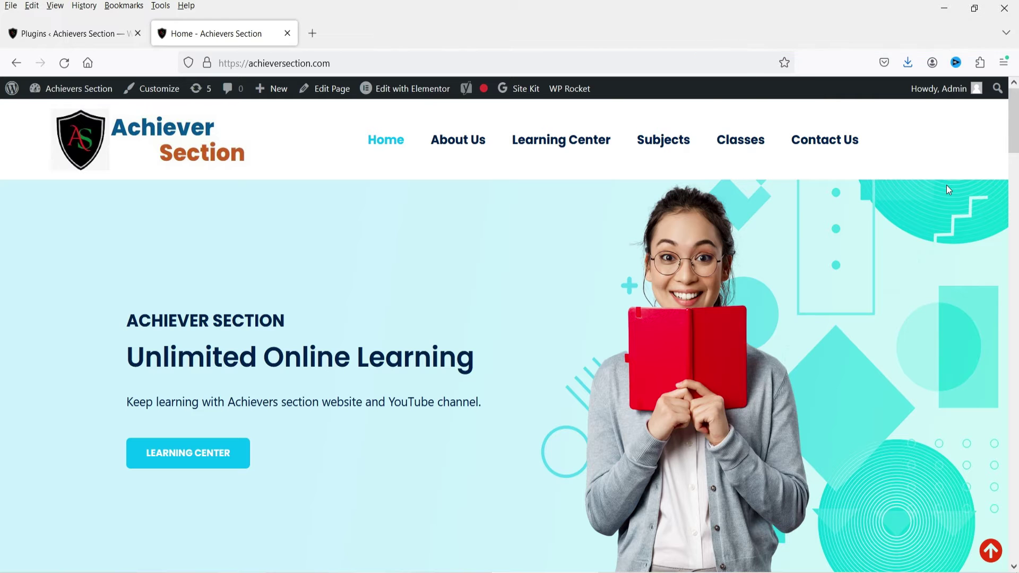
# Go to the WordPress admin's page for adding plugins and search for "quiz".
pyautogui.click(68, 34)
pyautogui.click(212, 124)
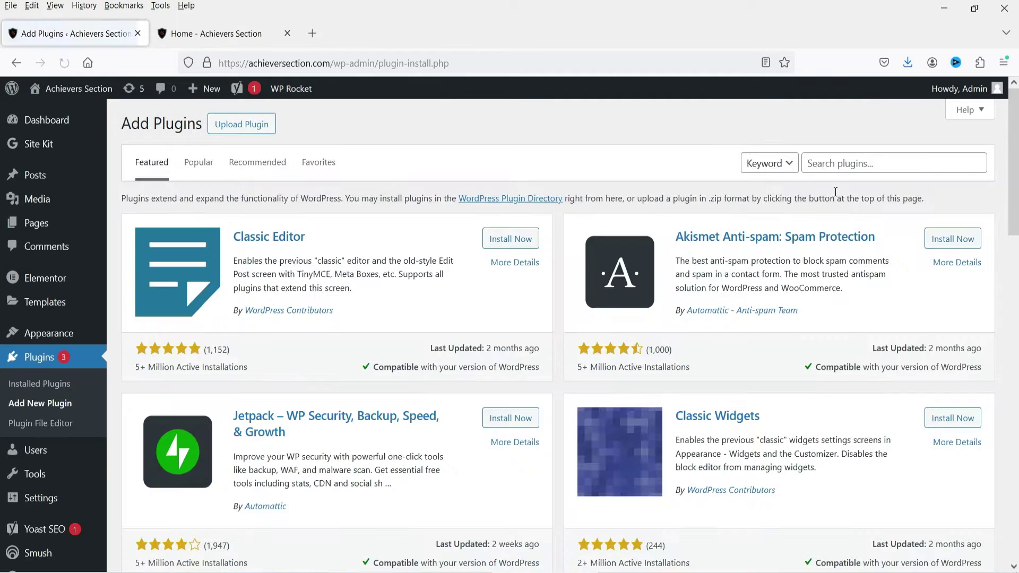
pyautogui.click(830, 164)
pyautogui.click(831, 164)
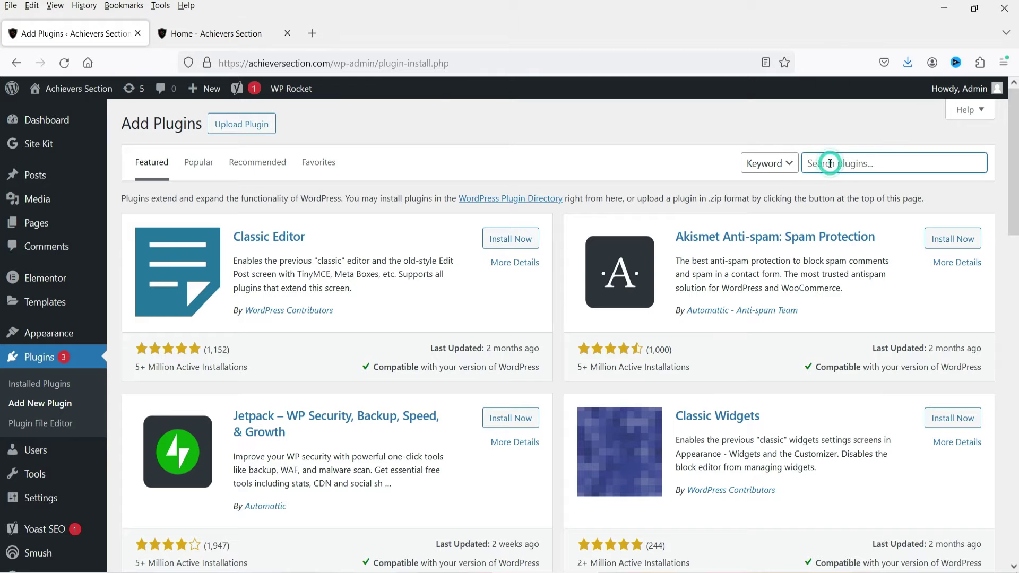
pyautogui.write('quiz')
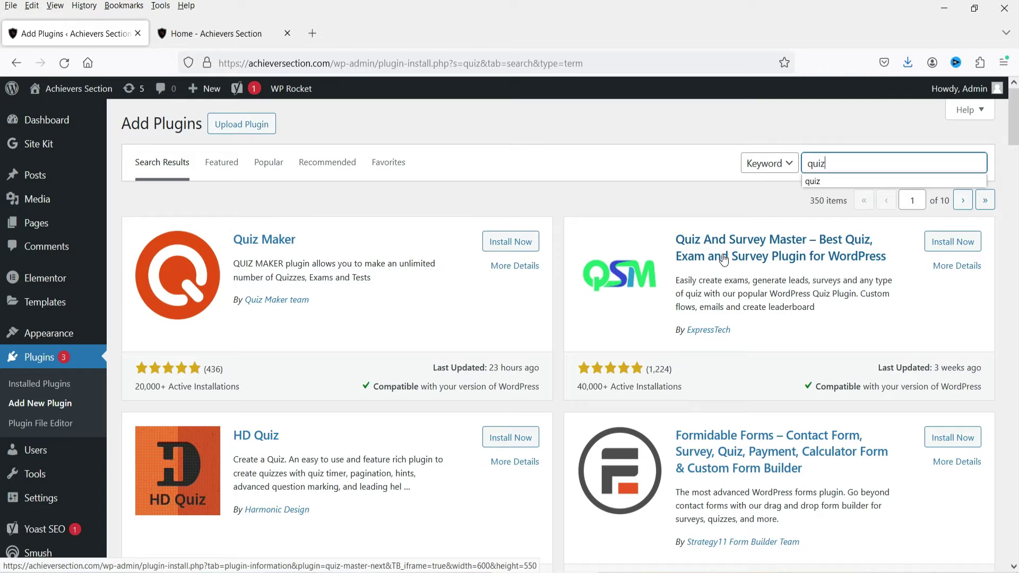
# Install and activate the Quiz And Survey Master plugin and open its QSM dashboard.
pyautogui.click(942, 237)
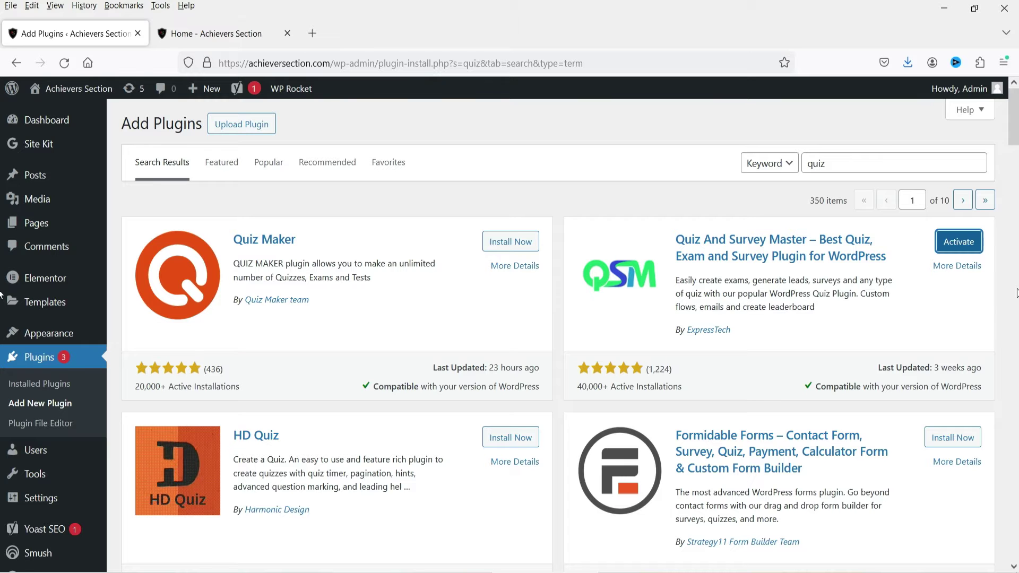
pyautogui.click(947, 244)
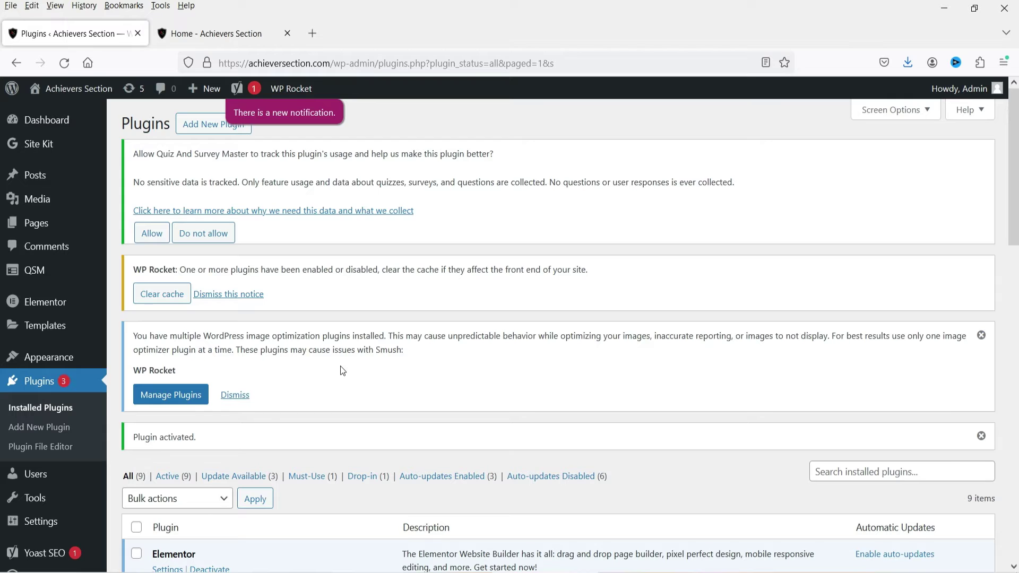
pyautogui.moveTo(31, 281)
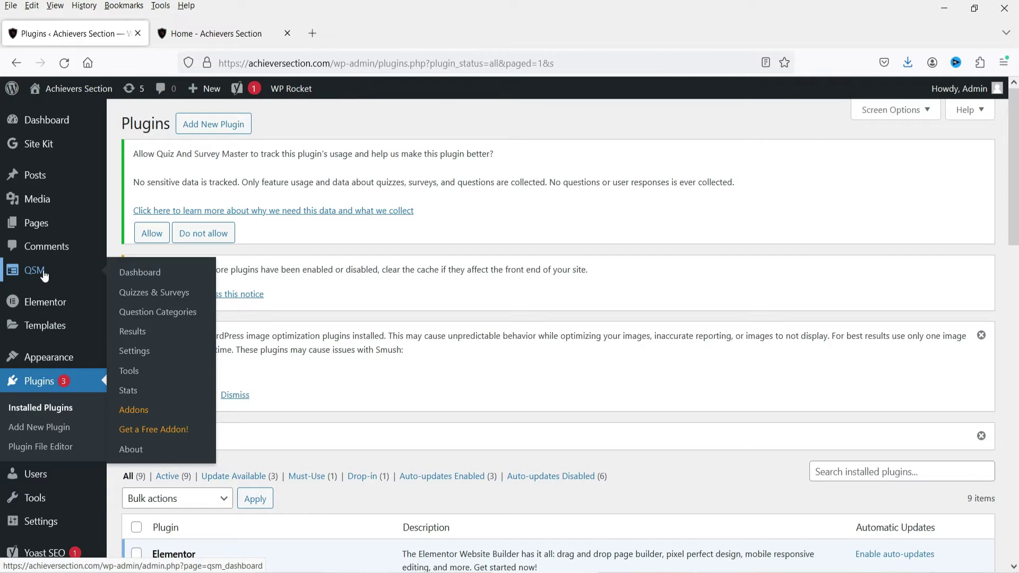
pyautogui.click(44, 276)
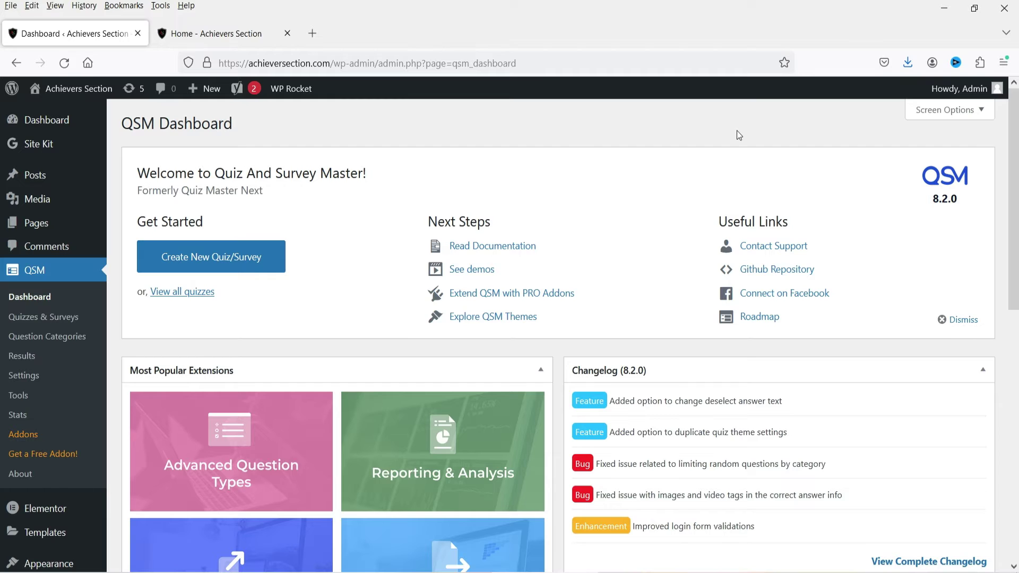
# Look through the QSM documentation in a separate browser tab and close that tab.
pyautogui.rightClick(511, 249)
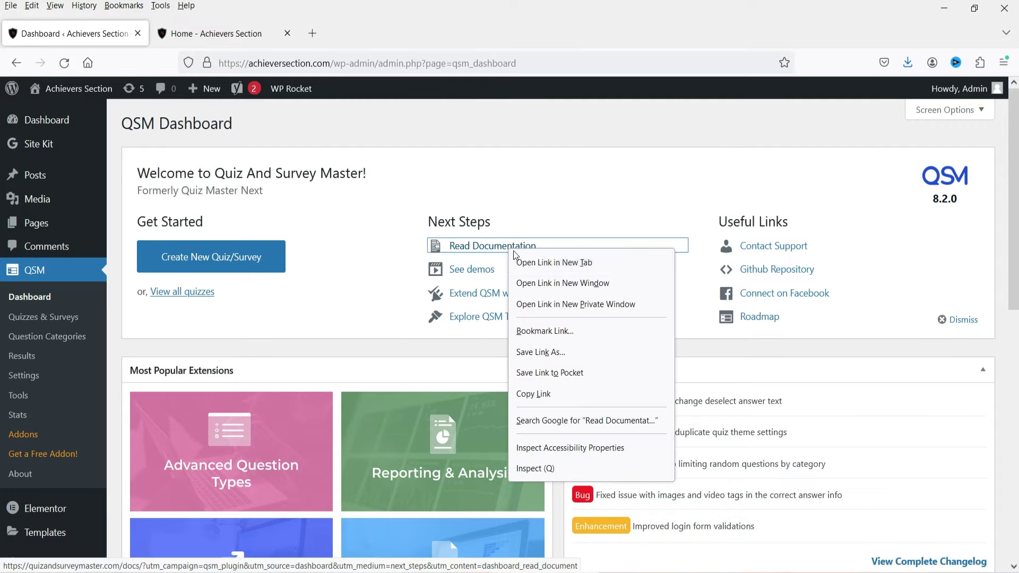
pyautogui.click(540, 262)
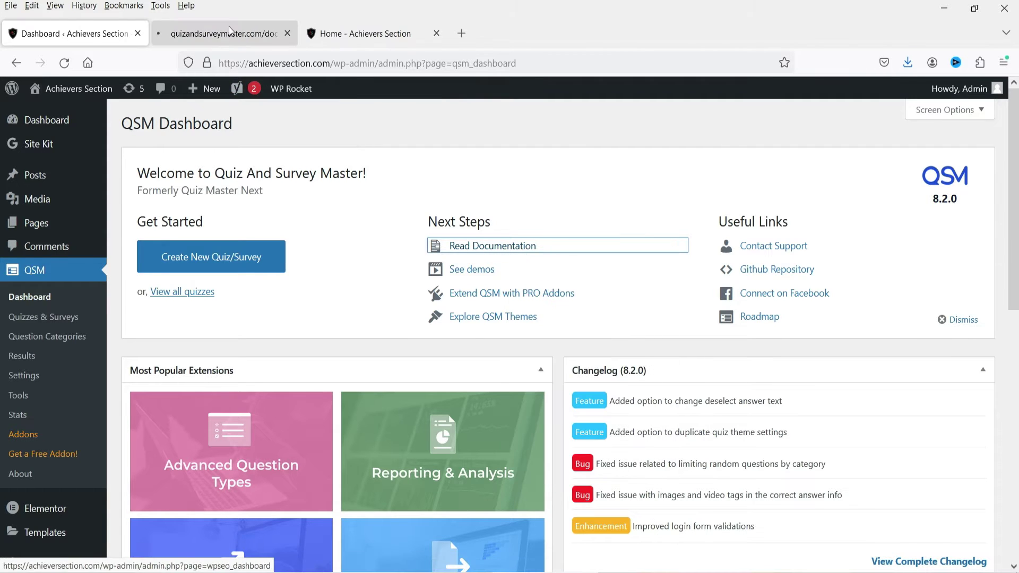
pyautogui.click(228, 32)
pyautogui.scroll(-10, 120, 207)
pyautogui.scroll(3, 122, 207)
pyautogui.click(287, 33)
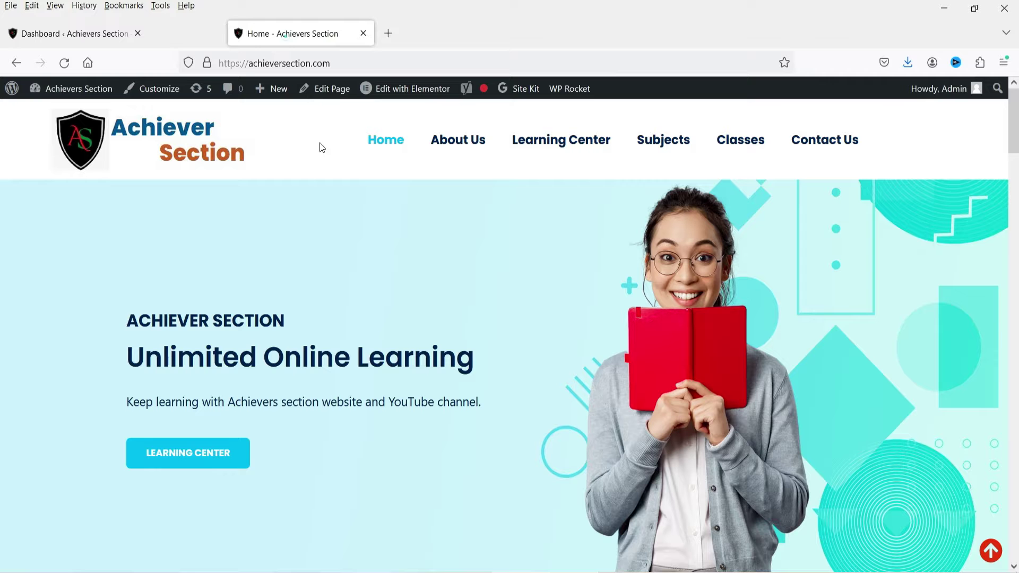
# Open the QSM demos from the QSM dashboard in a new browser tab and browse the addon and template demos.
pyautogui.click(77, 33)
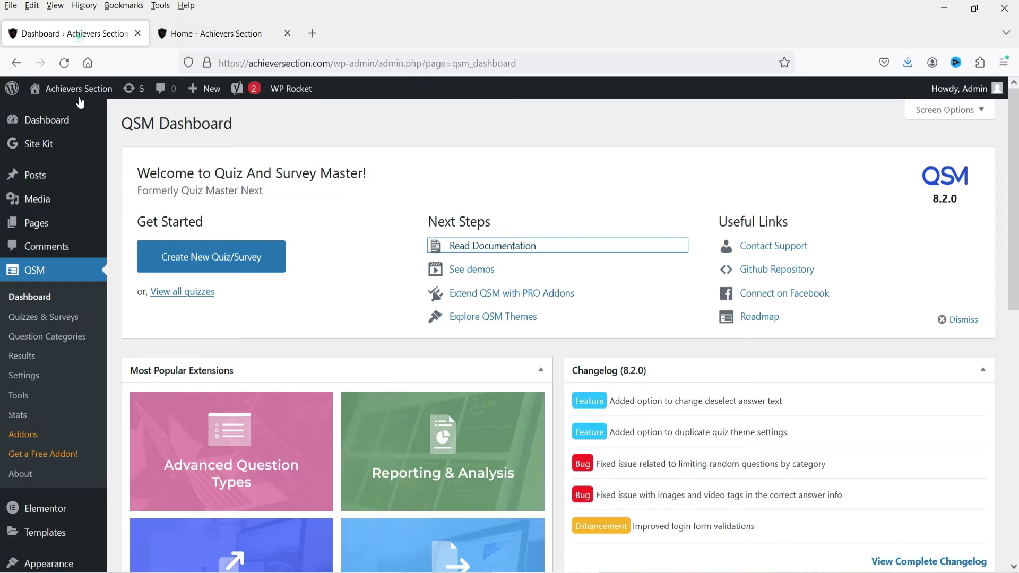
pyautogui.rightClick(465, 269)
pyautogui.click(504, 285)
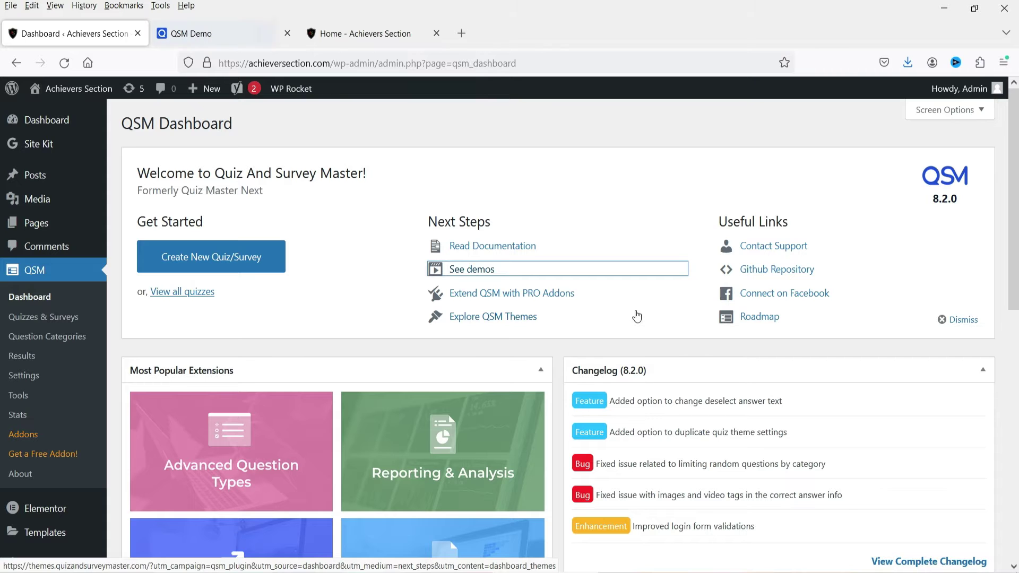
pyautogui.click(202, 34)
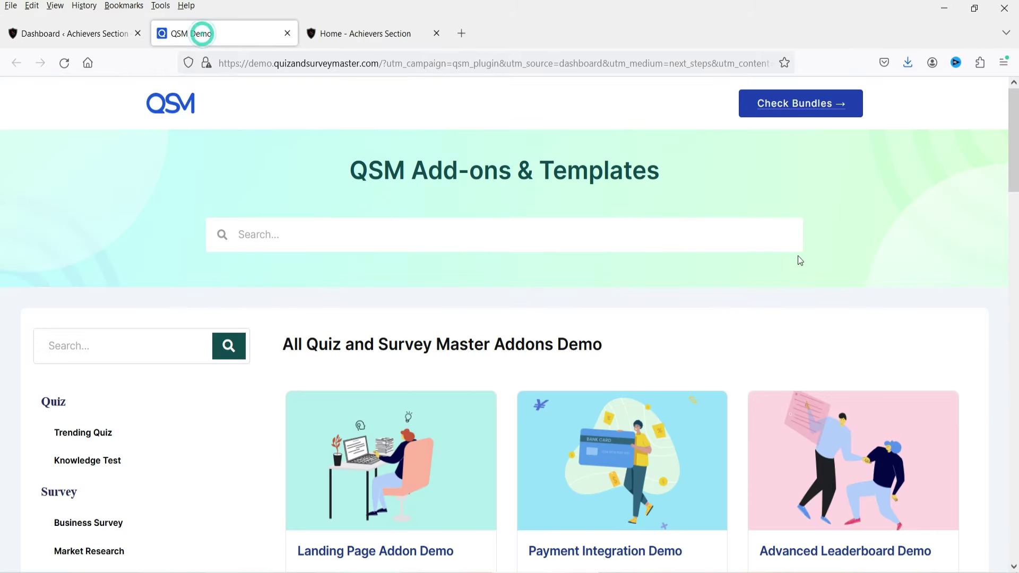
pyautogui.scroll(-3, 796, 257)
pyautogui.scroll(-3, 905, 317)
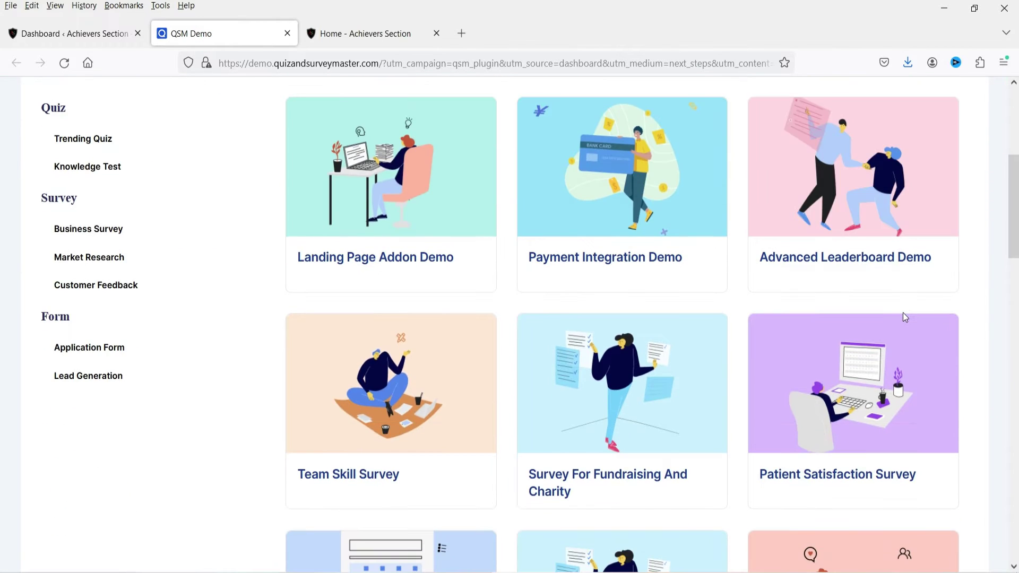
pyautogui.scroll(-12, 911, 308)
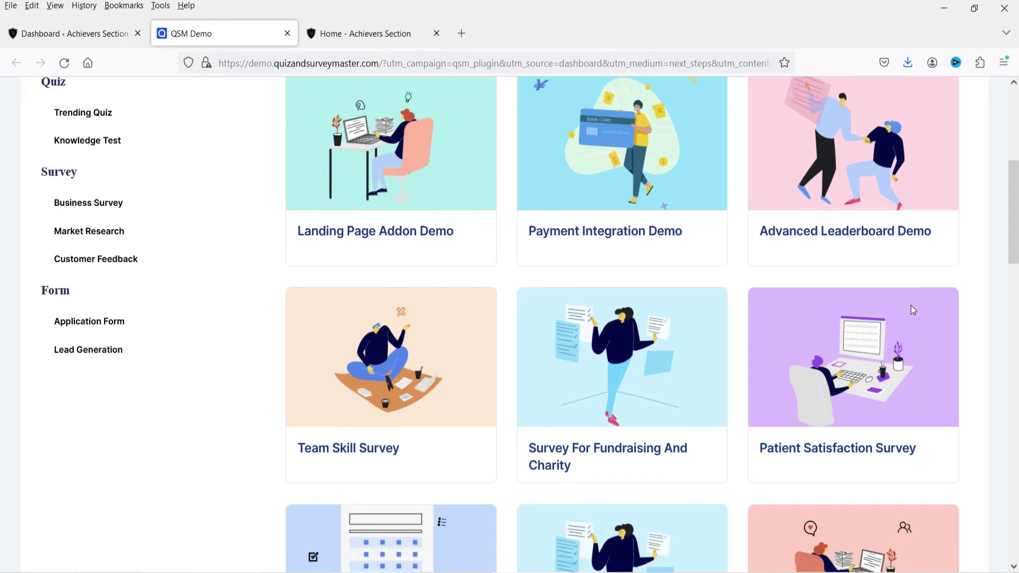
# Open the PRO addons pricing page from the QSM dashboard in a new tab and compare the Pro, Plus and Basic plans.
pyautogui.click(35, 34)
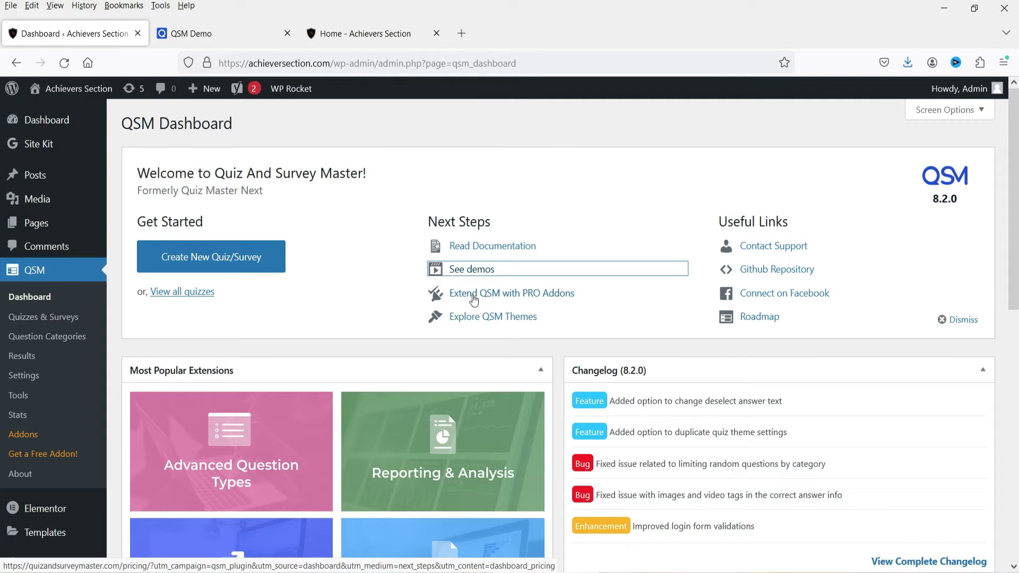
pyautogui.rightClick(492, 300)
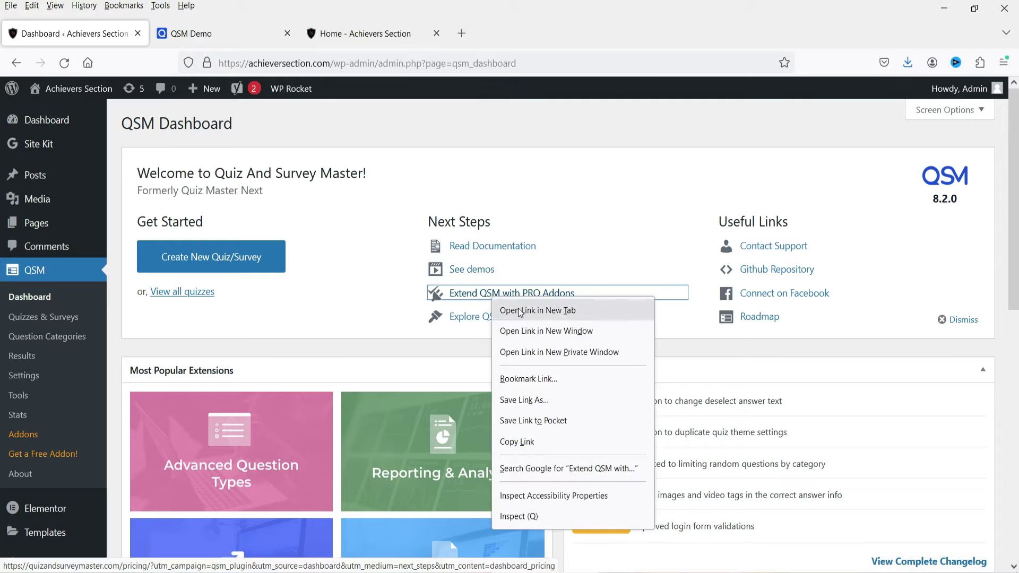
pyautogui.click(518, 308)
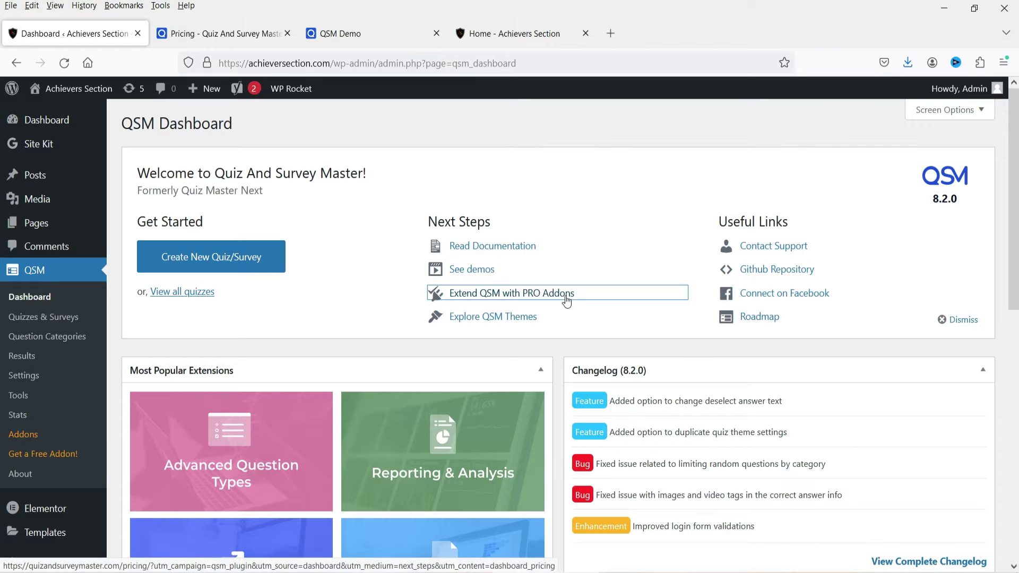
pyautogui.hotkey('ctrl', 'Tab')
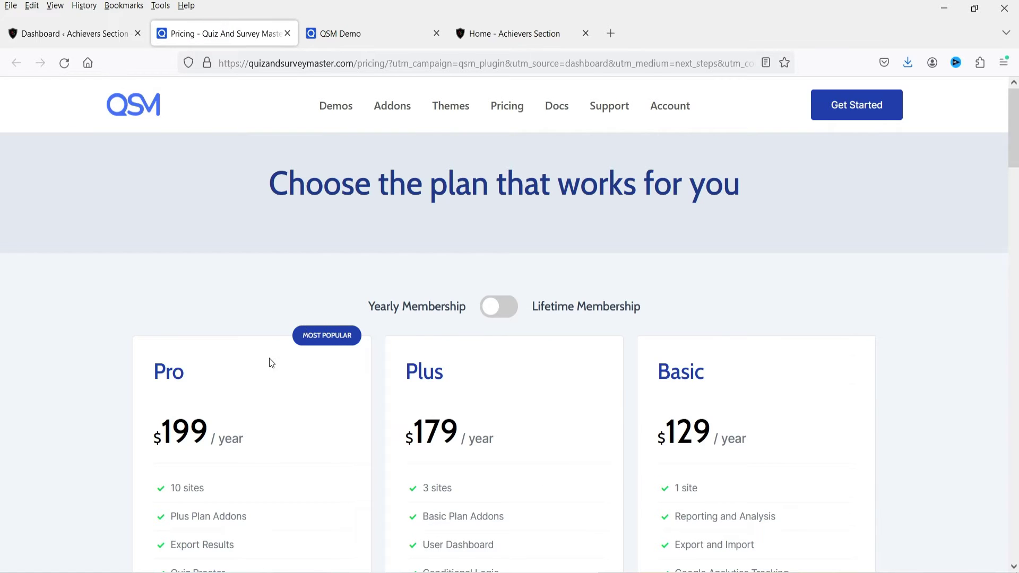
pyautogui.scroll(-3, 271, 362)
pyautogui.scroll(-4, 105, 330)
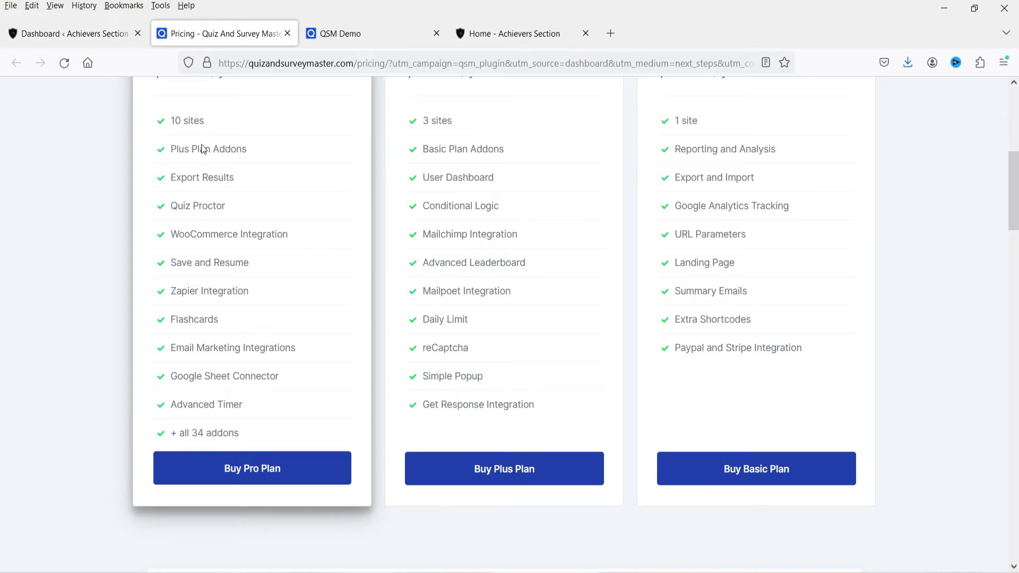
pyautogui.scroll(4, 752, 320)
pyautogui.scroll(-3, 921, 303)
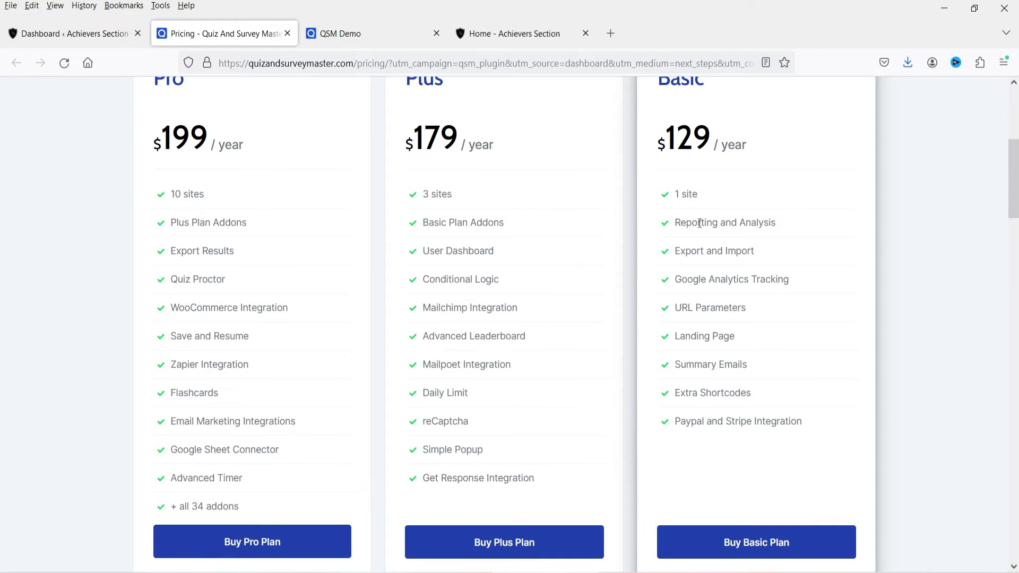
pyautogui.scroll(-7, 741, 307)
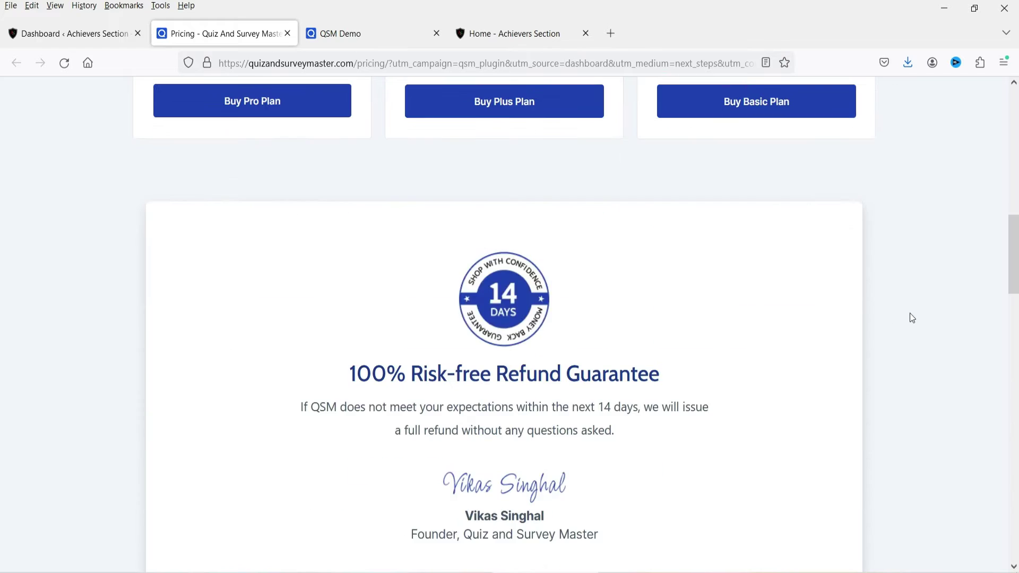
pyautogui.scroll(12, 891, 300)
# Go to the QSM website's Addons page and look through the first rows of available addons.
pyautogui.click(399, 107)
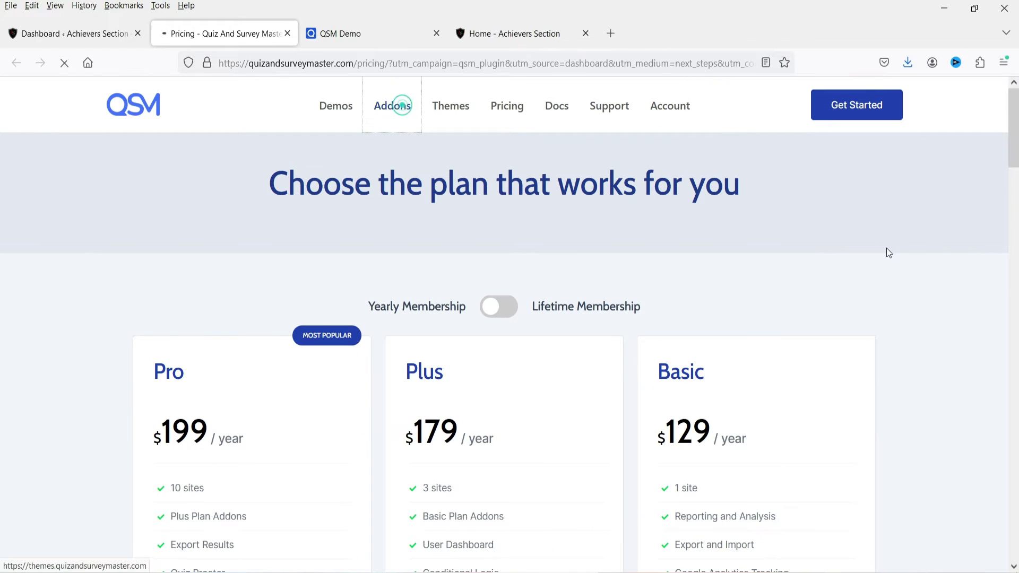
pyautogui.scroll(-7, 892, 256)
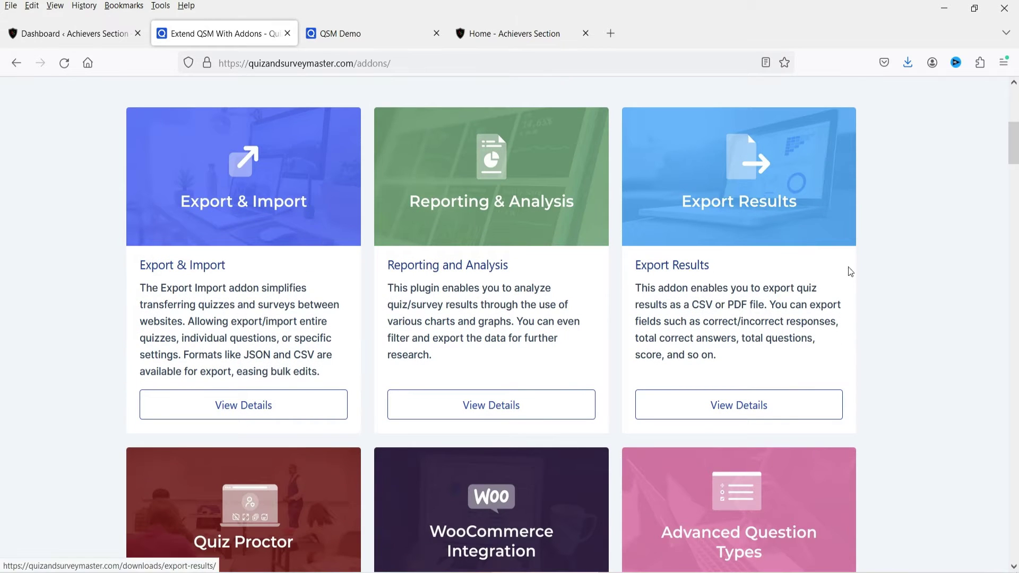
pyautogui.scroll(-4, 944, 295)
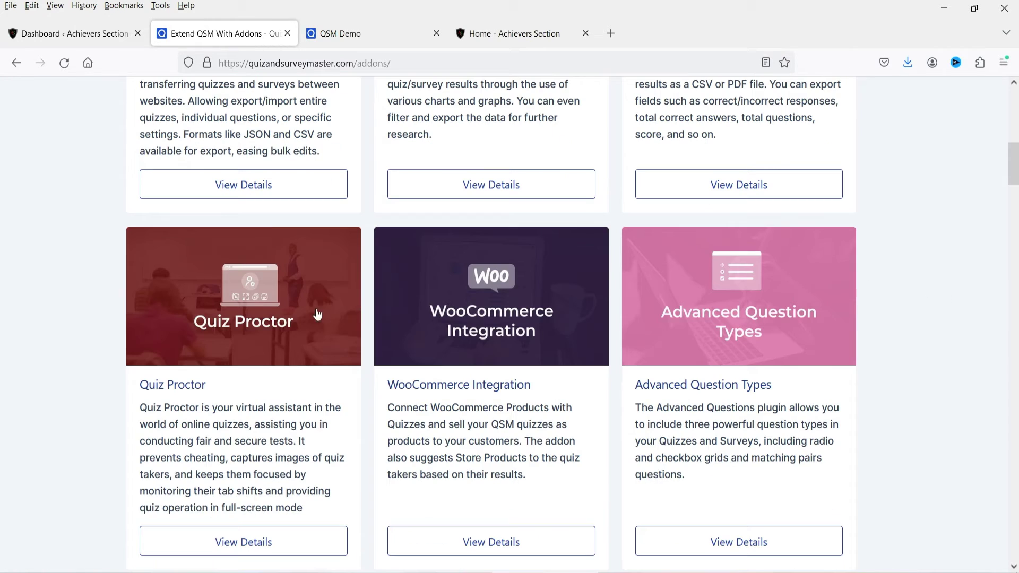
pyautogui.scroll(-1, 902, 295)
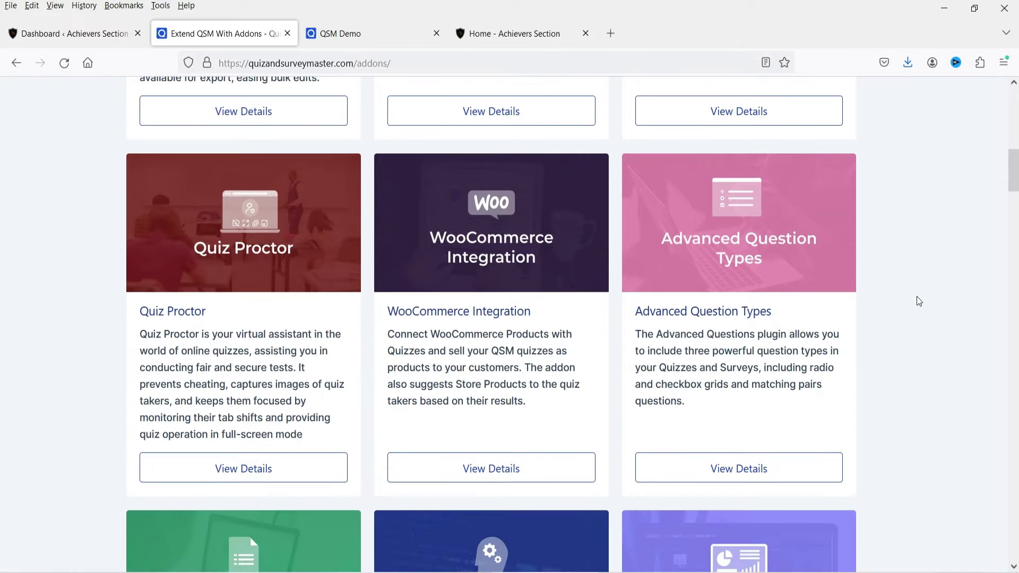
pyautogui.scroll(-4, 934, 249)
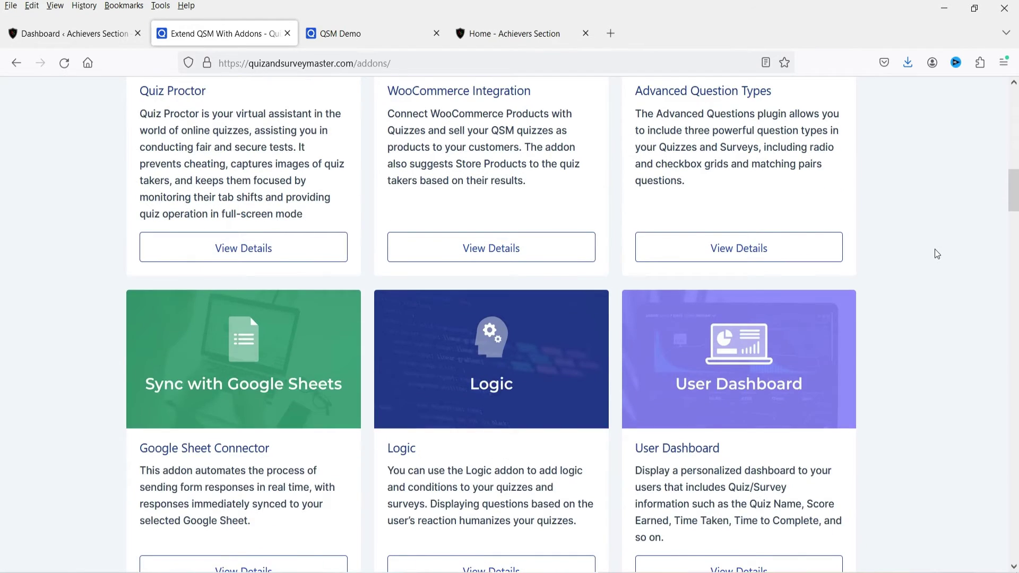
# Open the Advanced Question Types addon's details in a new tab and check its Personal, Business and Developer licence prices.
pyautogui.scroll(1, 849, 265)
pyautogui.rightClick(766, 323)
pyautogui.click(805, 335)
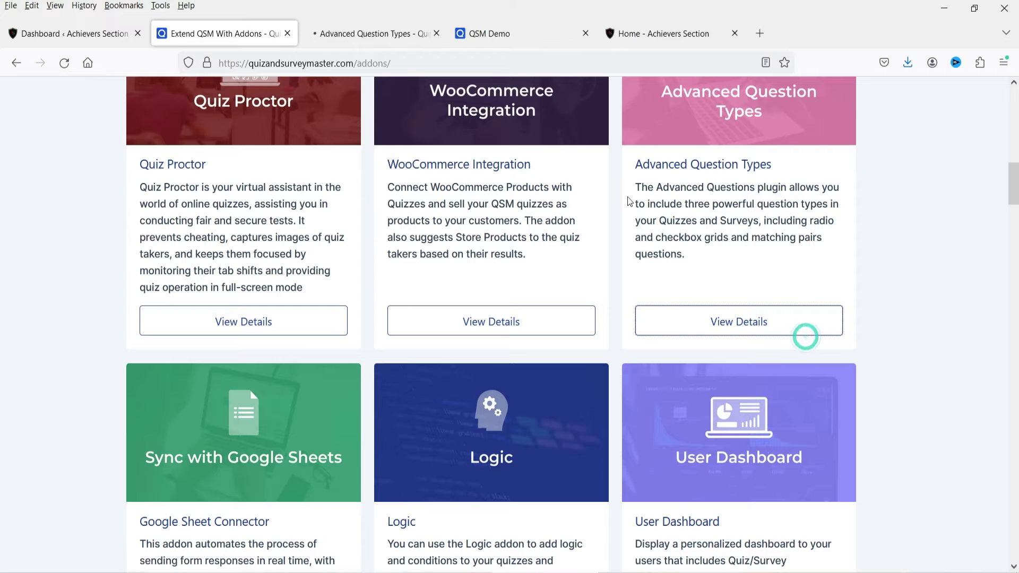
pyautogui.click(380, 33)
pyautogui.scroll(-4, 623, 161)
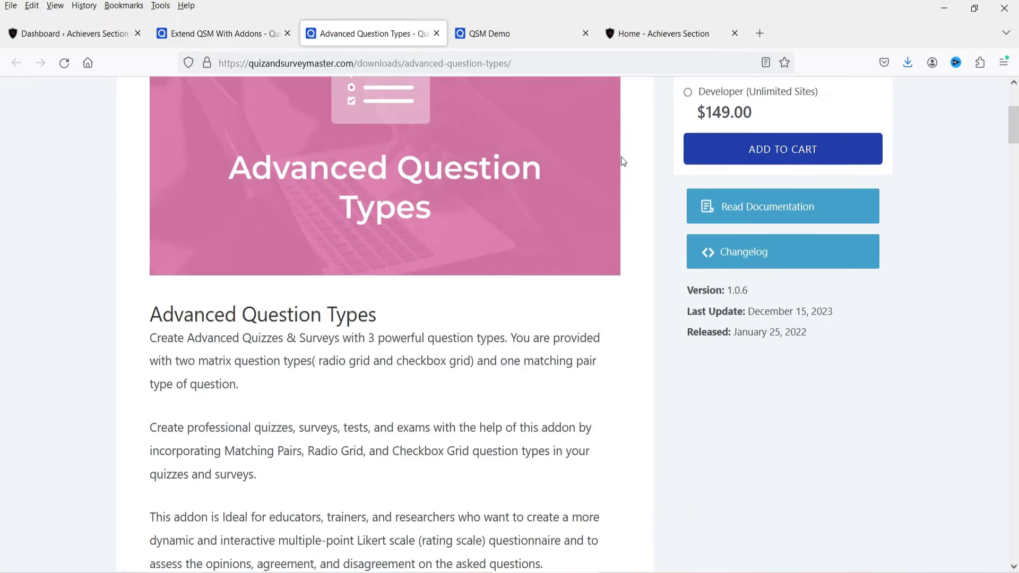
pyautogui.scroll(3, 623, 161)
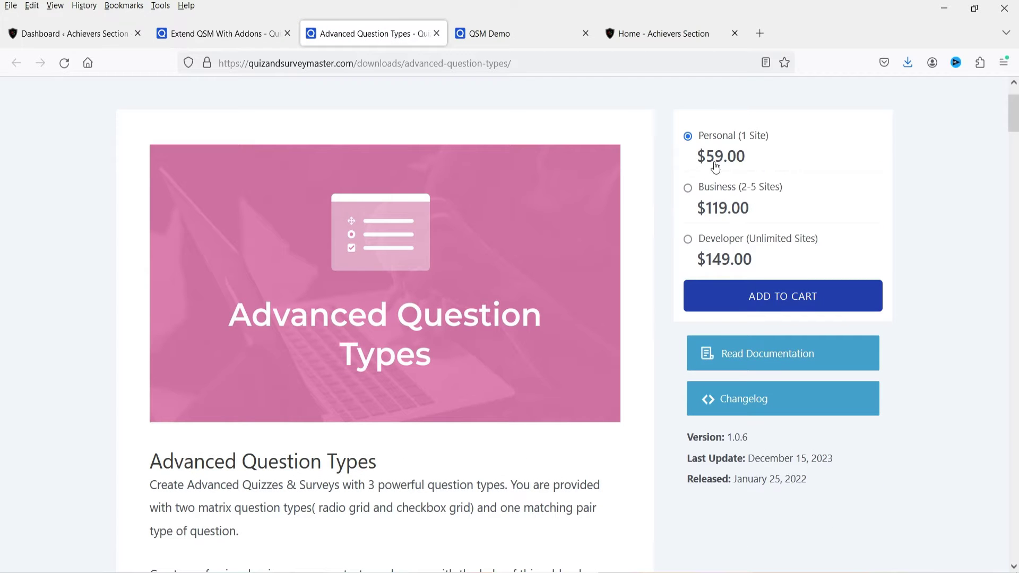
# Read the Advanced Question Types page's sections on Matching Pairs, Radio Grid, Checkbox Grid and popular use-cases.
pyautogui.scroll(-11, 130, 296)
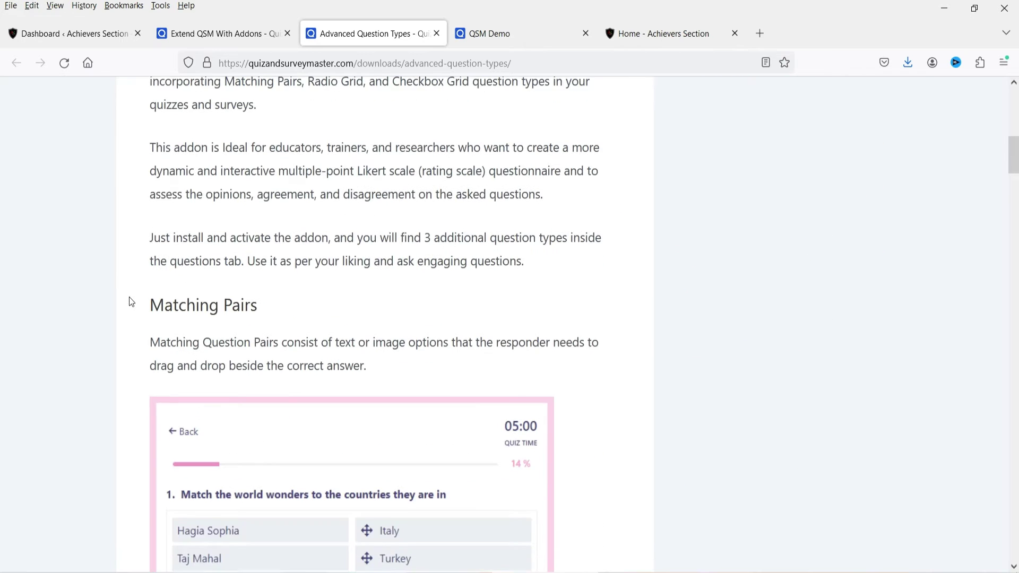
pyautogui.scroll(-10, 74, 290)
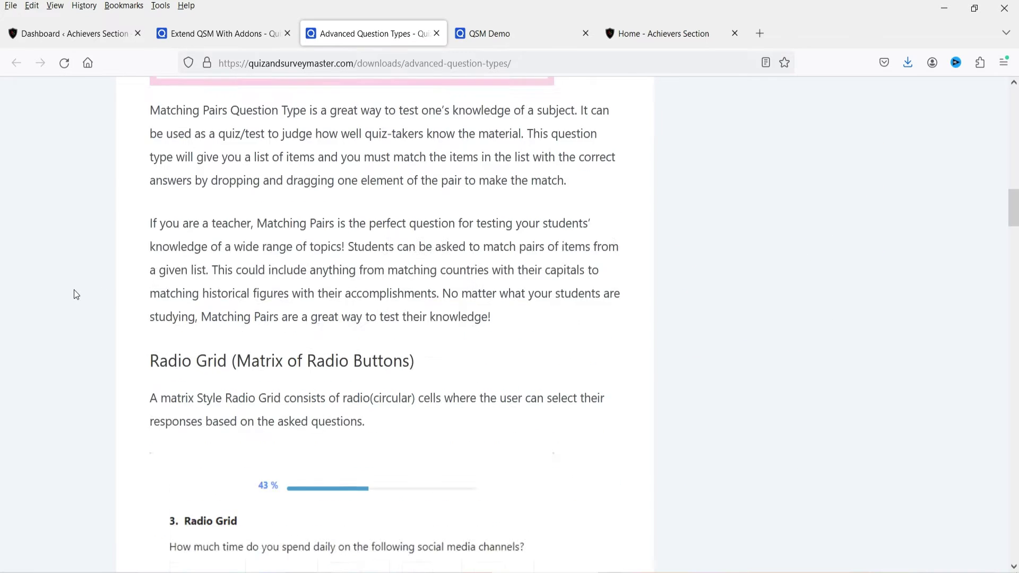
pyautogui.scroll(-19, 90, 303)
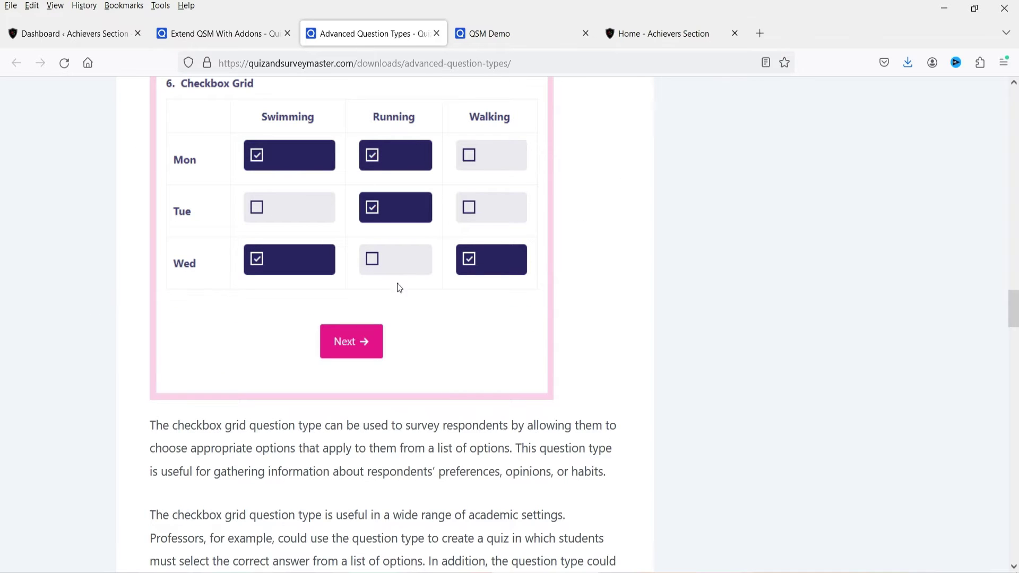
pyautogui.scroll(3, 372, 259)
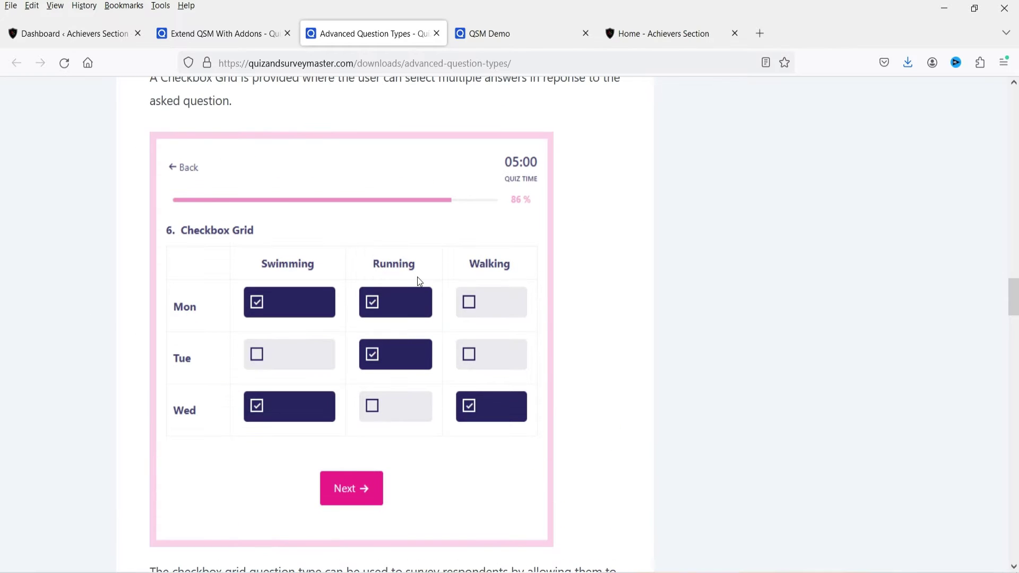
pyautogui.scroll(-11, 403, 297)
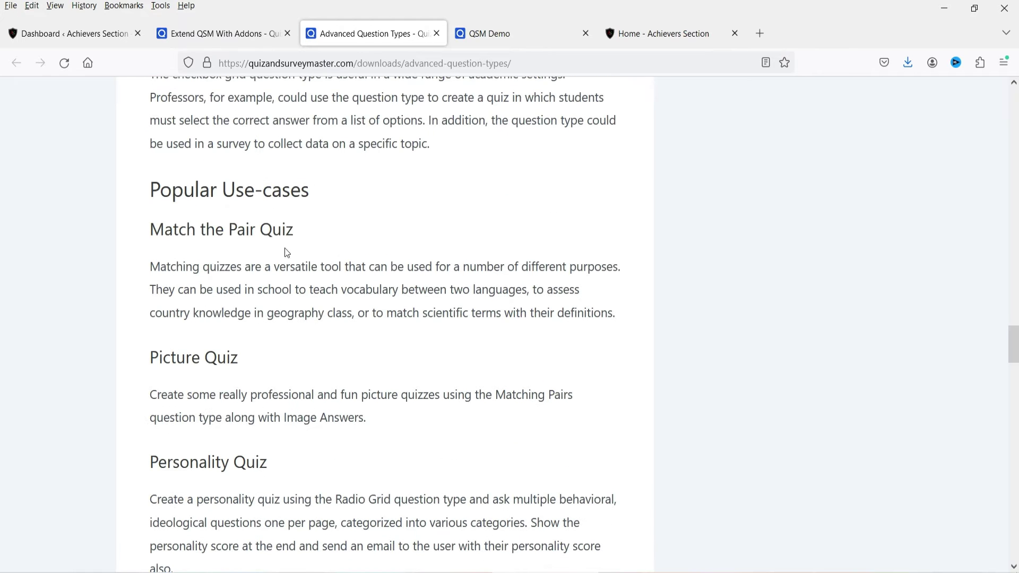
pyautogui.scroll(-3, 273, 316)
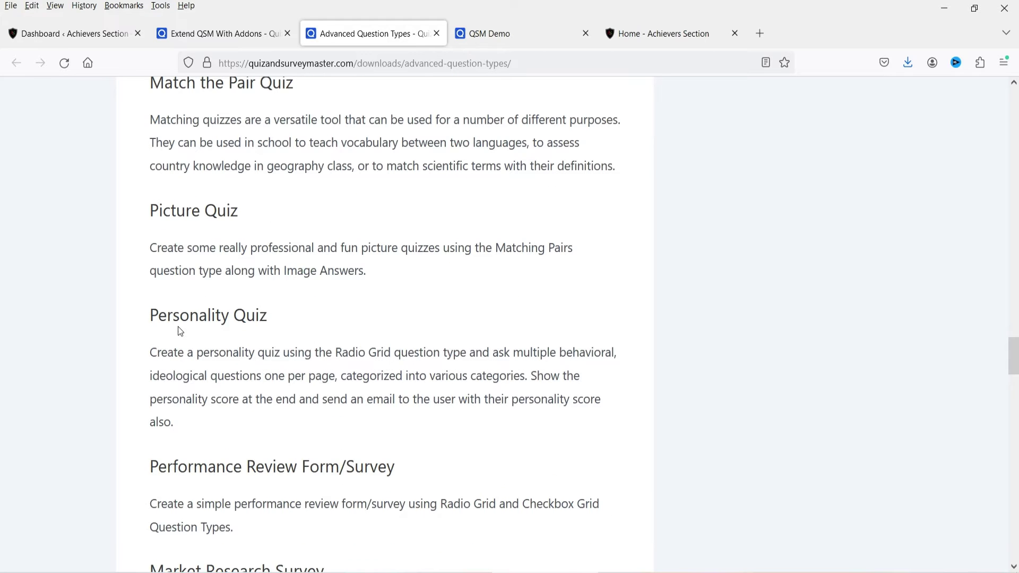
pyautogui.scroll(-2, 239, 371)
pyautogui.scroll(-2, 323, 300)
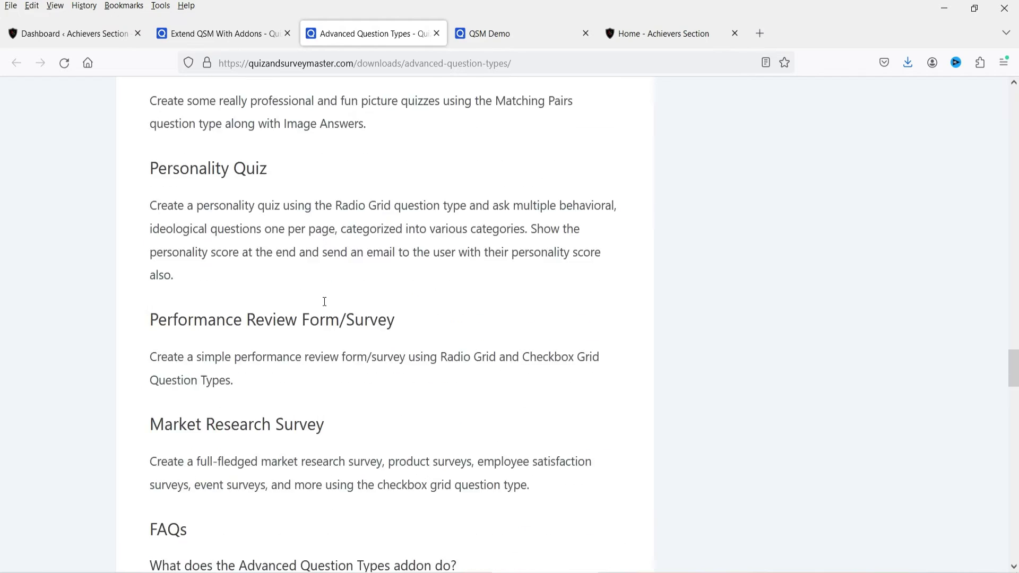
pyautogui.scroll(10, 342, 311)
pyautogui.scroll(15, 343, 310)
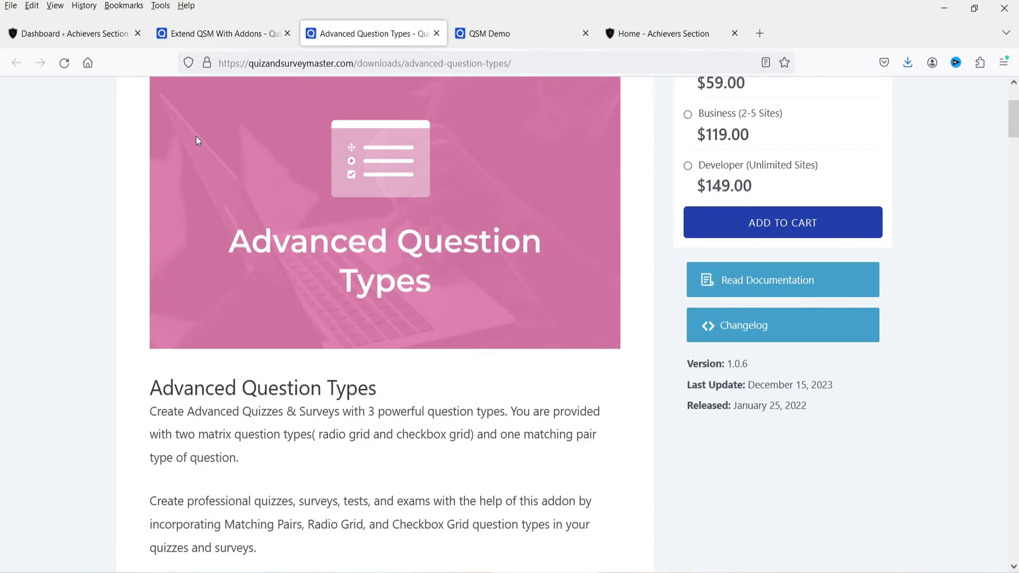
# Return to the QSM Addons page and examine the remaining addons, from Google Sheet Connector onward to the integrations, timer and leaderboard.
pyautogui.click(193, 34)
pyautogui.scroll(-7, 894, 268)
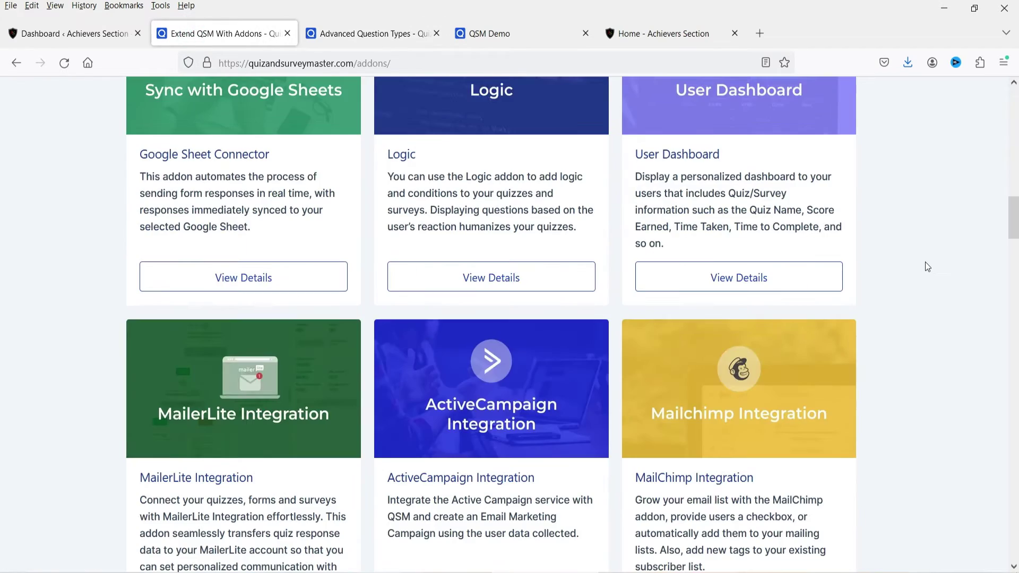
pyautogui.scroll(4, 924, 262)
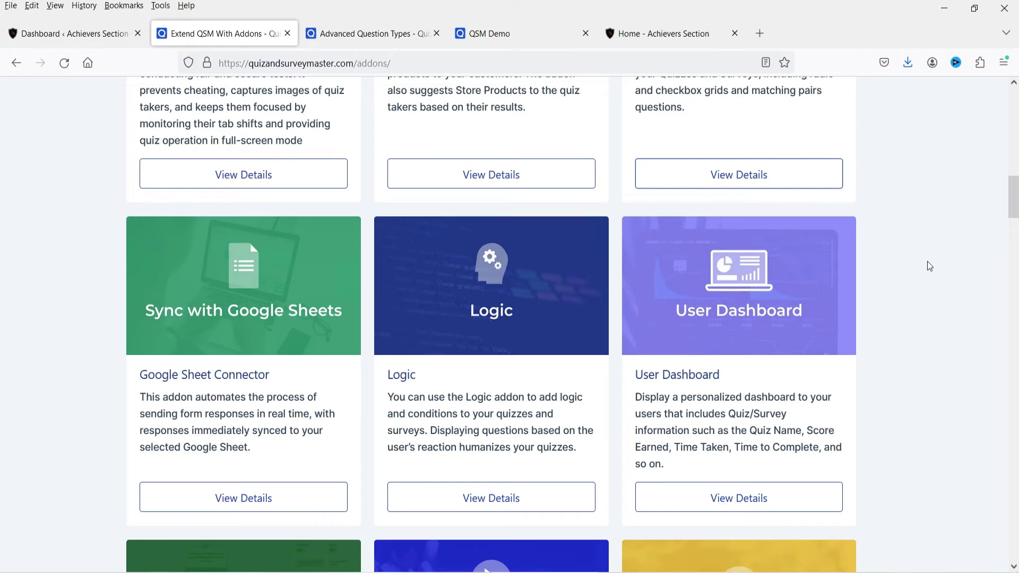
pyautogui.scroll(-1, 928, 261)
pyautogui.scroll(-4, 914, 273)
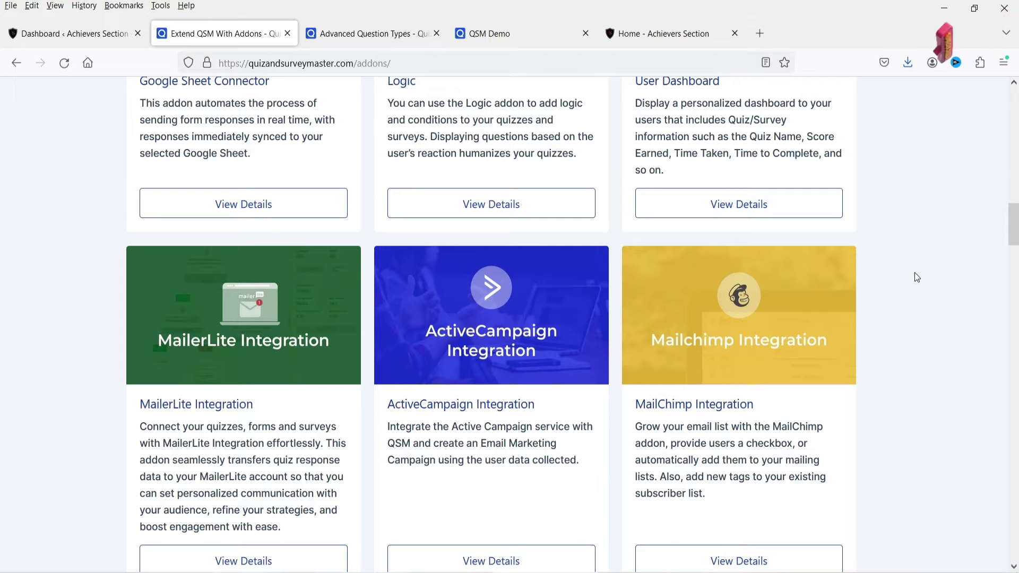
pyautogui.scroll(-4, 915, 272)
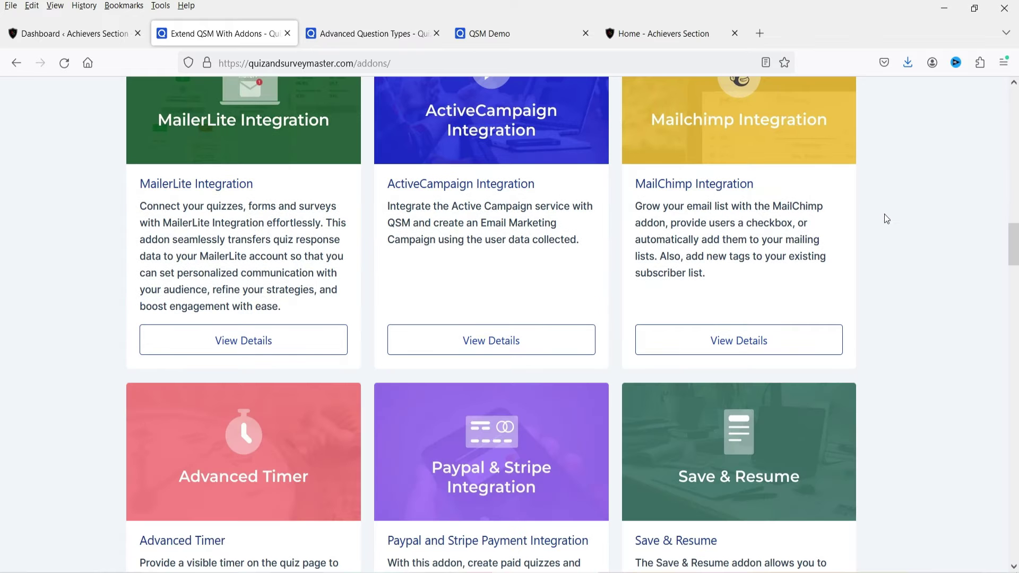
pyautogui.scroll(-4, 909, 230)
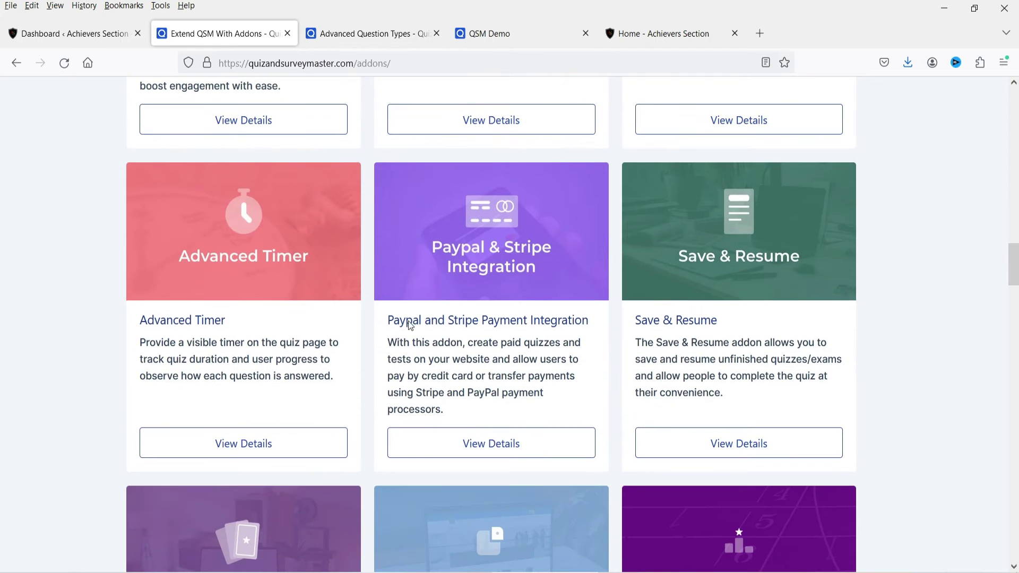
pyautogui.scroll(-3, 882, 255)
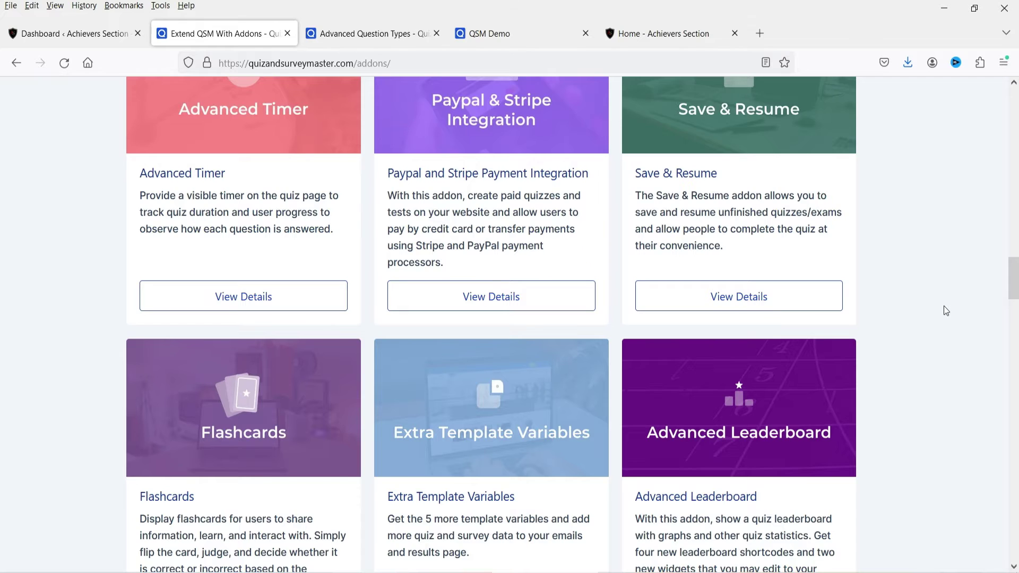
pyautogui.scroll(-3, 944, 306)
pyautogui.scroll(-3, 960, 238)
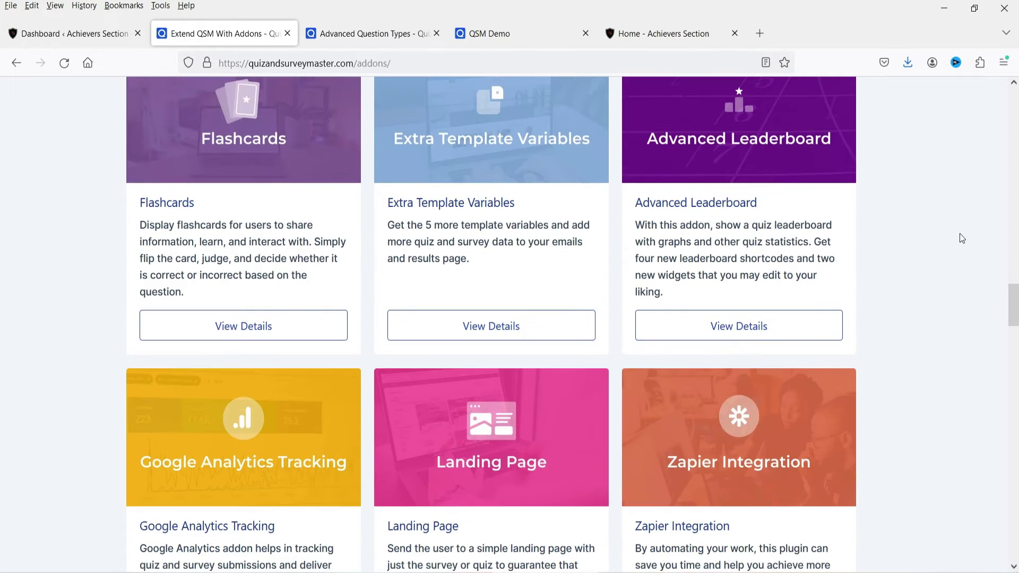
# Look through the rest of the addons, from Google Analytics Tracking and Landing Page to the Campaign Monitor and Slack integrations.
pyautogui.scroll(-3, 901, 203)
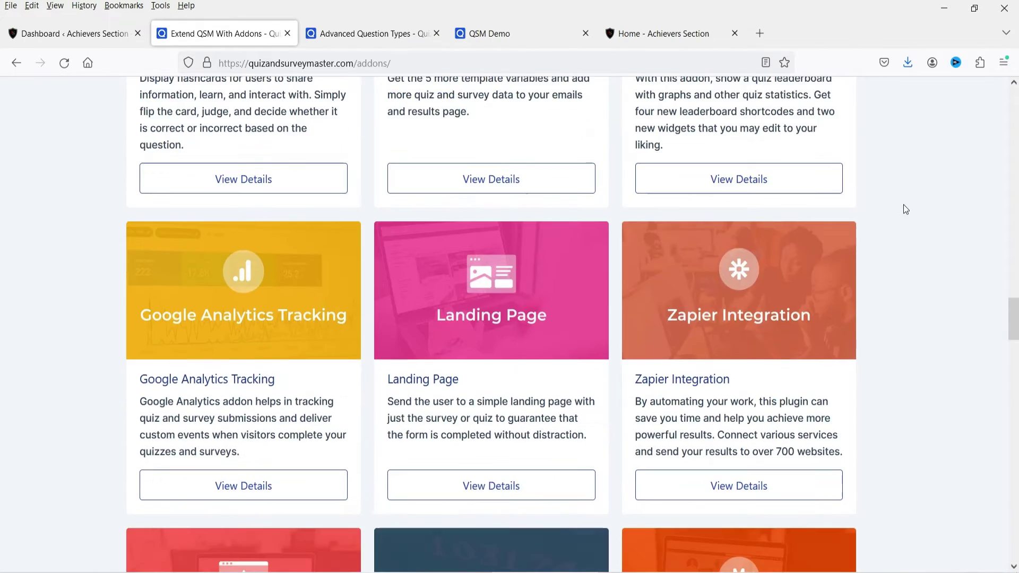
pyautogui.scroll(-9, 912, 293)
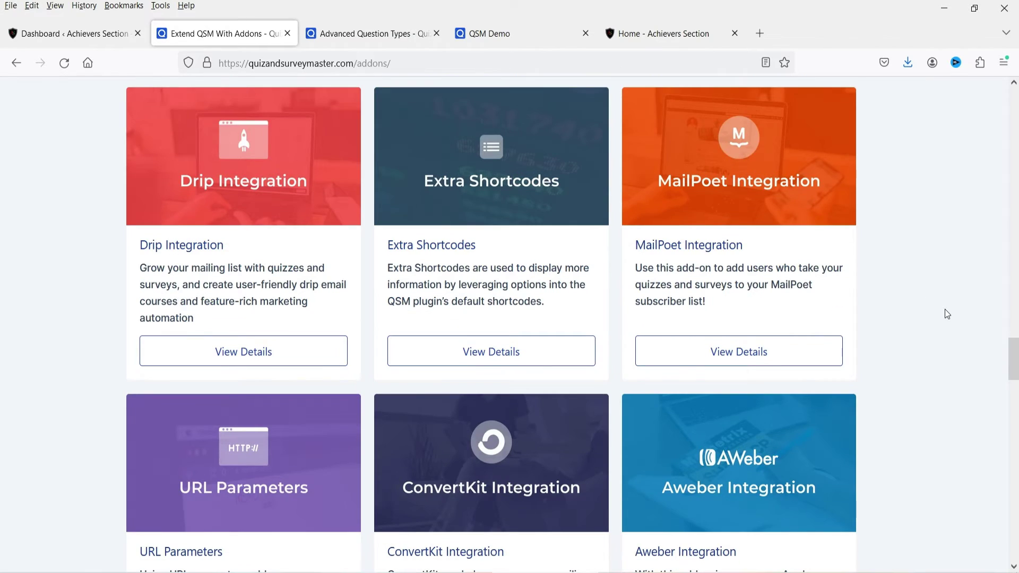
pyautogui.scroll(-15, 945, 313)
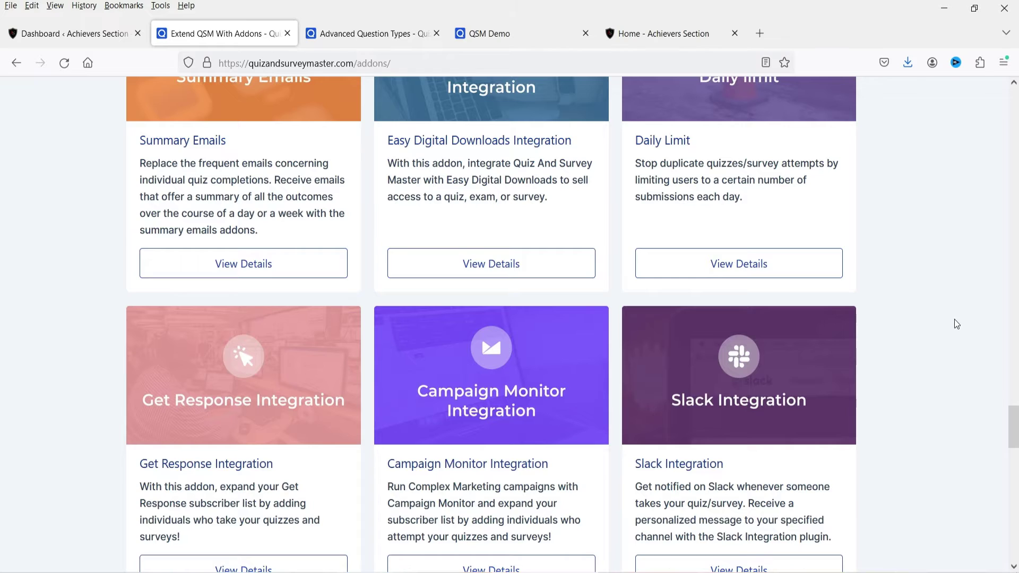
pyautogui.scroll(-5, 958, 334)
# Return to the QSM Dashboard in WordPress and close the Advanced Question Types and QSM Demo pages.
pyautogui.click(39, 33)
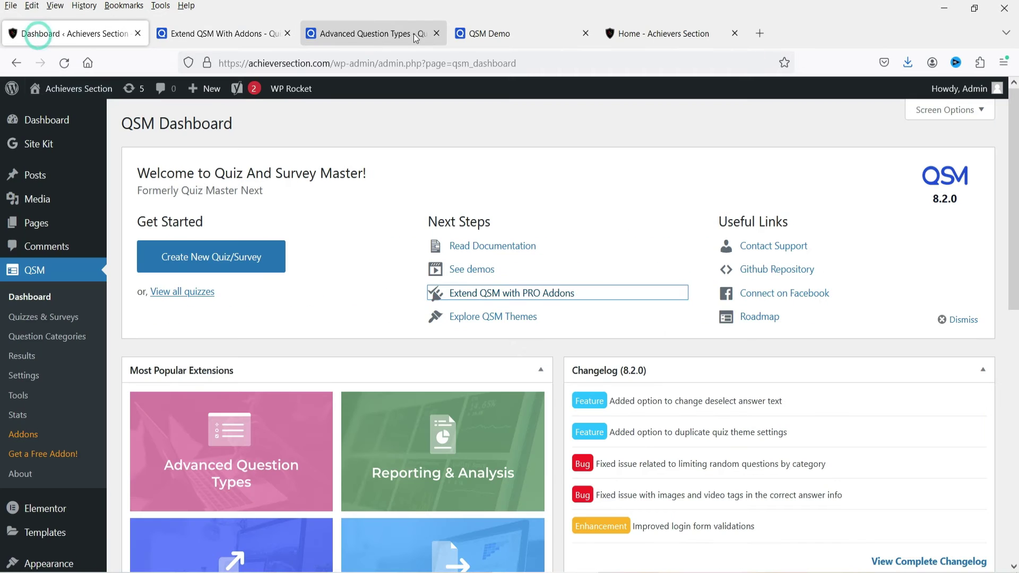
pyautogui.click(437, 33)
pyautogui.click(437, 34)
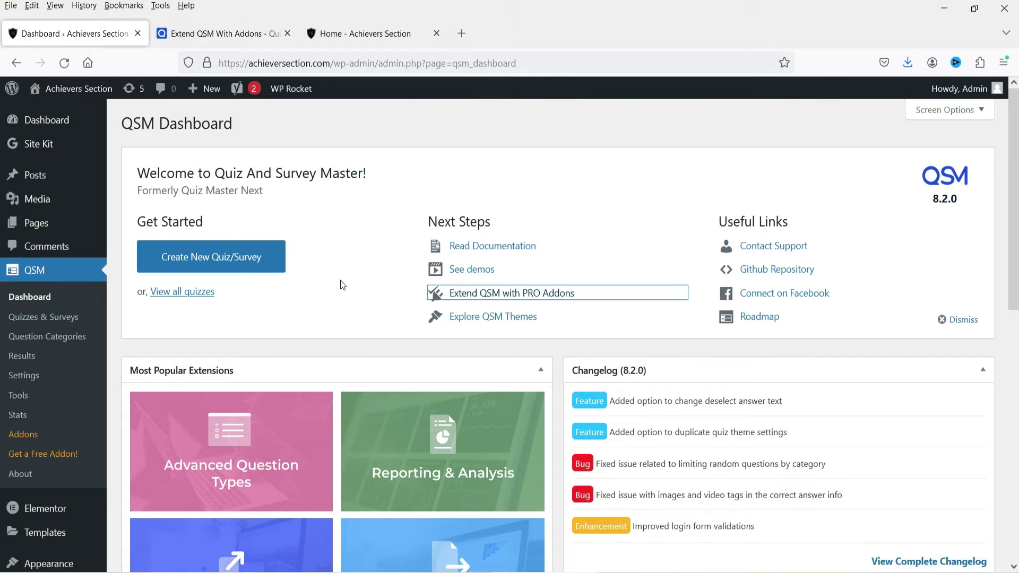
pyautogui.scroll(-5, 341, 283)
pyautogui.scroll(5, 342, 283)
# Start creating a new quiz and look through the themes offered for it.
pyautogui.click(218, 260)
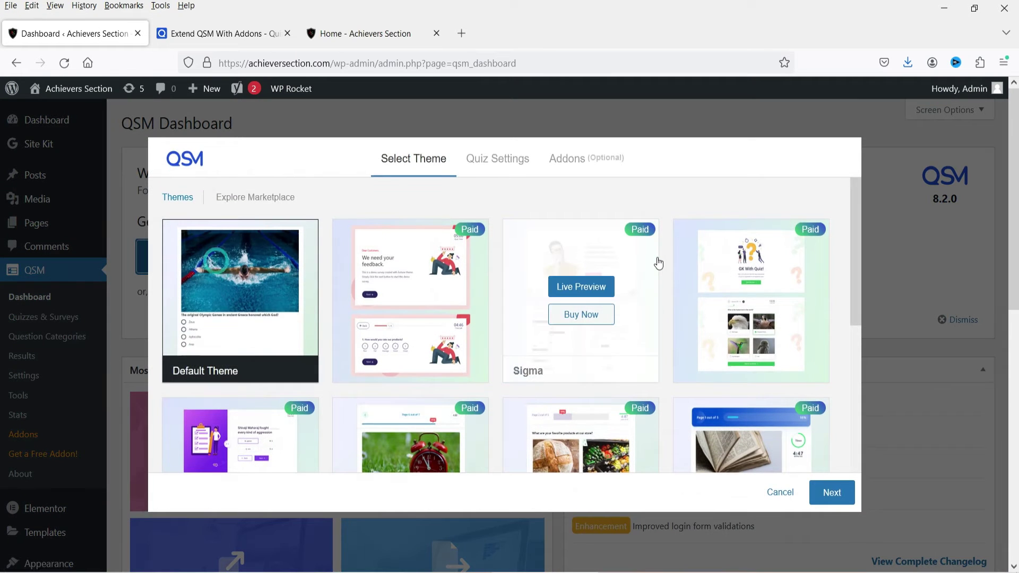
pyautogui.moveTo(444, 245)
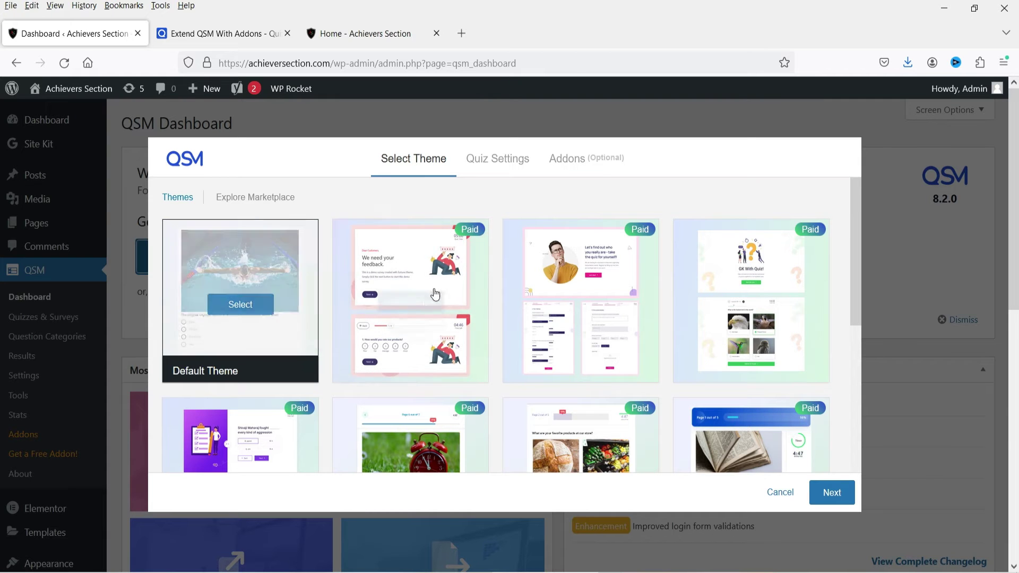
pyautogui.scroll(-6, 779, 284)
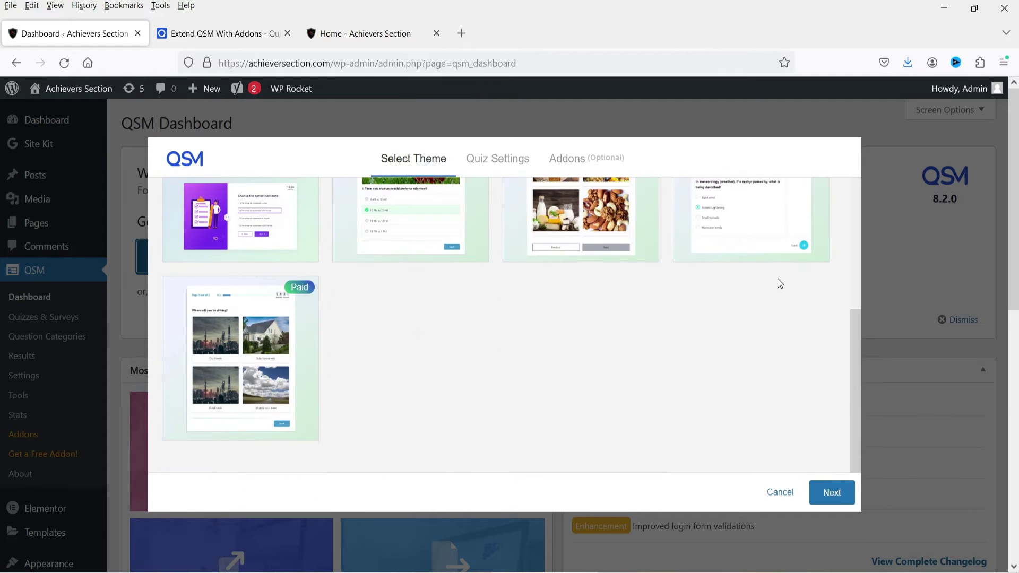
pyautogui.scroll(6, 780, 283)
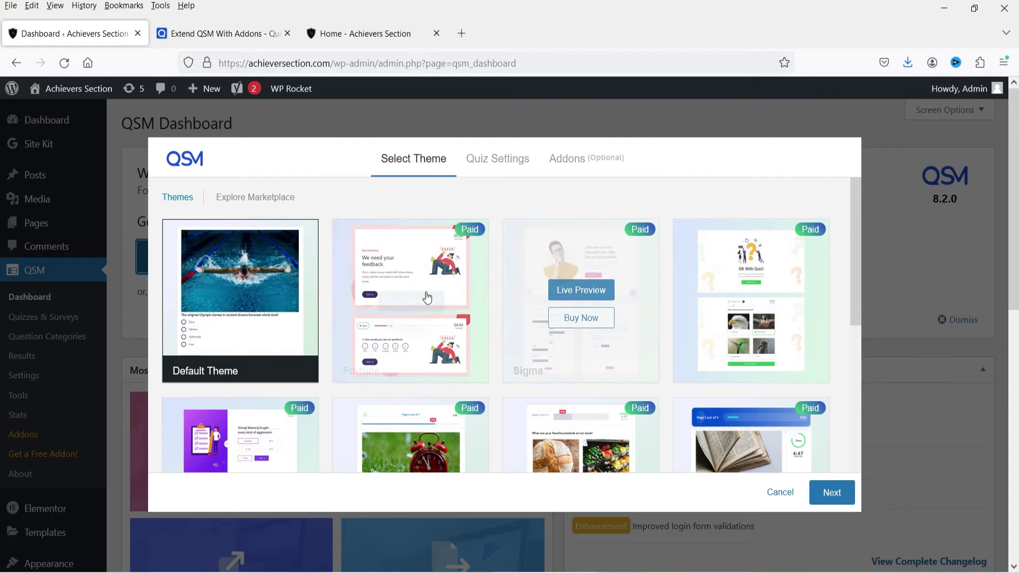
# Preview the Fortune theme's demo survey, rating the first question Fair, and return to the quiz's theme selection.
pyautogui.click(409, 289)
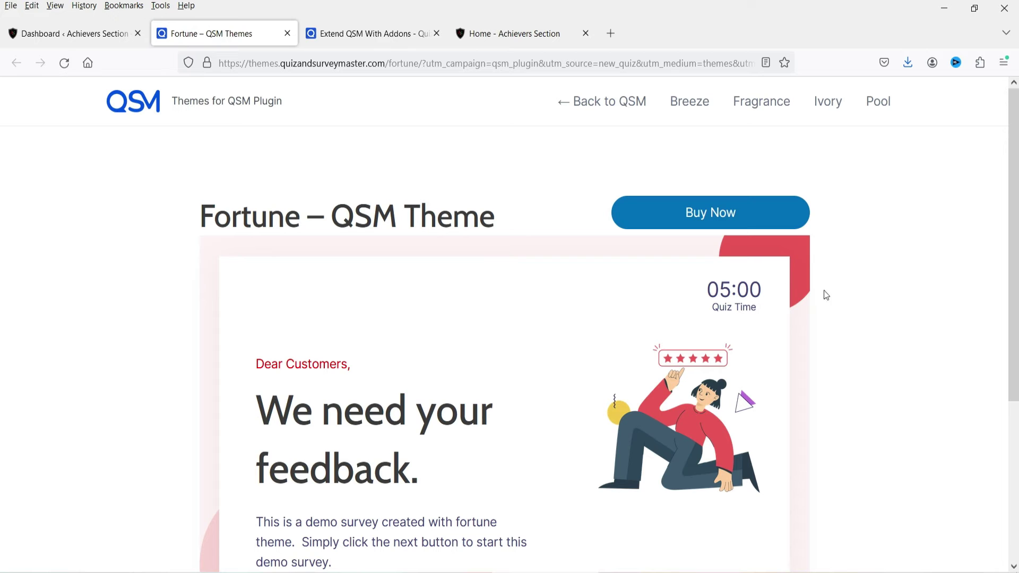
pyautogui.scroll(-5, 484, 317)
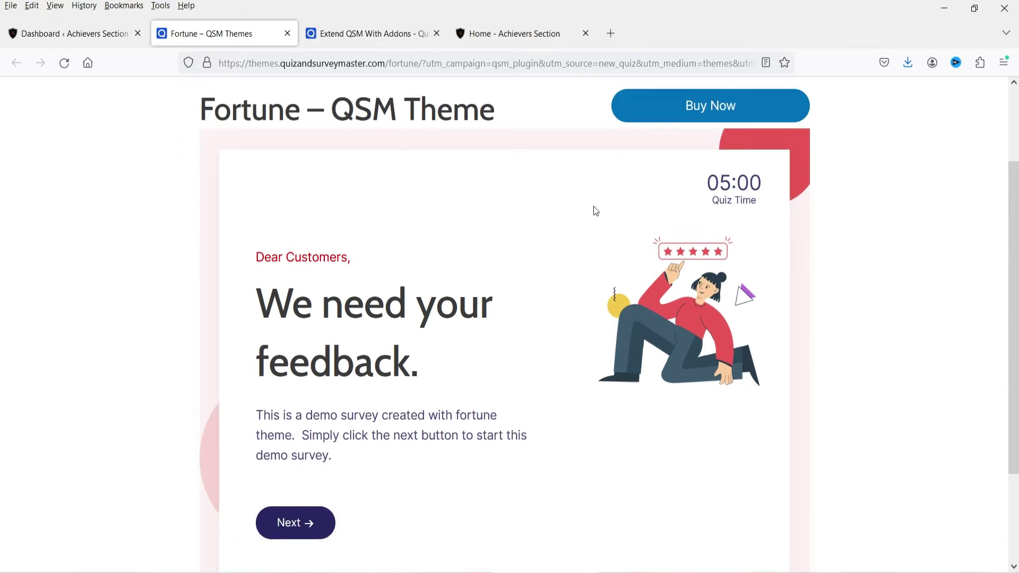
pyautogui.click(298, 411)
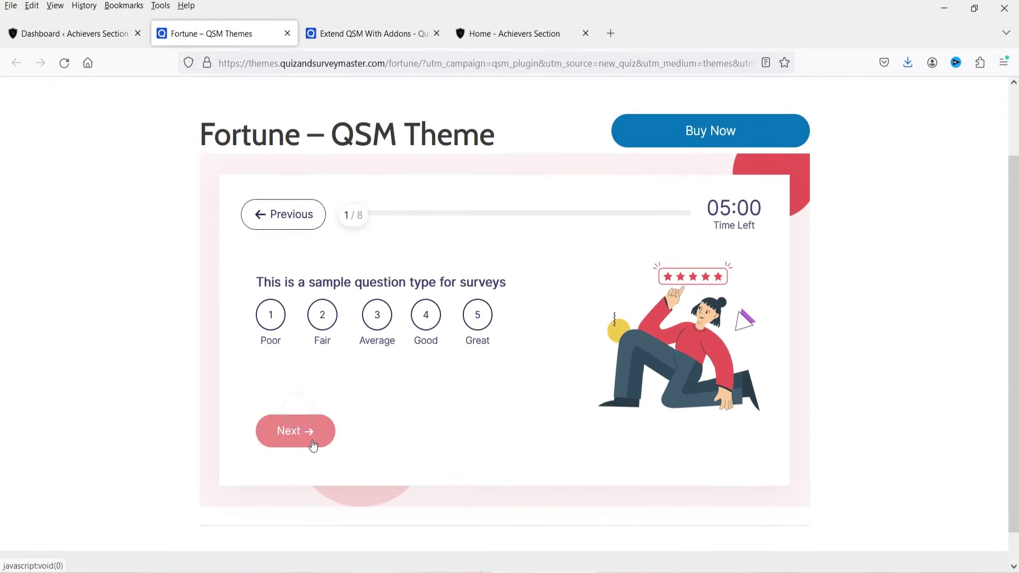
pyautogui.click(320, 323)
pyautogui.click(313, 434)
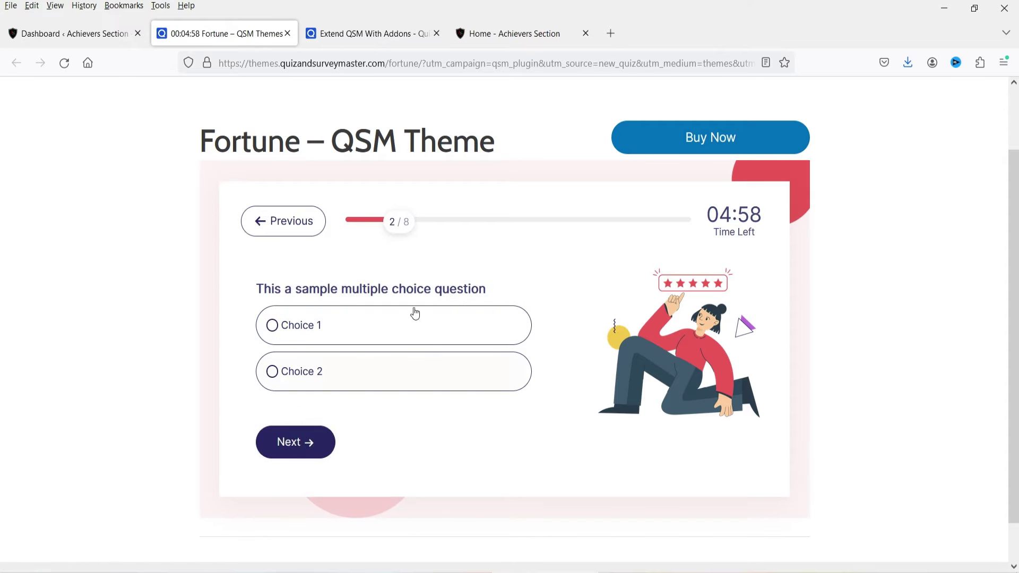
pyautogui.click(60, 33)
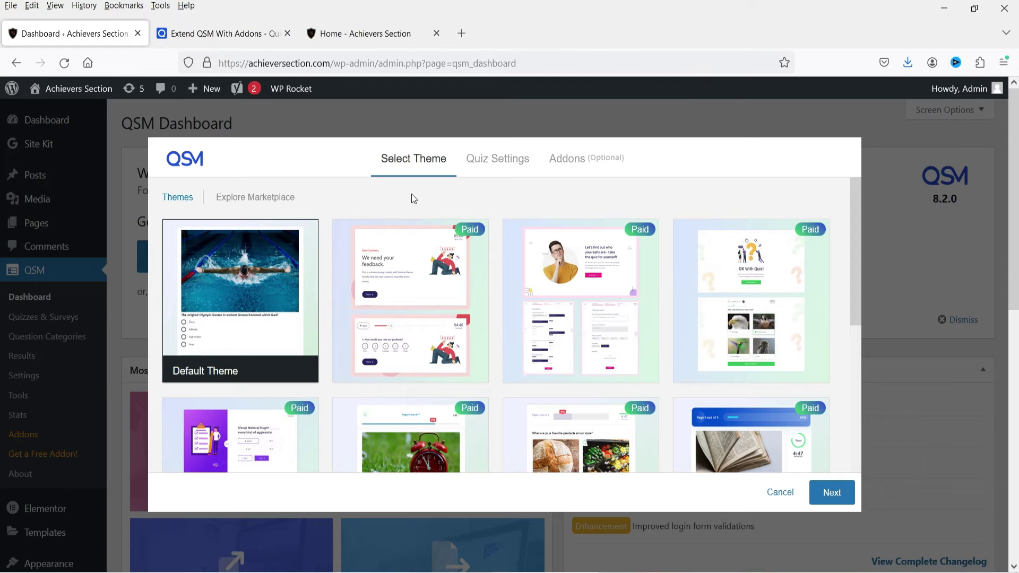
# Select the Default Theme for the quiz and continue to the quiz settings.
pyautogui.moveTo(248, 328)
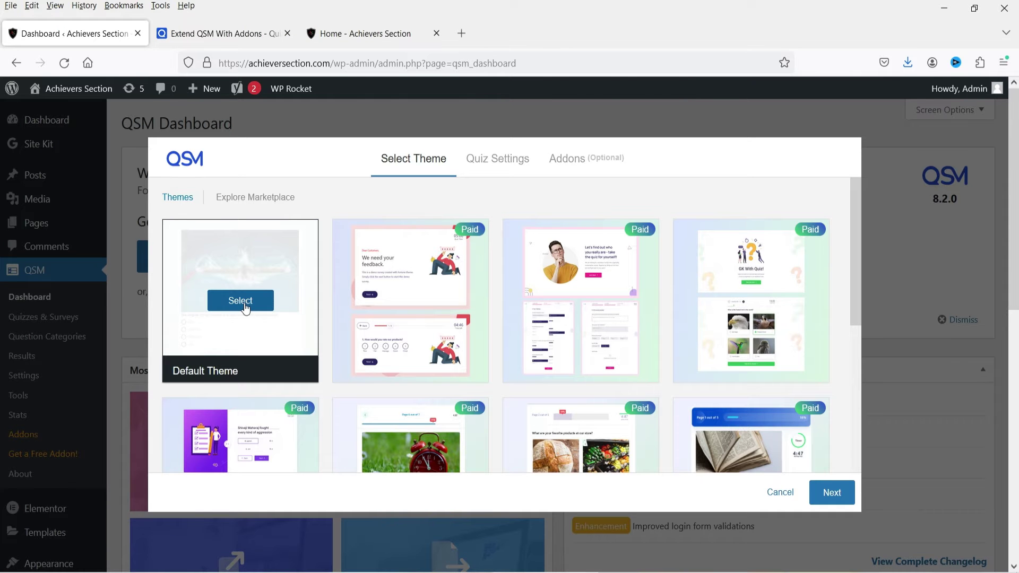
pyautogui.click(244, 306)
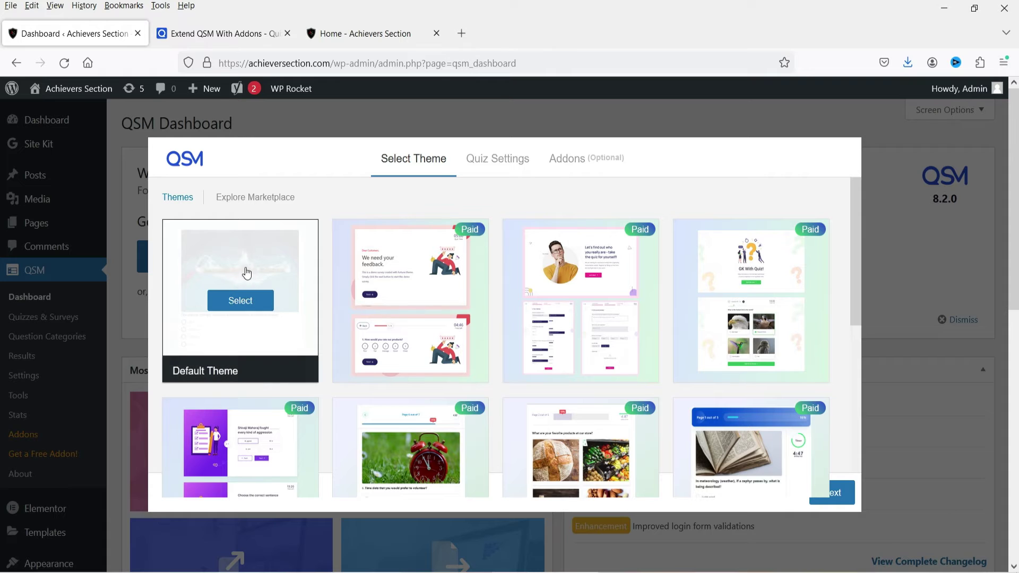
pyautogui.click(834, 493)
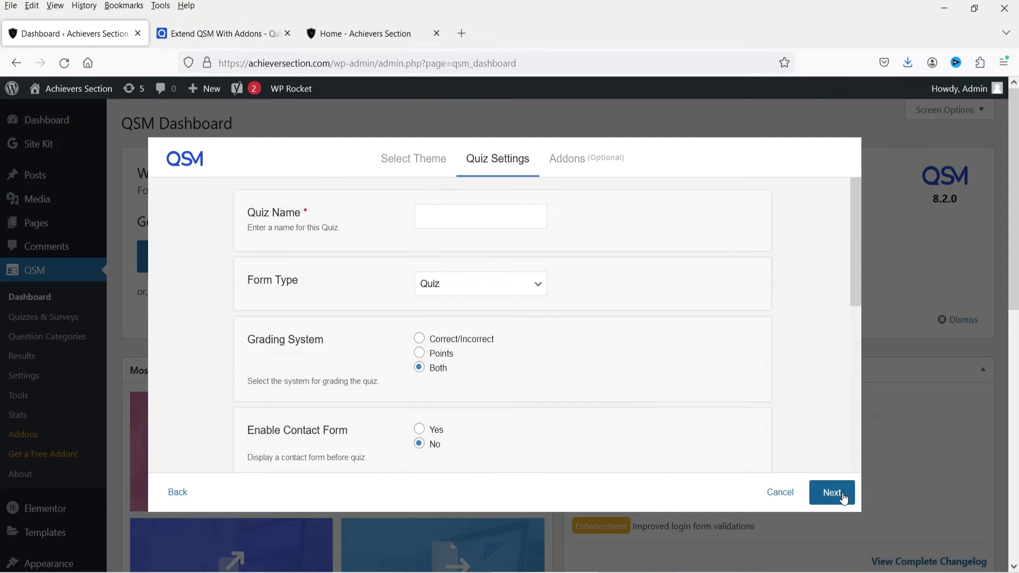
# Name the quiz "Demo Quiz 1" and choose Quiz as its form type.
pyautogui.click(449, 224)
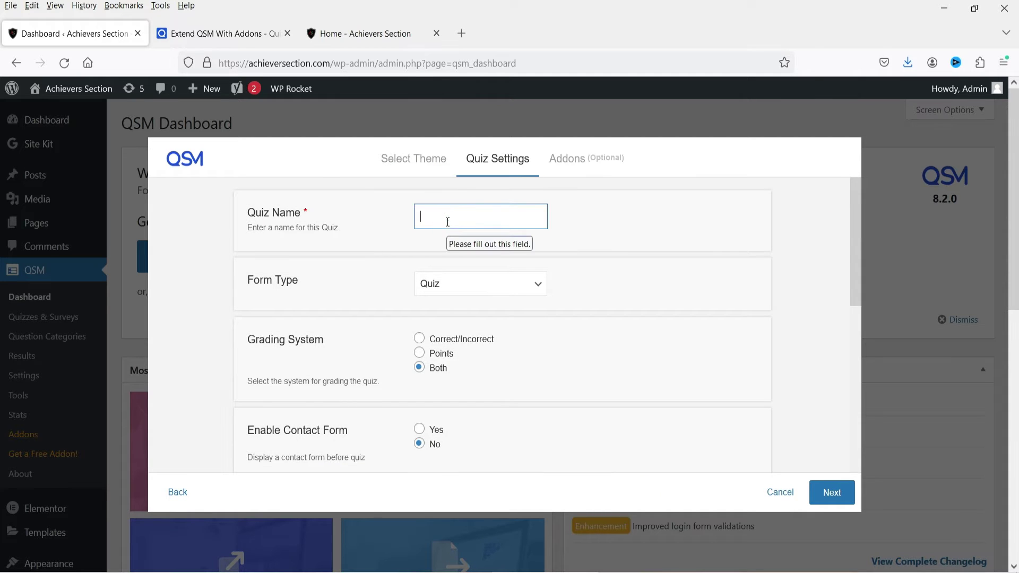
pyautogui.write('Demo Q')
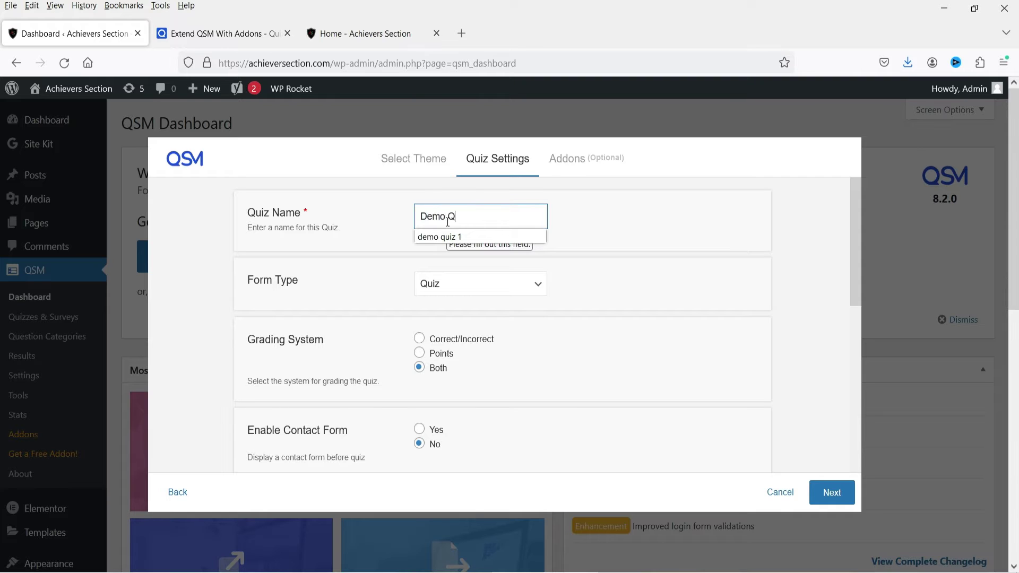
pyautogui.write('uiz 1')
pyautogui.click(445, 285)
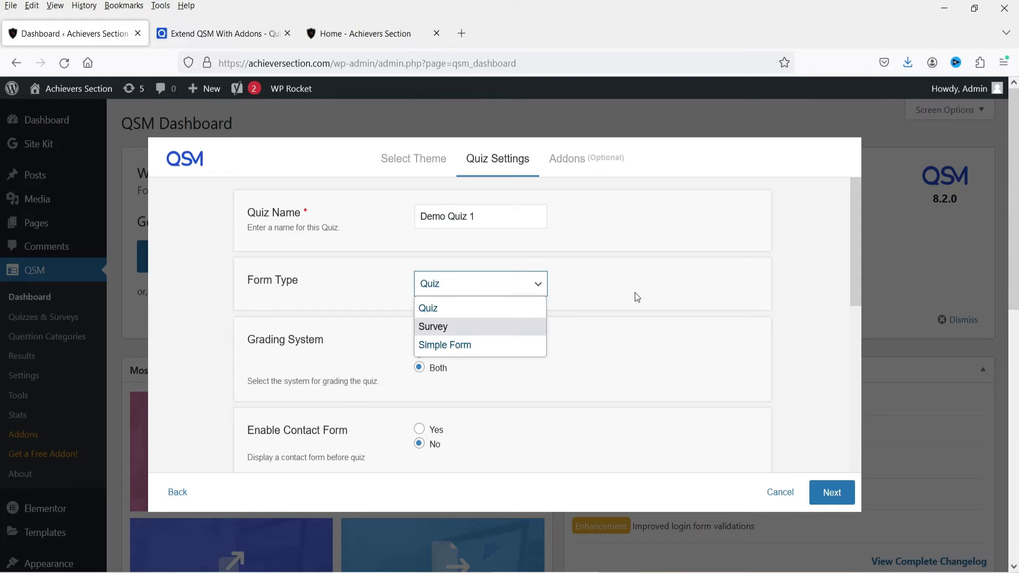
pyautogui.click(452, 310)
pyautogui.scroll(-1, 310, 289)
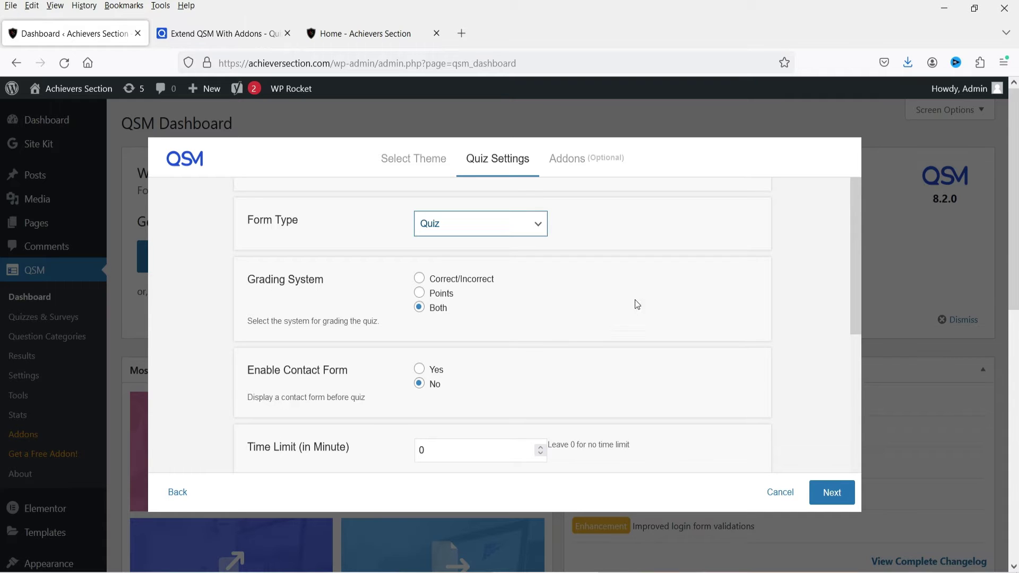
# Set the grading system to Correct/Incorrect and the time limit to 5 minutes.
pyautogui.click(420, 279)
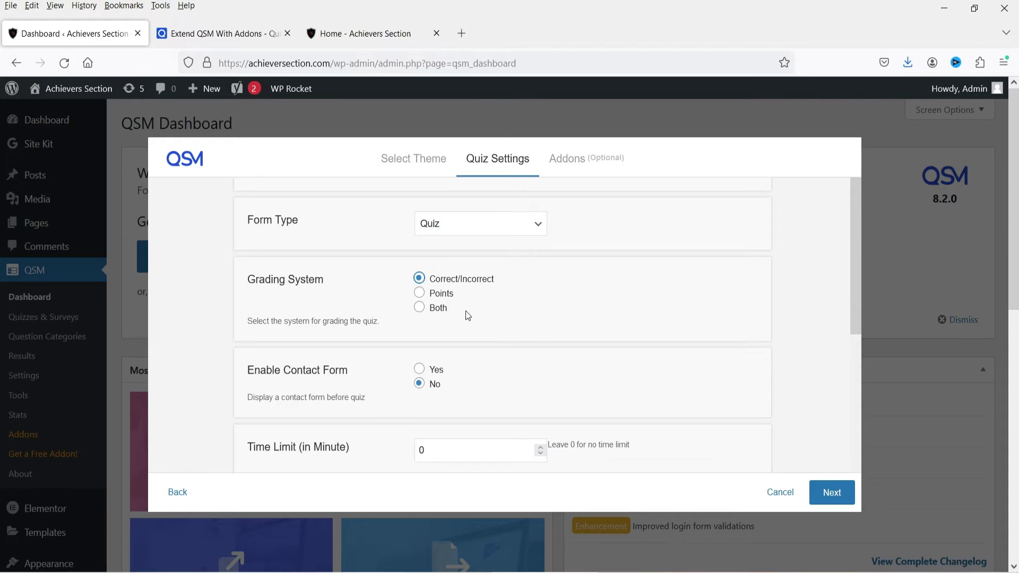
pyautogui.scroll(-2, 535, 345)
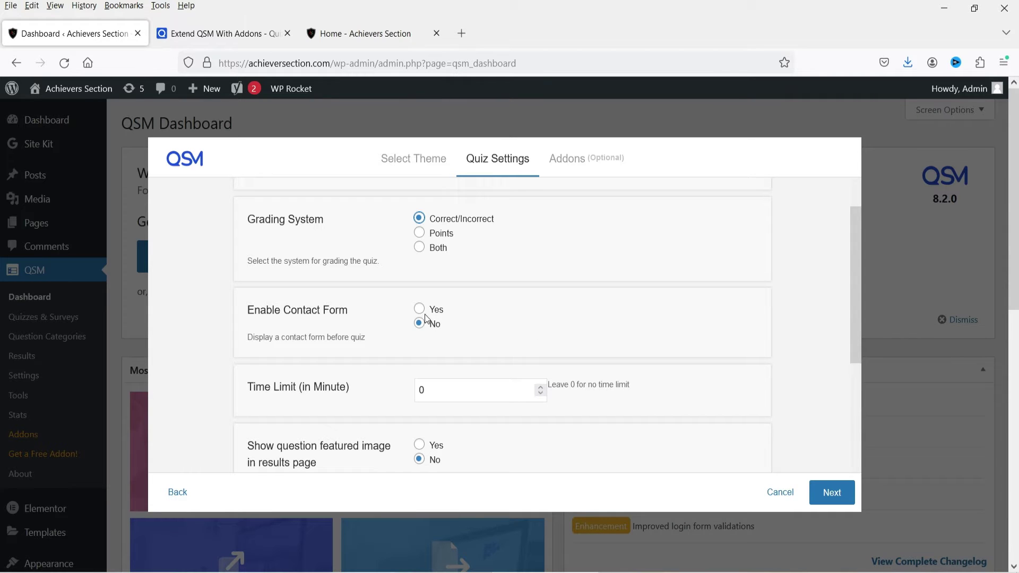
pyautogui.scroll(-3, 582, 314)
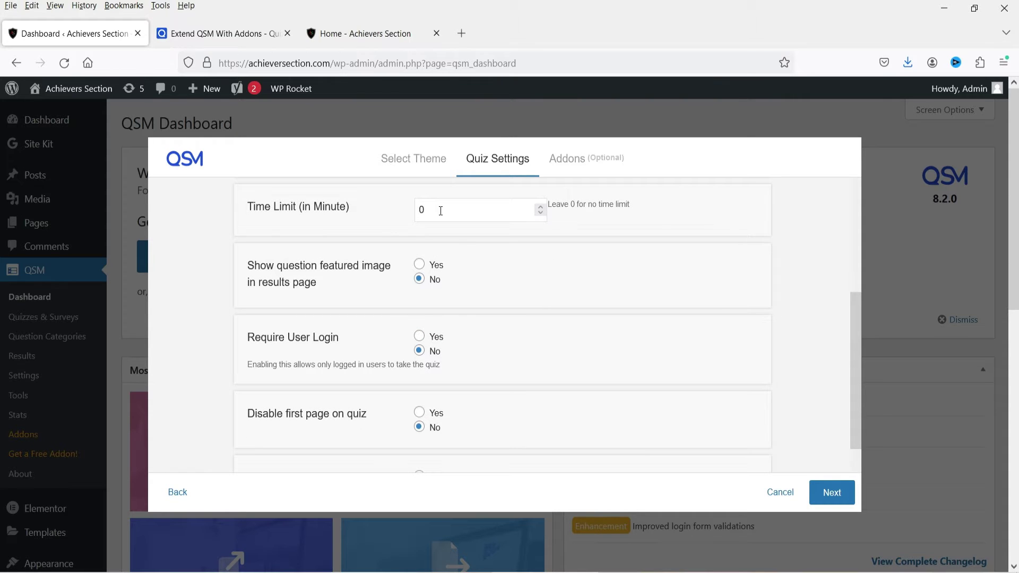
pyautogui.moveTo(440, 210); pyautogui.dragTo(293, 187)
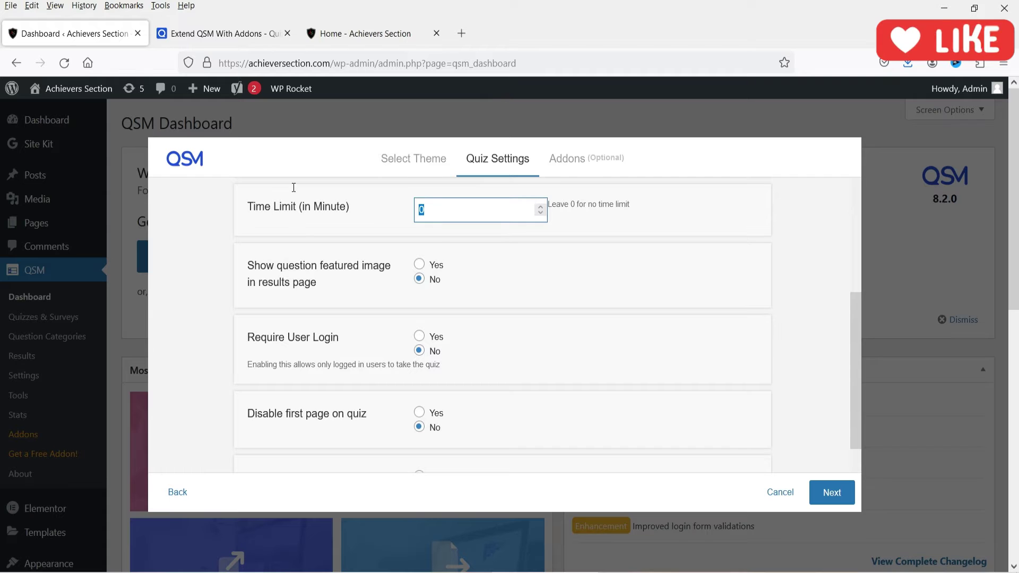
pyautogui.write('5')
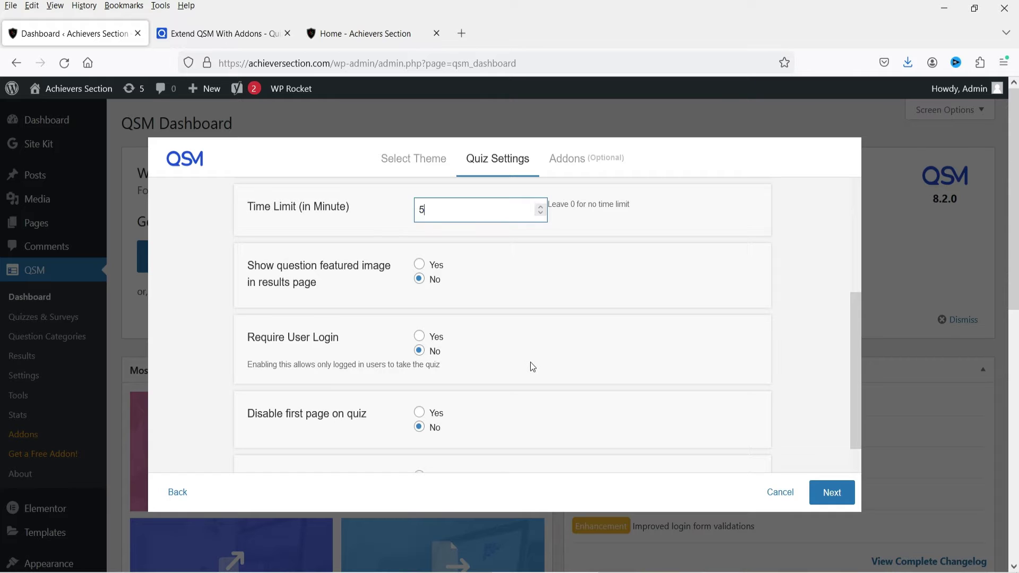
# Set Require User Login to No and continue to the optional addons.
pyautogui.click(419, 336)
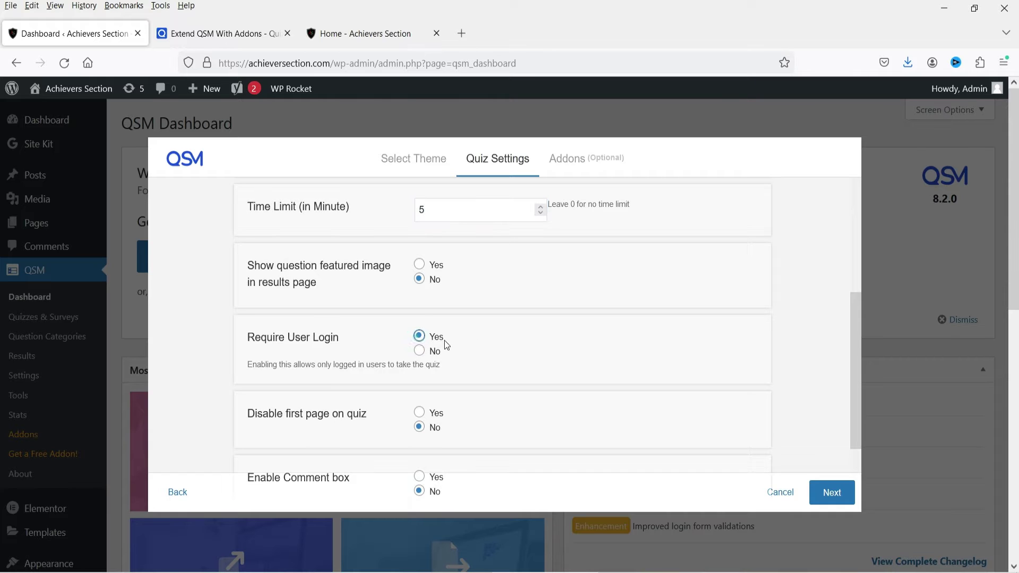
pyautogui.click(420, 351)
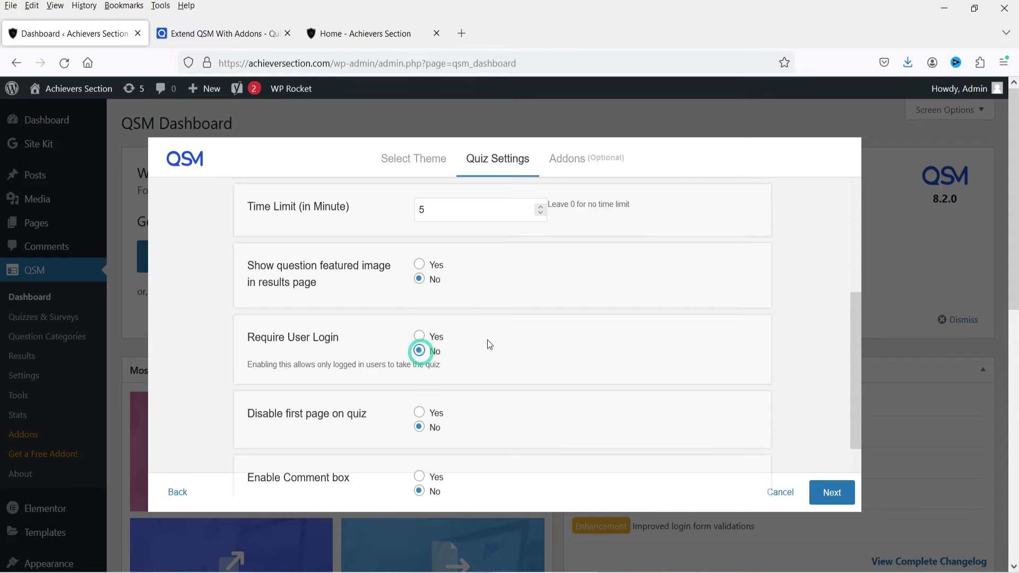
pyautogui.scroll(-3, 489, 344)
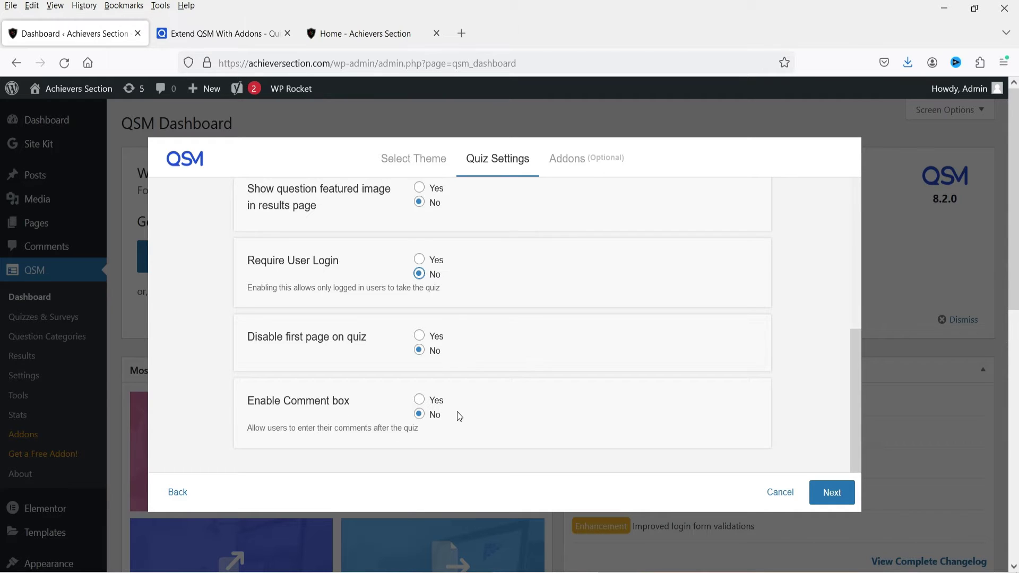
pyautogui.click(832, 493)
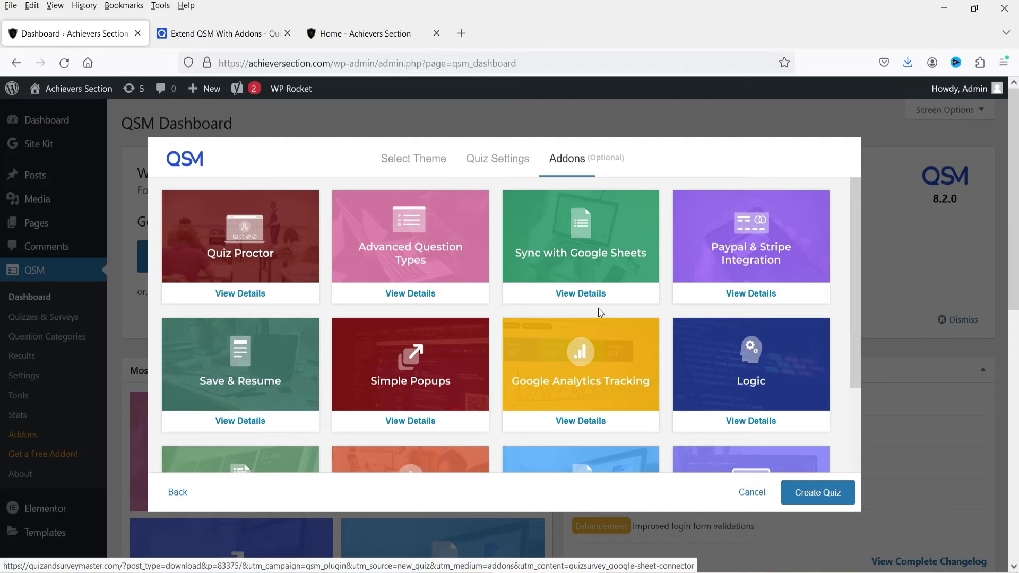
# Look over the optional addons and create the quiz without adding any.
pyautogui.scroll(-2, 652, 308)
pyautogui.scroll(3, 654, 306)
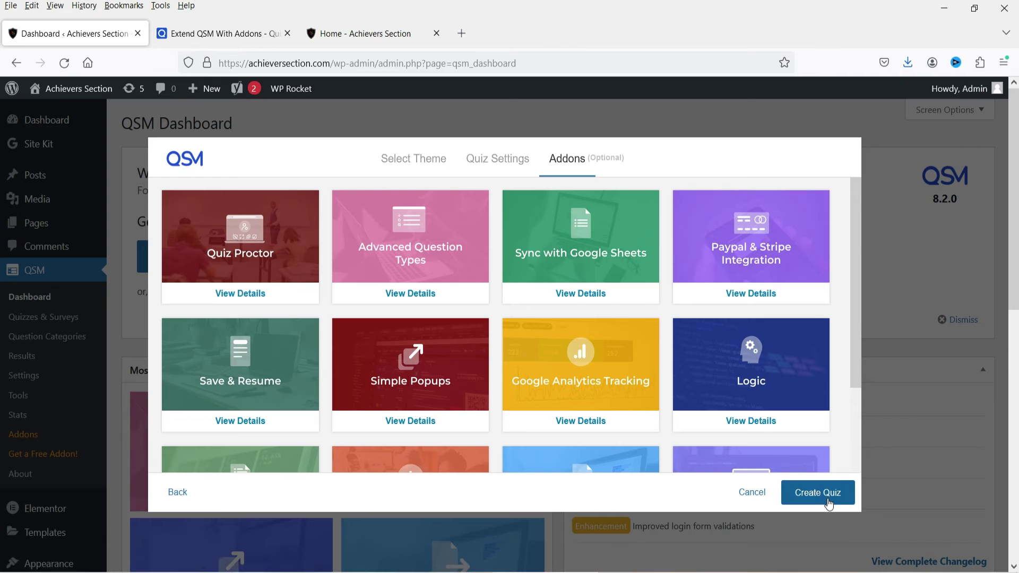
pyautogui.click(829, 503)
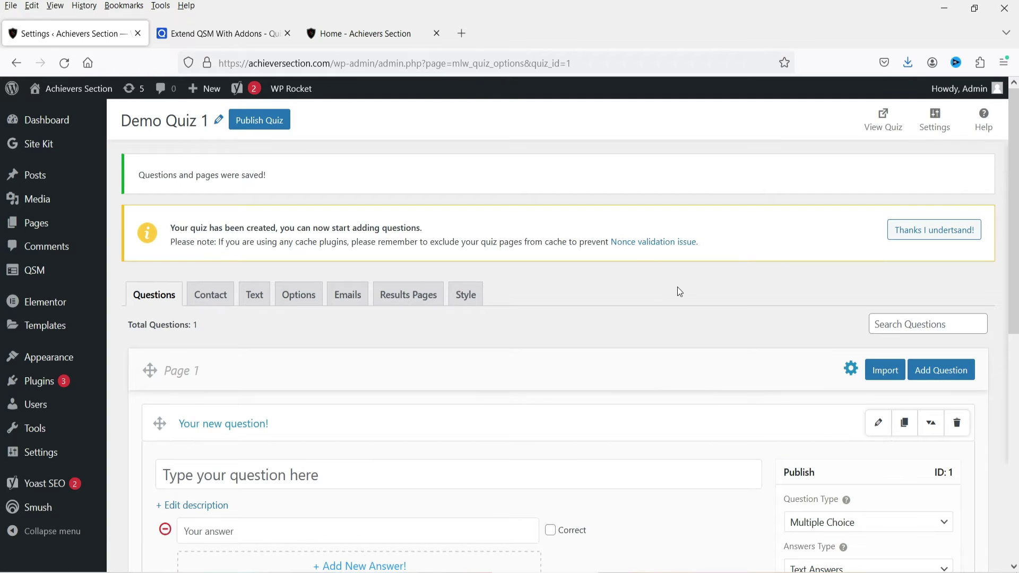
# Examine the new question's form on Page 1, including its answer, Correct Answer Info, Comment Box, Hint and category sections.
pyautogui.scroll(-3, 680, 291)
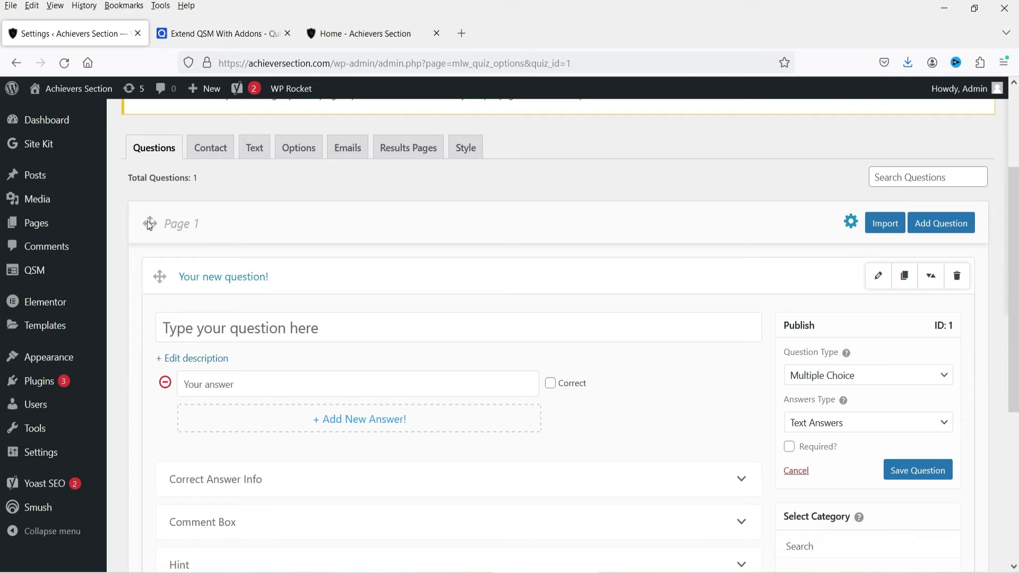
pyautogui.scroll(-5, 425, 271)
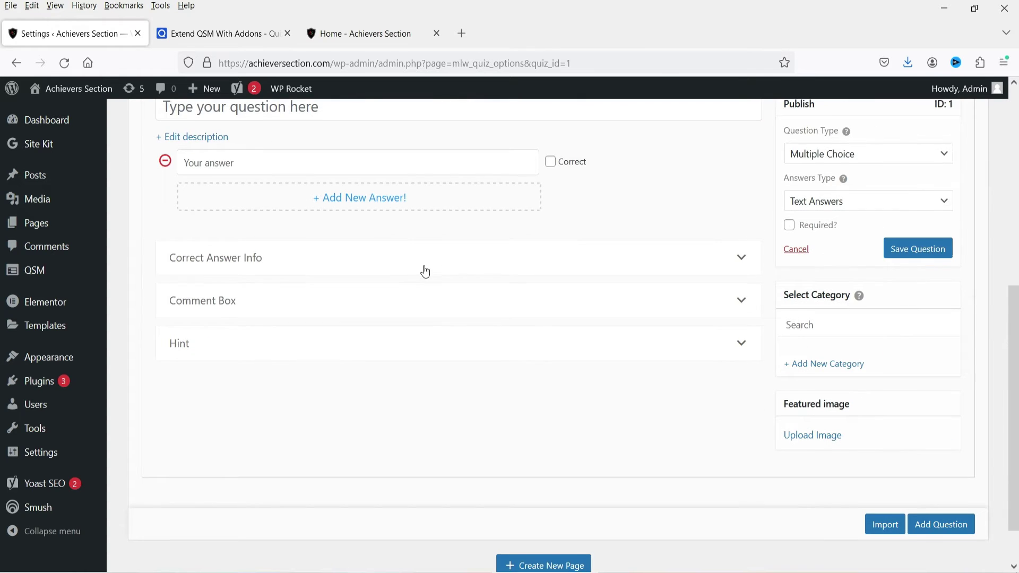
pyautogui.scroll(5, 428, 271)
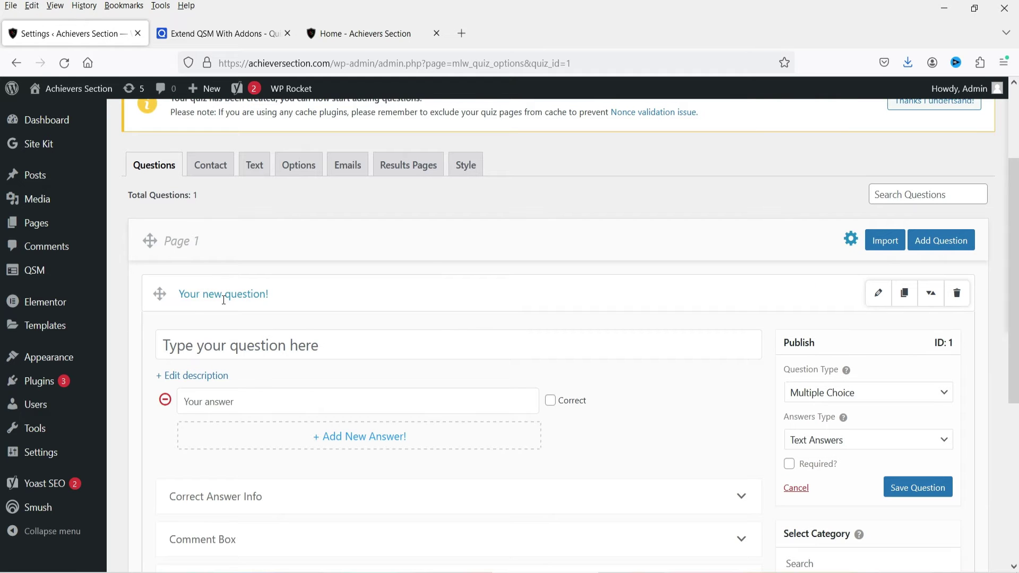
# Enter "Who is the President Of United States of America?" as the text of the new question on Page 1.
pyautogui.scroll(-5, 320, 339)
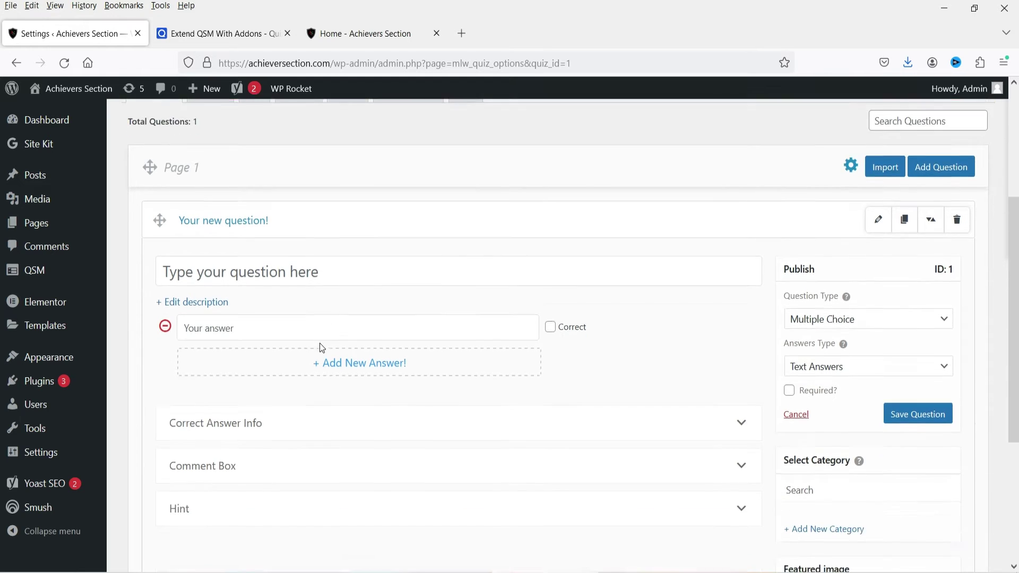
pyautogui.scroll(5, 321, 344)
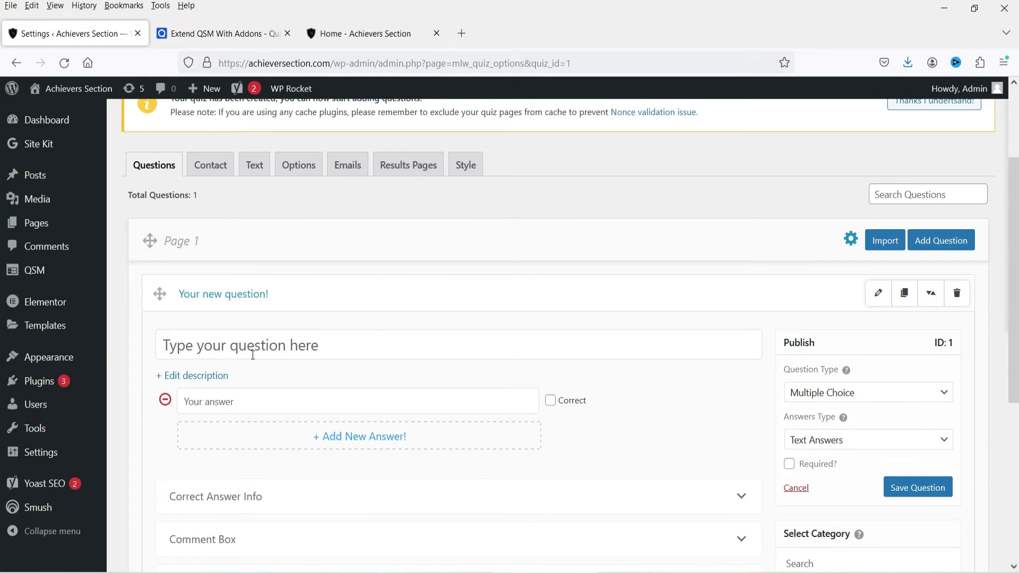
pyautogui.click(252, 348)
pyautogui.write('W')
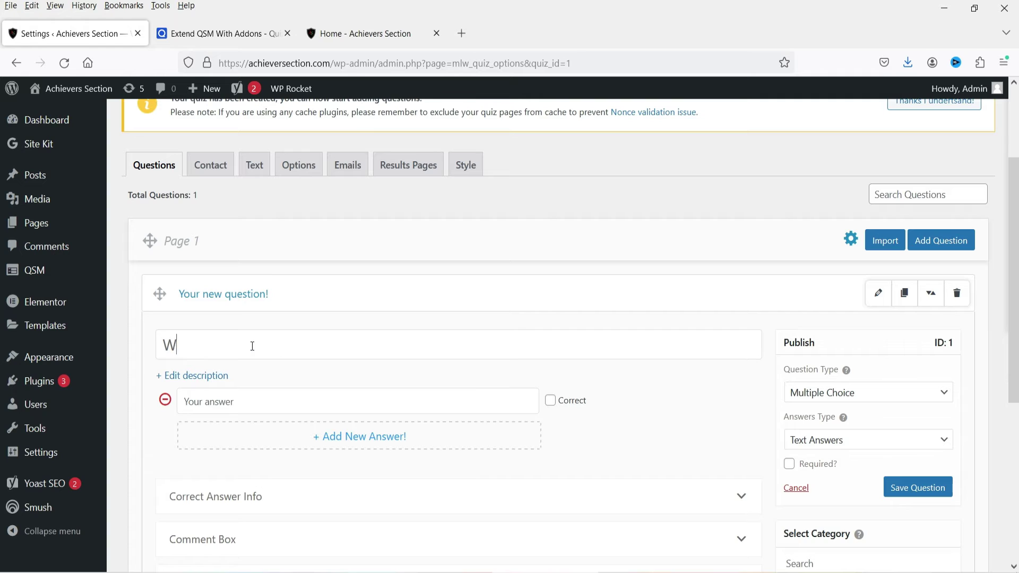
pyautogui.write('ho is the President Of')
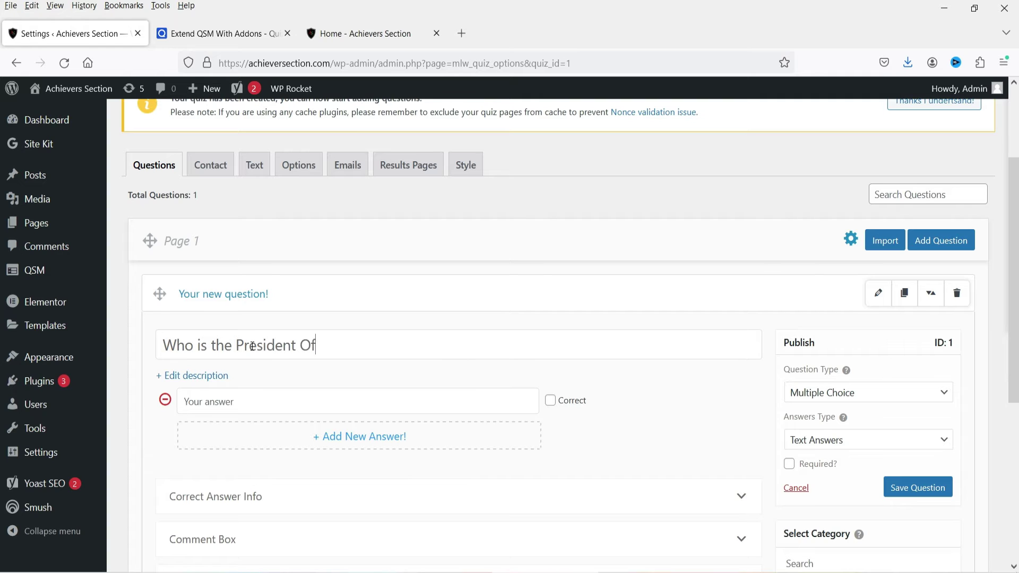
pyautogui.write(' United States of America?')
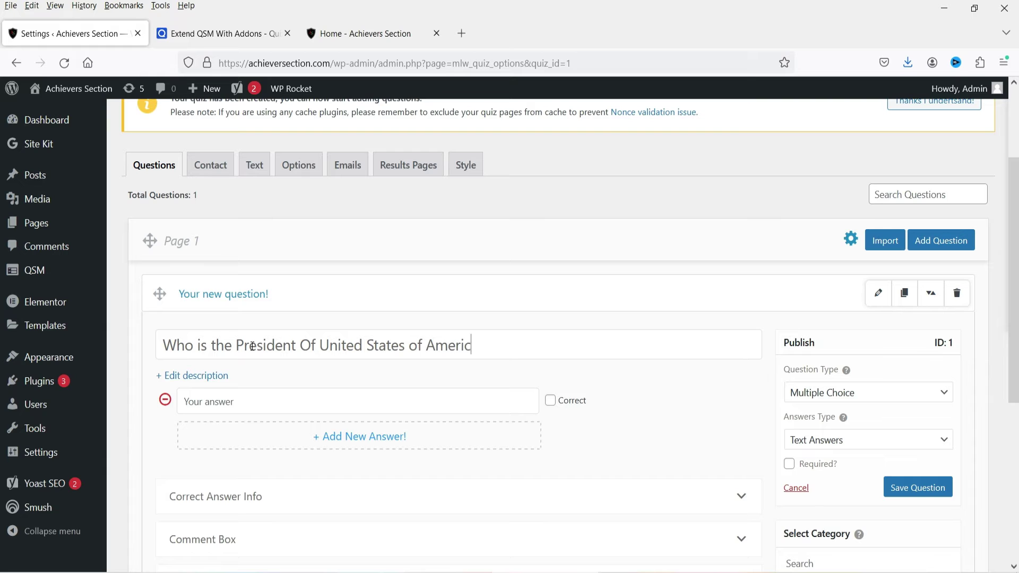
# Add the description "In the year 2024." to the president question.
pyautogui.click(212, 375)
pyautogui.scroll(-2, 326, 354)
pyautogui.click(291, 407)
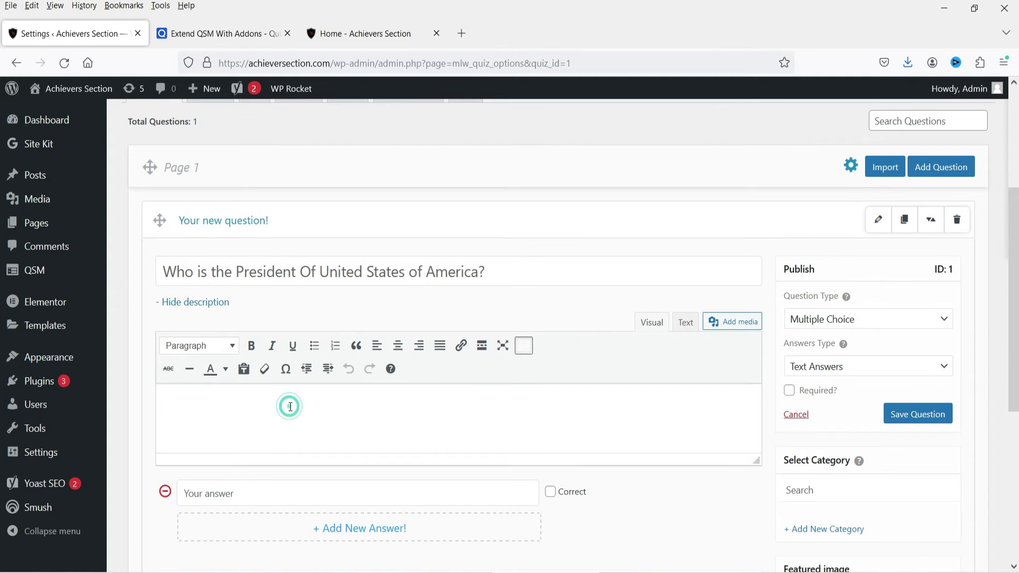
pyautogui.write('Yeas')
pyautogui.press('BackSpace')
pyautogui.press('BackSpace')
pyautogui.write('the yeas')
pyautogui.write(' 2024.')
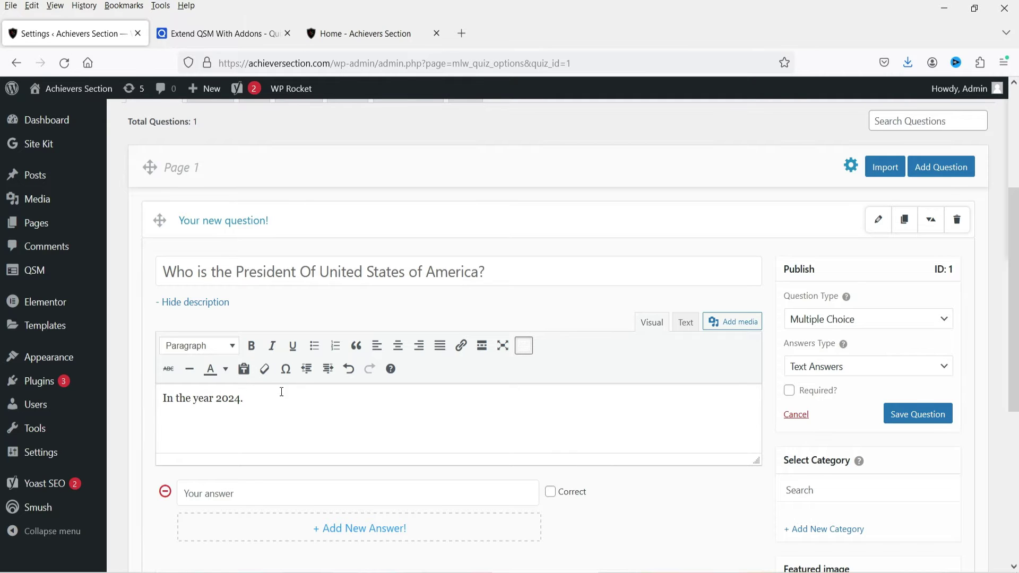
# Look through the available question types and answer types, keeping Multiple Choice and Text Answers for the president question.
pyautogui.scroll(-4, 282, 392)
pyautogui.click(202, 271)
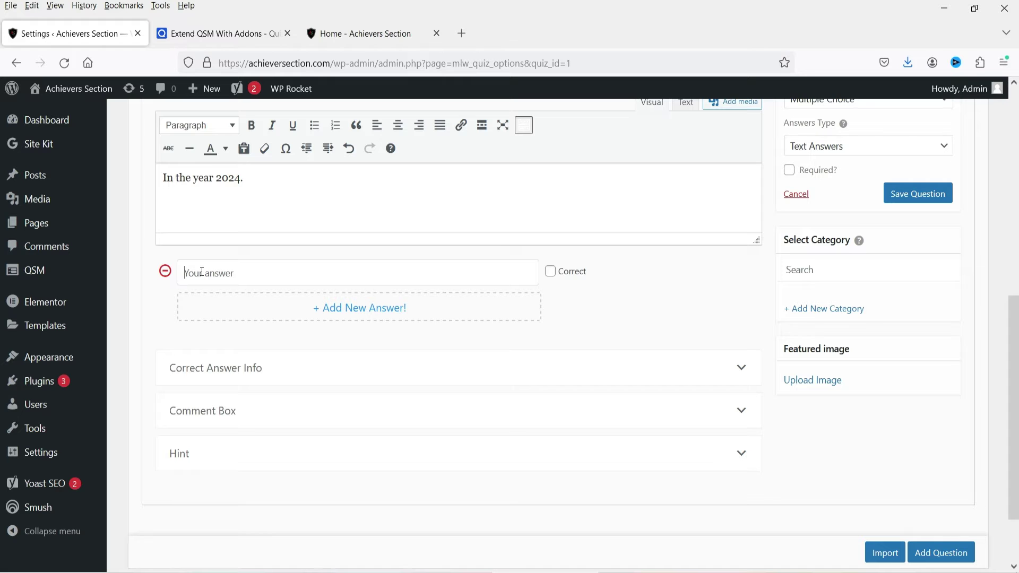
pyautogui.scroll(3, 387, 361)
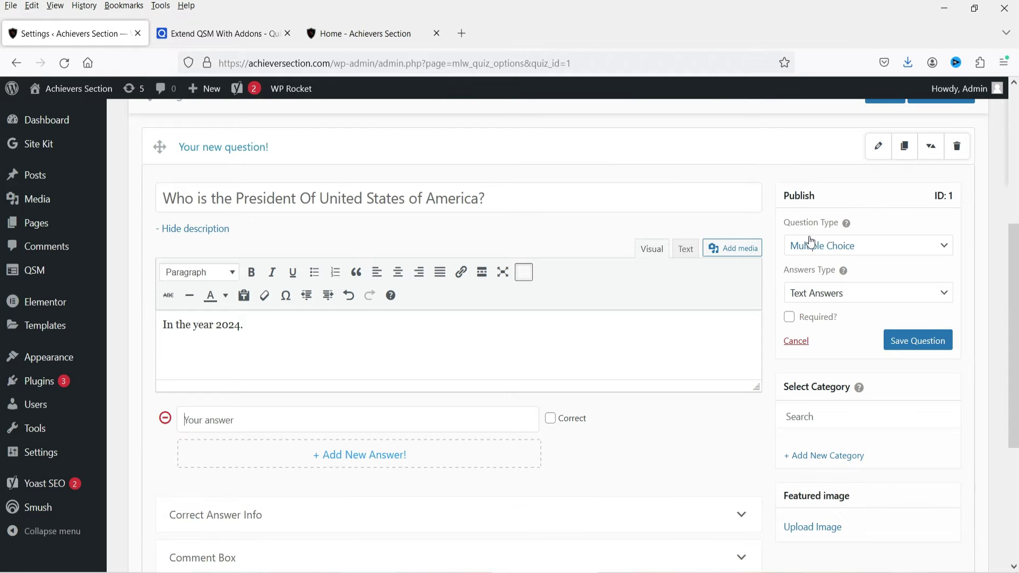
pyautogui.click(822, 250)
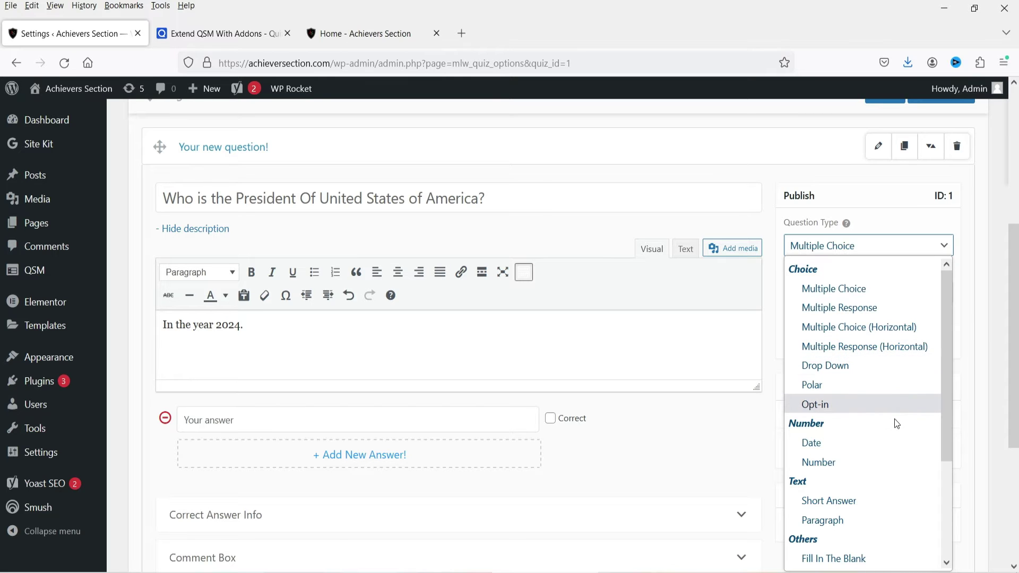
pyautogui.scroll(-3, 891, 409)
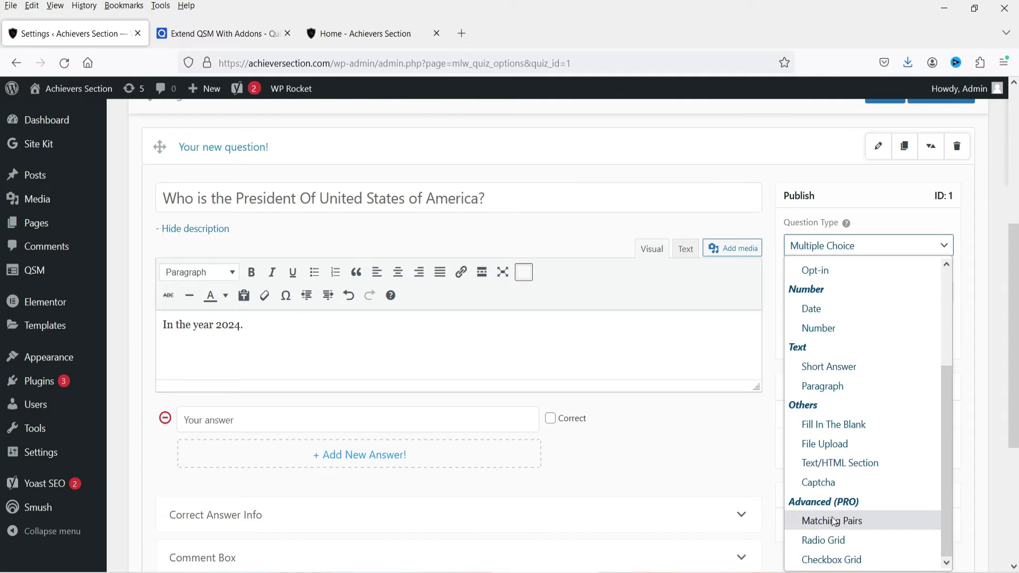
pyautogui.scroll(3, 839, 287)
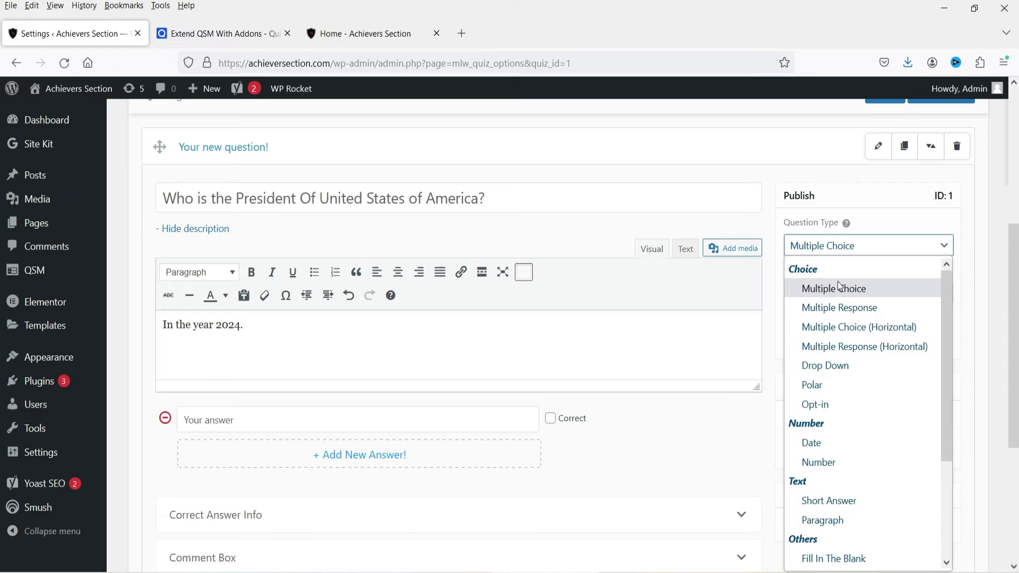
pyautogui.click(838, 288)
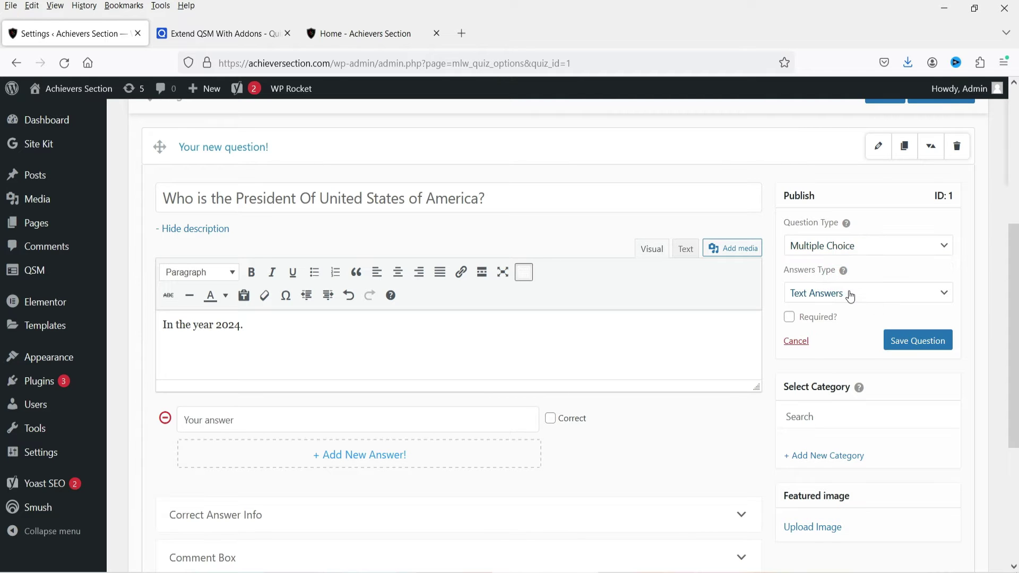
pyautogui.click(850, 296)
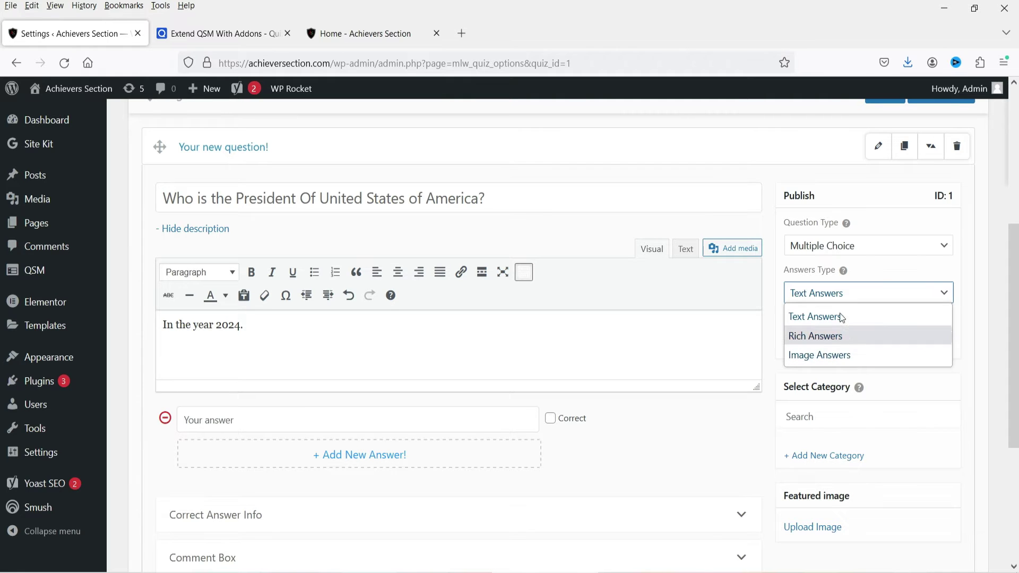
pyautogui.click(332, 336)
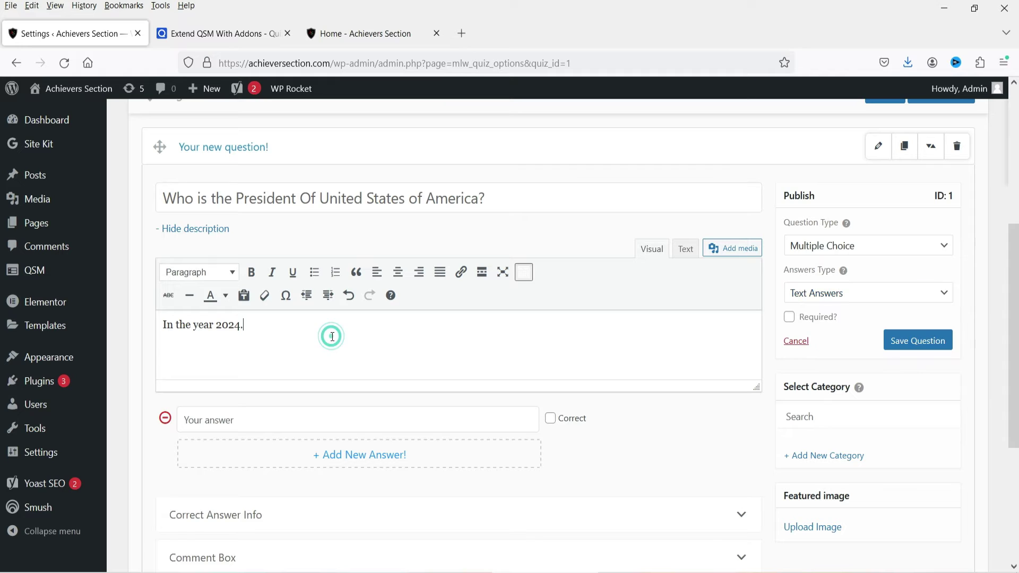
# Add the answers Donald Trump, Joe Biden, George Bush and Barak Obama, and mark Joe Biden as correct.
pyautogui.click(262, 425)
pyautogui.write('Donald Trump')
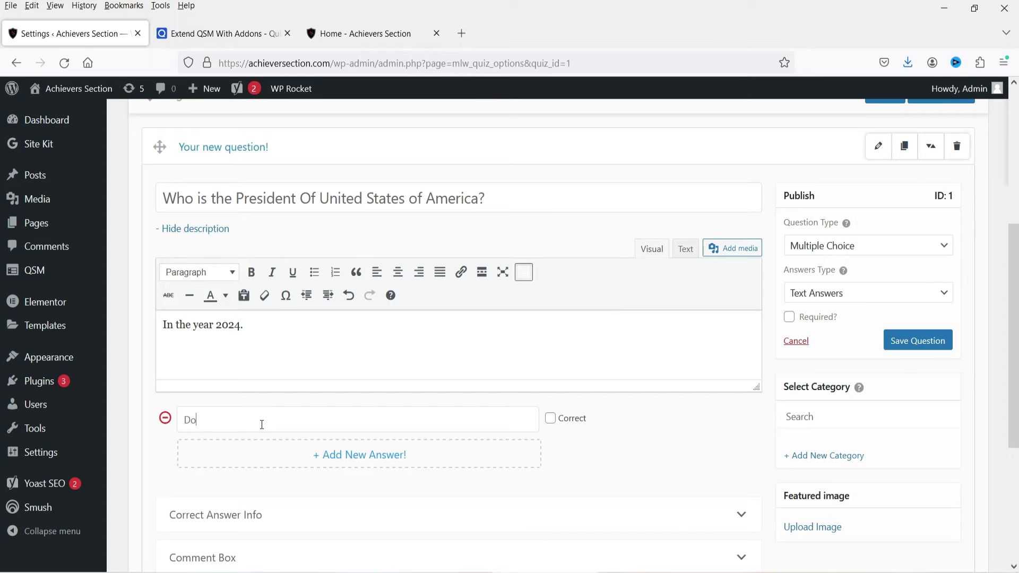
pyautogui.press('Return')
pyautogui.click(234, 225)
pyautogui.write('Joe Biden')
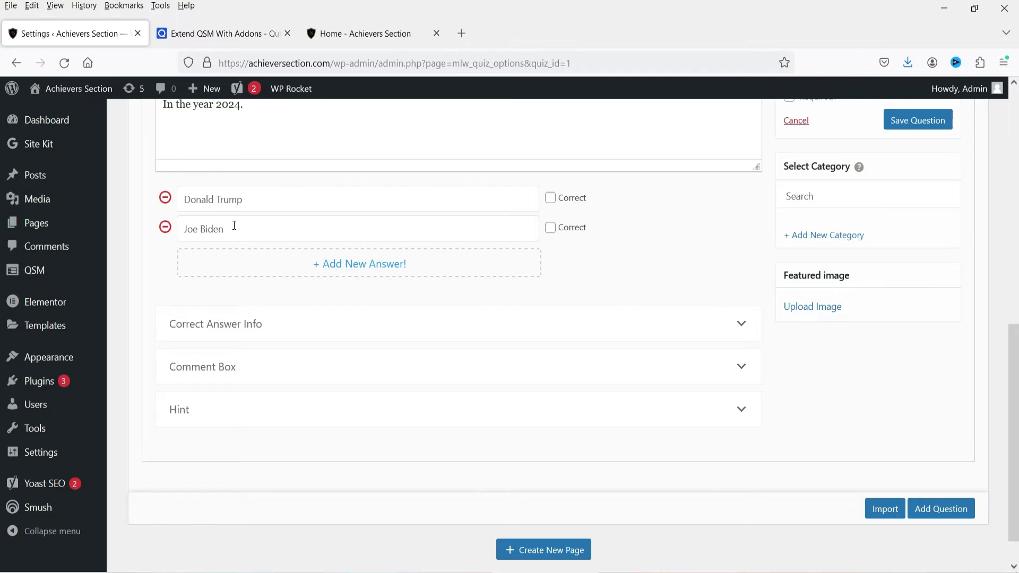
pyautogui.press('Return')
pyautogui.write('George Bush')
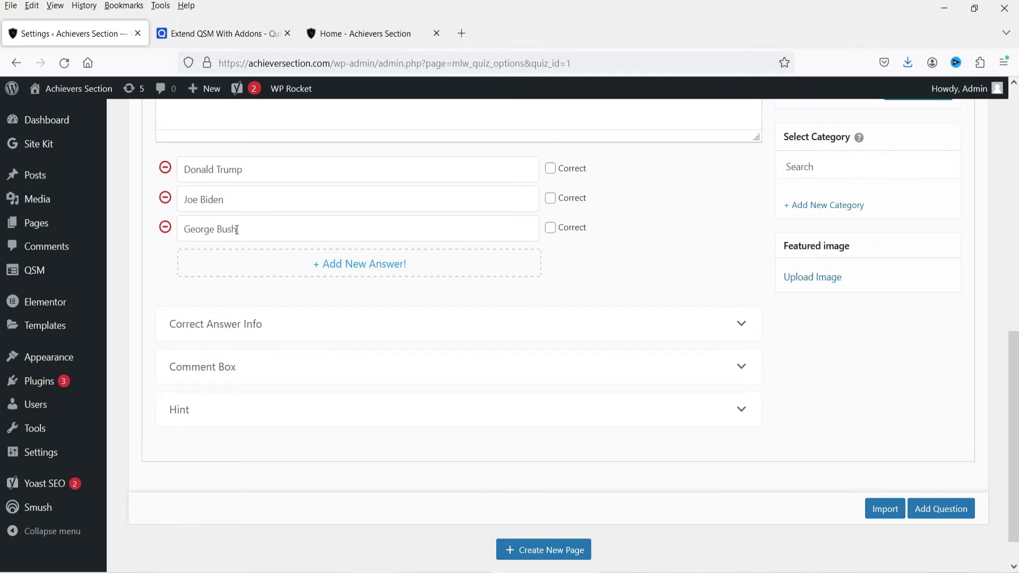
pyautogui.press('Return')
pyautogui.write('Barak Obama')
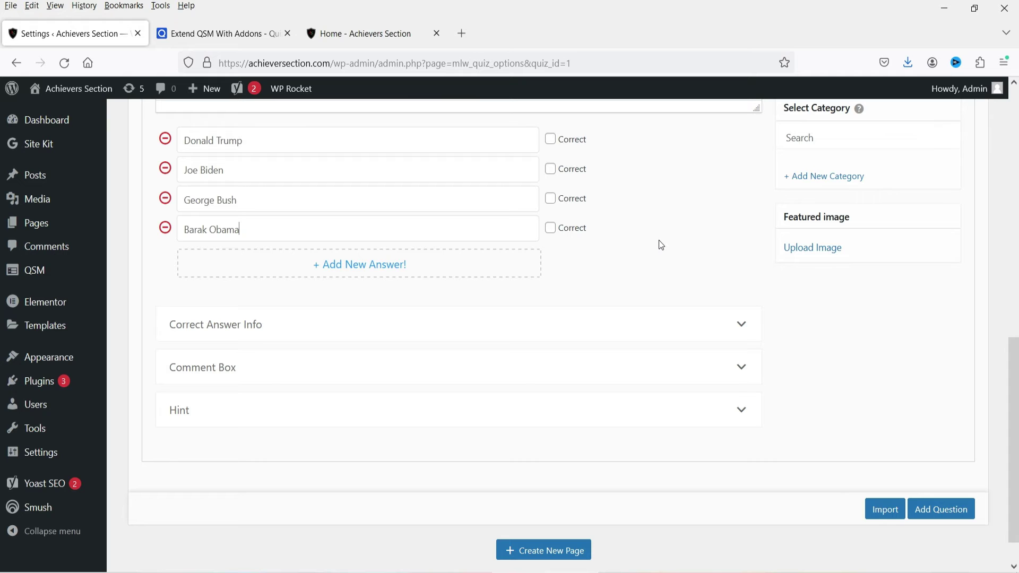
pyautogui.click(551, 168)
pyautogui.scroll(3, 653, 268)
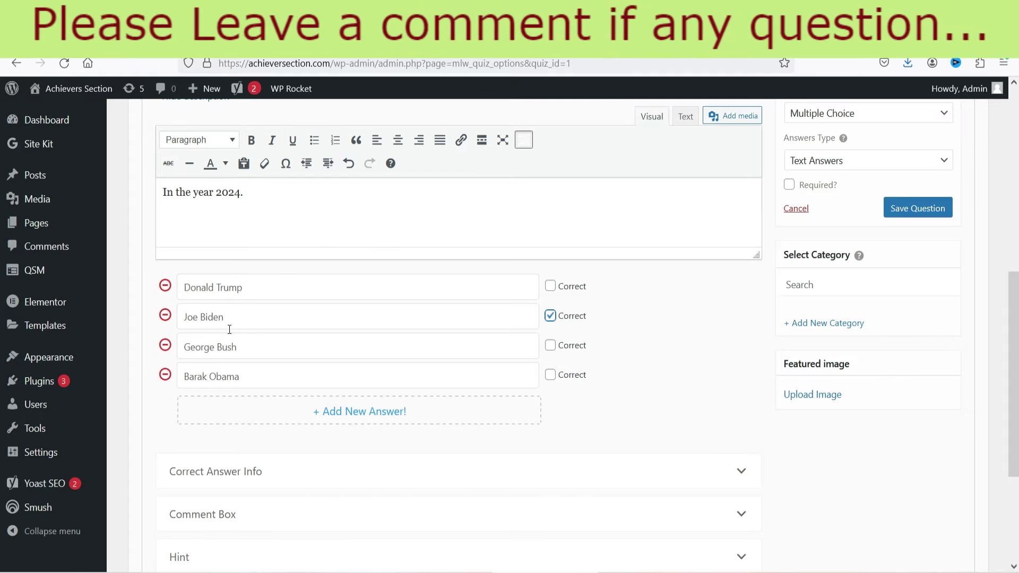
# Fill in the Correct Answer Info with "The current President of USA is Joe Biden.".
pyautogui.scroll(-4, 628, 351)
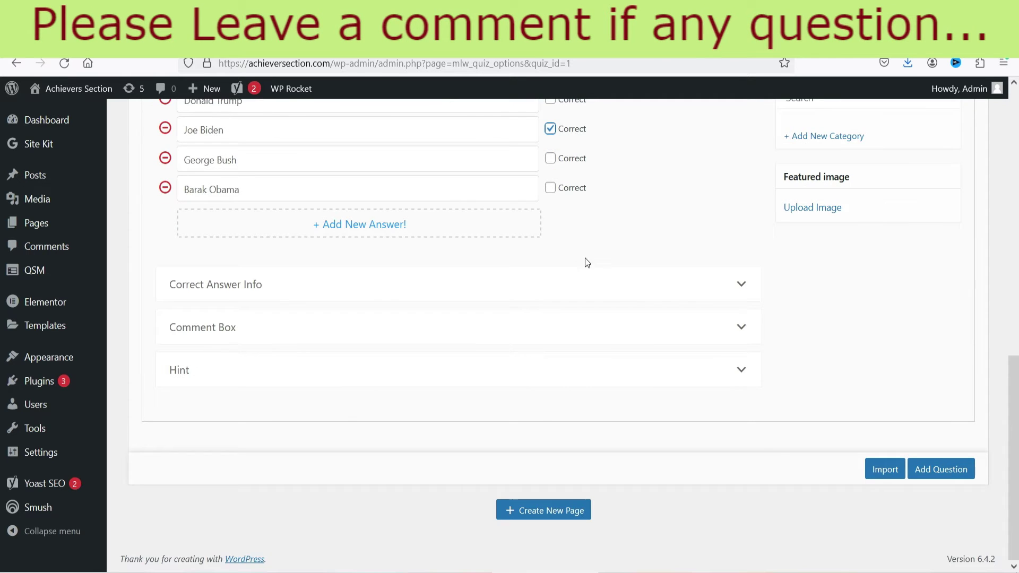
pyautogui.click(269, 285)
pyautogui.click(294, 237)
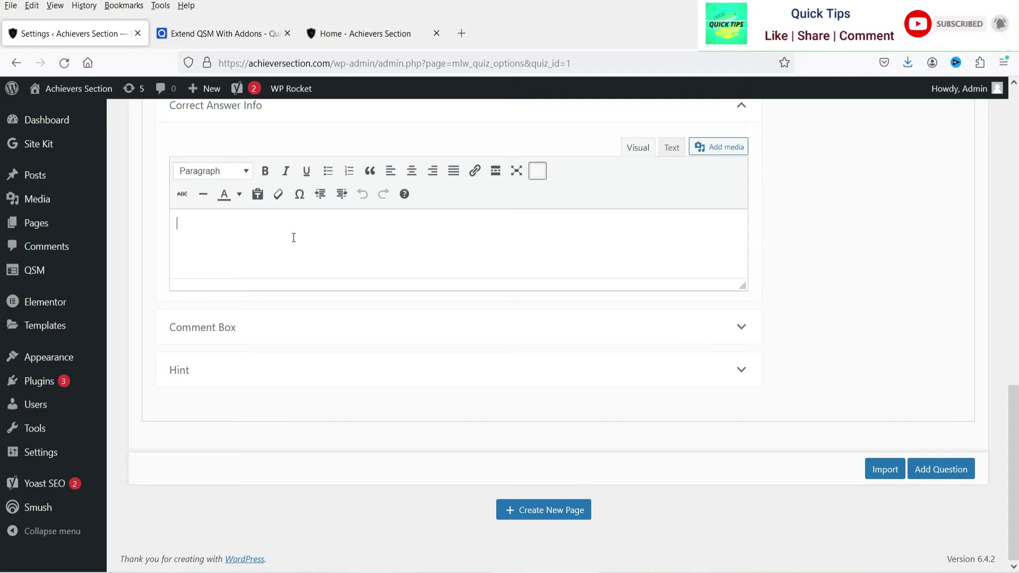
pyautogui.write('The current President of USA is Joe Biden.')
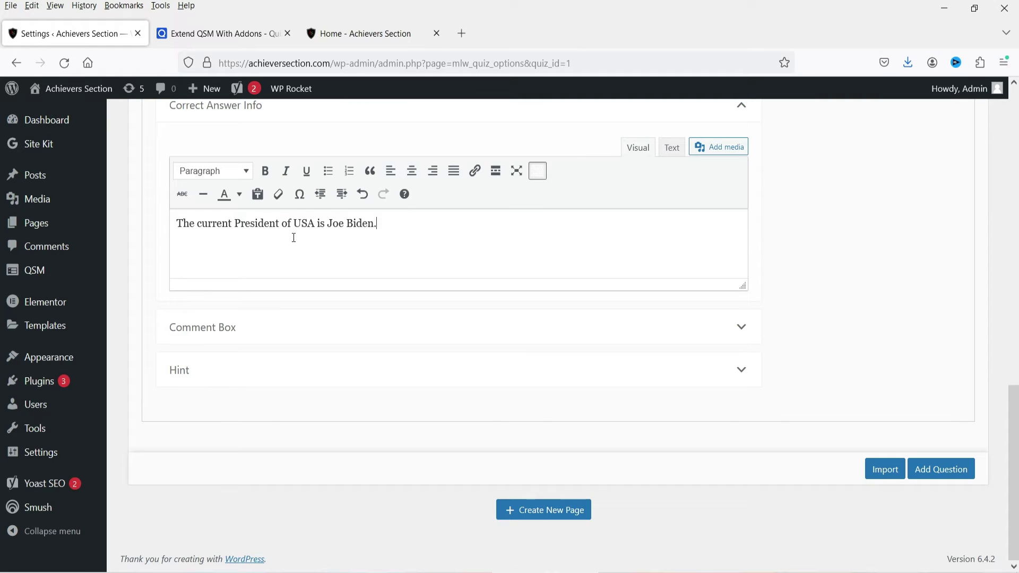
# Check the Comment Box section's field type options and leave the type at None.
pyautogui.click(247, 327)
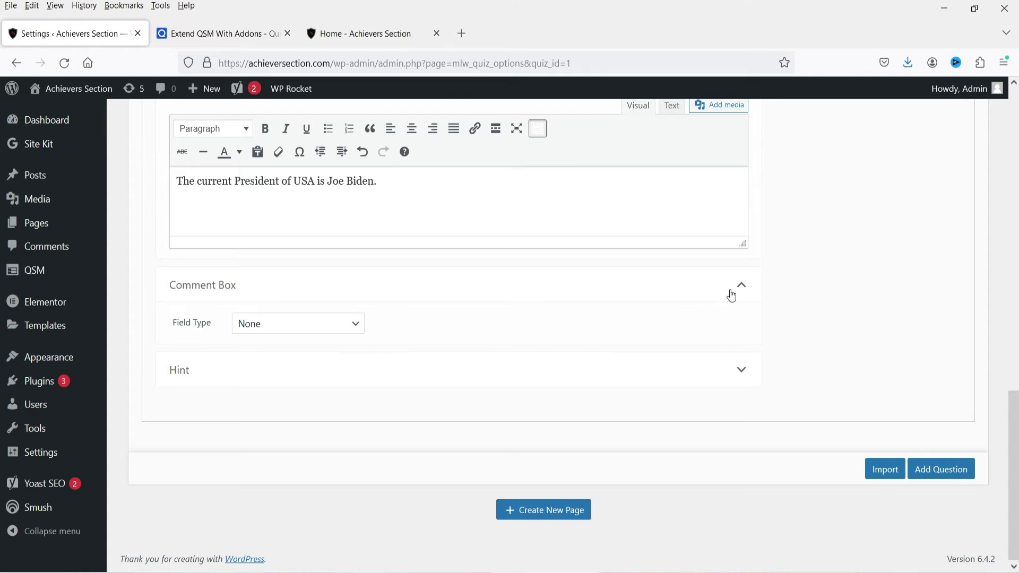
pyautogui.click(343, 325)
pyautogui.click(479, 337)
# Set the question's hint text to 2024 and collapse the Hint and Comment Box sections.
pyautogui.click(262, 374)
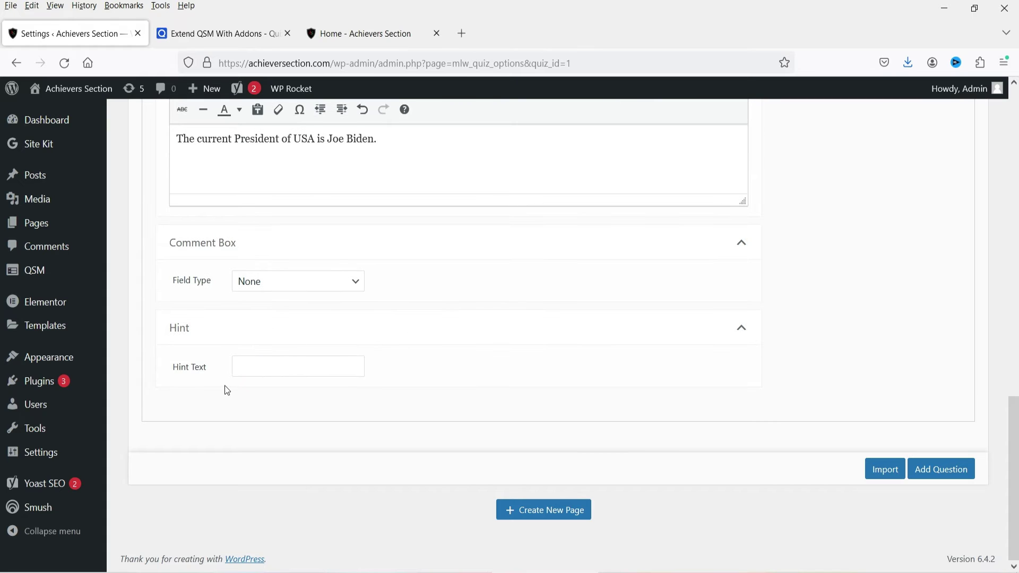
pyautogui.click(280, 368)
pyautogui.write('2024')
pyautogui.click(742, 334)
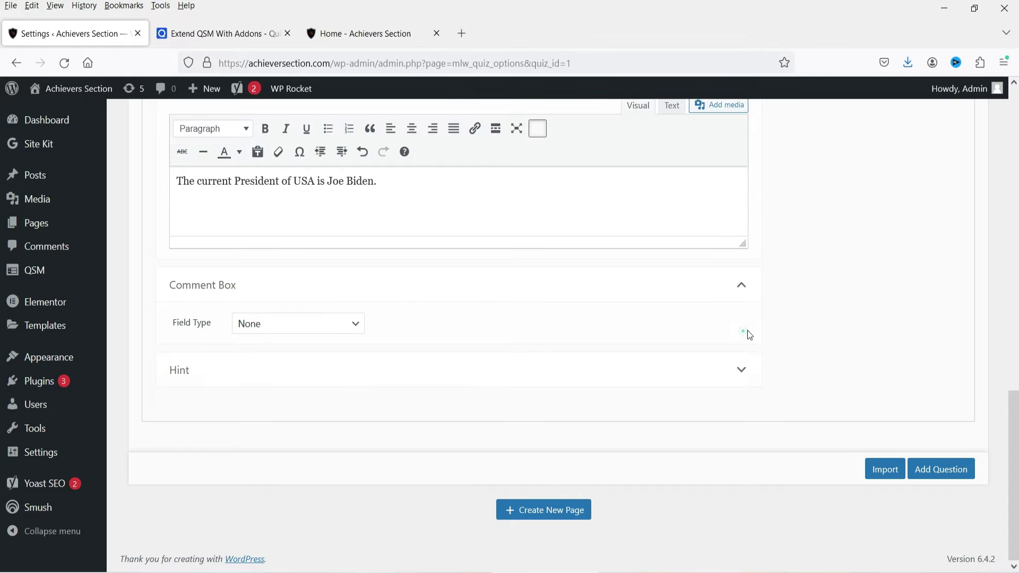
pyautogui.click(739, 285)
# Save the completed president question.
pyautogui.scroll(5, 836, 286)
pyautogui.scroll(4, 883, 255)
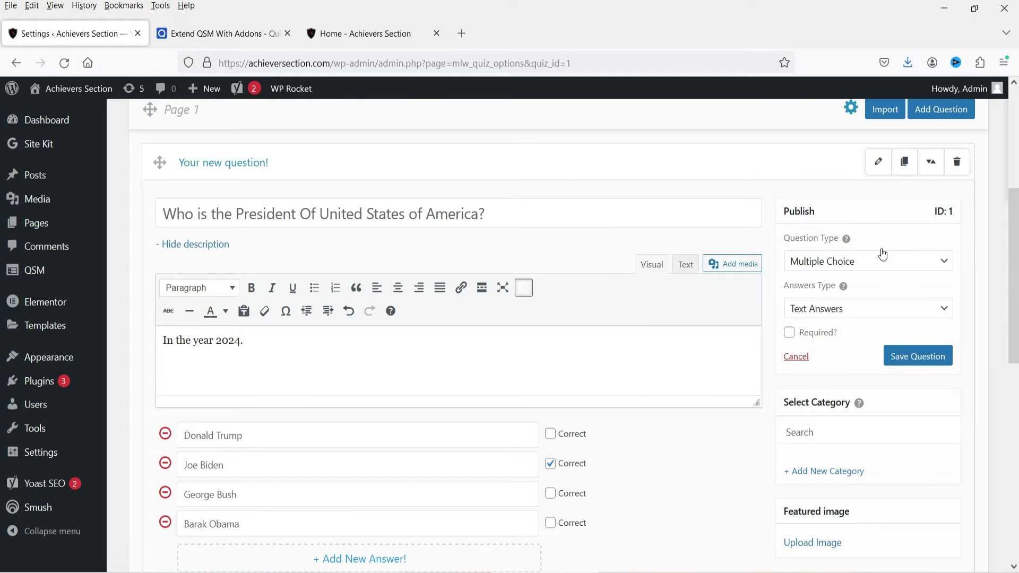
pyautogui.click(923, 366)
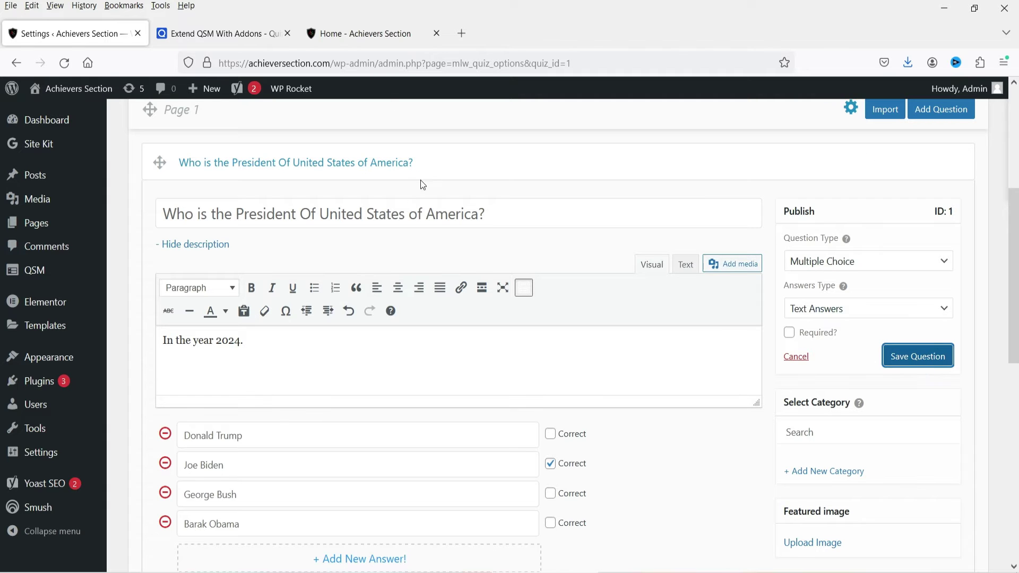
# Add a second question to Page 1 with the text "Who is Prime Minister of India".
pyautogui.scroll(-5, 456, 201)
pyautogui.scroll(-4, 247, 382)
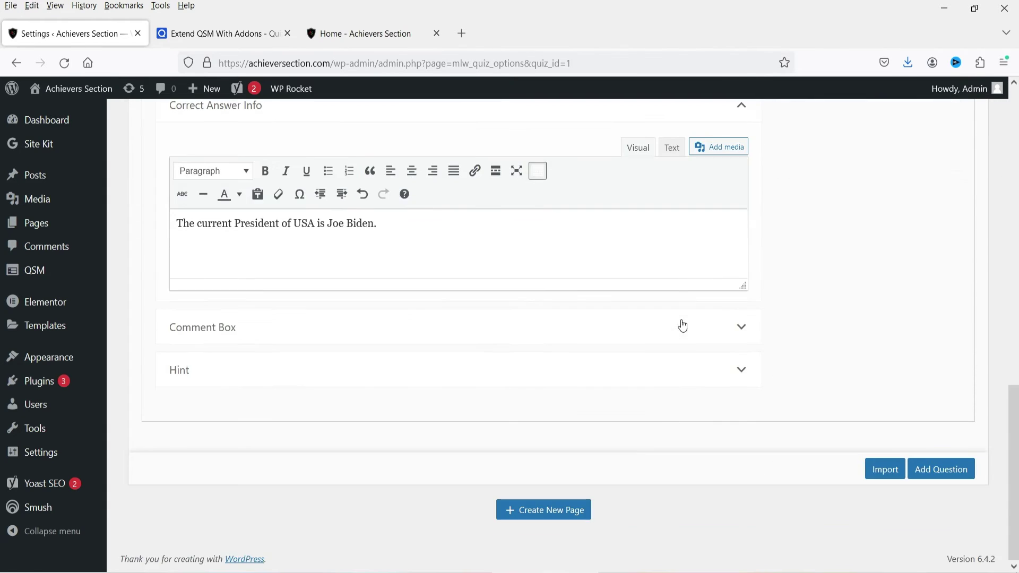
pyautogui.click(950, 471)
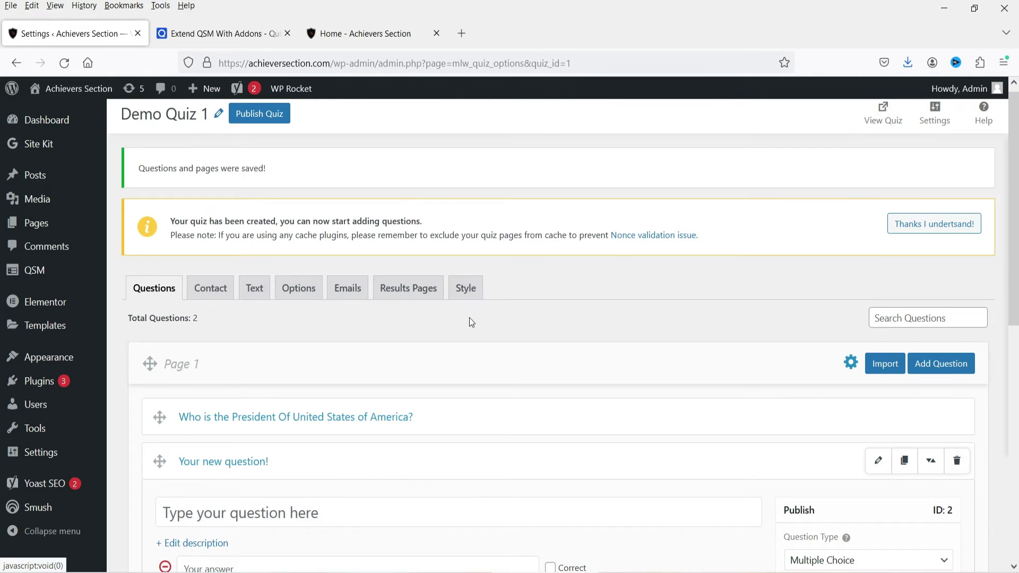
pyautogui.scroll(-4, 239, 285)
pyautogui.click(225, 293)
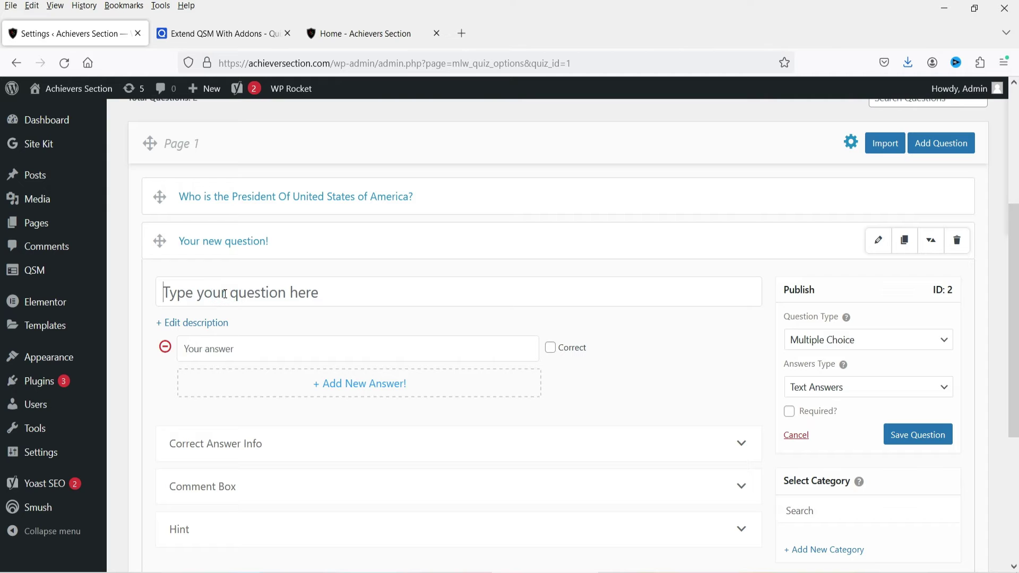
pyautogui.write('Who is Prime Minister of India')
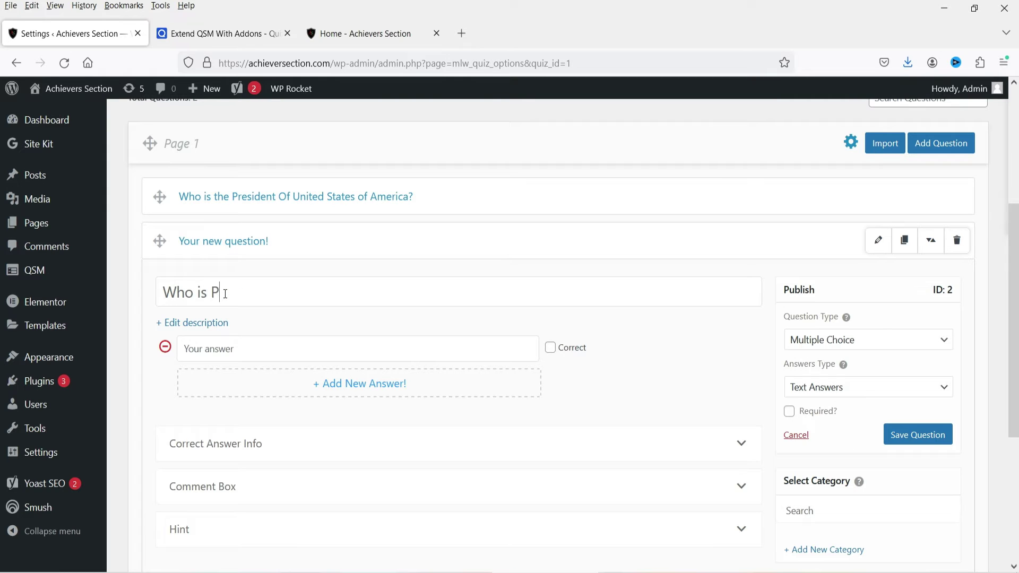
# Check the question type and answers type options, leaving them at Multiple Choice and Text Answers.
pyautogui.click(242, 337)
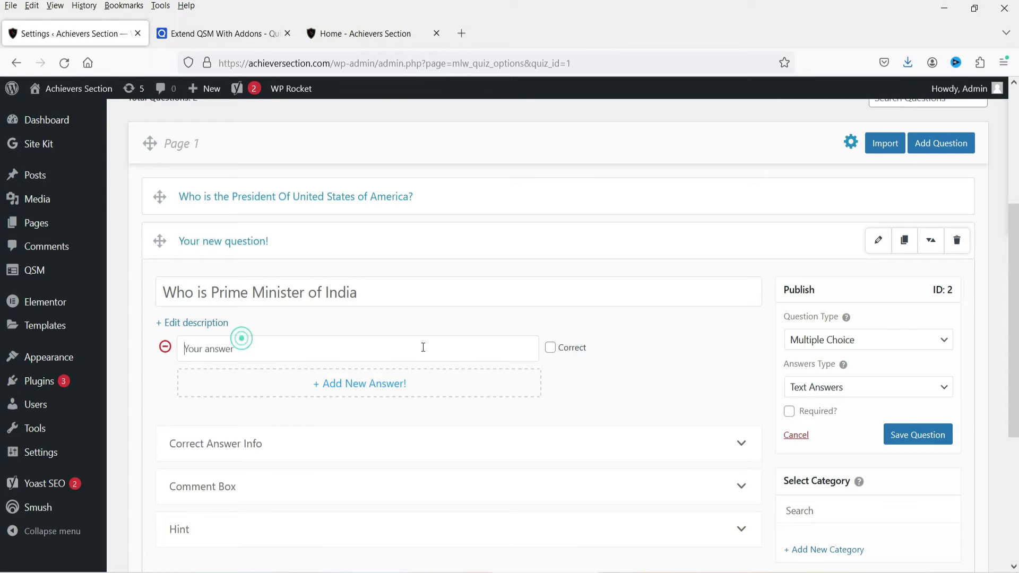
pyautogui.click(848, 344)
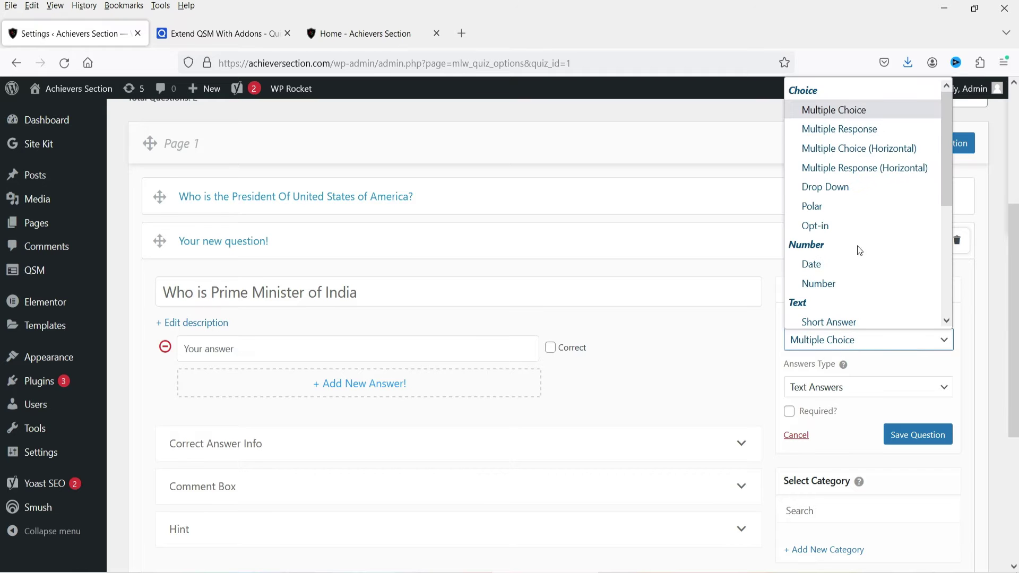
pyautogui.click(835, 397)
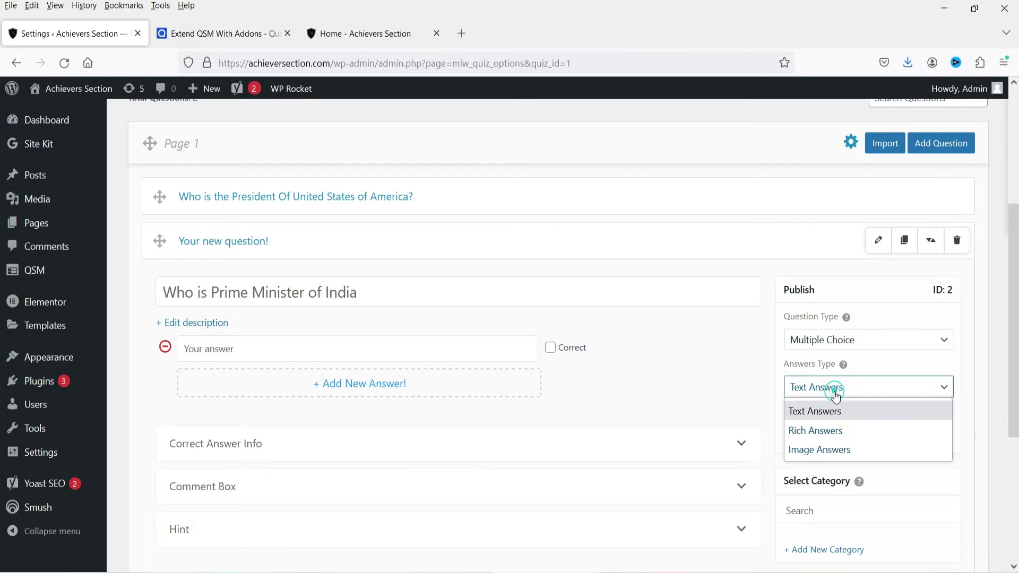
pyautogui.click(833, 390)
# Give the Prime Minister question four answers: Narendra Modi, Manmohan Singh, Mamta Banerjee and A Kejariwal.
pyautogui.click(248, 347)
pyautogui.write('Narendra Modi')
pyautogui.click(236, 383)
pyautogui.write('Manmohan Singh')
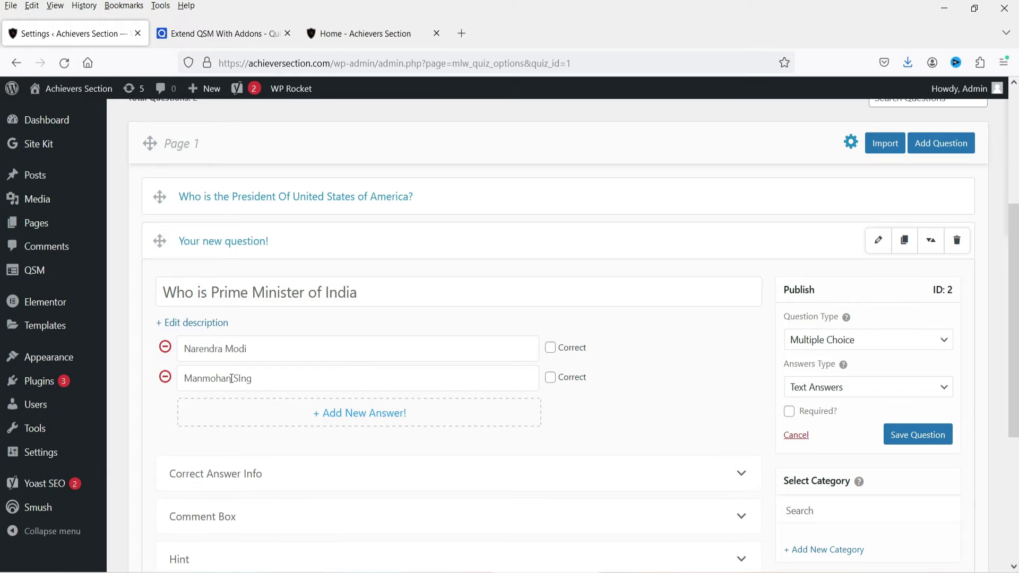
pyautogui.click(253, 413)
pyautogui.write('Mamta Banerjee')
pyautogui.click(273, 443)
pyautogui.write('A Kejariwal')
pyautogui.click(613, 457)
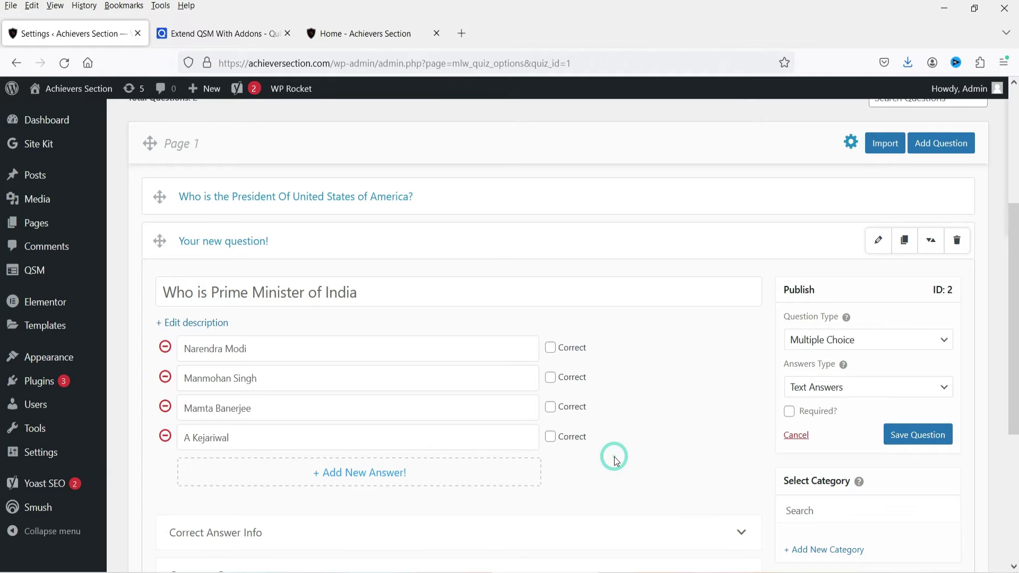
# Mark Narendra Modi as the correct answer and end the question text with a question mark.
pyautogui.click(550, 348)
pyautogui.scroll(-2, 613, 386)
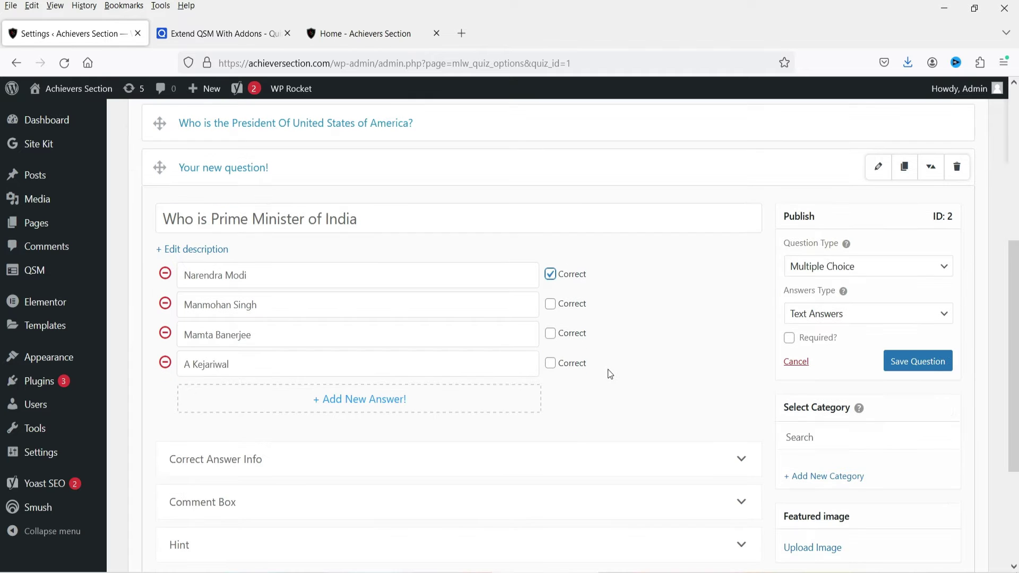
pyautogui.click(455, 221)
pyautogui.write('?')
# Set the correct answer info to "Prime minister of India is Narendra Modi since 2014.".
pyautogui.click(274, 450)
pyautogui.scroll(-5, 298, 407)
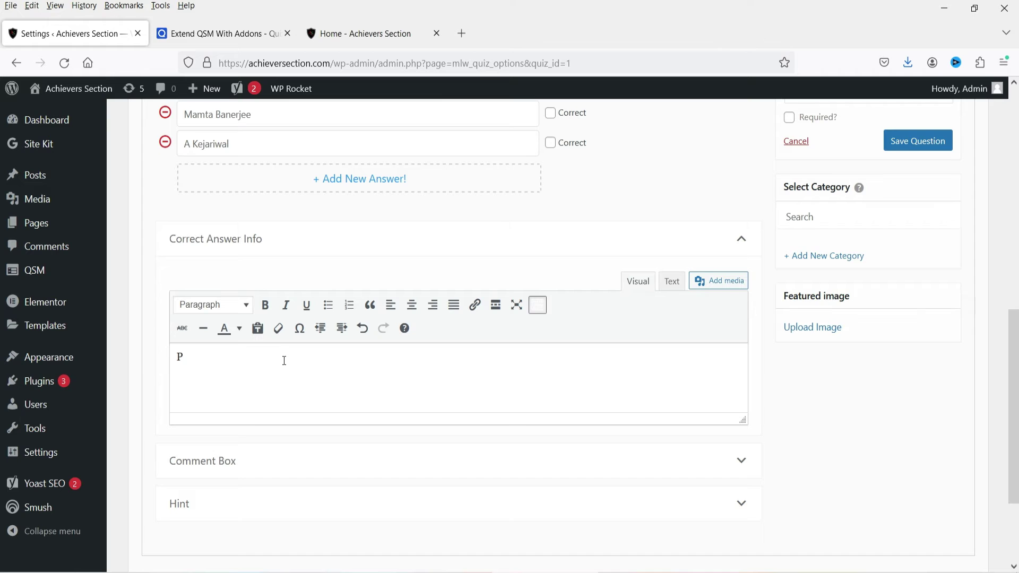
pyautogui.write('rime minister of India is Narendra Modi since 2014.')
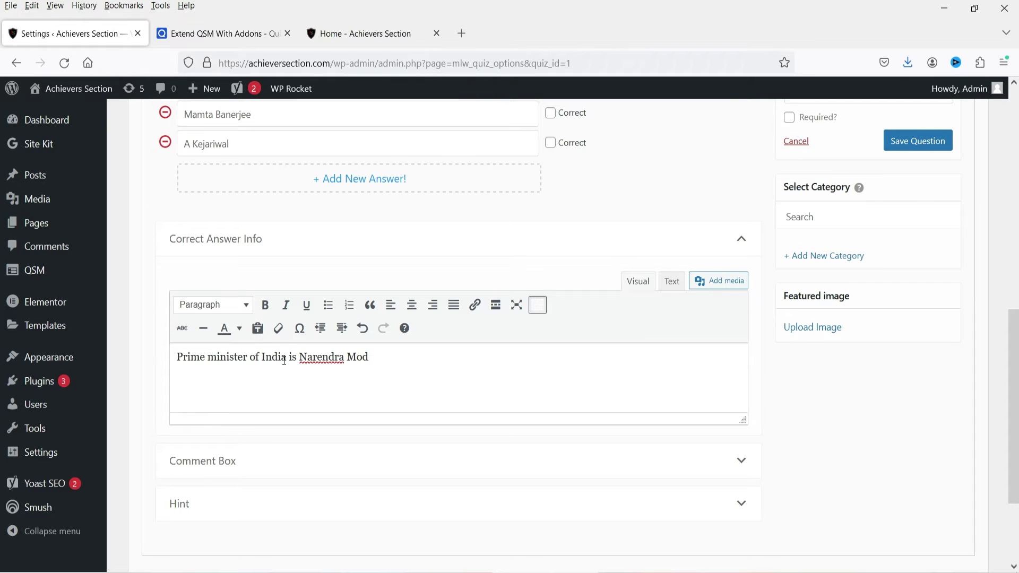
# Set the question's hint text to "Gujrat CM" and save the question.
pyautogui.click(194, 504)
pyautogui.scroll(-3, 290, 418)
pyautogui.click(264, 364)
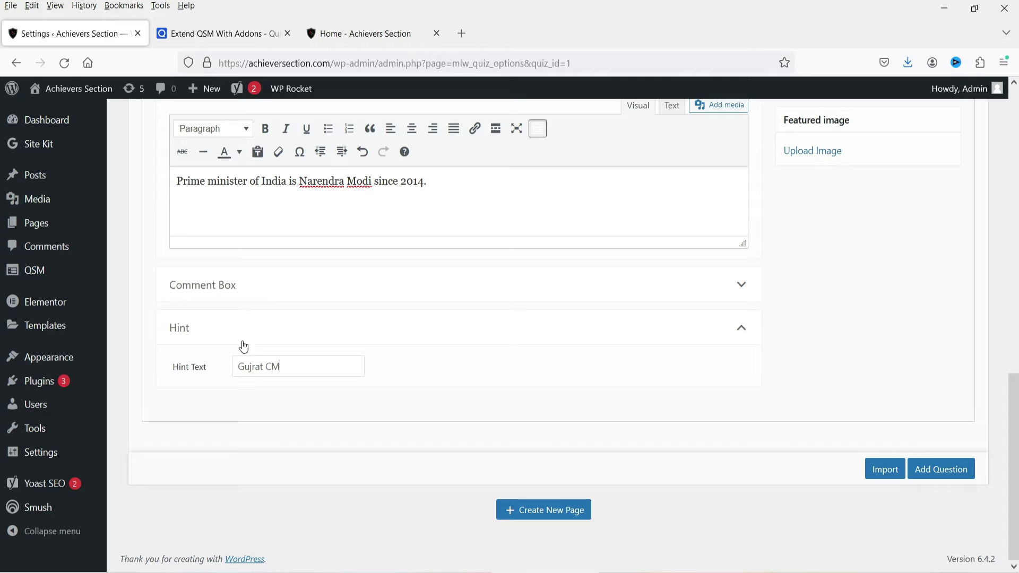
pyautogui.scroll(6, 746, 332)
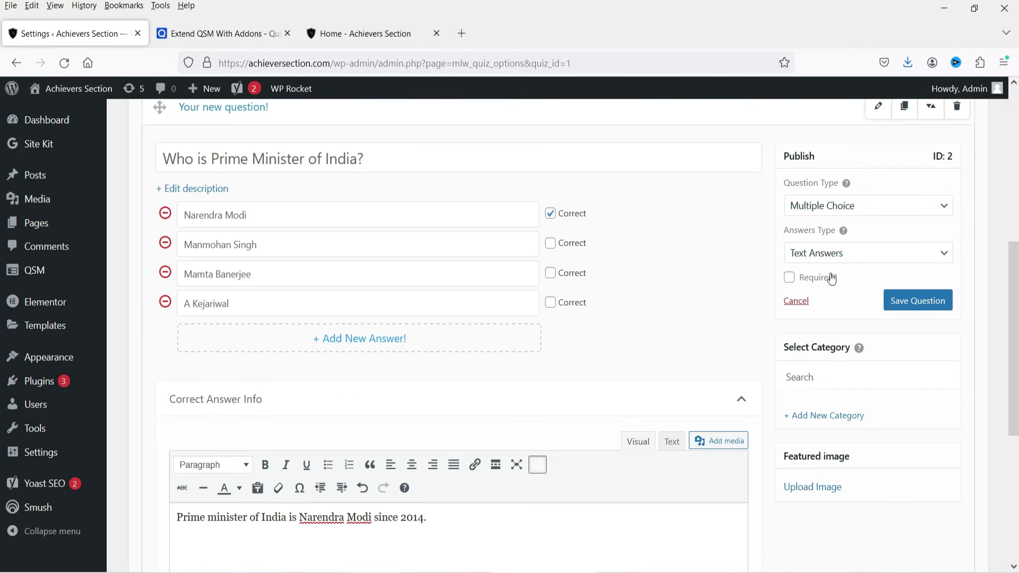
pyautogui.click(900, 302)
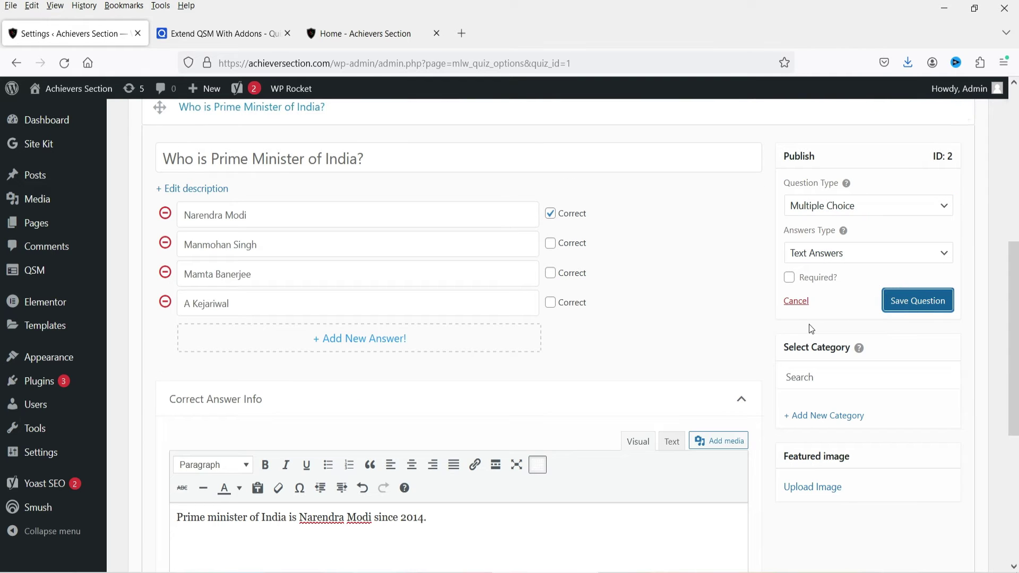
# Create a second quiz page and add a new question to it.
pyautogui.scroll(-5, 784, 319)
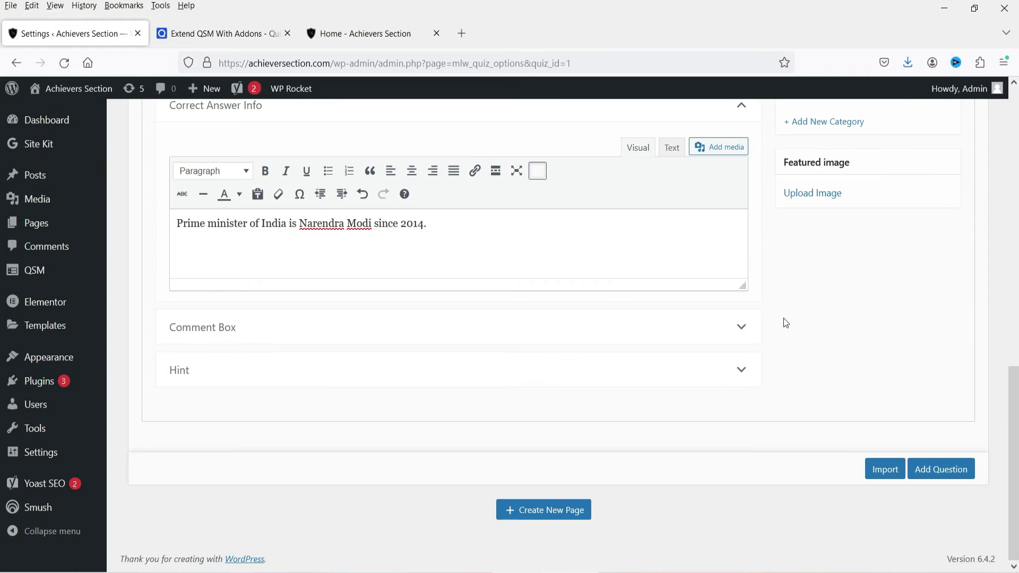
pyautogui.click(533, 510)
pyautogui.scroll(-3, 603, 339)
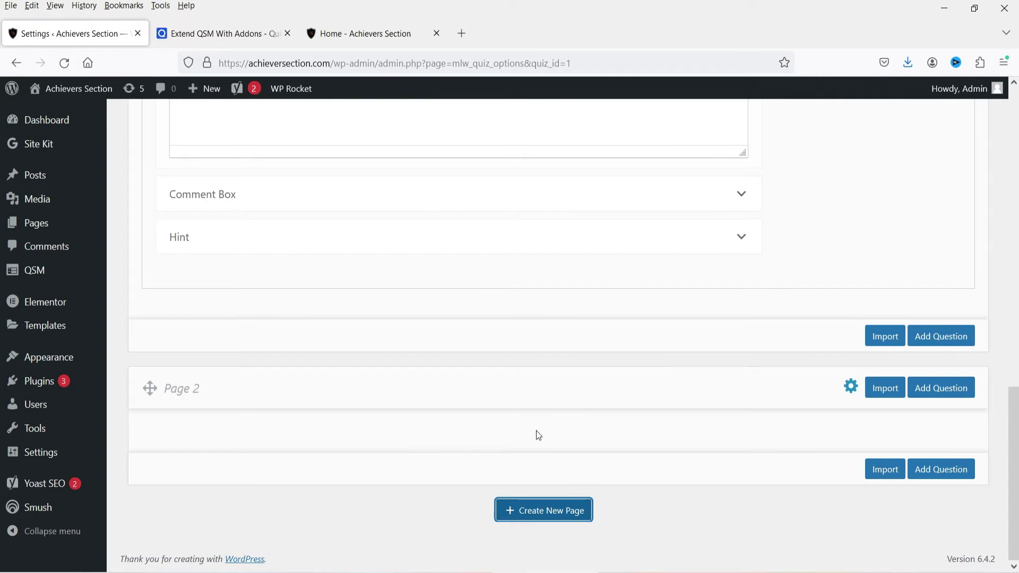
pyautogui.click(942, 471)
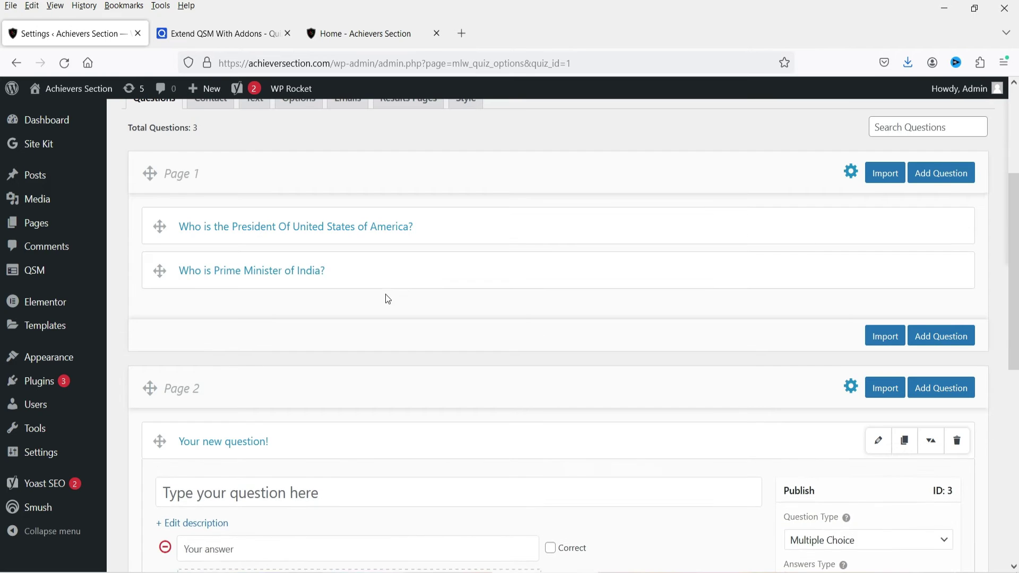
# Set the new Page 2 question's type to Drop Down and its text to "What is 5 + 4?".
pyautogui.click(311, 341)
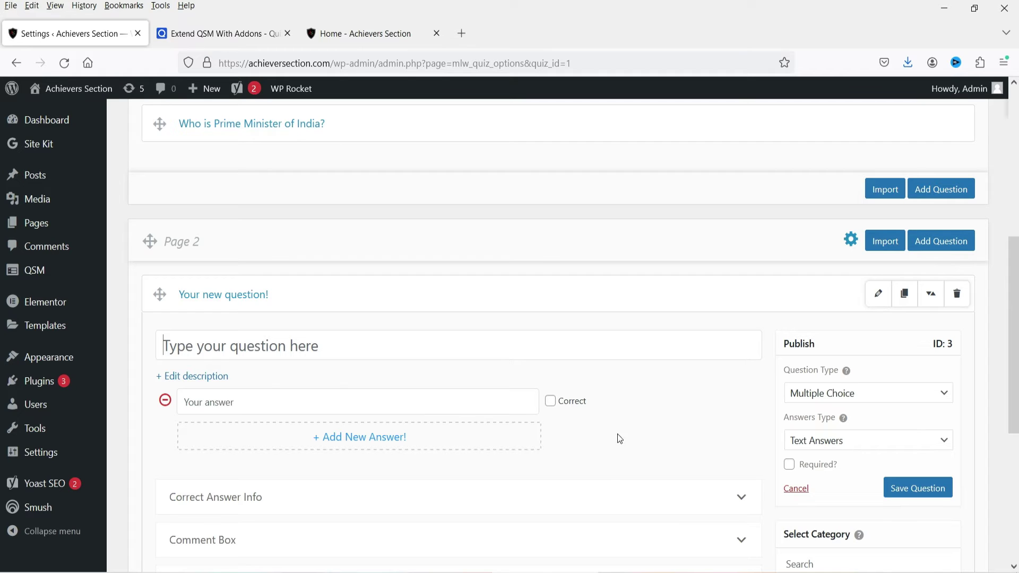
pyautogui.click(826, 393)
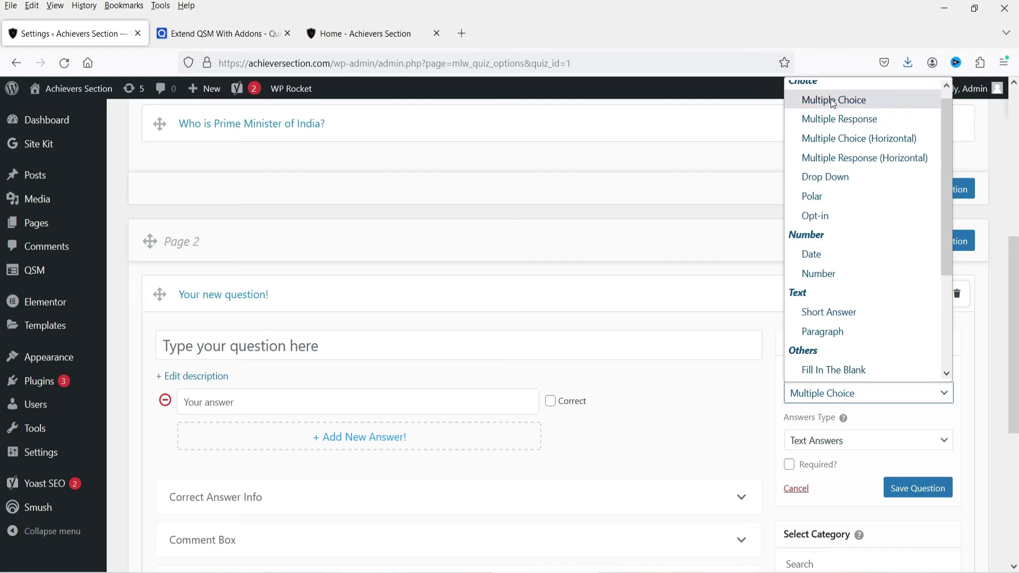
pyautogui.click(839, 179)
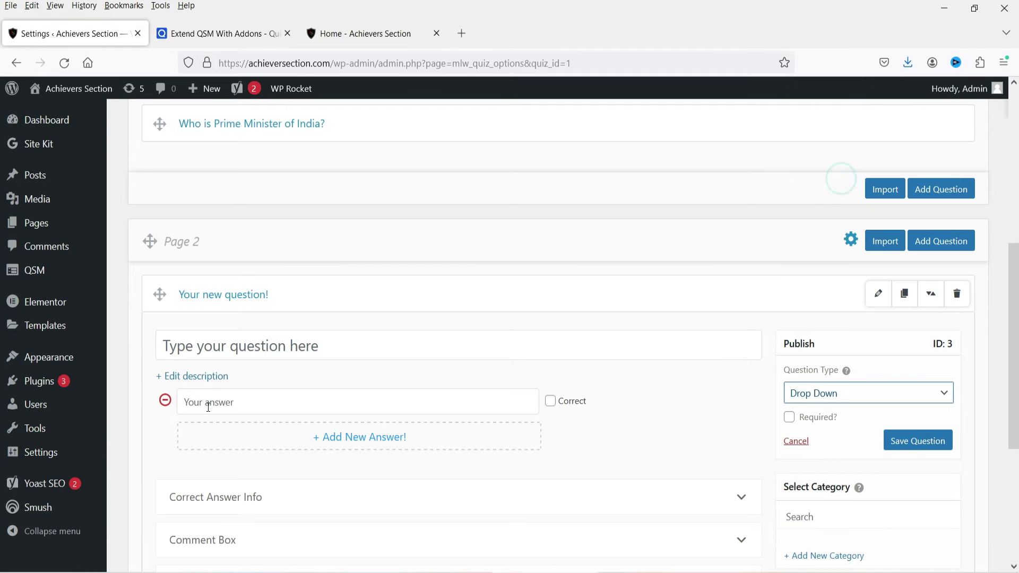
pyautogui.click(261, 345)
pyautogui.write('What is 5 + 4?')
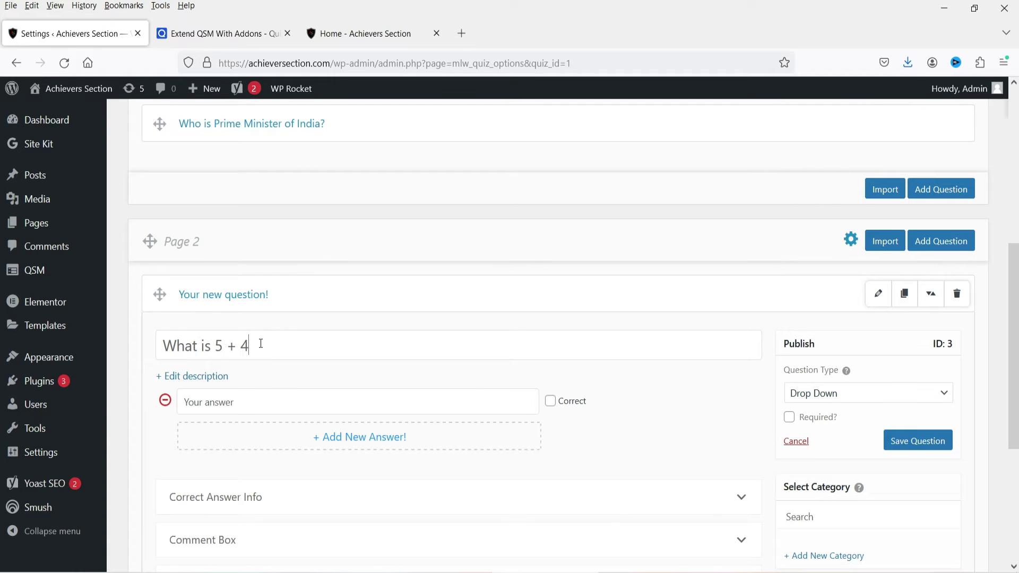
# Give the drop-down question the answers 5, 4, 9 and 1, and mark 9 as correct.
pyautogui.click(237, 402)
pyautogui.write('5')
pyautogui.click(236, 436)
pyautogui.write('4')
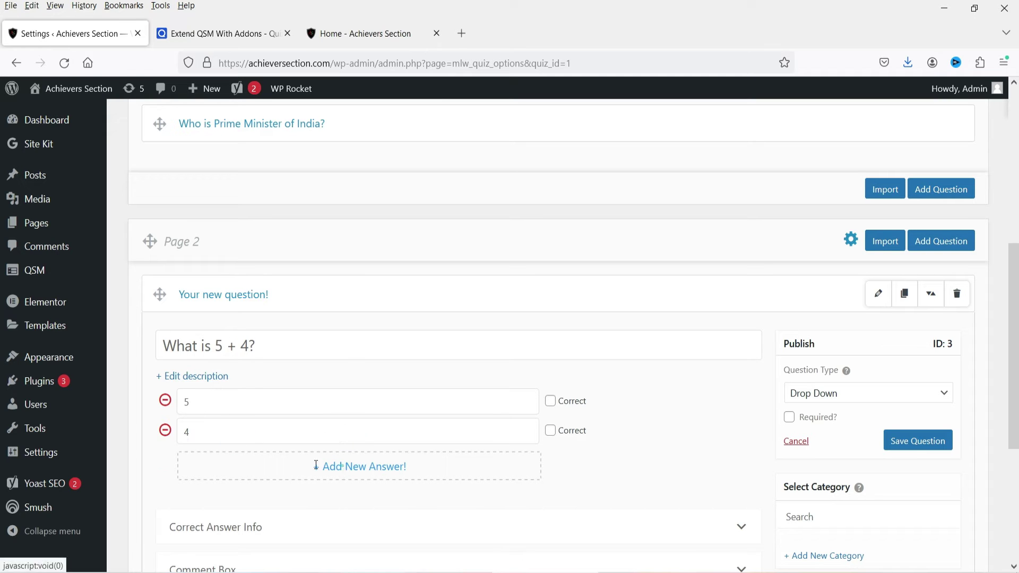
pyautogui.click(250, 467)
pyautogui.write('9')
pyautogui.click(277, 510)
pyautogui.write('1')
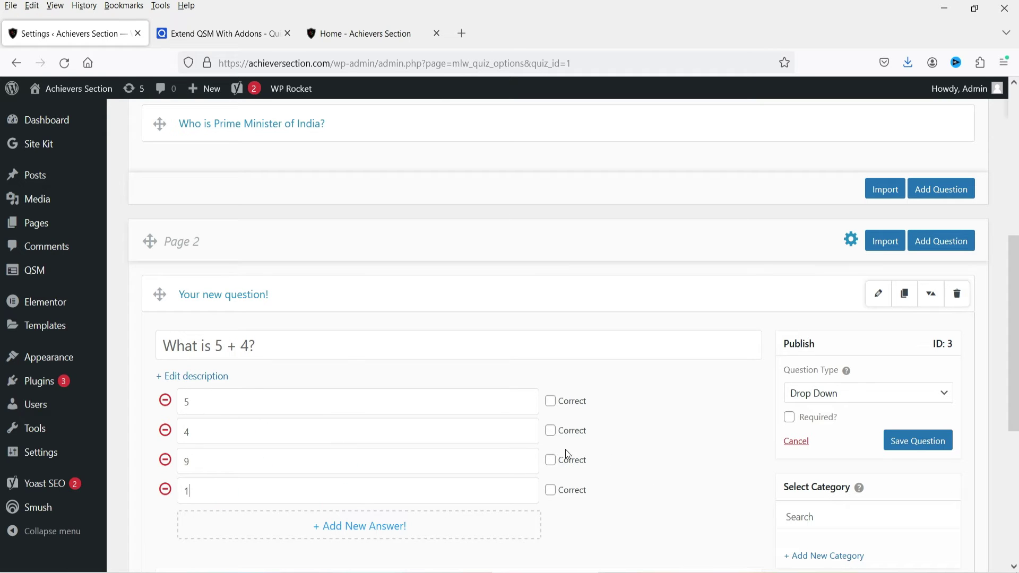
pyautogui.click(550, 460)
# Make the "What is 5 + 4?" question required and save it.
pyautogui.scroll(1, 614, 456)
pyautogui.scroll(-2, 614, 456)
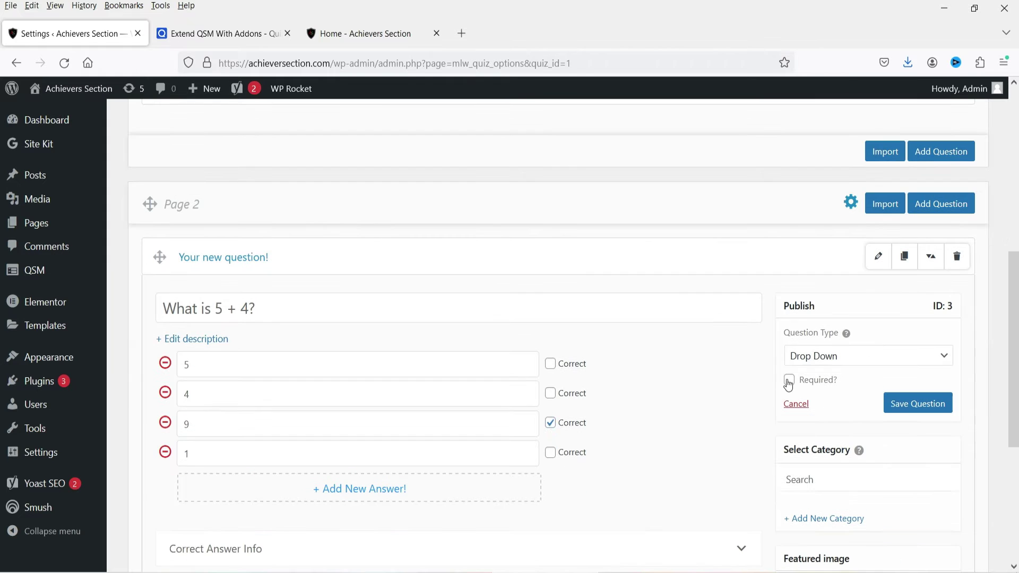
pyautogui.click(791, 385)
pyautogui.click(938, 417)
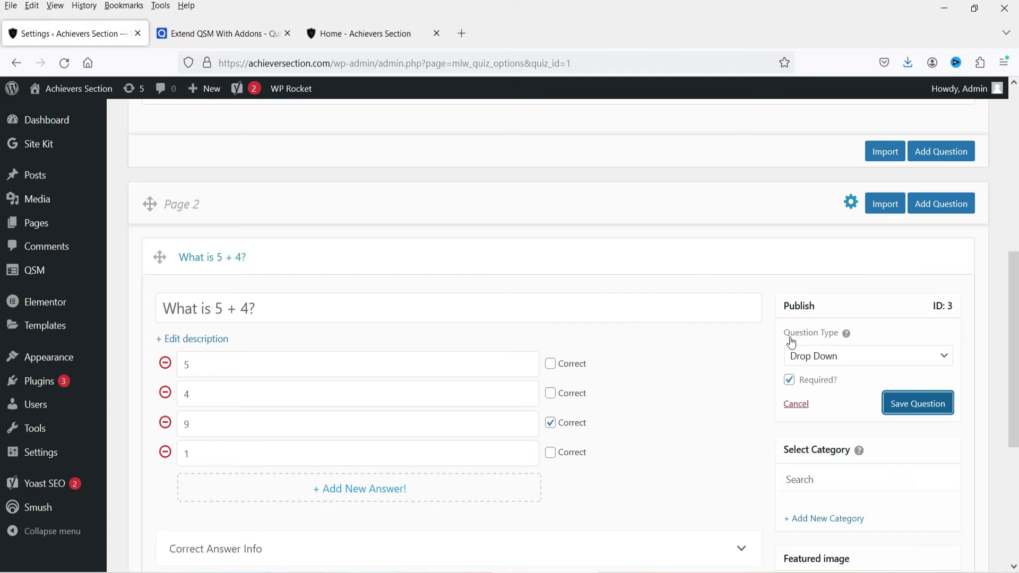
# Make the President of United States question on Page 1 required, save it and collapse its editor.
pyautogui.scroll(4, 792, 339)
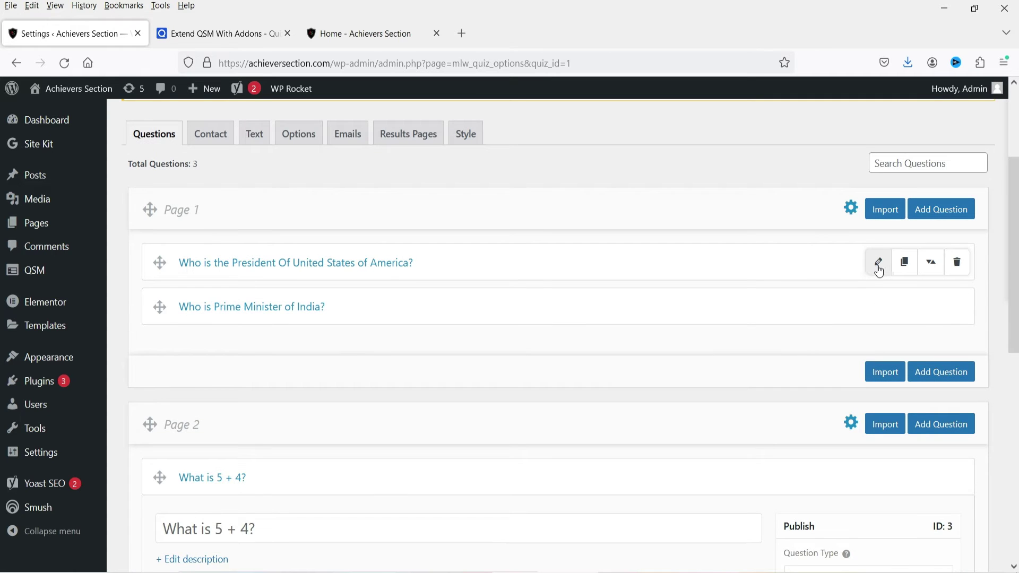
pyautogui.click(877, 263)
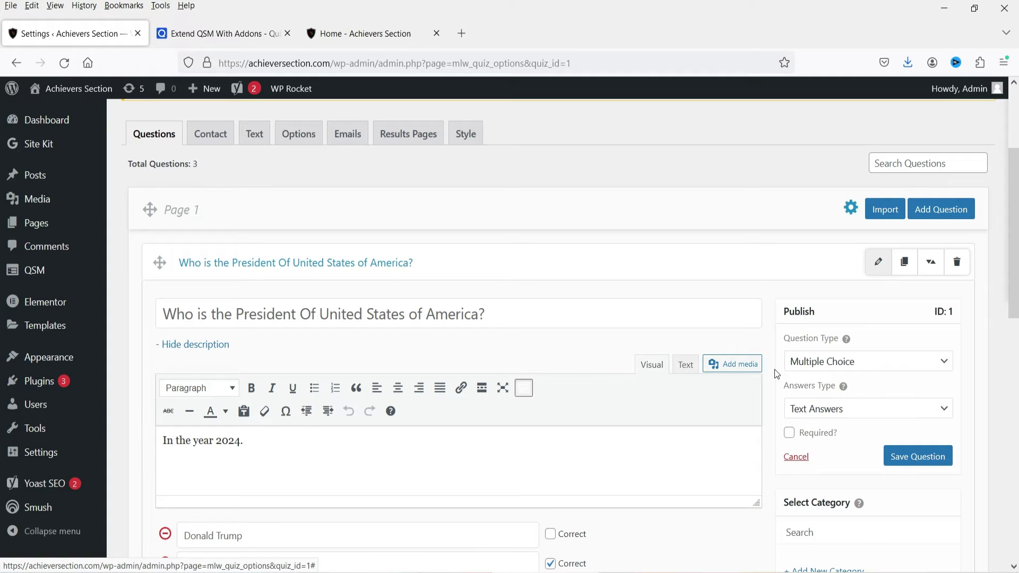
pyautogui.click(789, 432)
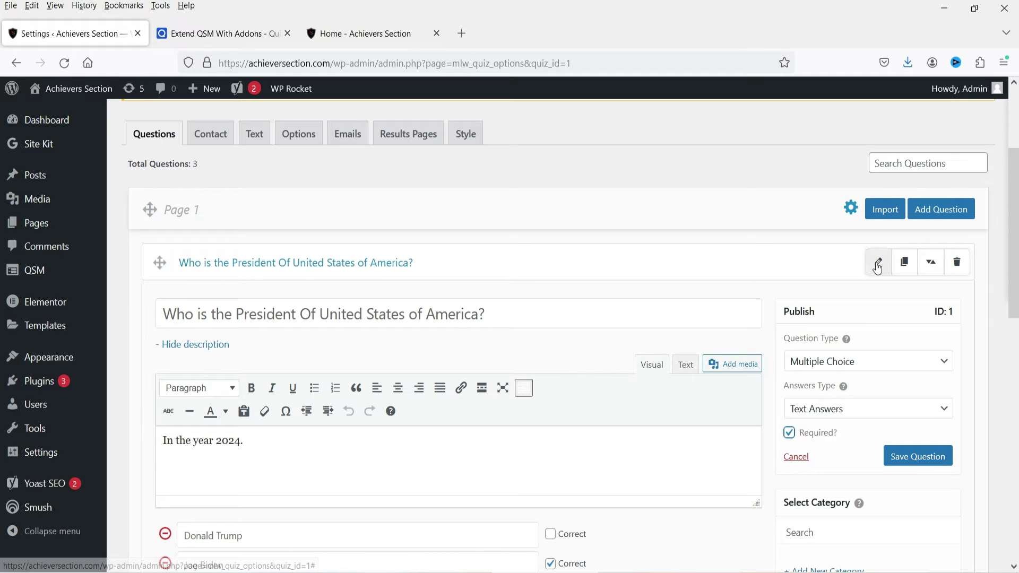
pyautogui.click(925, 455)
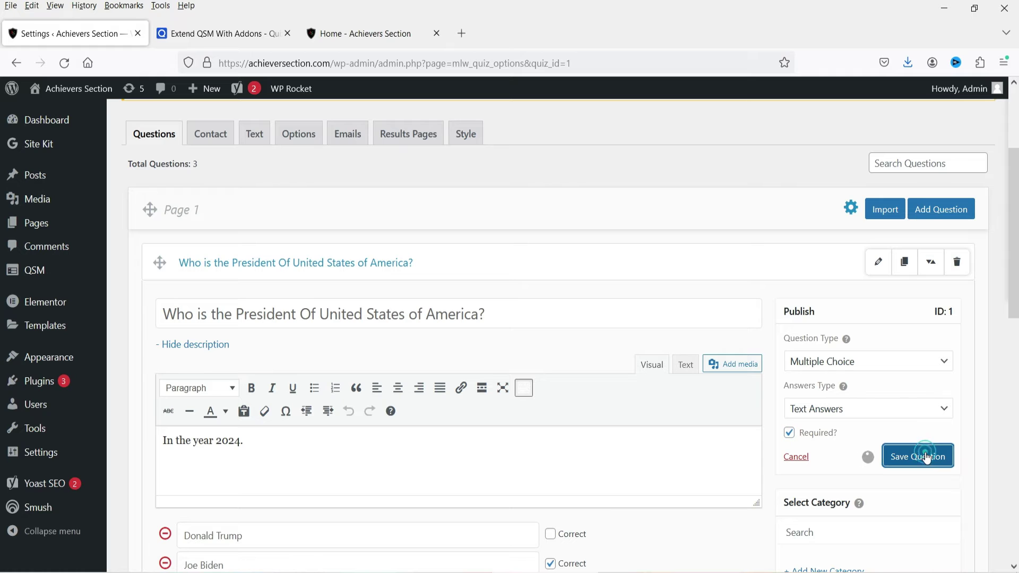
pyautogui.click(877, 262)
# Make the Prime Minister of India question required, save it and collapse its editor.
pyautogui.click(878, 308)
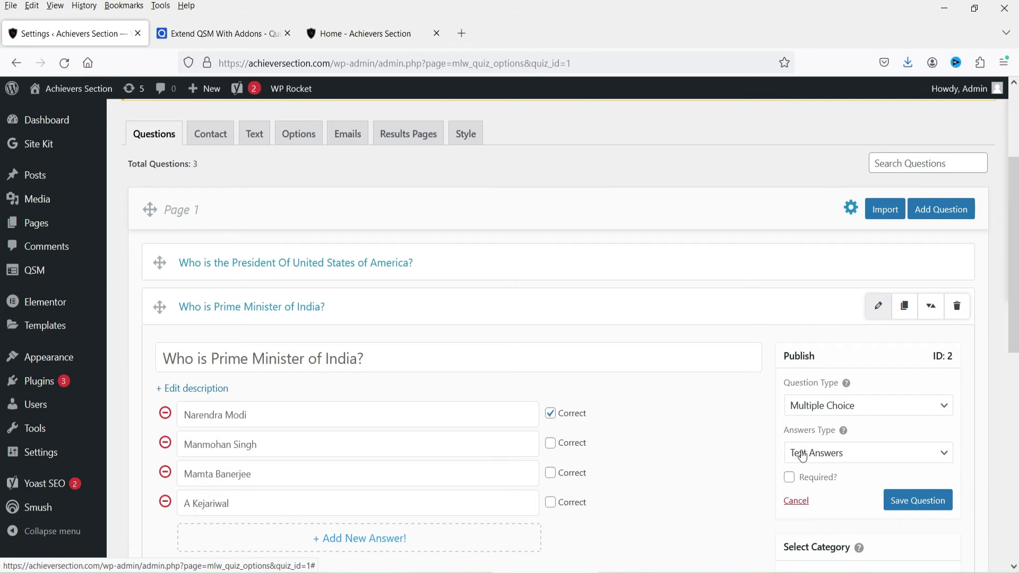
pyautogui.click(789, 477)
pyautogui.click(924, 508)
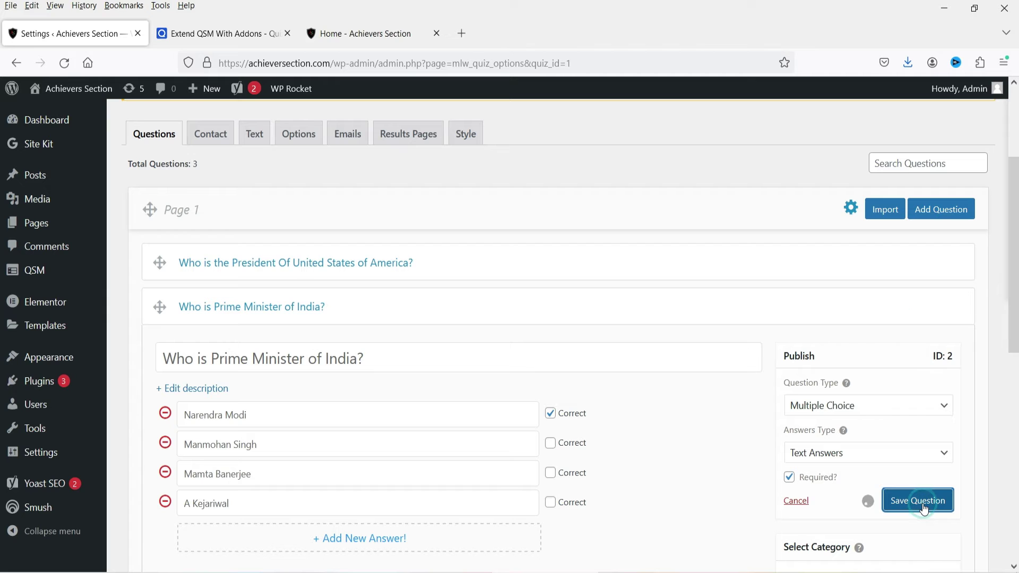
pyautogui.click(877, 308)
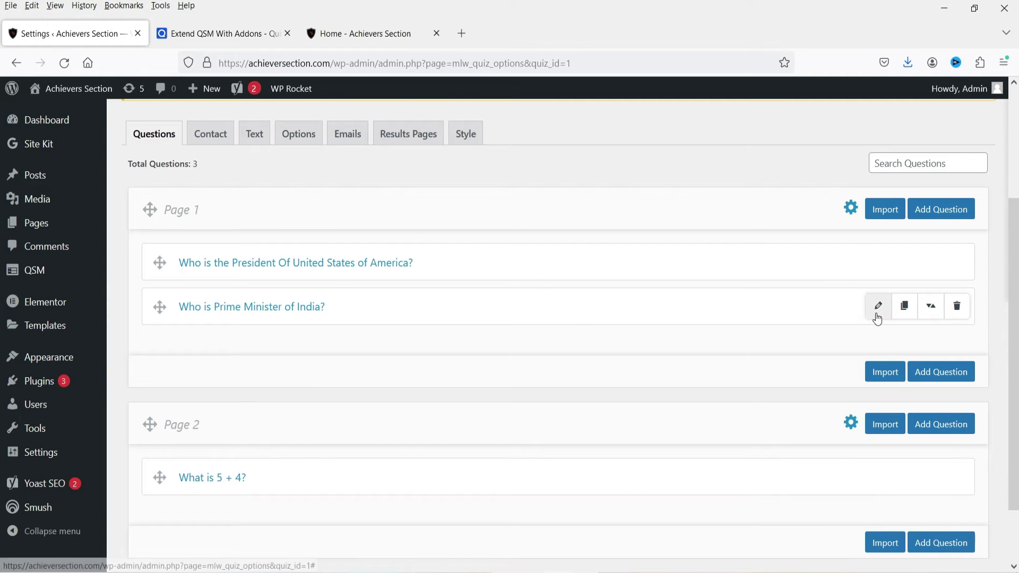
# Try swapping the order of the two Page 1 questions and restore the original order.
pyautogui.click(931, 306)
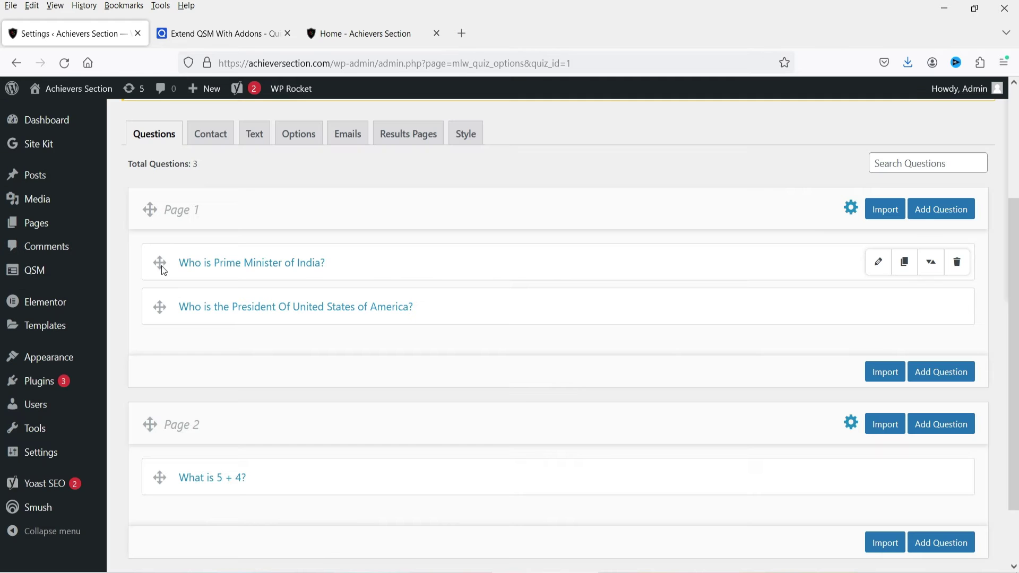
pyautogui.moveTo(158, 281); pyautogui.dragTo(159, 310)
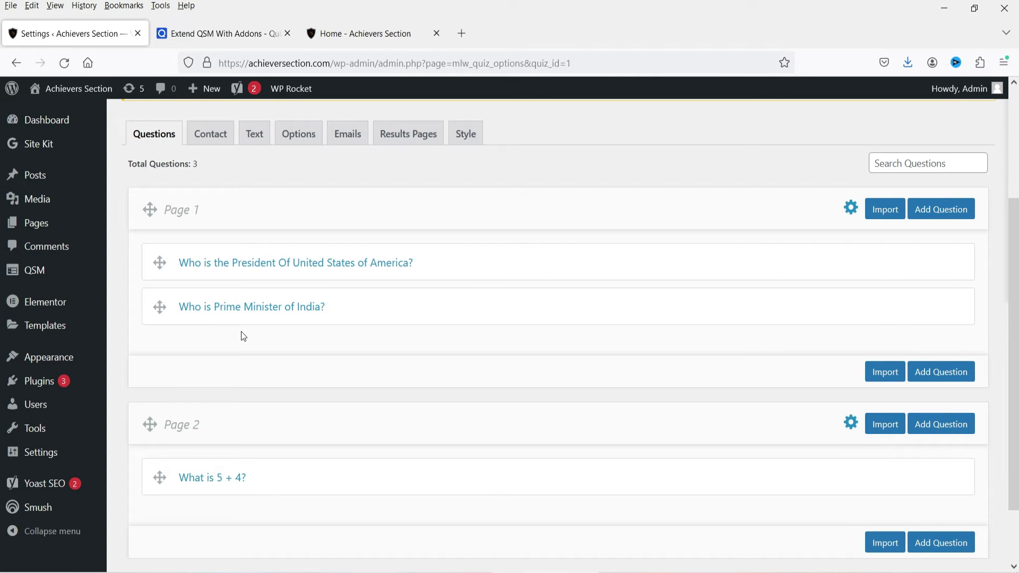
# Try moving the "What is 5 + 4?" question to page number 3 and dismiss the move without saving.
pyautogui.scroll(-2, 218, 371)
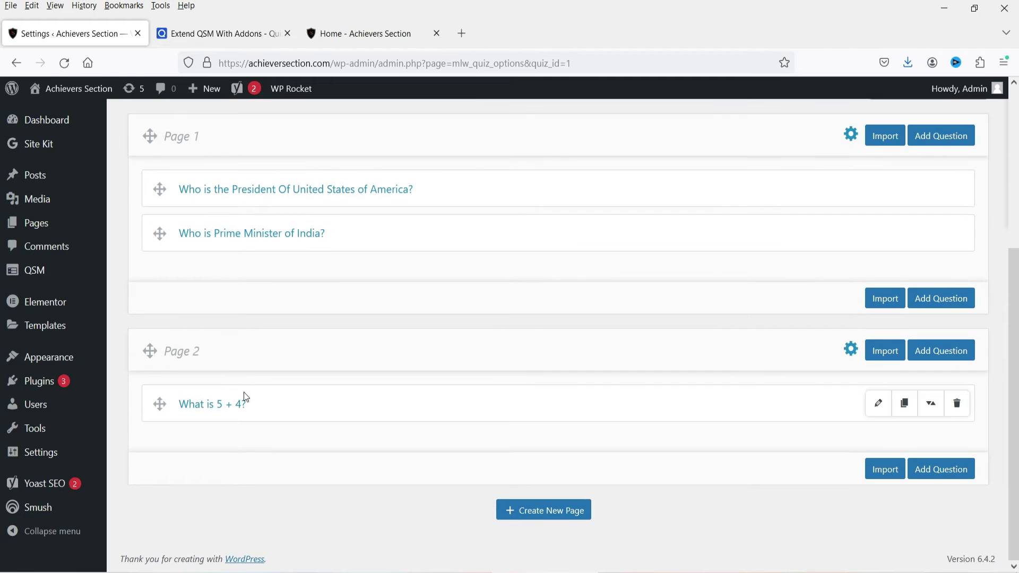
pyautogui.click(929, 406)
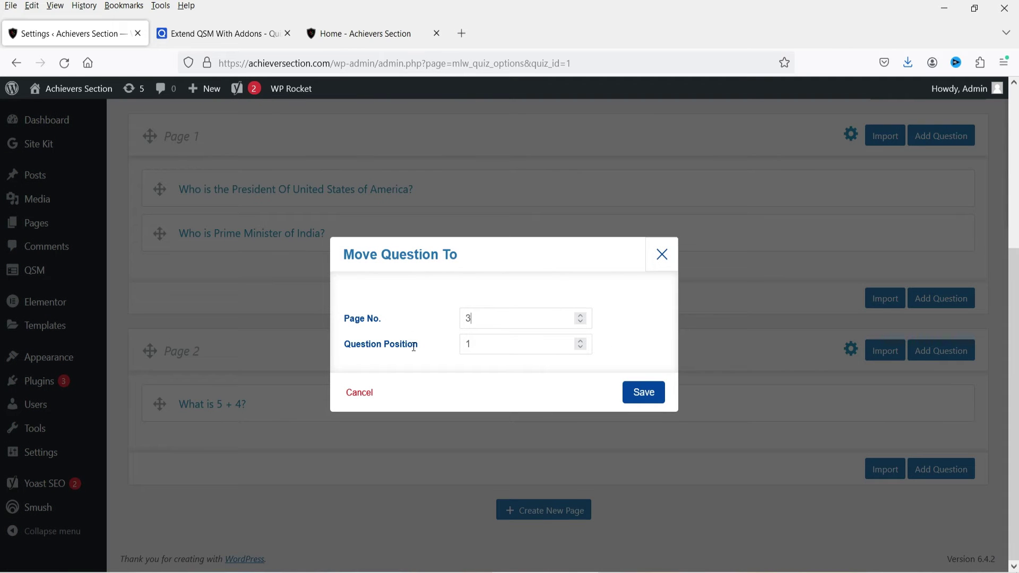
pyautogui.click(661, 255)
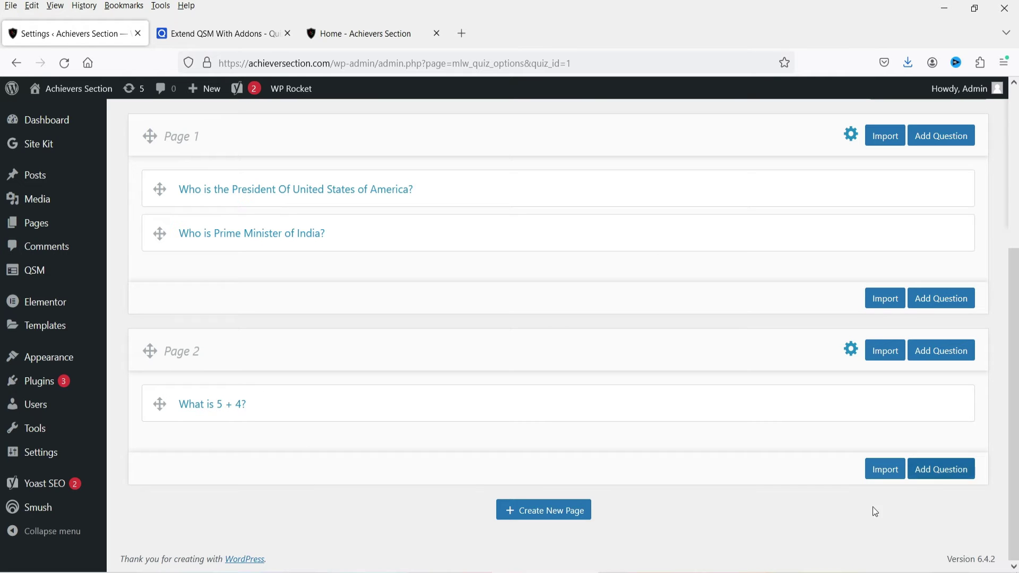
# Add a new question to Page 2 and set its question type to Fill In The Blank.
pyautogui.click(948, 474)
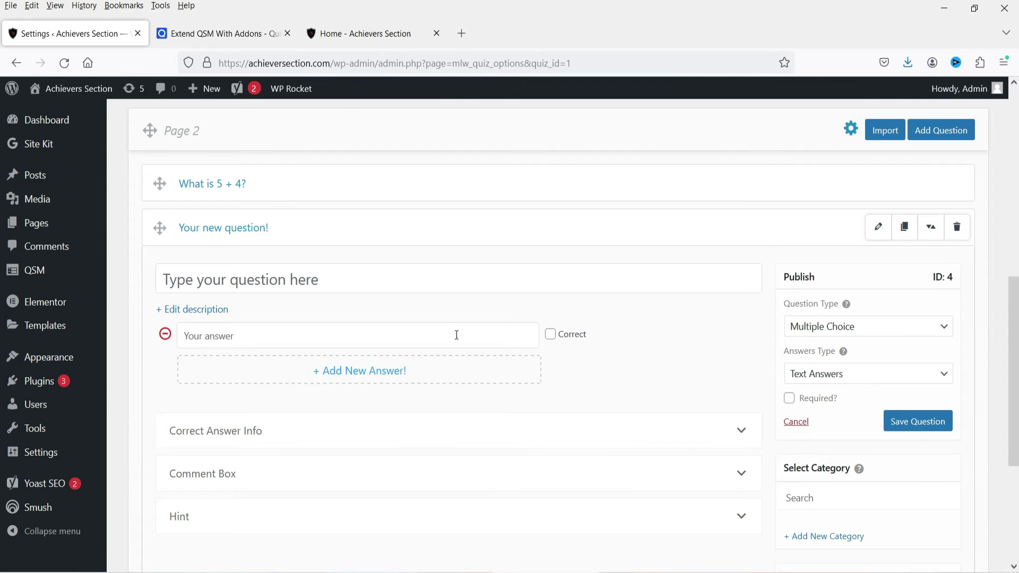
pyautogui.click(883, 326)
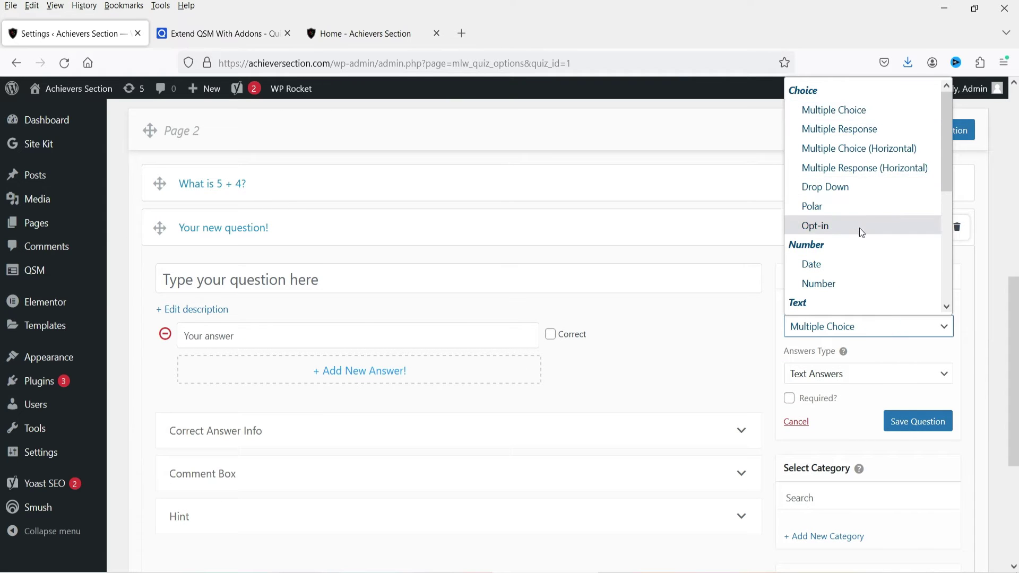
pyautogui.scroll(-4, 827, 225)
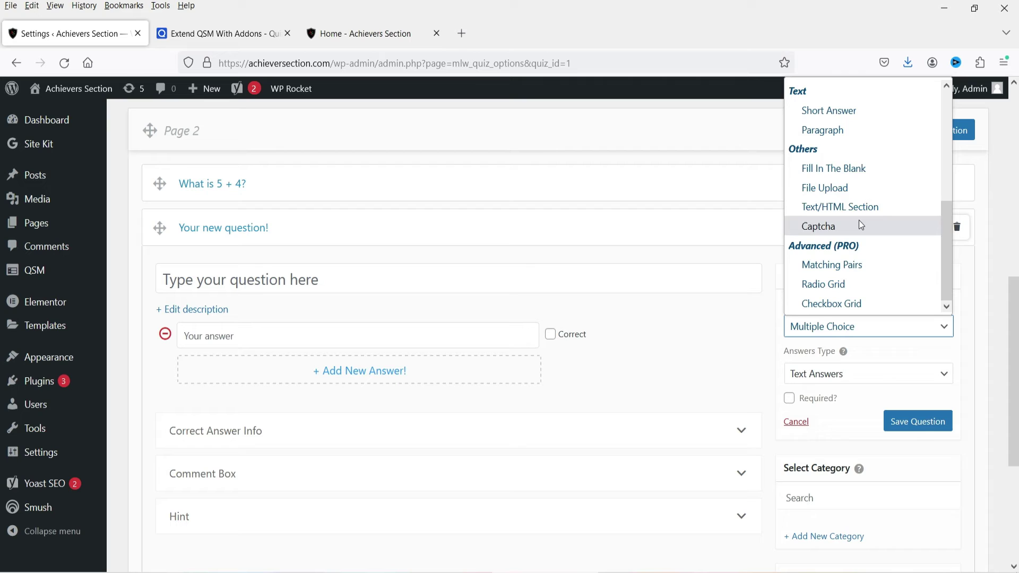
pyautogui.click(846, 168)
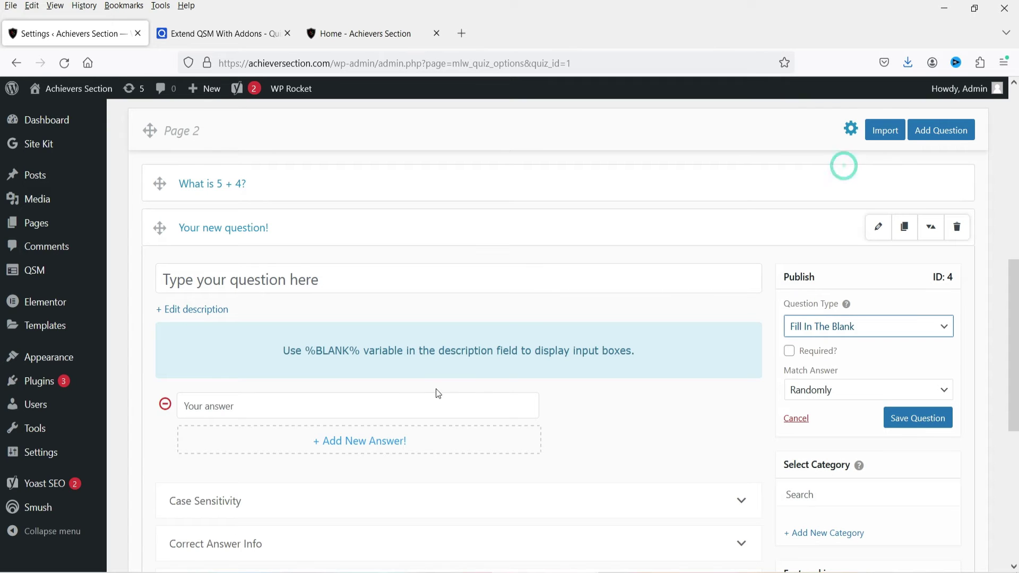
# Copy the %BLANK% variable from the hint text and title the question "Fill in the blank".
pyautogui.moveTo(306, 352); pyautogui.dragTo(361, 349)
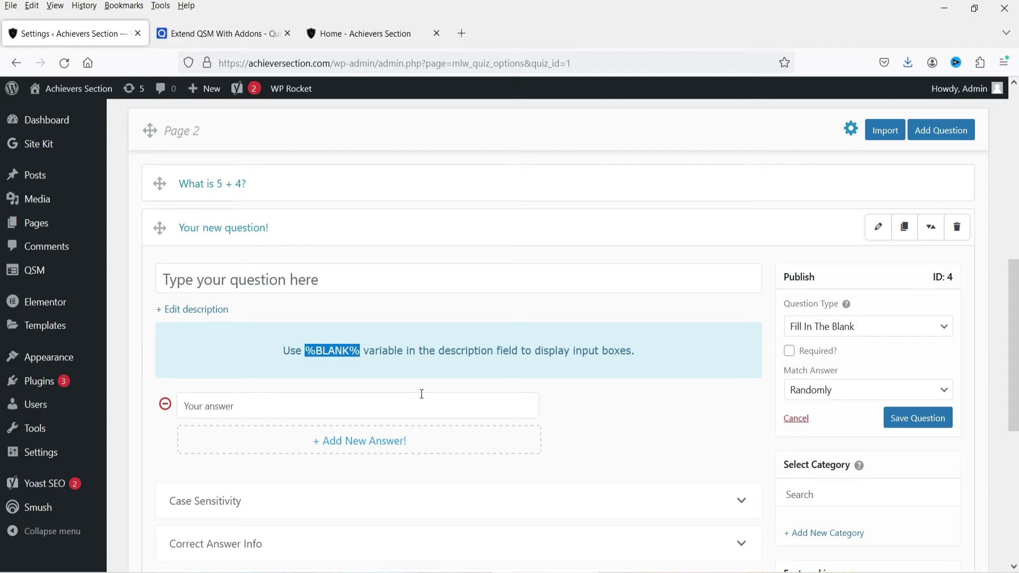
pyautogui.click(301, 279)
pyautogui.write('F')
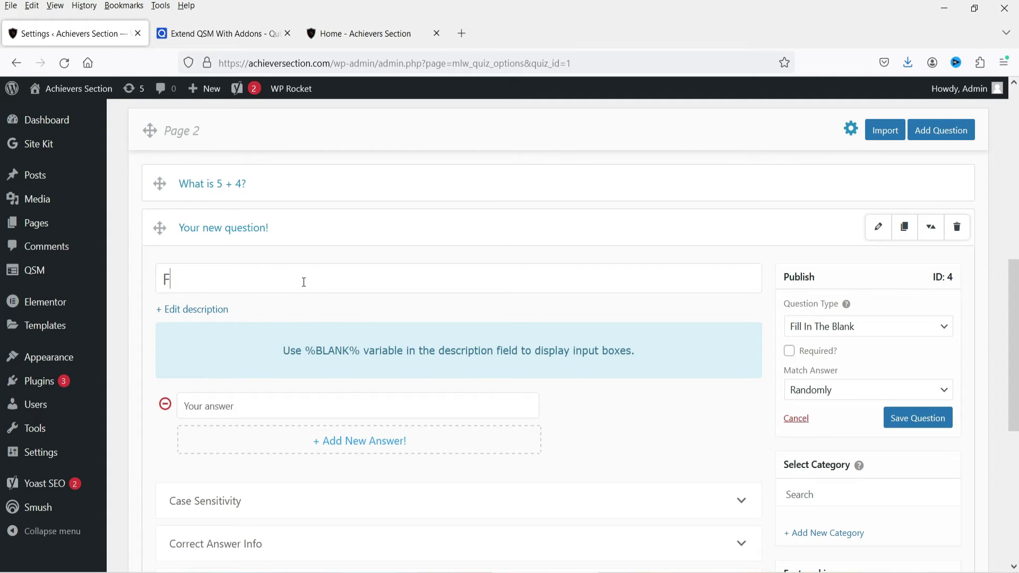
pyautogui.write('ill ')
pyautogui.write('inn')
pyautogui.write(' the blan')
pyautogui.write('k')
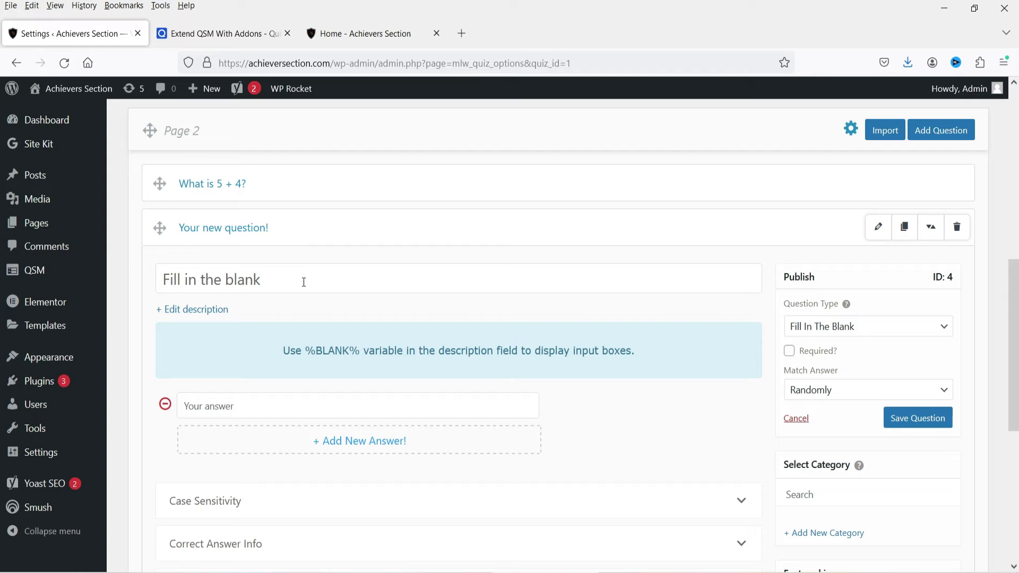
# Add the question description "I am %BLANK% to school." with only the %BLANK% variable in bold.
pyautogui.click(193, 309)
pyautogui.click(284, 409)
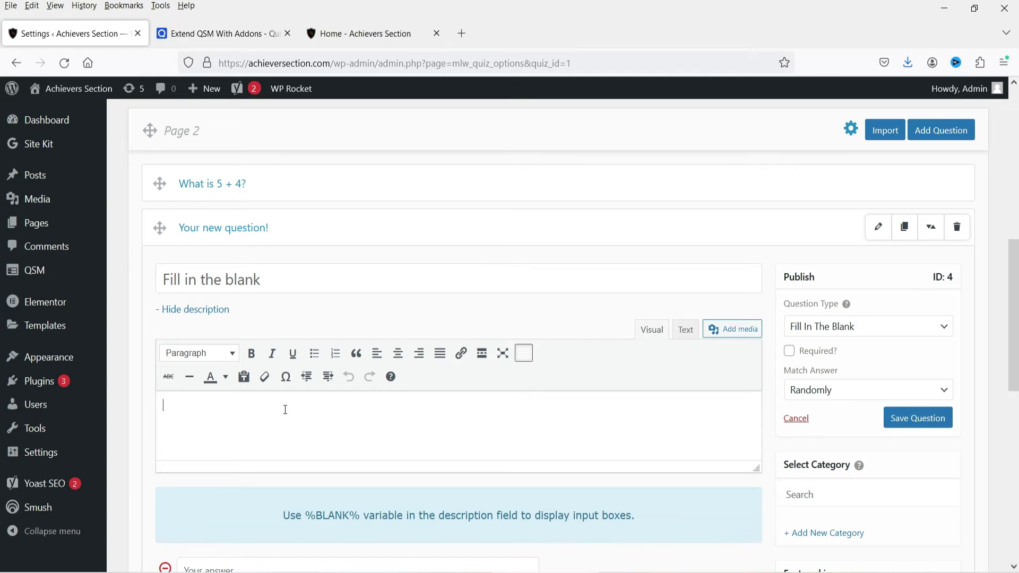
pyautogui.write('I am')
pyautogui.hotkey('ctrl', 'b')
pyautogui.click(285, 409)
pyautogui.write('%BLANK%')
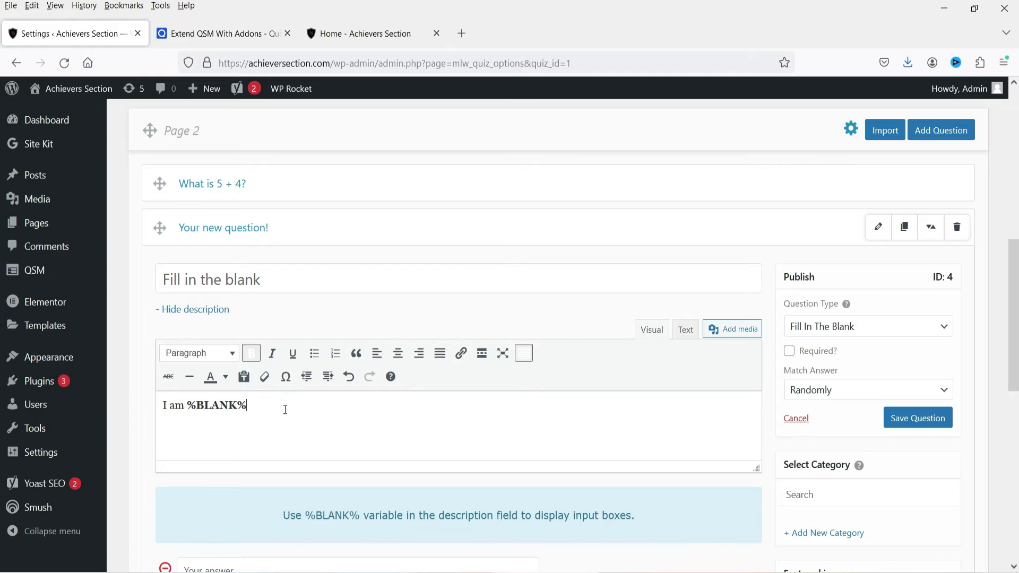
pyautogui.write(' to school.')
# Enter "going" as the answer to the blank and expand the case sensitivity settings.
pyautogui.scroll(-4, 340, 434)
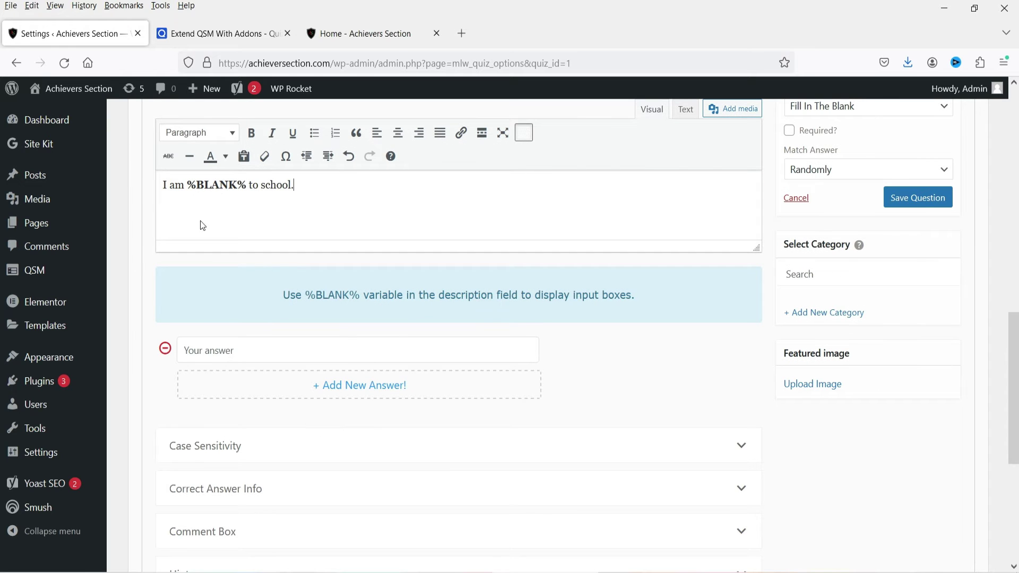
pyautogui.click(205, 348)
pyautogui.write('going')
pyautogui.scroll(-3, 481, 446)
pyautogui.click(338, 310)
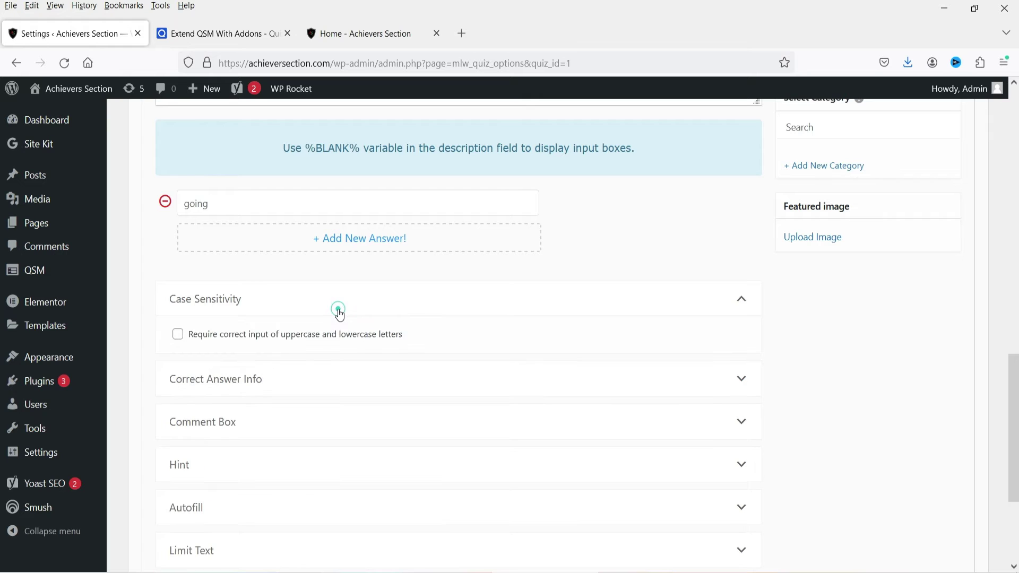
pyautogui.click(340, 313)
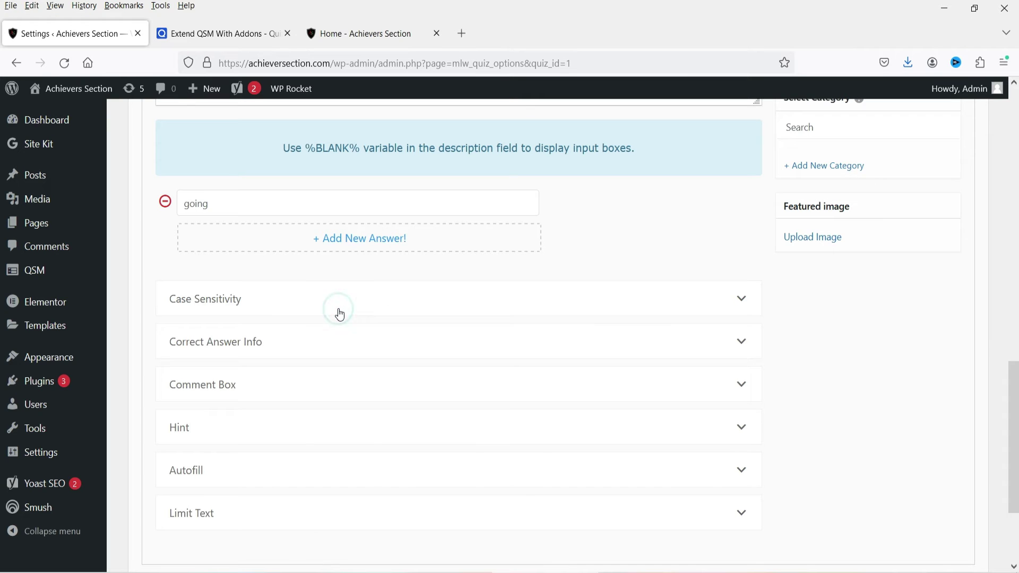
pyautogui.click(339, 311)
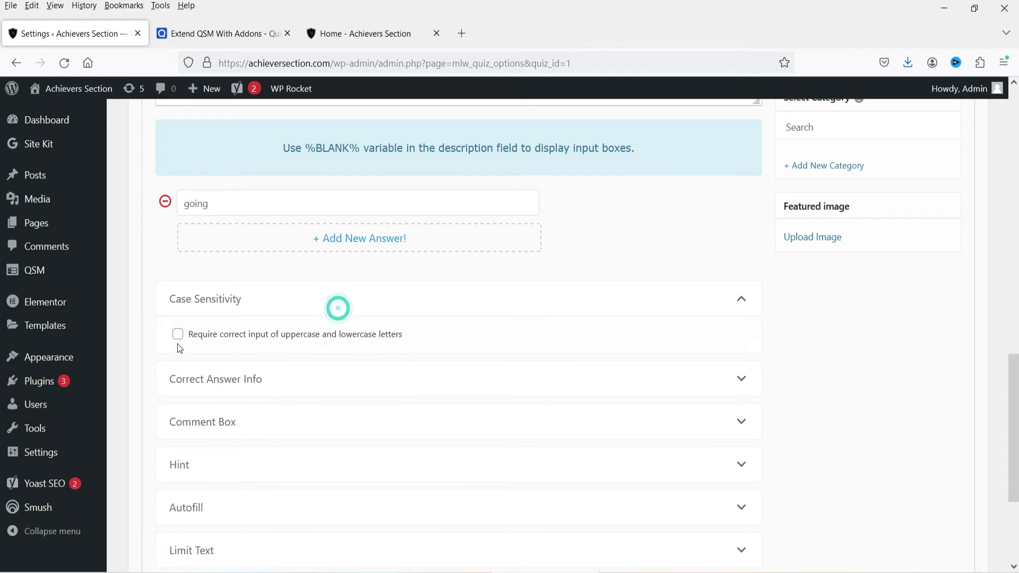
# Enter "I am going to school." as the correct answer info of the fill-in-the-blank question.
pyautogui.click(315, 379)
pyautogui.scroll(-4, 319, 355)
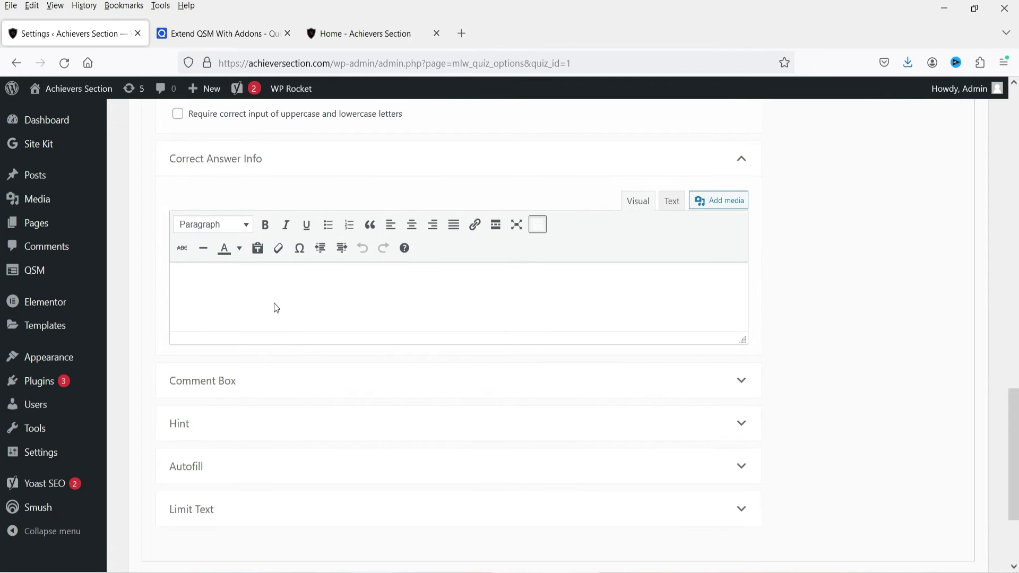
pyautogui.click(276, 289)
pyautogui.write('I am going to school.')
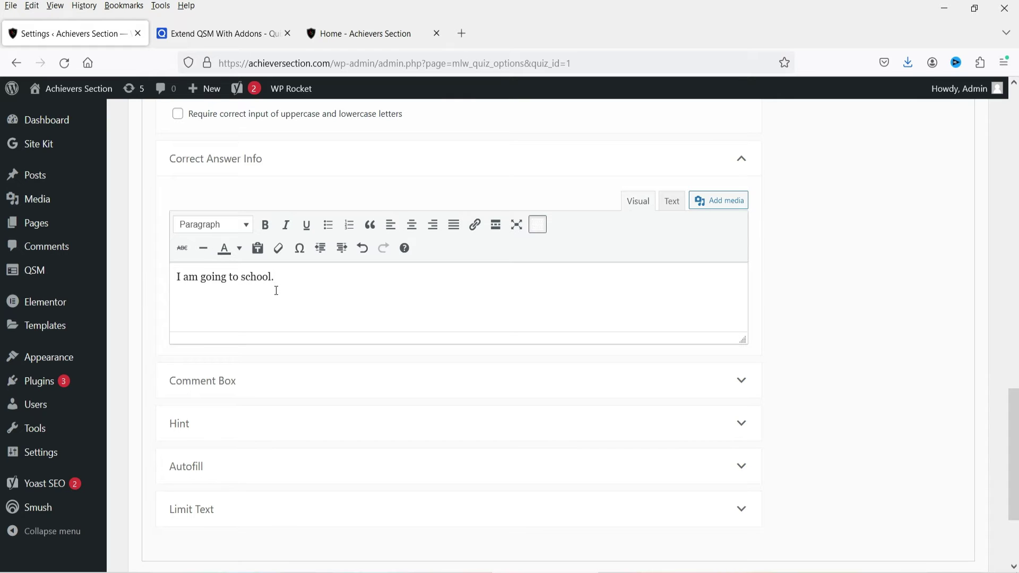
# Examine the hint, comment box, autofill and text limit options of the fill-in-the-blank question.
pyautogui.click(259, 423)
pyautogui.click(259, 423)
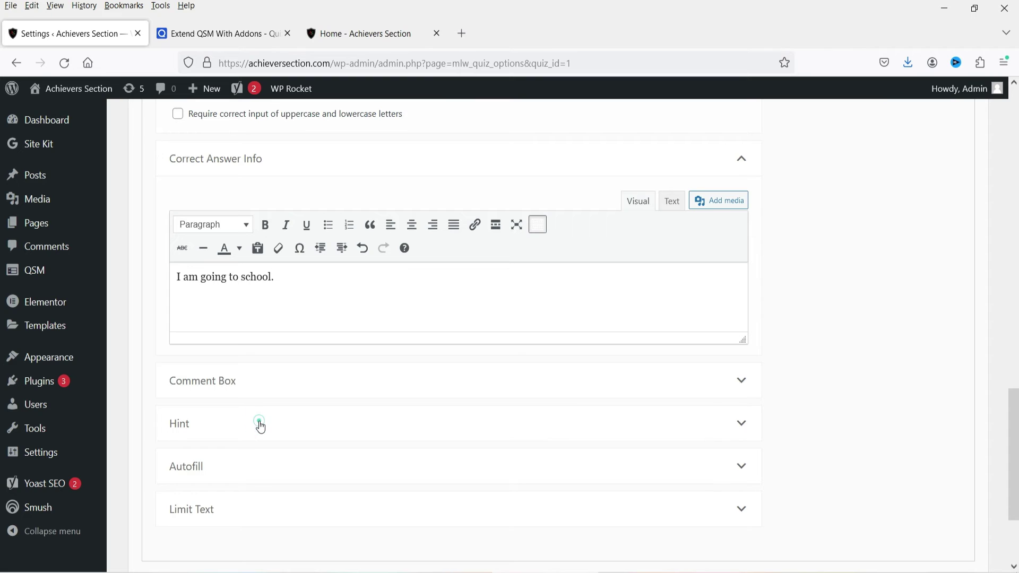
pyautogui.click(282, 385)
pyautogui.click(282, 384)
pyautogui.scroll(-2, 255, 397)
pyautogui.click(256, 397)
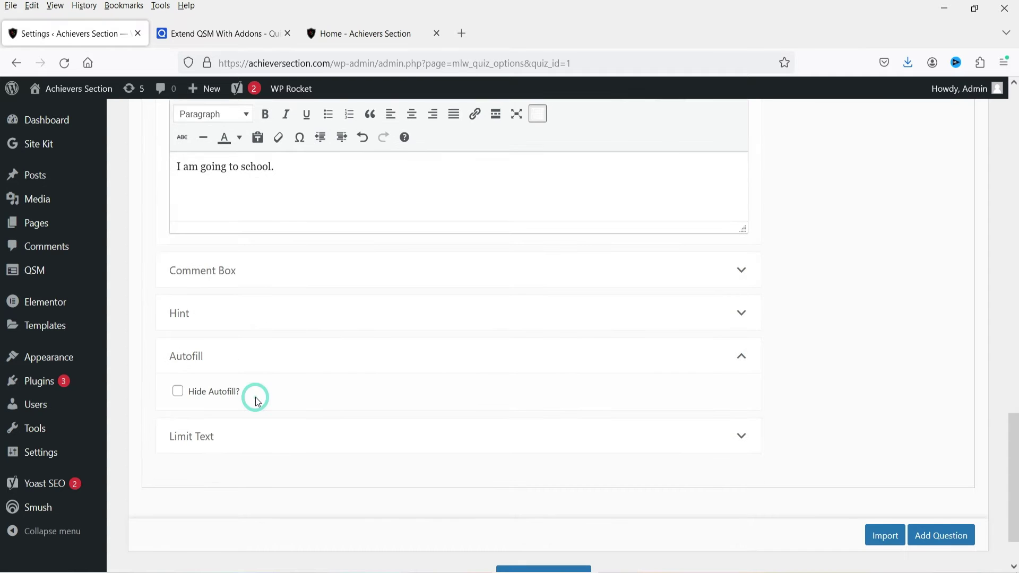
pyautogui.click(264, 436)
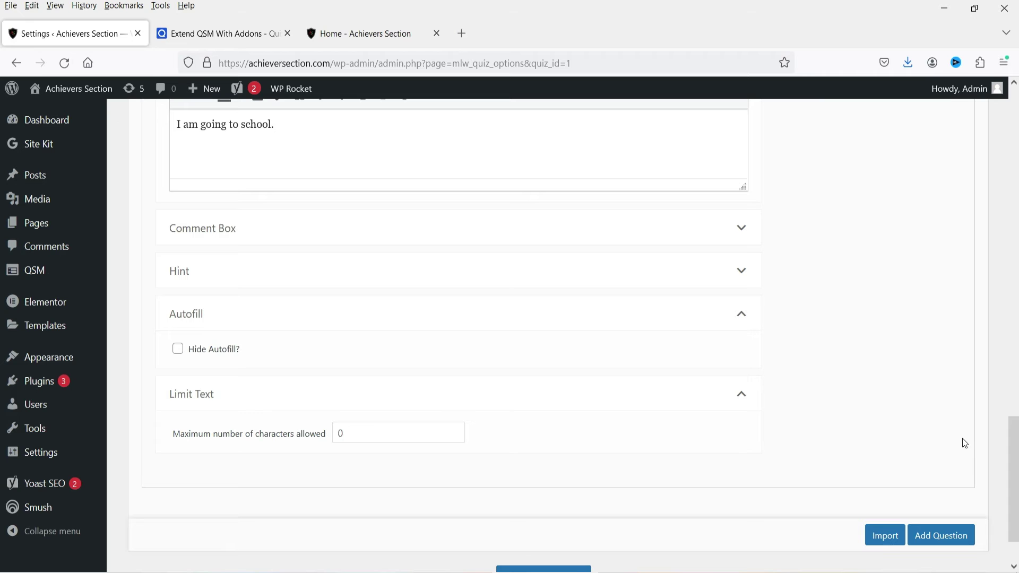
pyautogui.scroll(4, 632, 232)
pyautogui.scroll(-5, 842, 269)
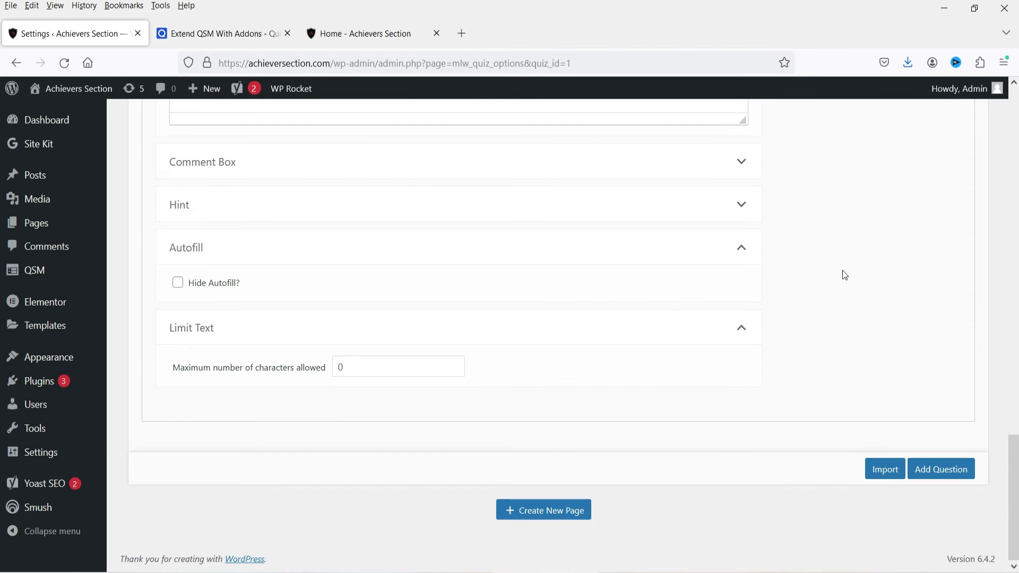
# Make the fill-in-the-blank question required, save it and collapse its editor.
pyautogui.scroll(12, 905, 315)
pyautogui.click(788, 207)
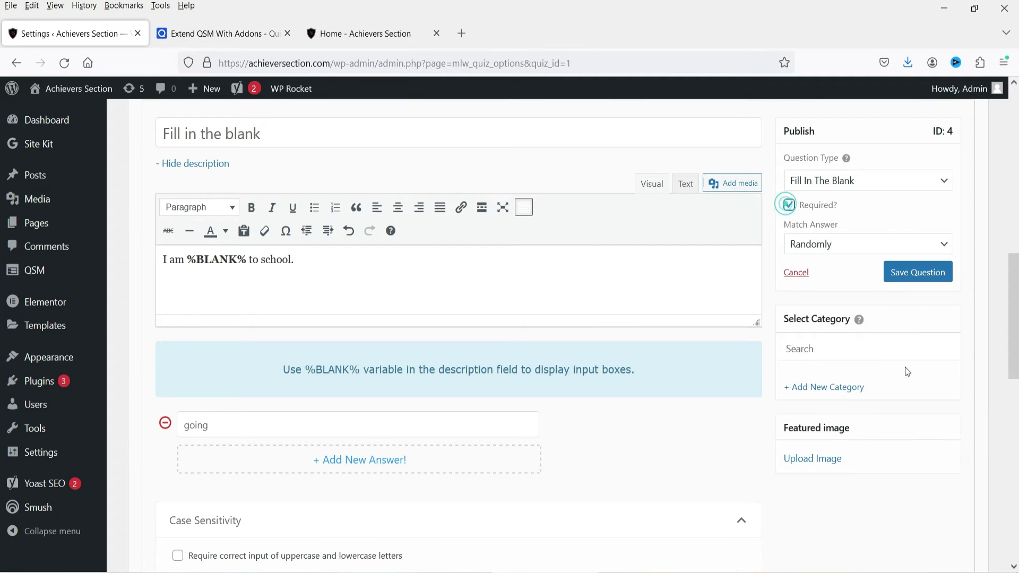
pyautogui.click(917, 272)
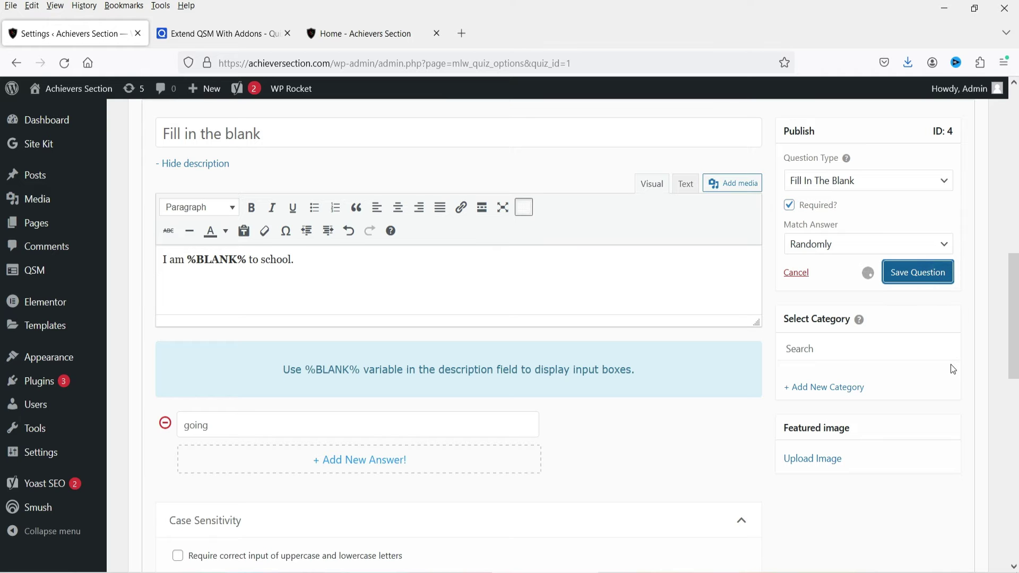
pyautogui.scroll(3, 948, 371)
pyautogui.click(876, 232)
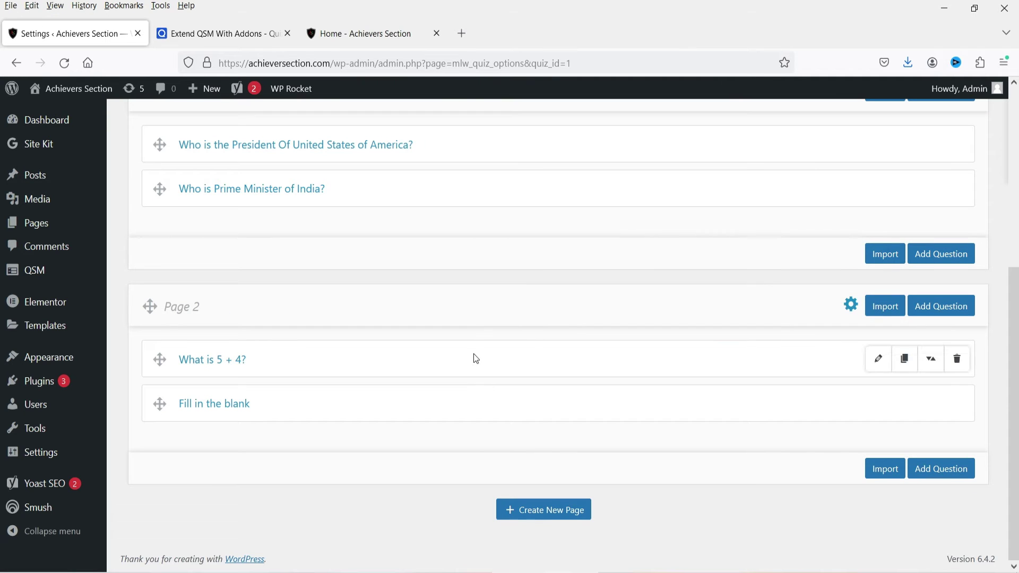
# Create a third quiz page and add a new question to it.
pyautogui.click(549, 517)
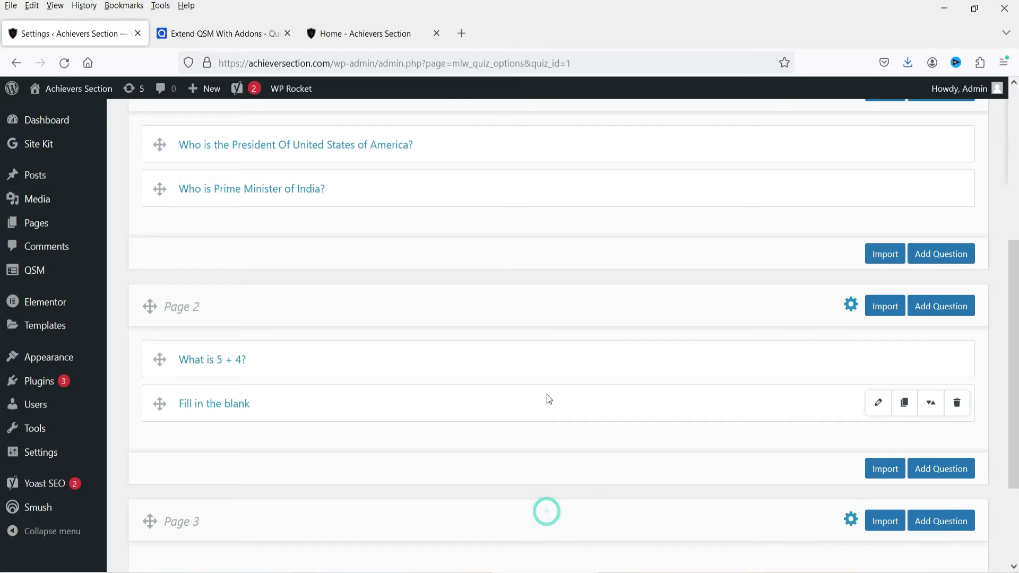
pyautogui.scroll(-3, 546, 398)
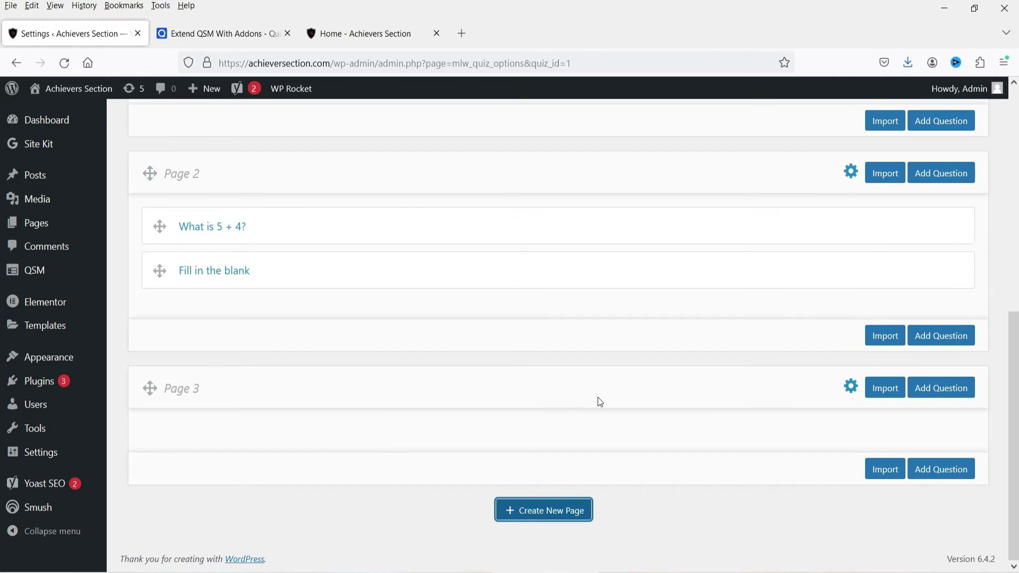
pyautogui.click(946, 470)
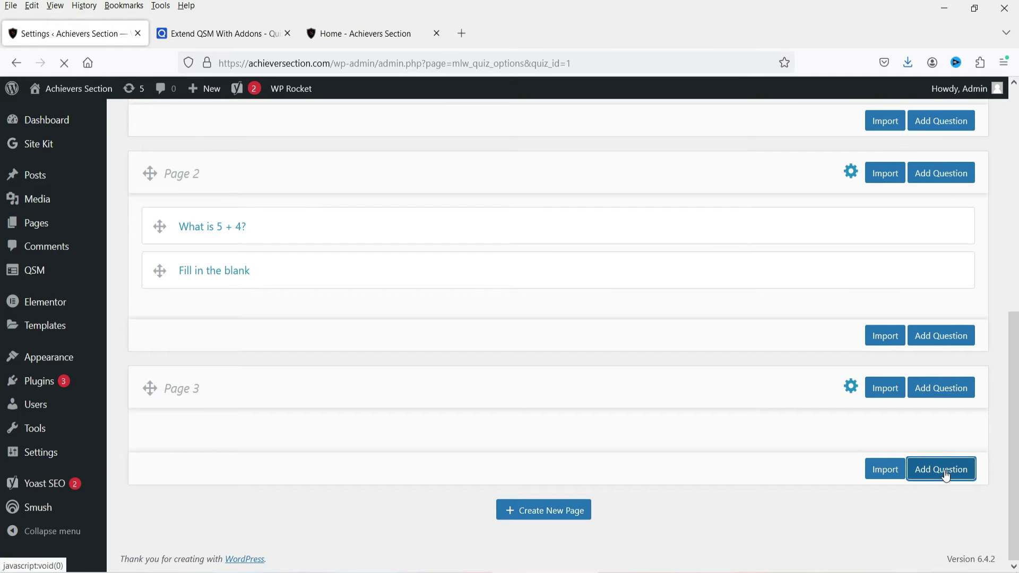
pyautogui.scroll(-5, 371, 297)
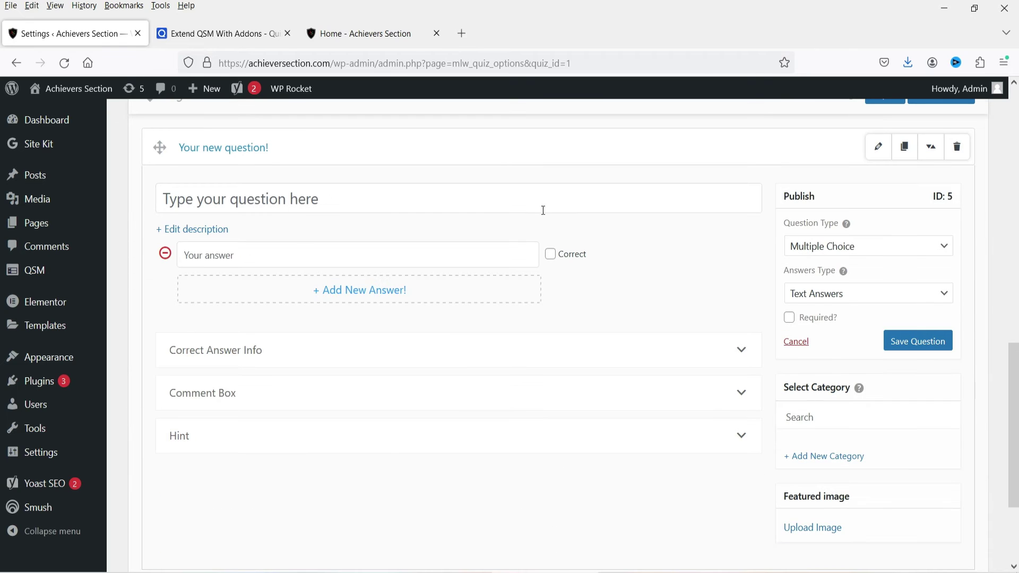
# Set the Page 3 question's answers type to Image Answers, accepting the answer reset, and title it "Which is the fastest bird?".
pyautogui.click(847, 295)
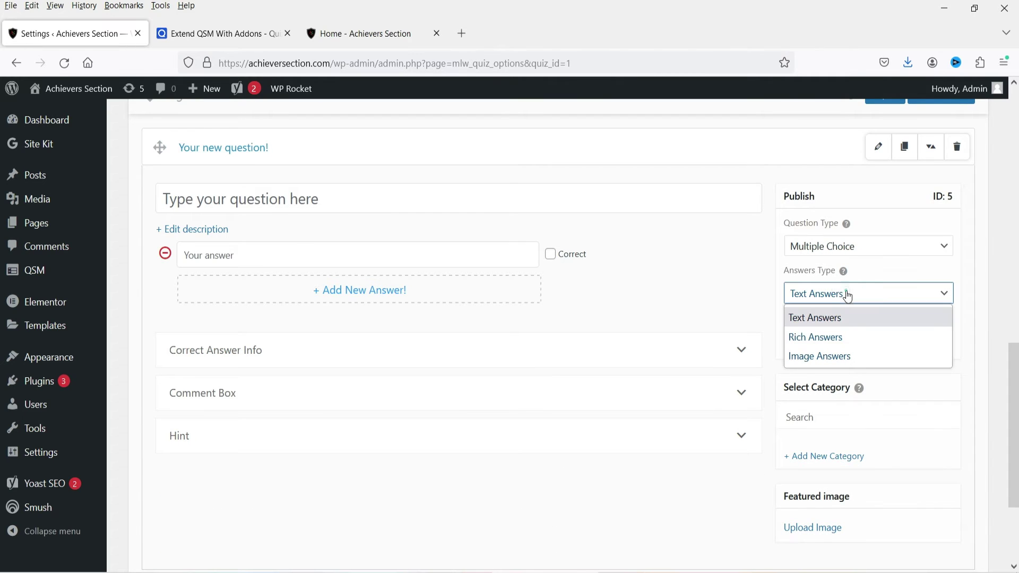
pyautogui.click(846, 357)
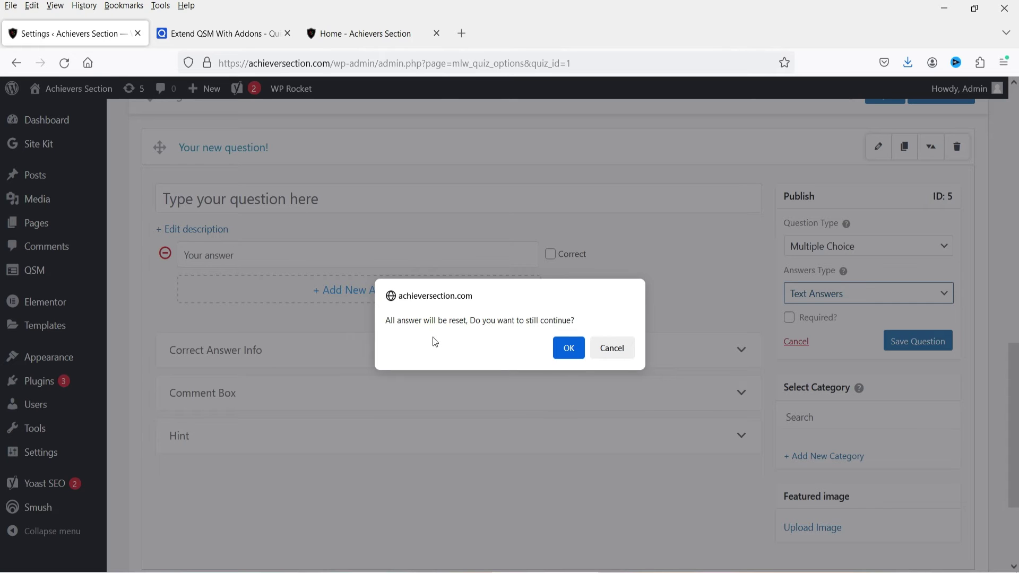
pyautogui.click(568, 350)
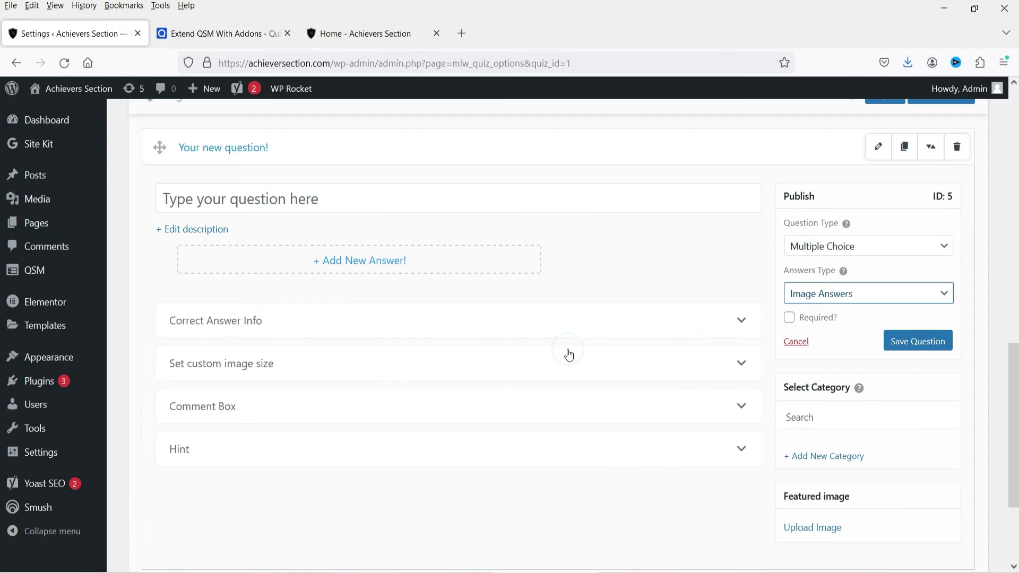
pyautogui.click(248, 198)
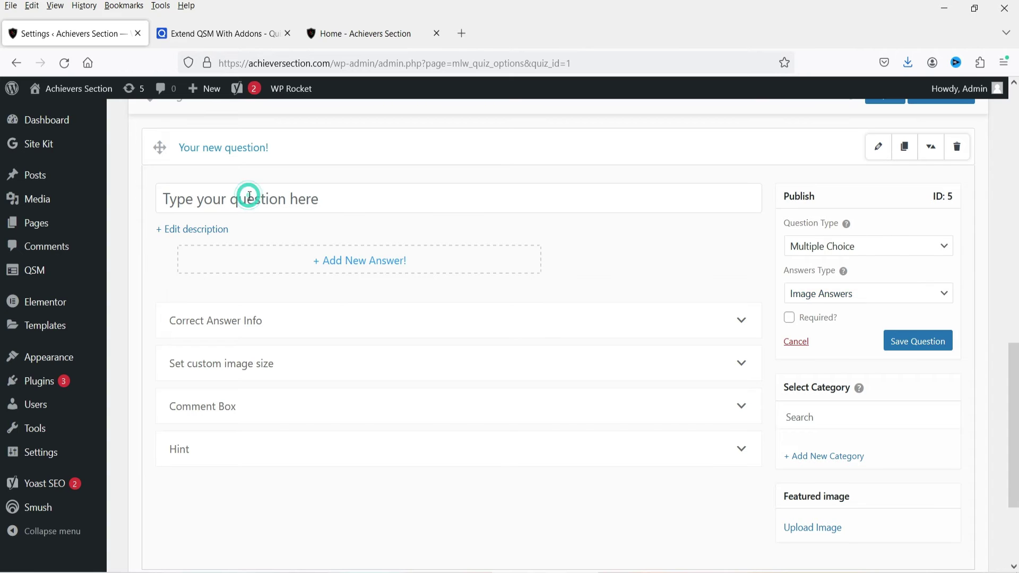
pyautogui.write('Which is ')
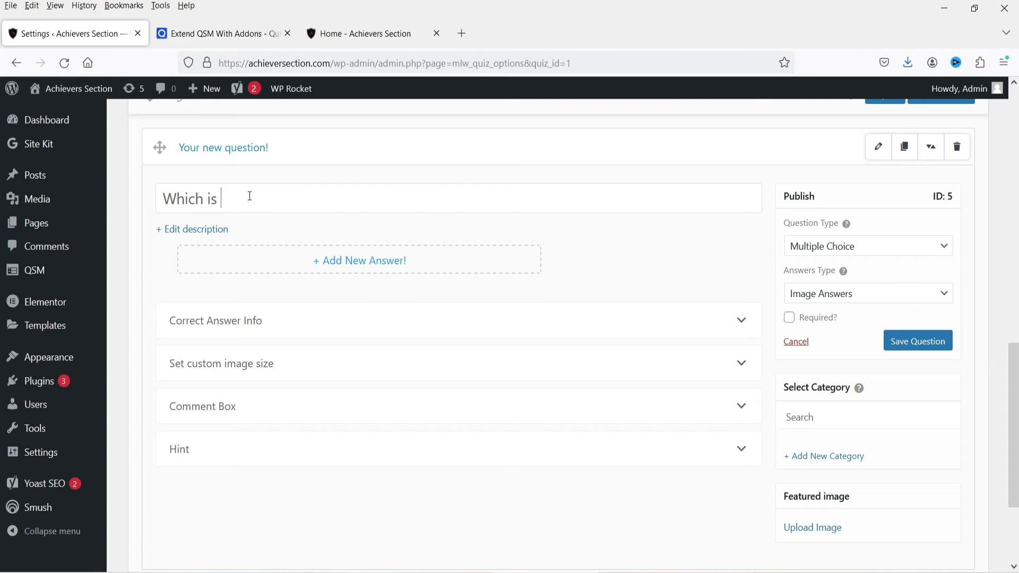
pyautogui.write('the fastest bird?')
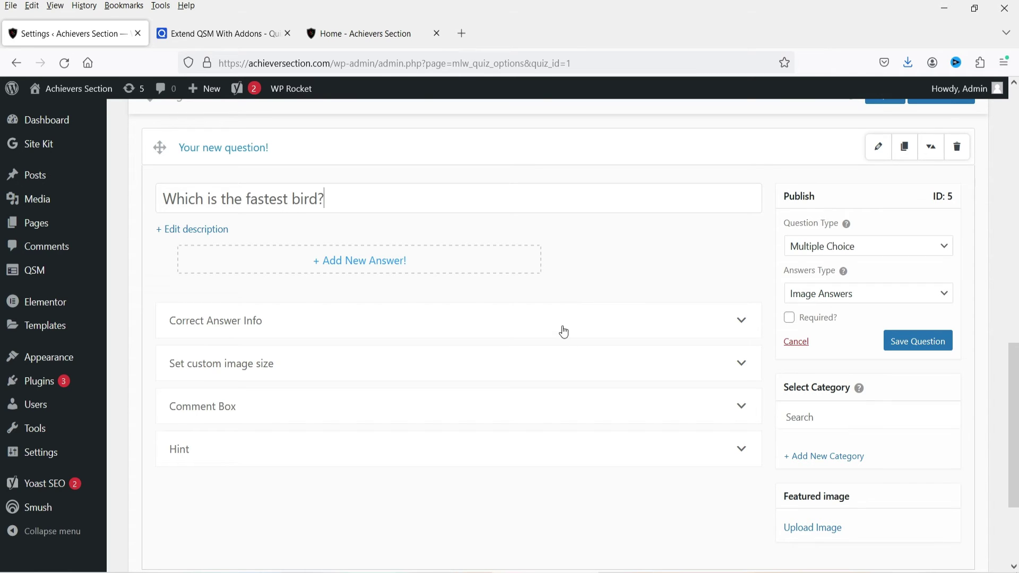
# Add an answer to the fastest-bird question using the uploaded Bald-Eagle image, captioned "Bald Eagle".
pyautogui.click(341, 262)
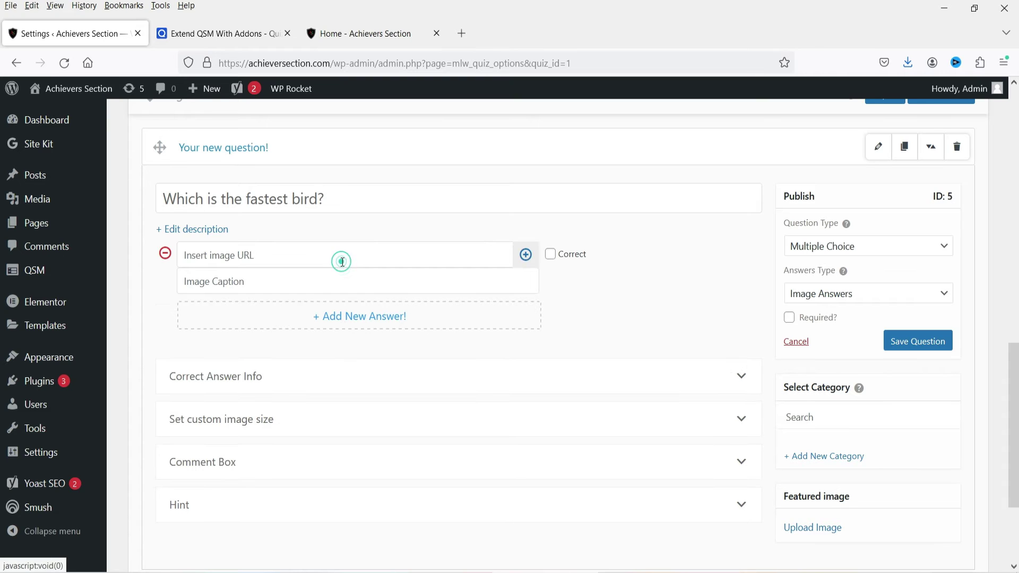
pyautogui.click(526, 256)
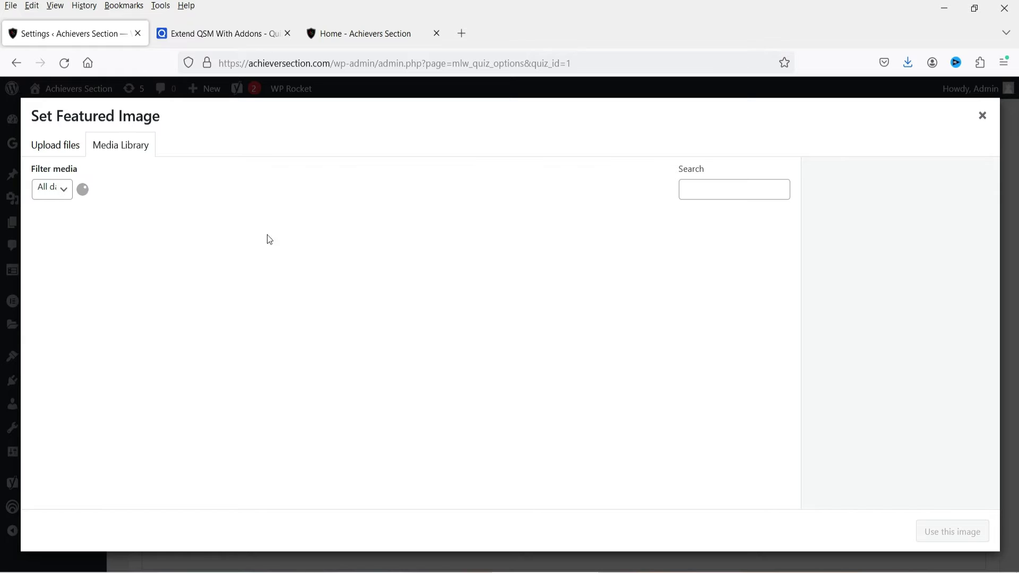
pyautogui.click(56, 145)
pyautogui.click(511, 336)
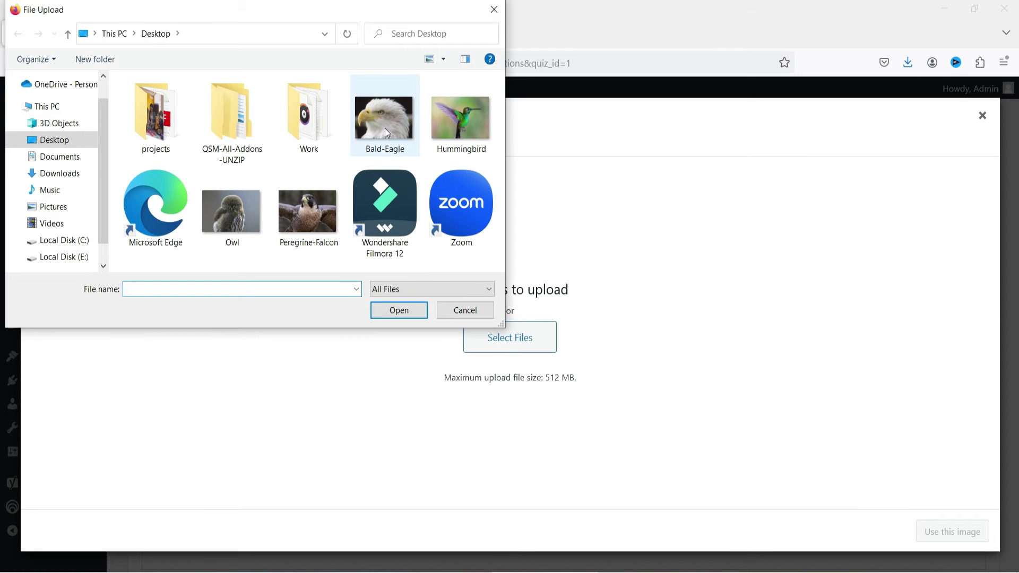
pyautogui.doubleClick(384, 126)
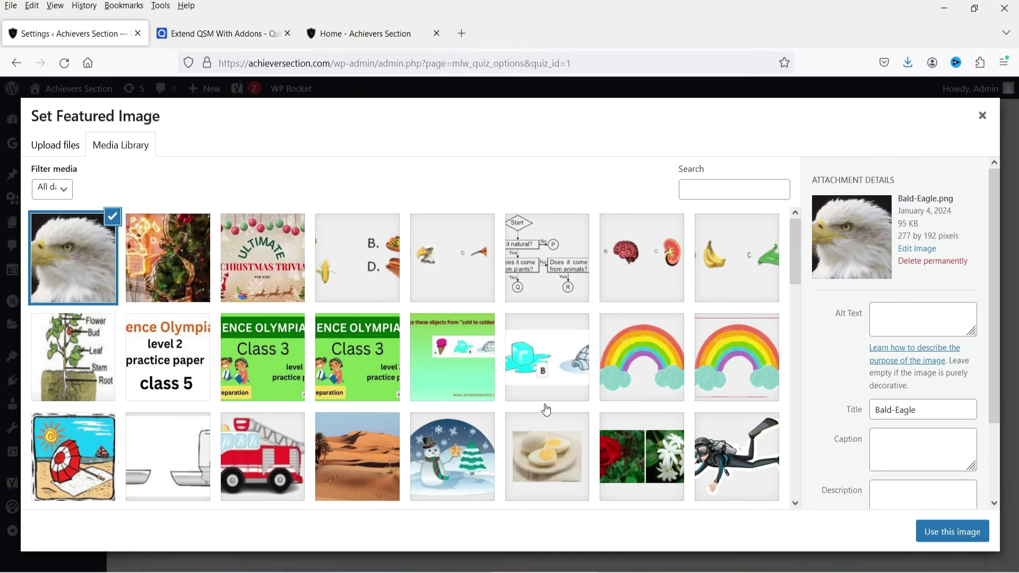
pyautogui.click(934, 531)
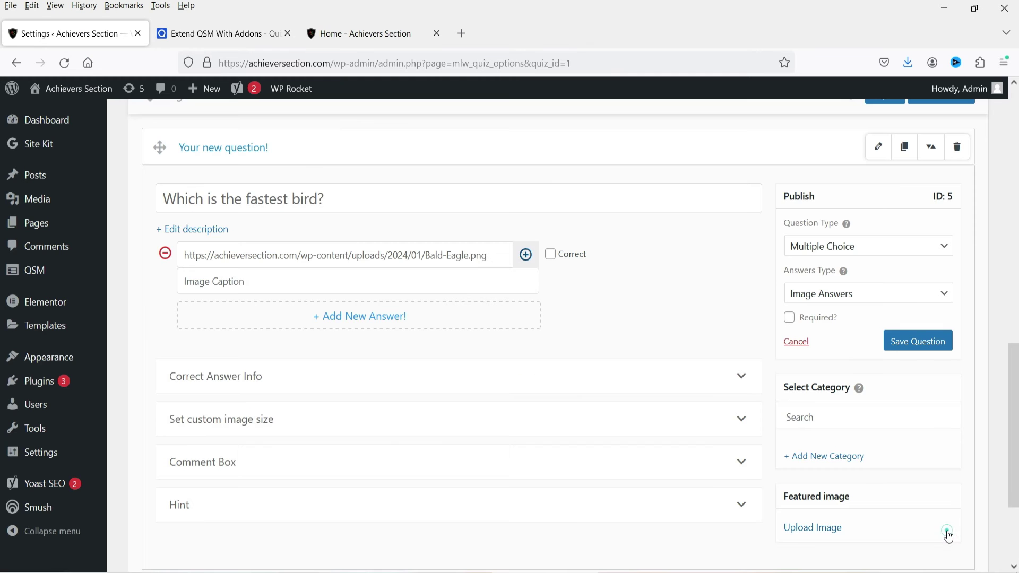
pyautogui.click(279, 281)
pyautogui.write('Bald Eagle')
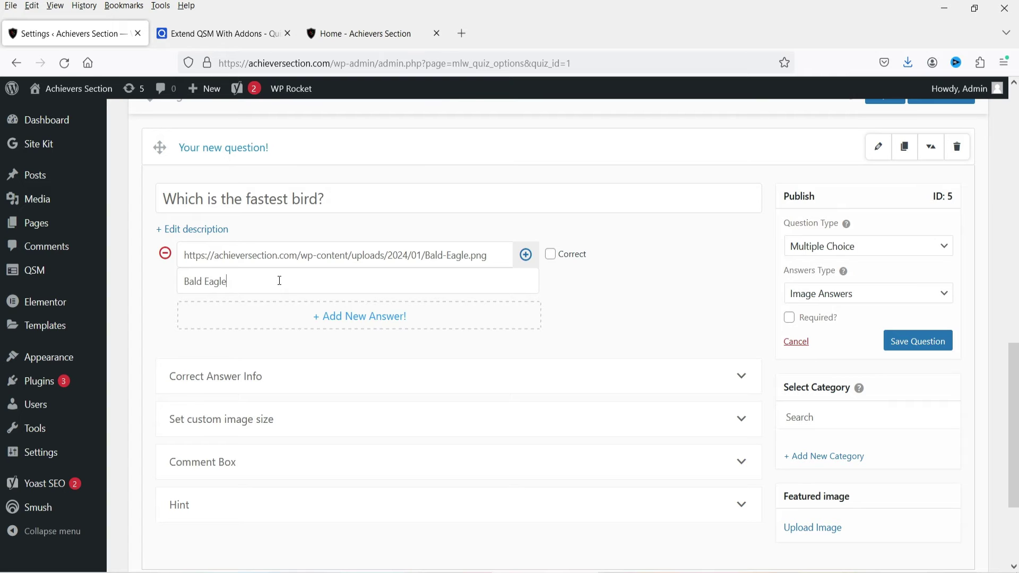
# Add a second answer using the uploaded Peregrine-Falcon image, captioned "Peregrine Falcon".
pyautogui.click(352, 325)
pyautogui.click(530, 318)
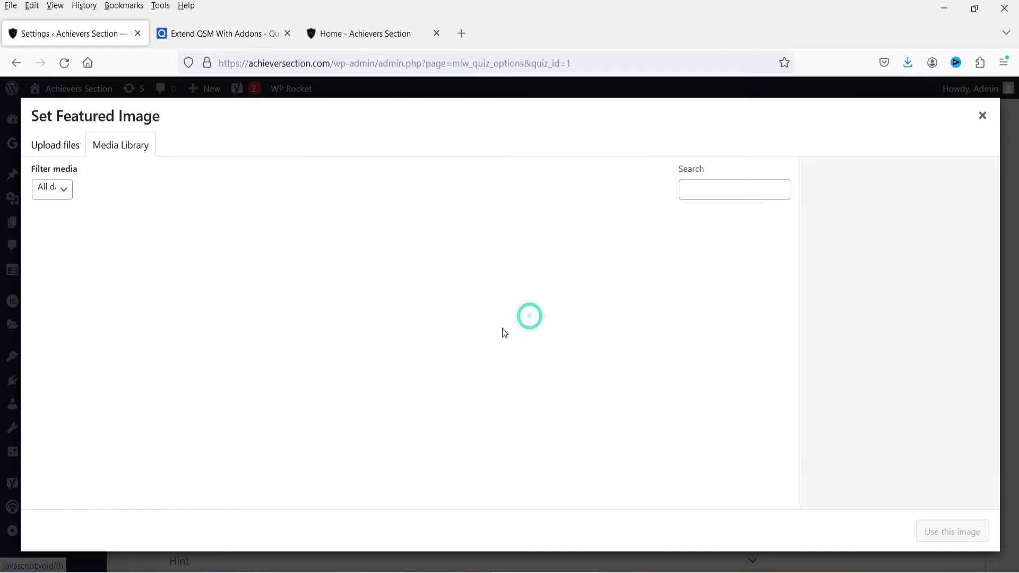
pyautogui.click(55, 145)
pyautogui.click(538, 344)
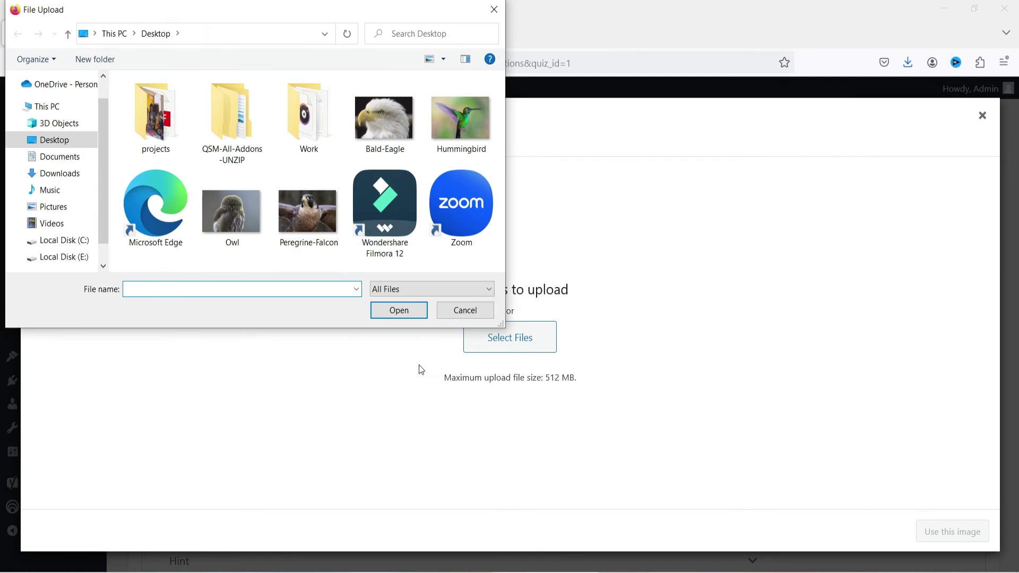
pyautogui.doubleClick(310, 211)
pyautogui.click(939, 534)
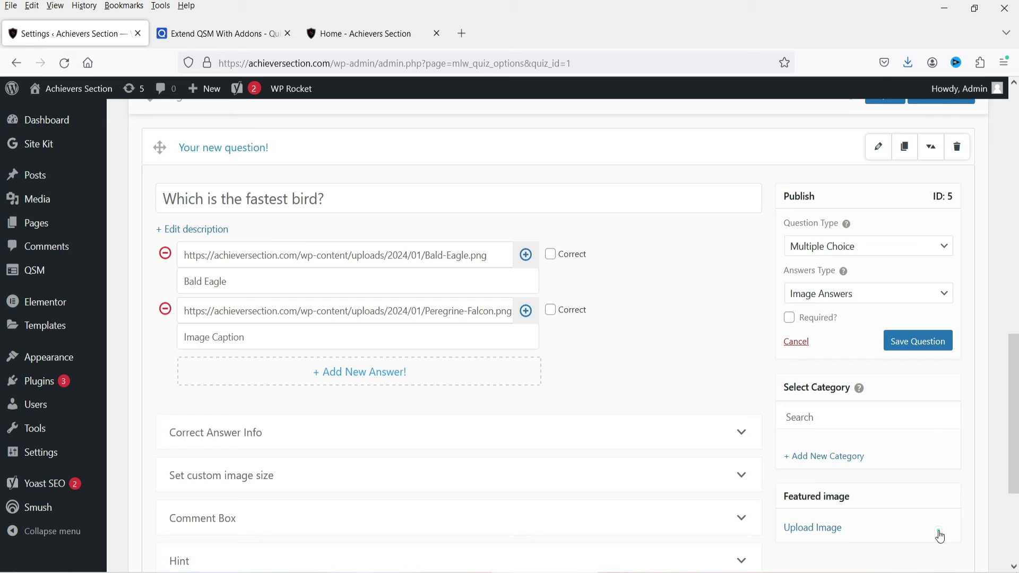
pyautogui.click(227, 340)
pyautogui.write('Peregrine Falcon')
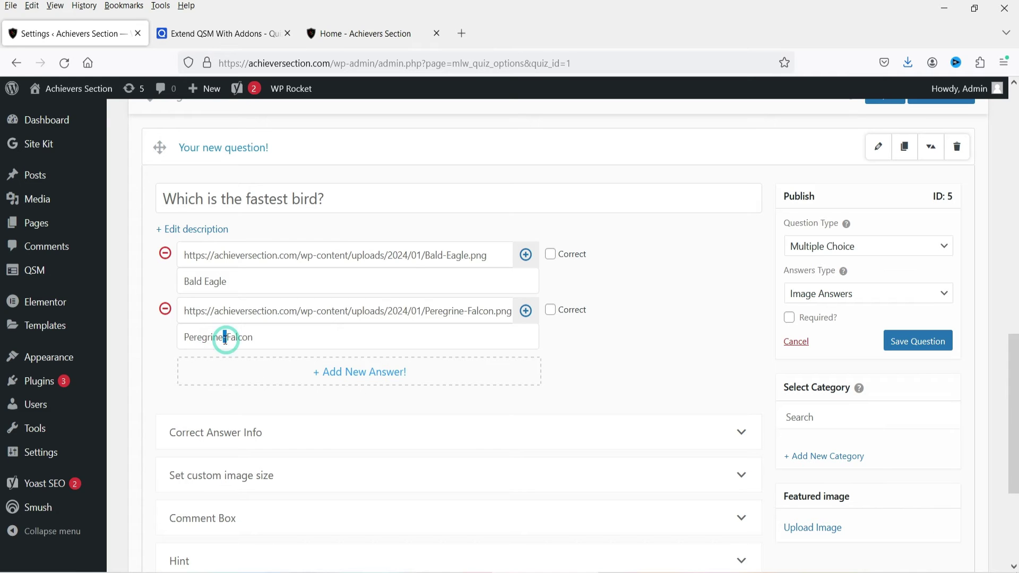
# Add a third answer using the uploaded Hummingbird image, captioned "Hummingbird".
pyautogui.click(371, 370)
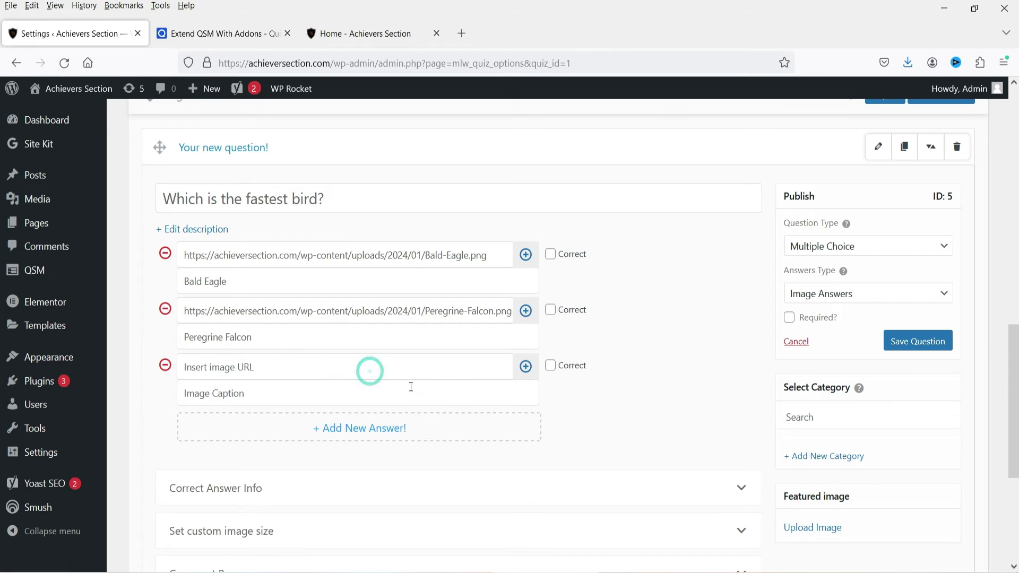
pyautogui.click(526, 365)
pyautogui.click(50, 145)
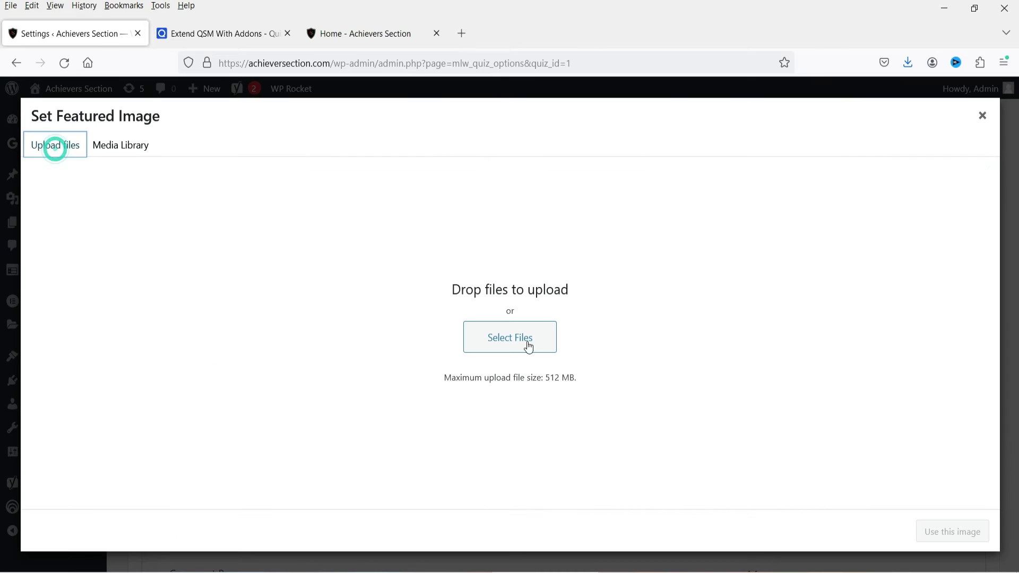
pyautogui.click(527, 344)
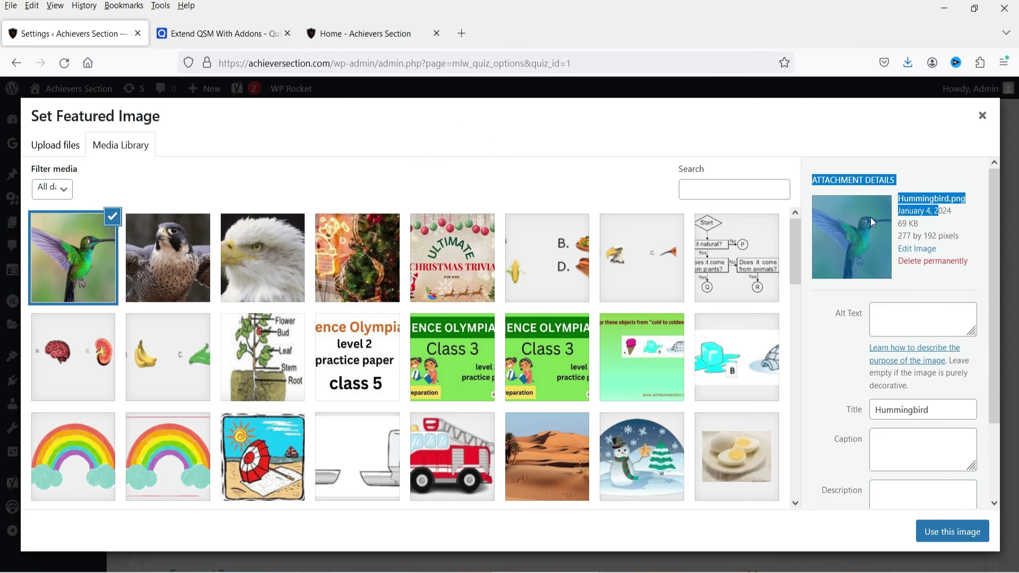
pyautogui.moveTo(949, 199); pyautogui.dragTo(898, 199)
pyautogui.hotkey('ctrl', 'c')
pyautogui.click(952, 531)
pyautogui.click(220, 393)
pyautogui.hotkey('ctrl', 'v')
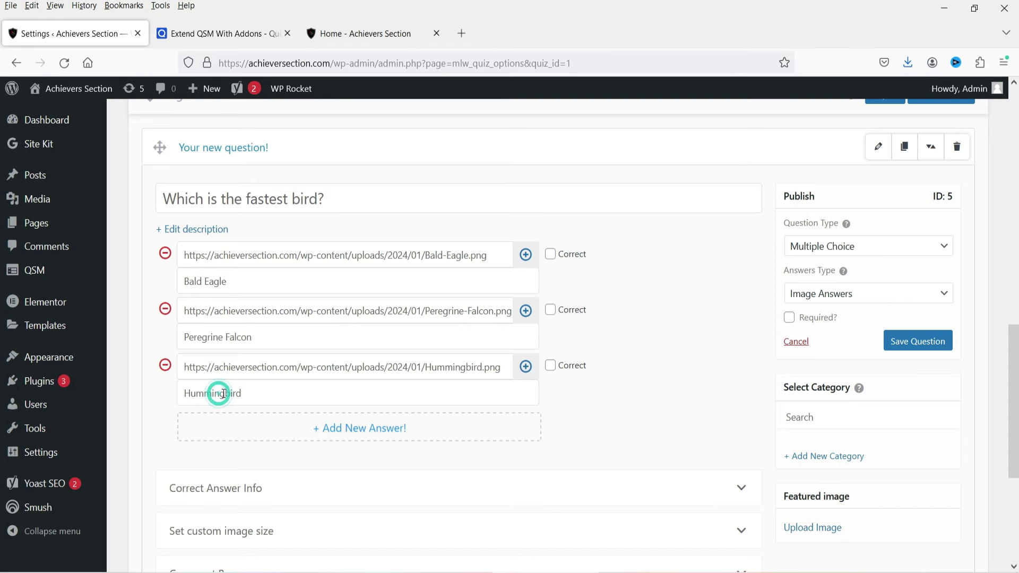
# Add a fourth answer using the uploaded Owl image, captioned "Owl".
pyautogui.click(359, 432)
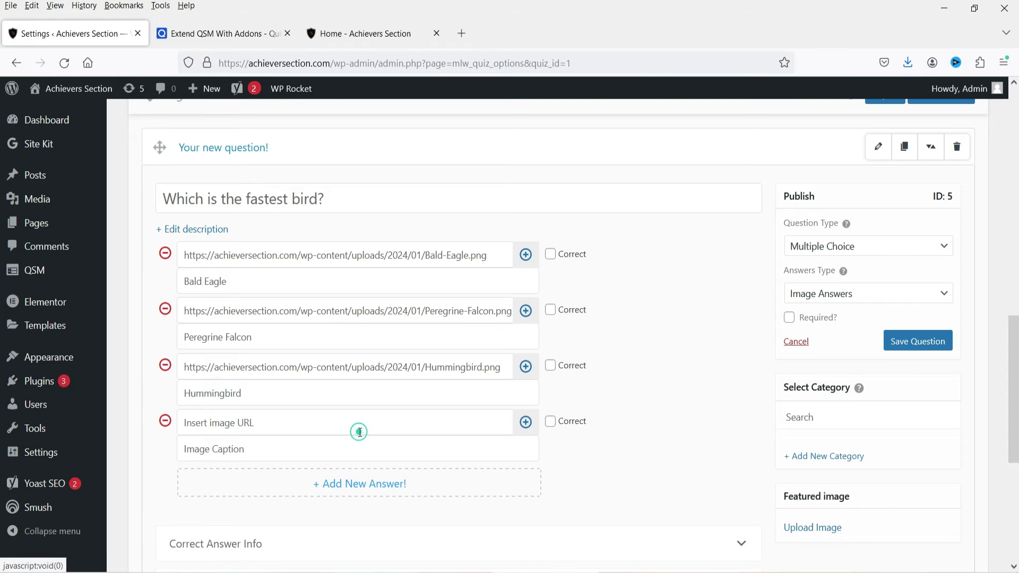
pyautogui.click(525, 422)
pyautogui.click(58, 148)
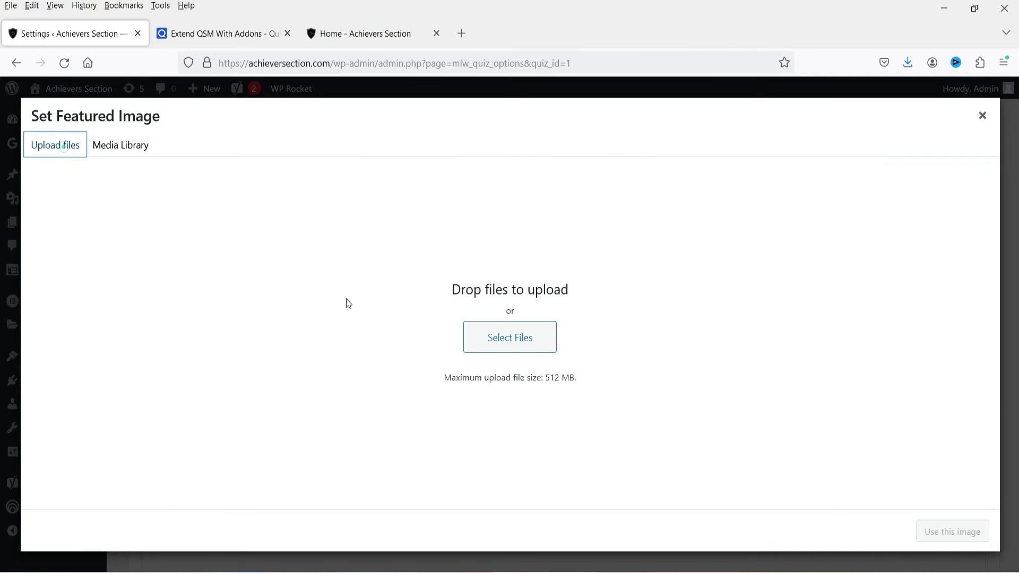
pyautogui.click(528, 340)
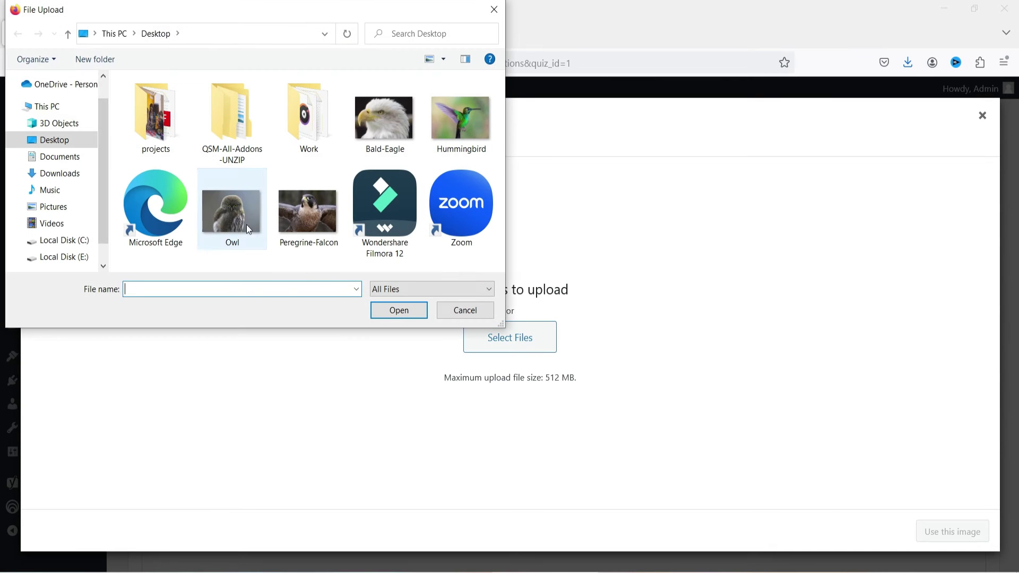
pyautogui.doubleClick(234, 215)
pyautogui.click(952, 531)
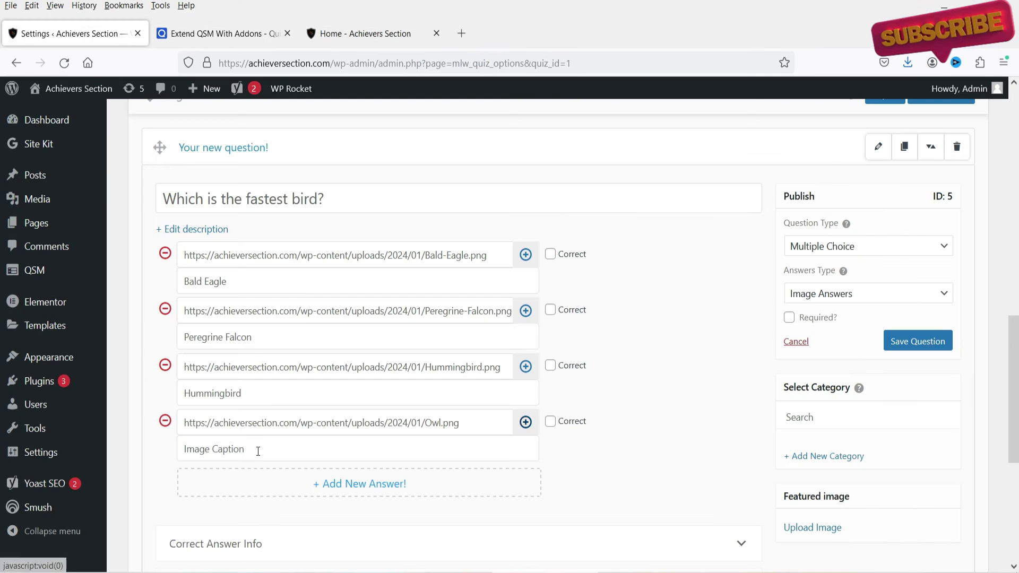
pyautogui.click(258, 450)
pyautogui.write('Owl')
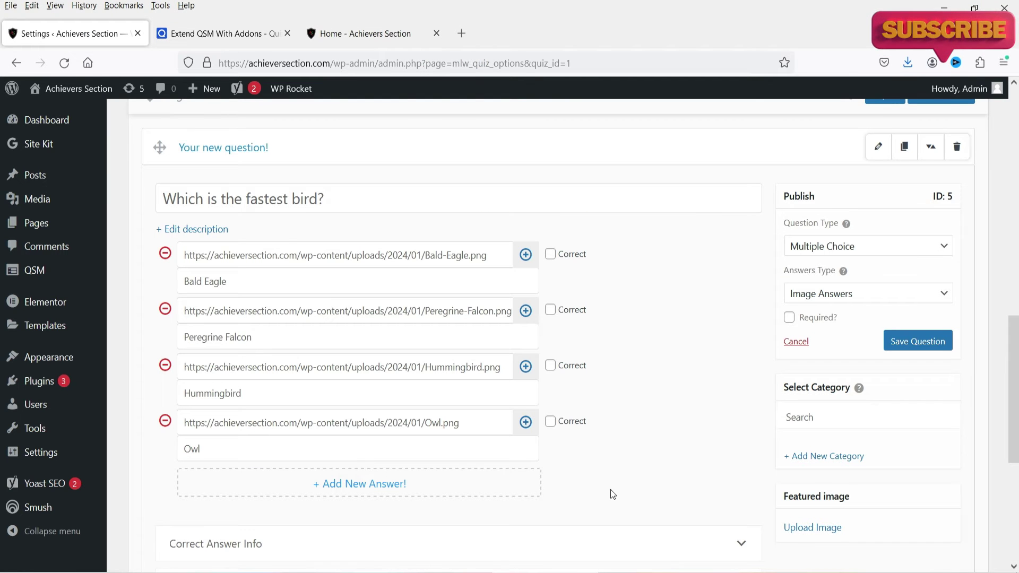
# Mark Peregrine Falcon as the correct answer, make the question required and save it.
pyautogui.click(551, 311)
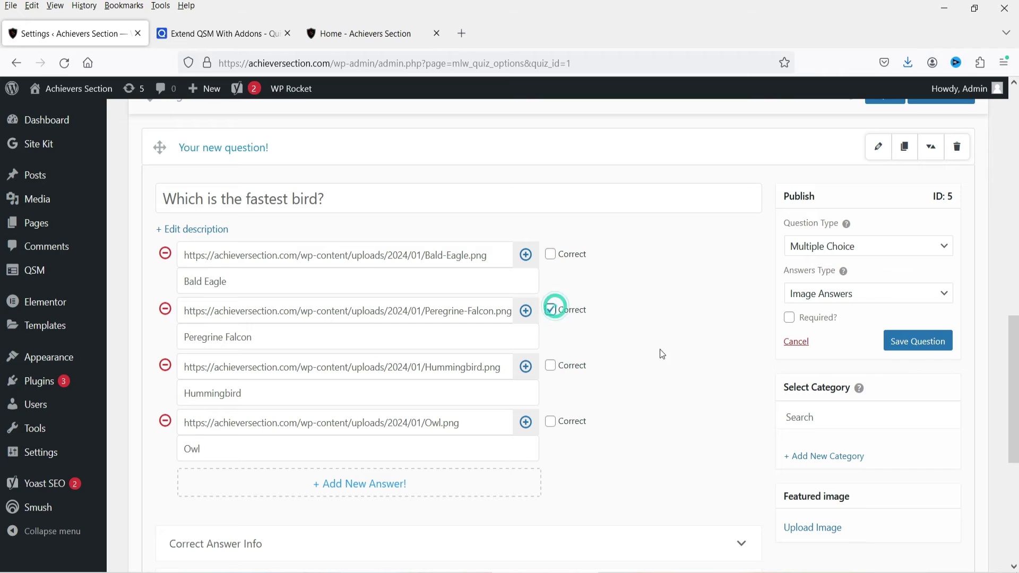
pyautogui.click(789, 318)
pyautogui.scroll(-4, 626, 337)
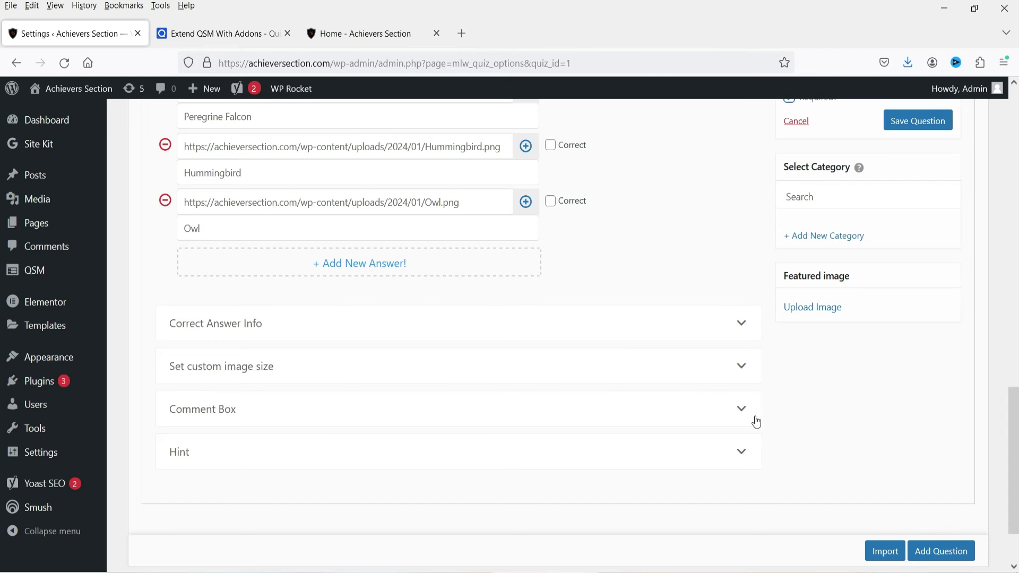
pyautogui.scroll(3, 903, 419)
pyautogui.click(915, 268)
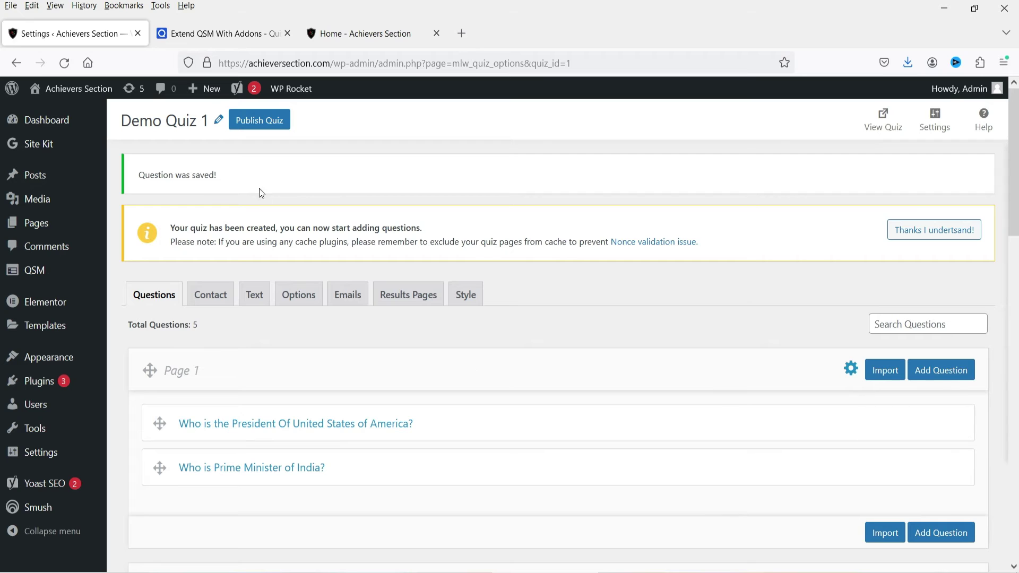
# Publish Demo Quiz 1 and open the site's Pages list in a new browser tab.
pyautogui.click(273, 121)
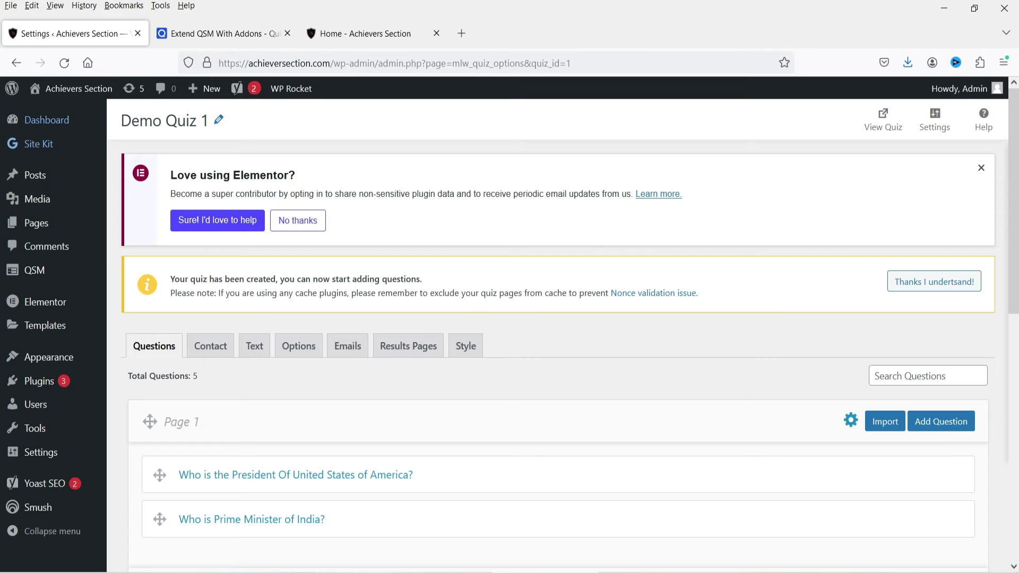
pyautogui.moveTo(50, 223)
pyautogui.rightClick(133, 226)
pyautogui.click(187, 245)
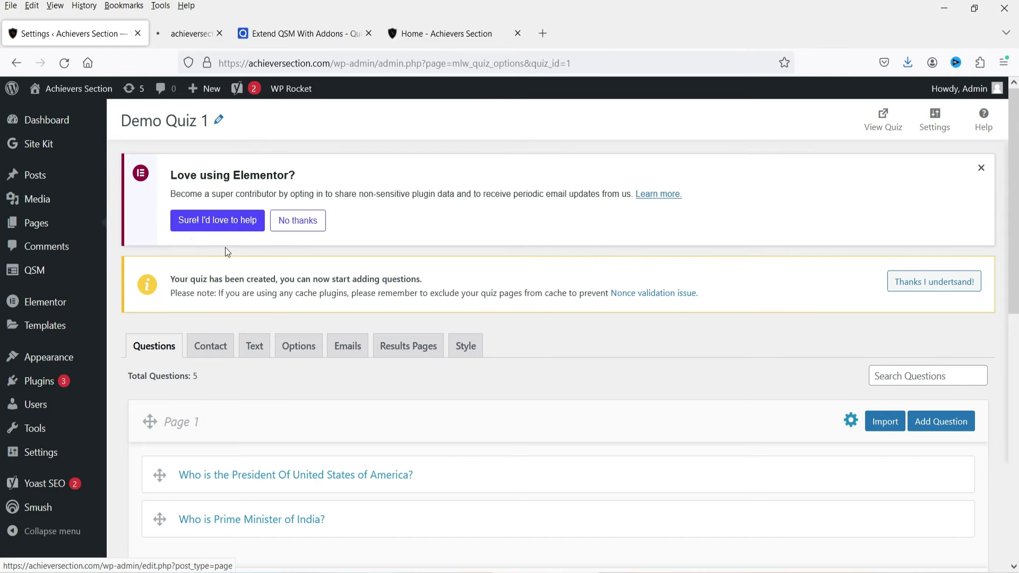
pyautogui.click(212, 35)
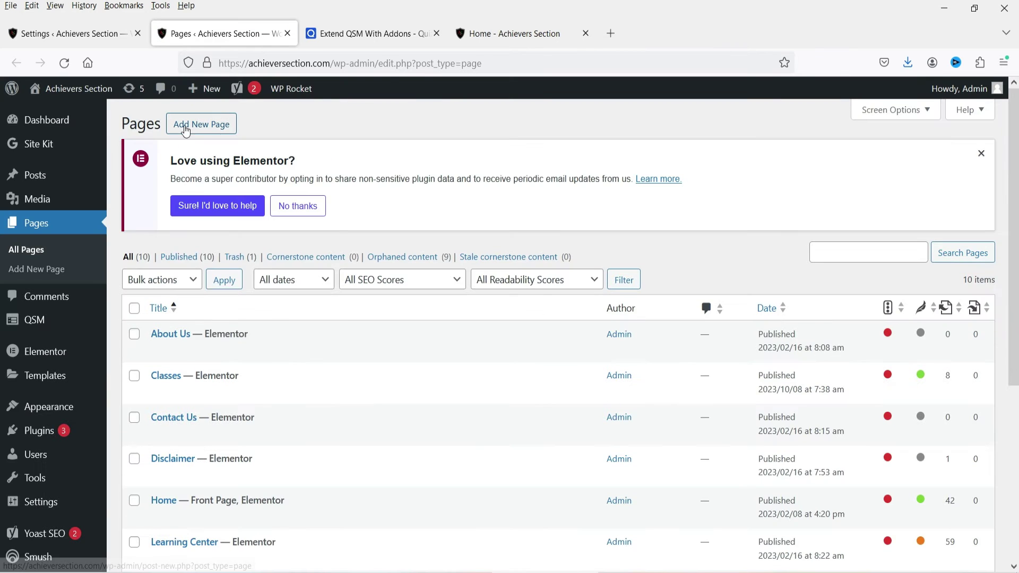
# Start a new WordPress page in a separate browser tab and title it "Quiz".
pyautogui.rightClick(186, 127)
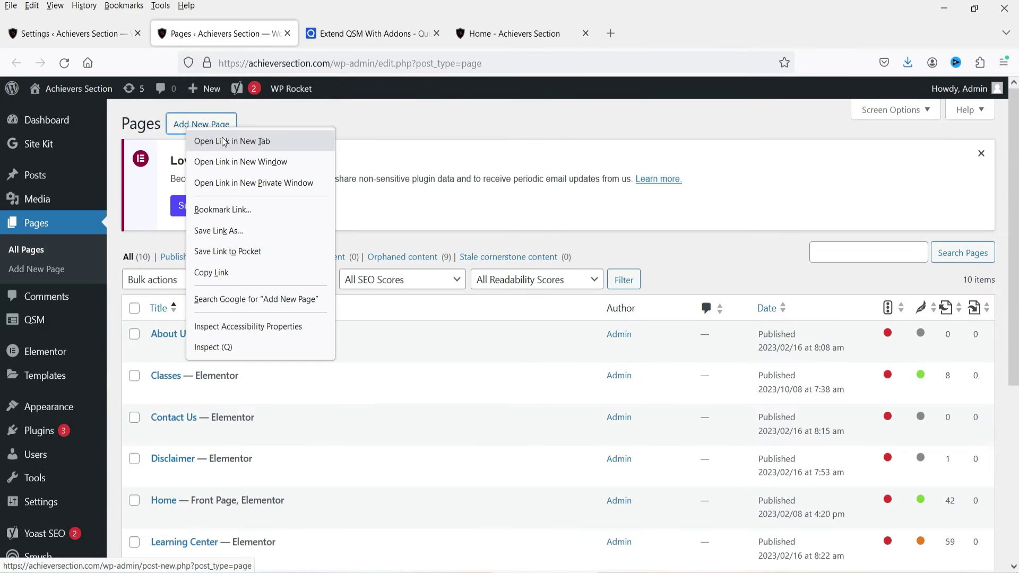
pyautogui.click(273, 142)
pyautogui.hotkey('ctrl', 'Tab')
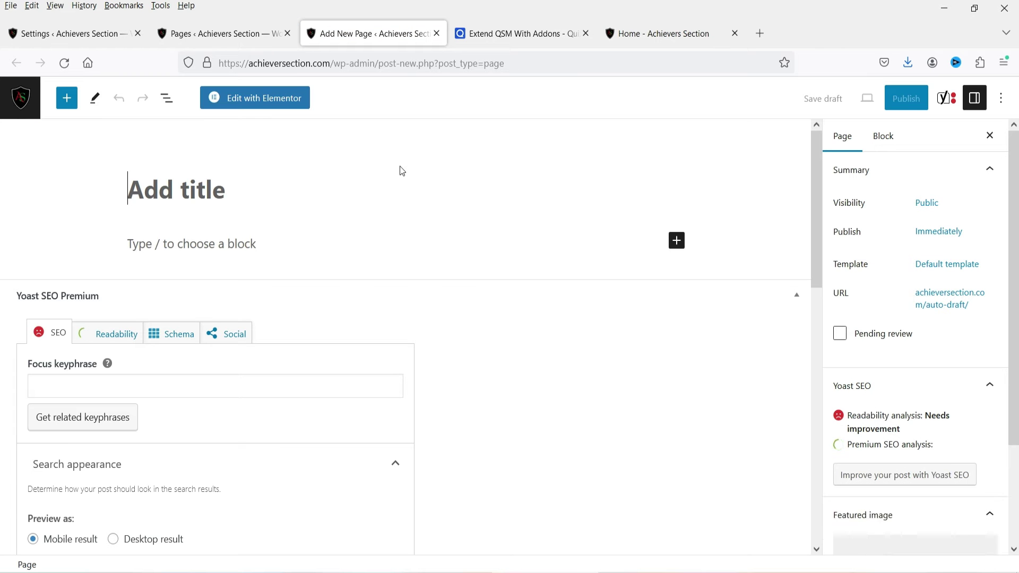
pyautogui.write('Quiz')
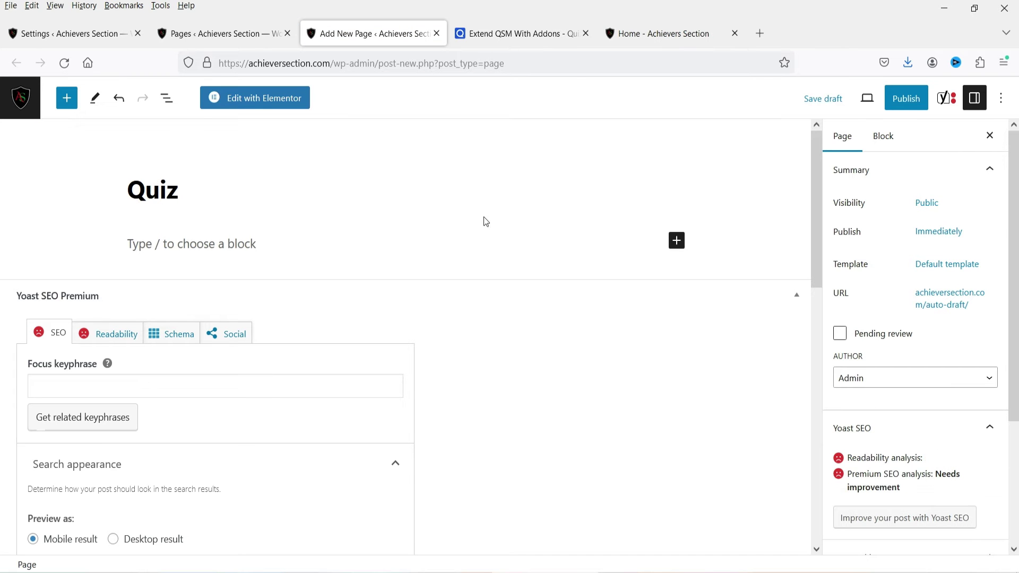
# Set the Quiz page's template to Elementor Full Width and publish the page.
pyautogui.click(952, 266)
pyautogui.click(912, 368)
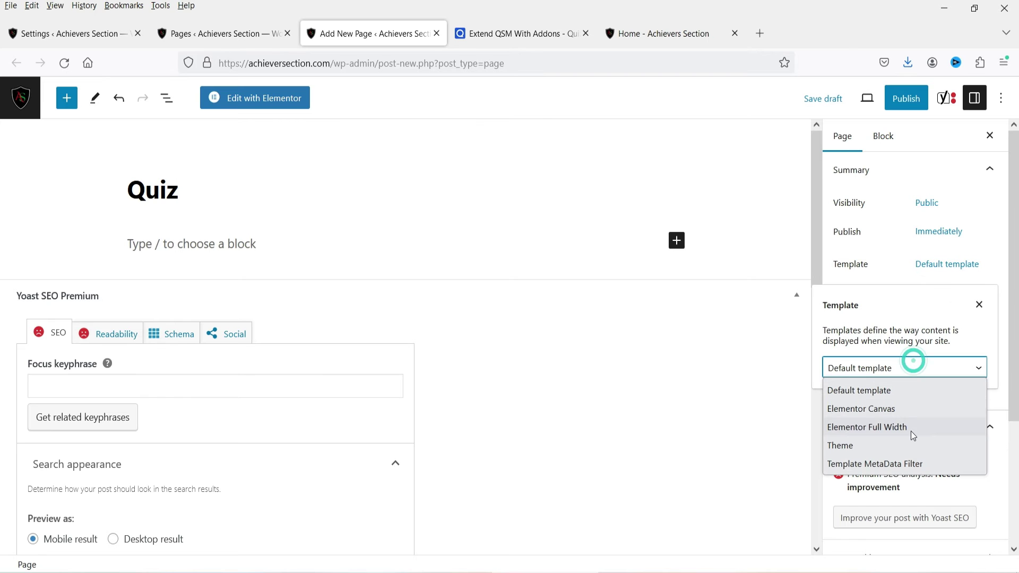
pyautogui.click(910, 428)
pyautogui.click(906, 98)
pyautogui.click(881, 98)
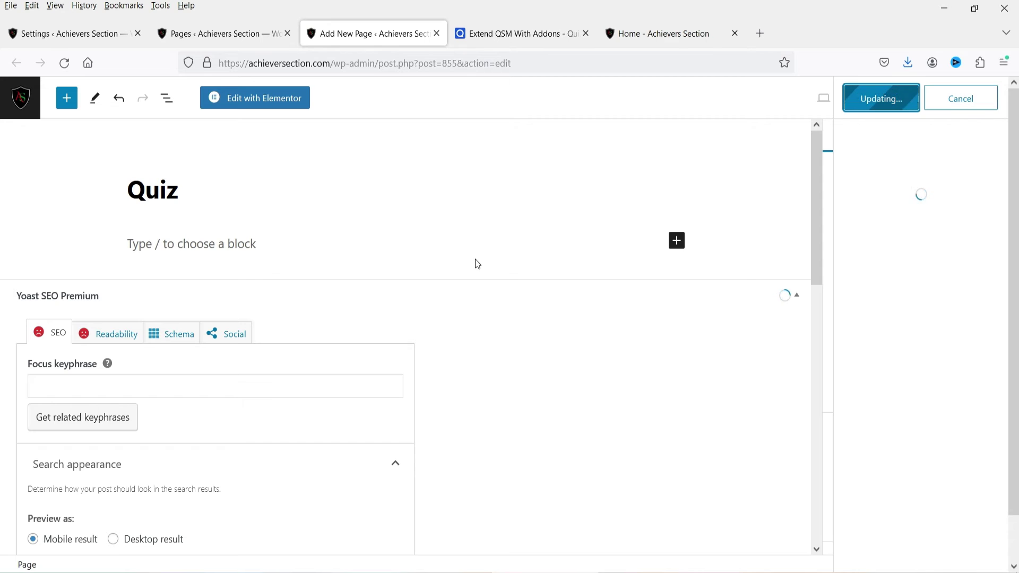
# Open the Quiz page in the Elementor editor and add a single-column section.
pyautogui.click(272, 106)
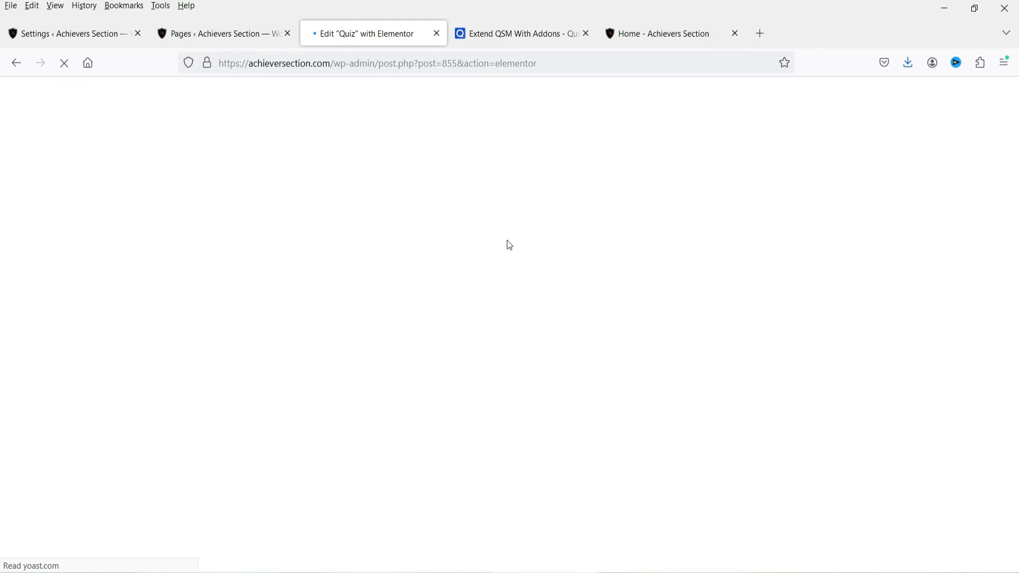
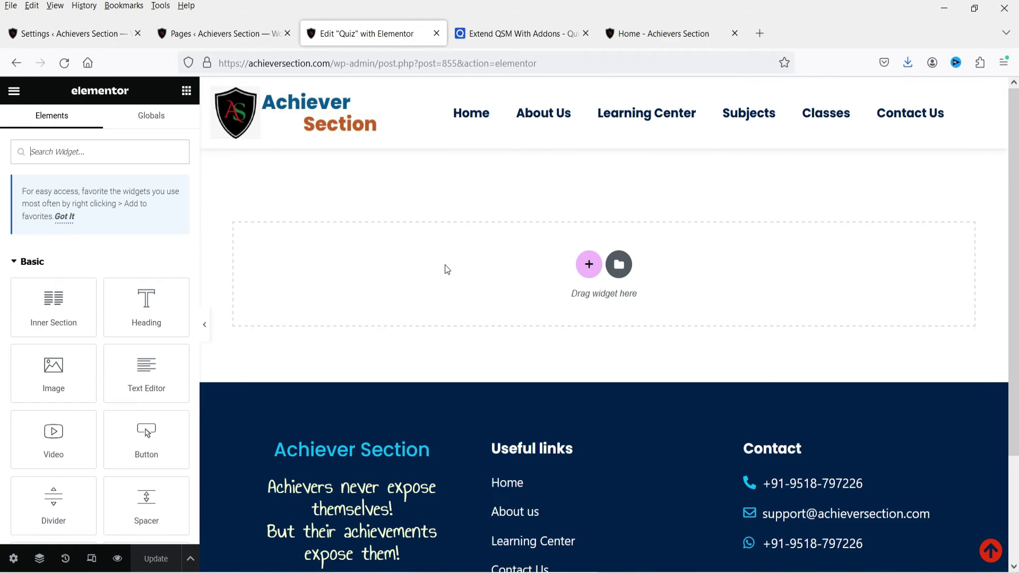
pyautogui.click(587, 272)
pyautogui.click(422, 307)
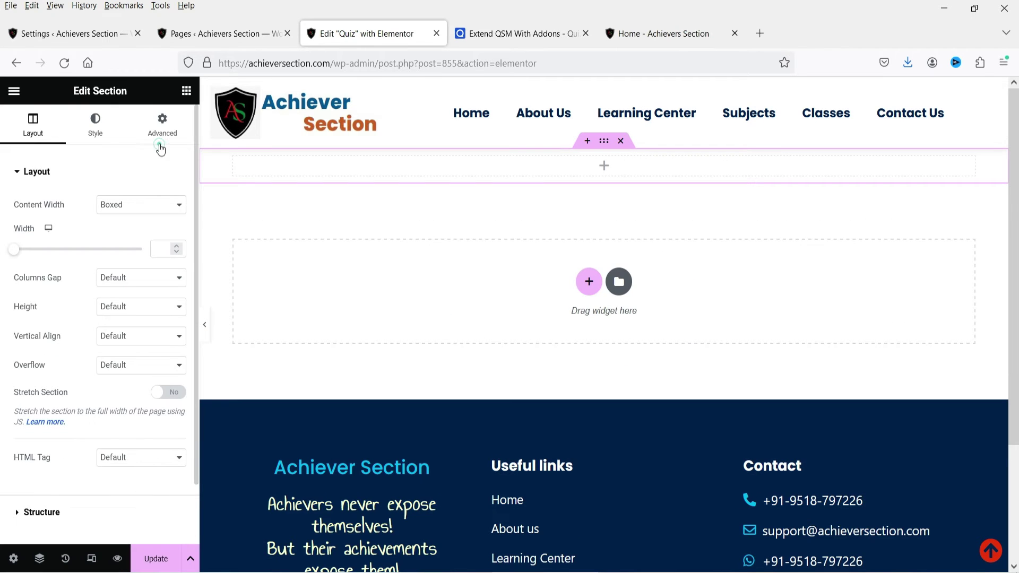
# Unlink the new section's padding values and set its top and bottom padding to 50 px.
pyautogui.click(163, 121)
pyautogui.click(178, 280)
pyautogui.click(22, 279)
pyautogui.write('50')
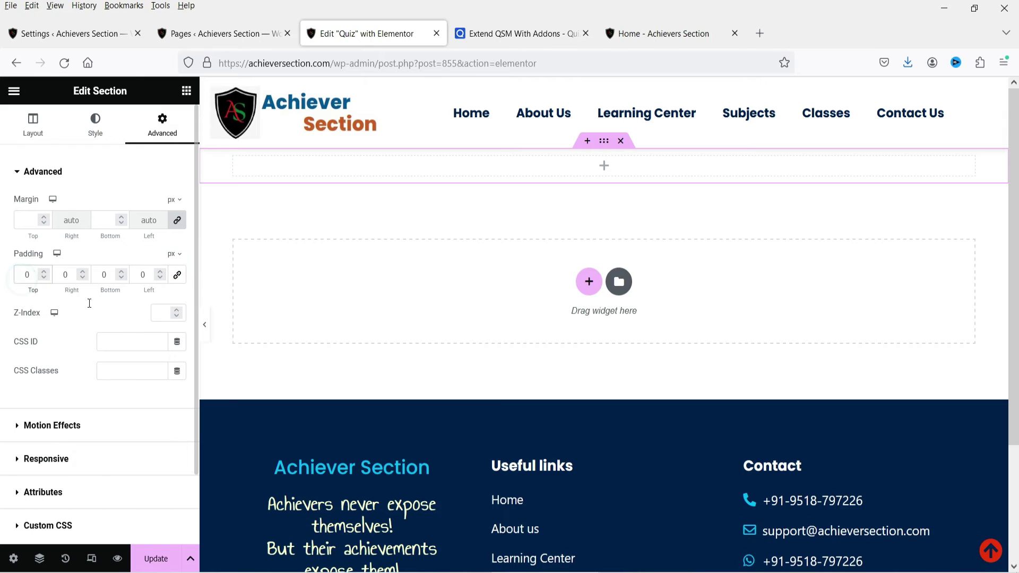
pyautogui.press('Tab')
pyautogui.press('Tab')
pyautogui.write('50')
# Find the Shortcode widget and add it to the empty column of the Quiz page's new section.
pyautogui.click(589, 197)
pyautogui.write('short')
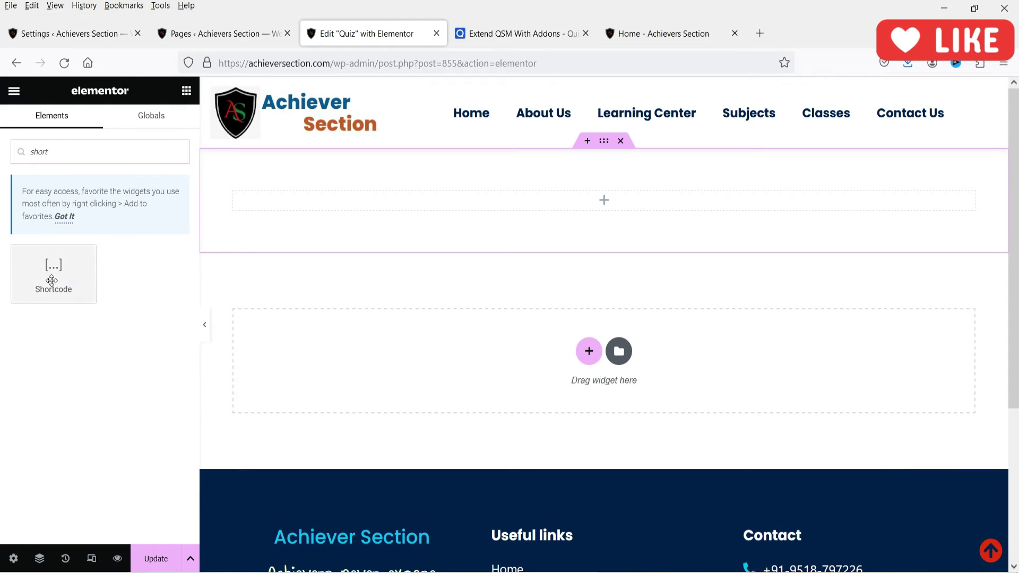
pyautogui.moveTo(53, 271); pyautogui.dragTo(425, 212)
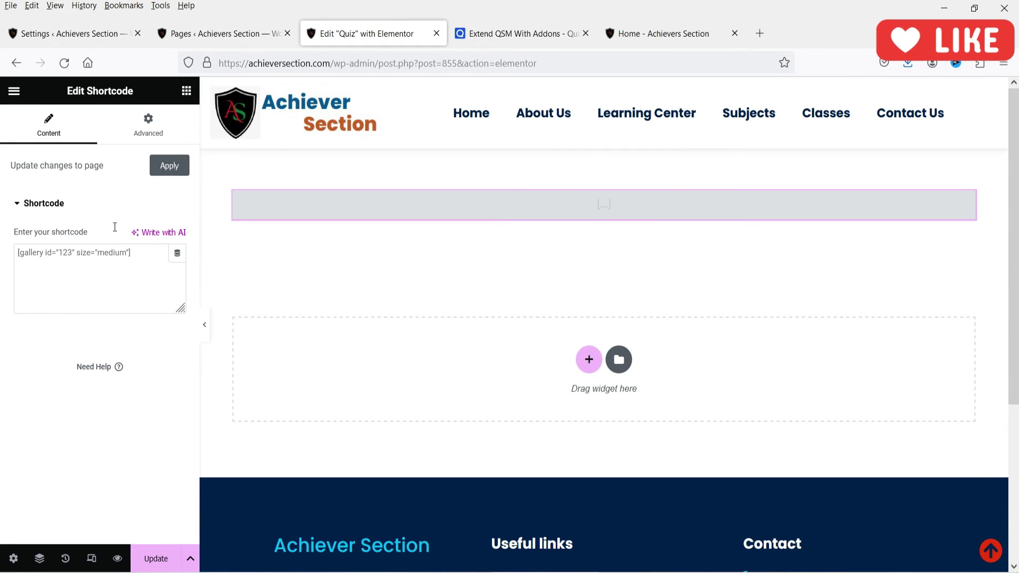
# Copy Demo Quiz 1's embed shortcode from the QSM Quizzes & Surveys list in the WordPress admin tab.
pyautogui.click(88, 35)
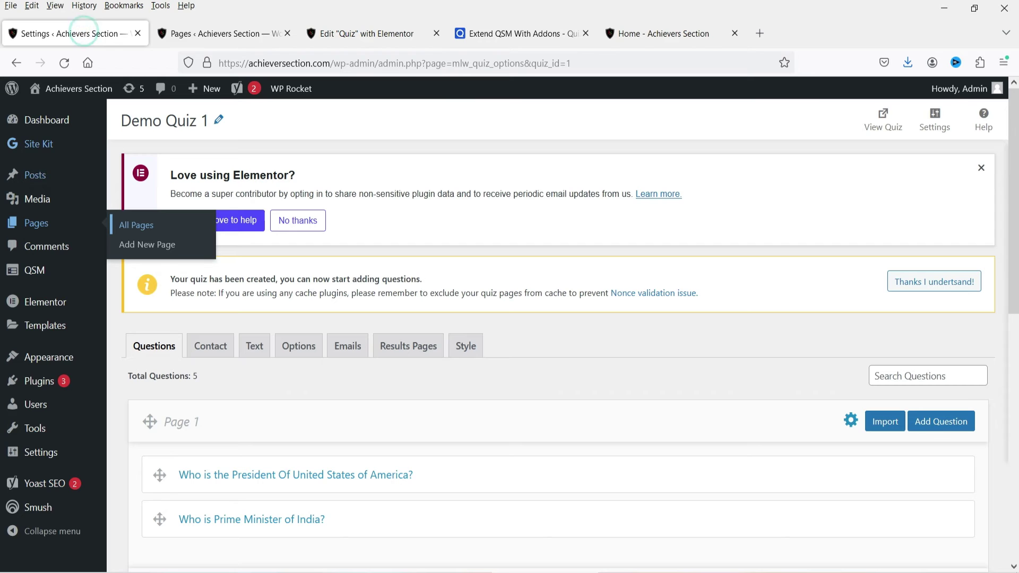
pyautogui.moveTo(85, 285)
pyautogui.click(154, 292)
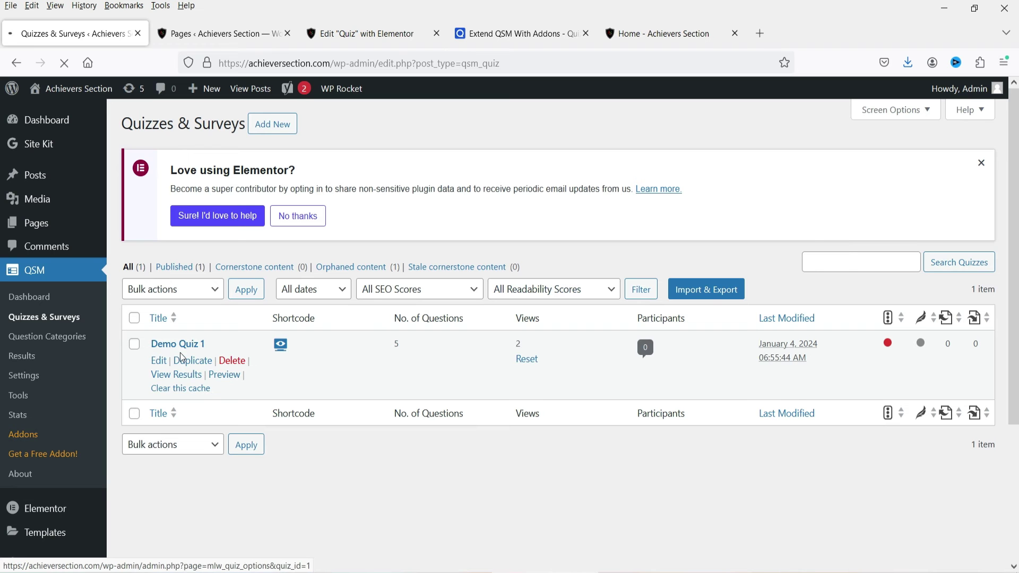
pyautogui.click(280, 345)
pyautogui.click(474, 299)
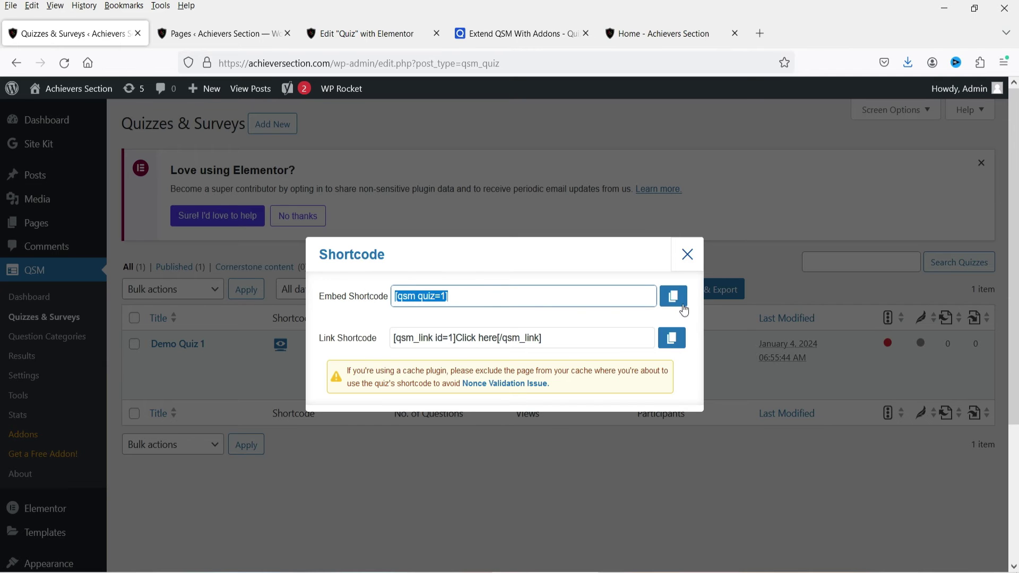
pyautogui.click(688, 259)
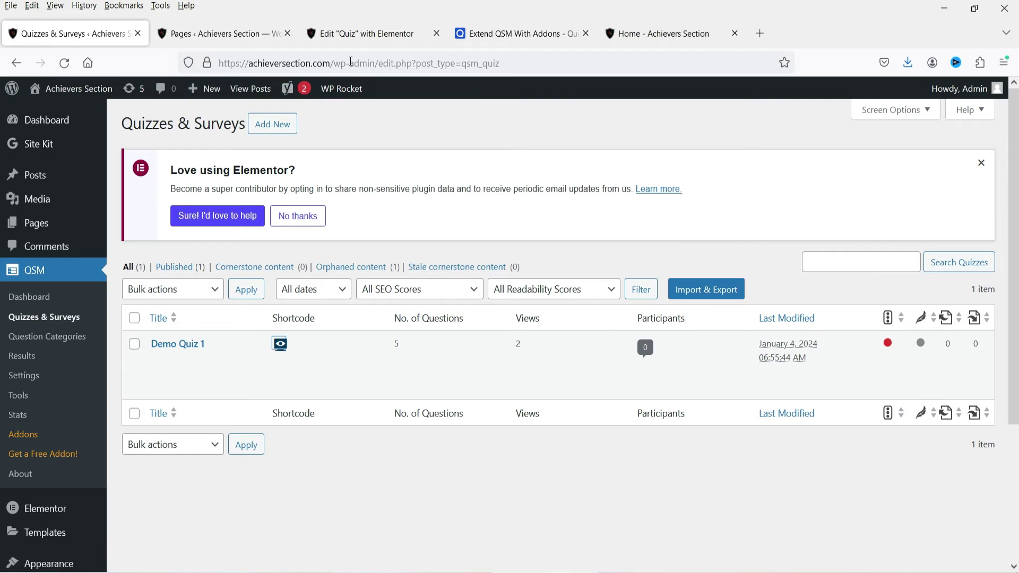
# Paste [qsm quiz=1] into the Quiz page's Shortcode widget, update the page and view it live.
pyautogui.click(374, 35)
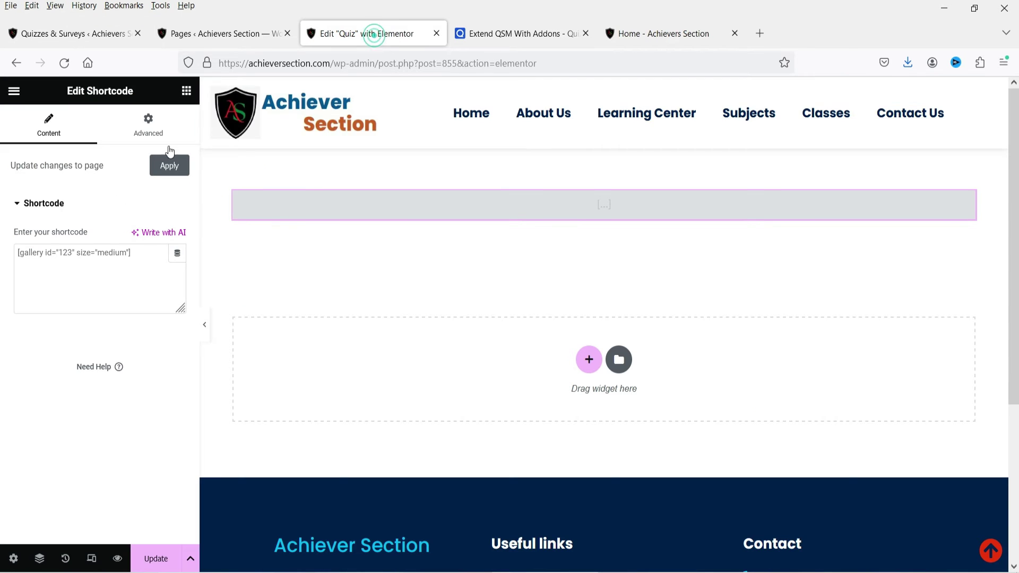
pyautogui.click(71, 254)
pyautogui.hotkey('ctrl', 'v')
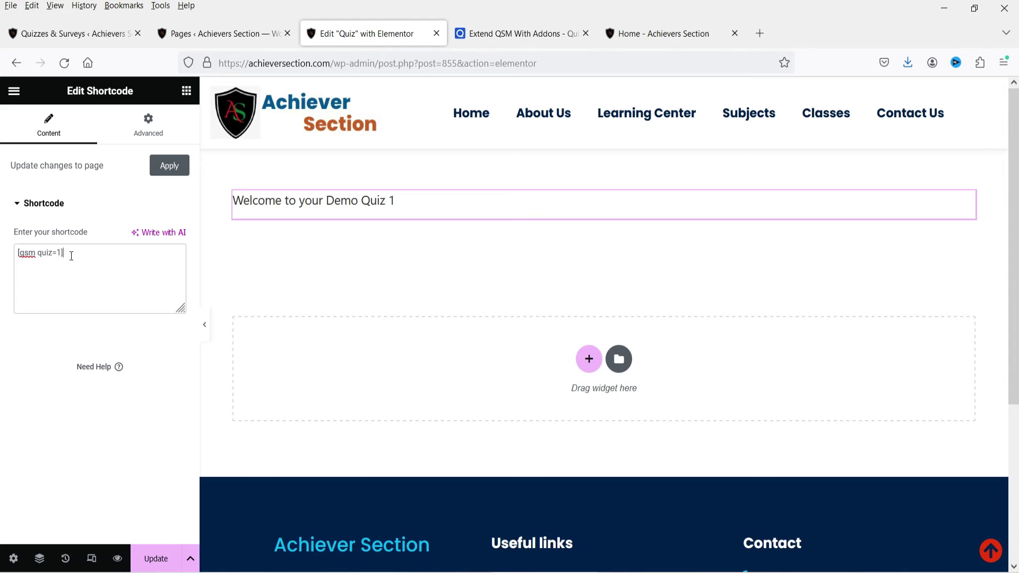
pyautogui.click(155, 559)
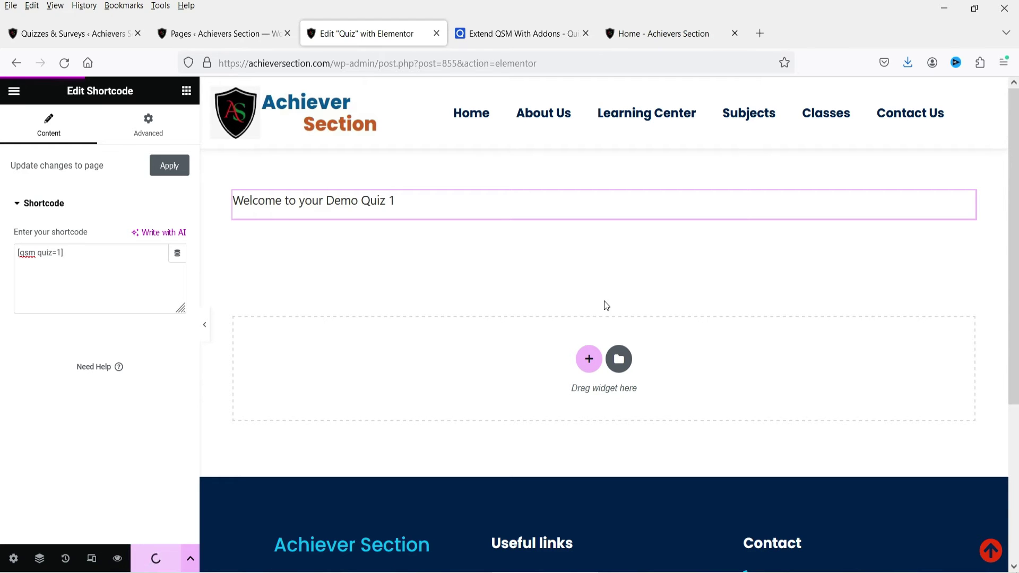
pyautogui.click(14, 91)
pyautogui.click(64, 366)
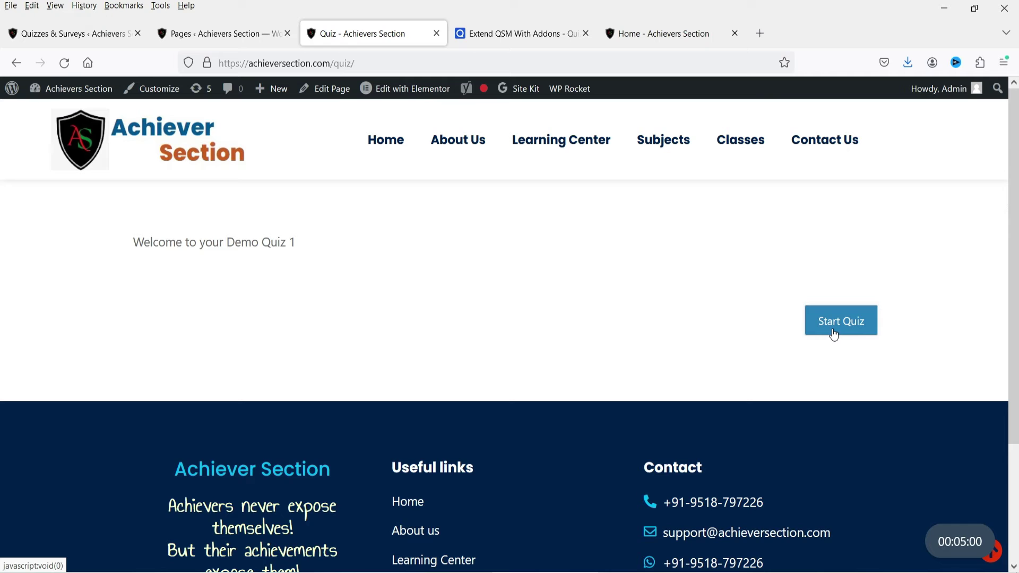
# Open Demo Quiz 1 for editing, enable the Name field in its contact form and save the form.
pyautogui.click(48, 34)
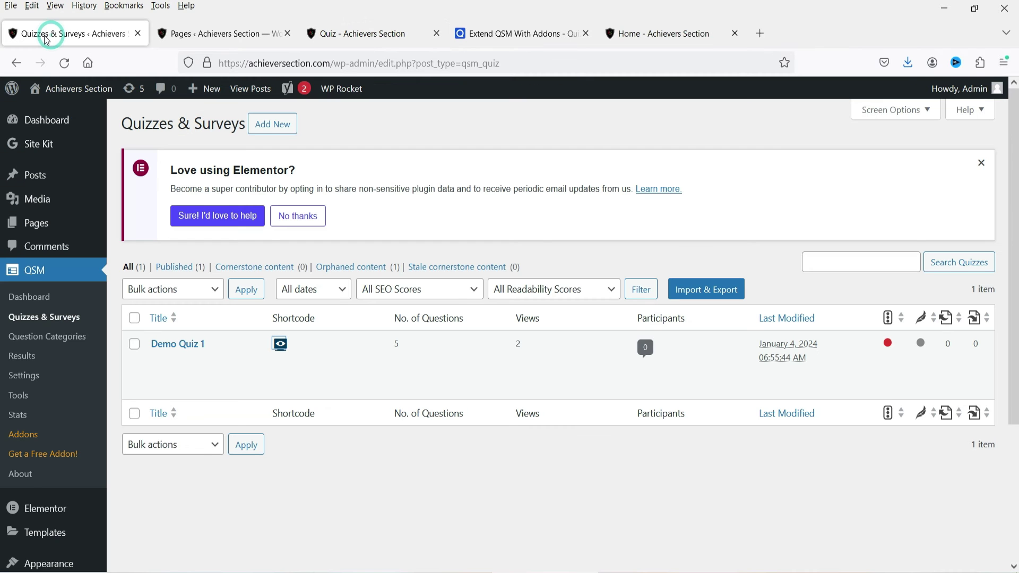
pyautogui.click(158, 361)
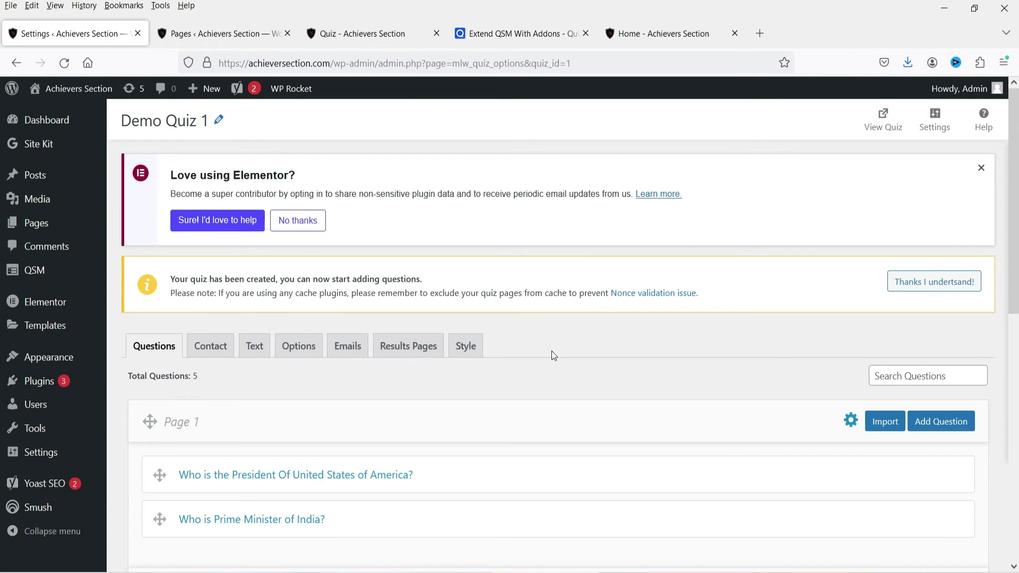
pyautogui.scroll(-4, 500, 264)
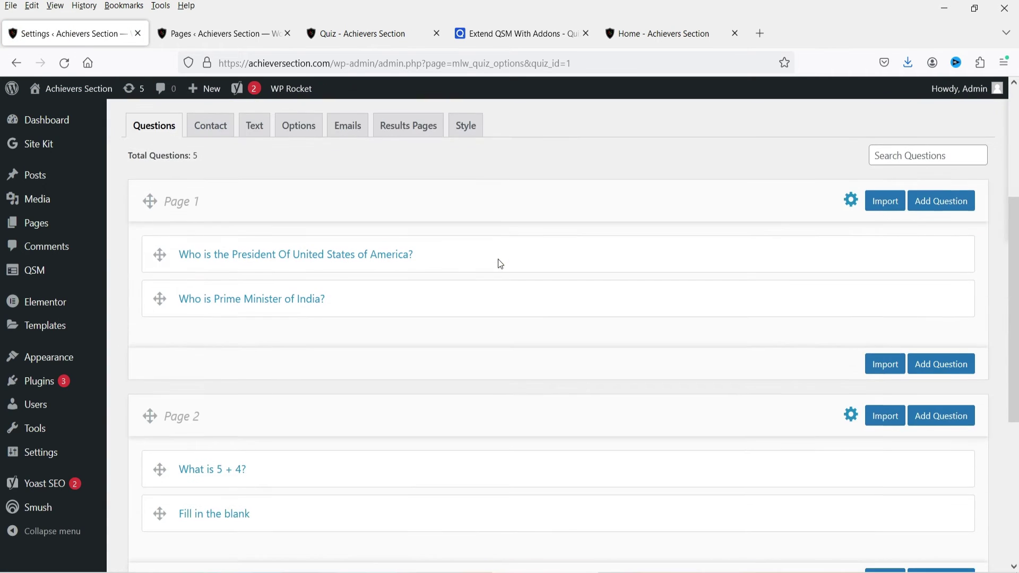
pyautogui.click(214, 134)
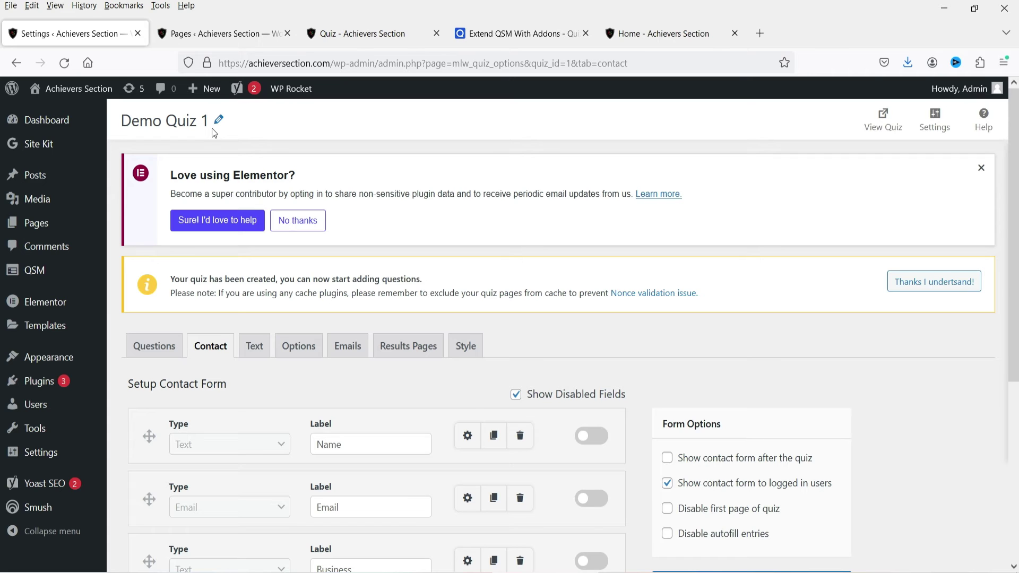
pyautogui.scroll(-3, 397, 260)
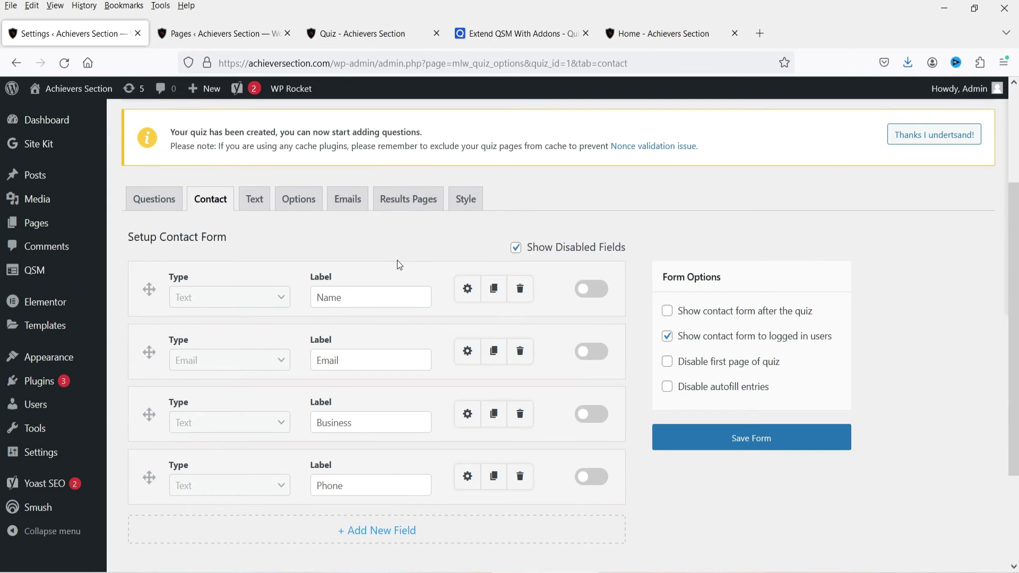
pyautogui.click(595, 295)
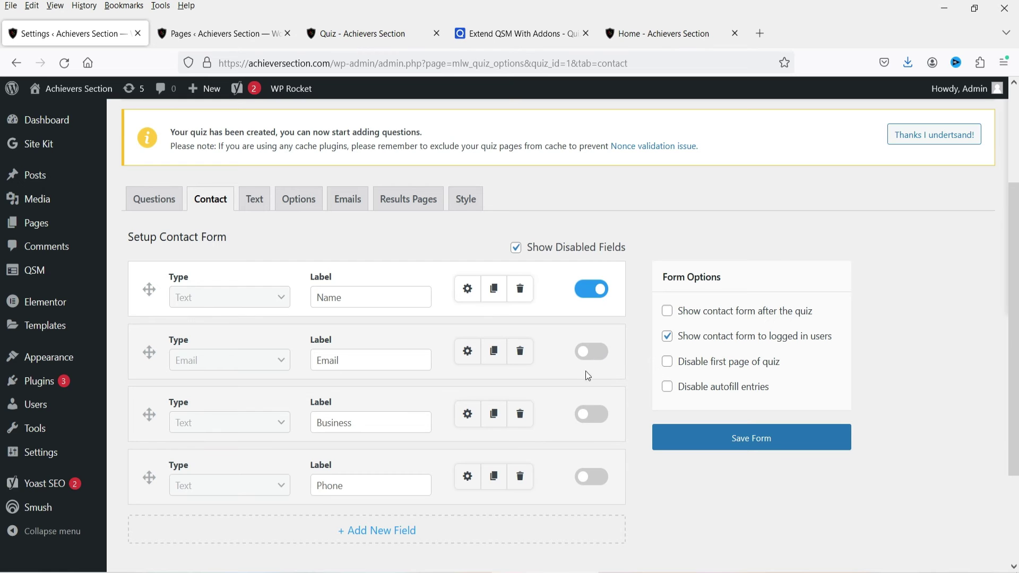
pyautogui.click(741, 434)
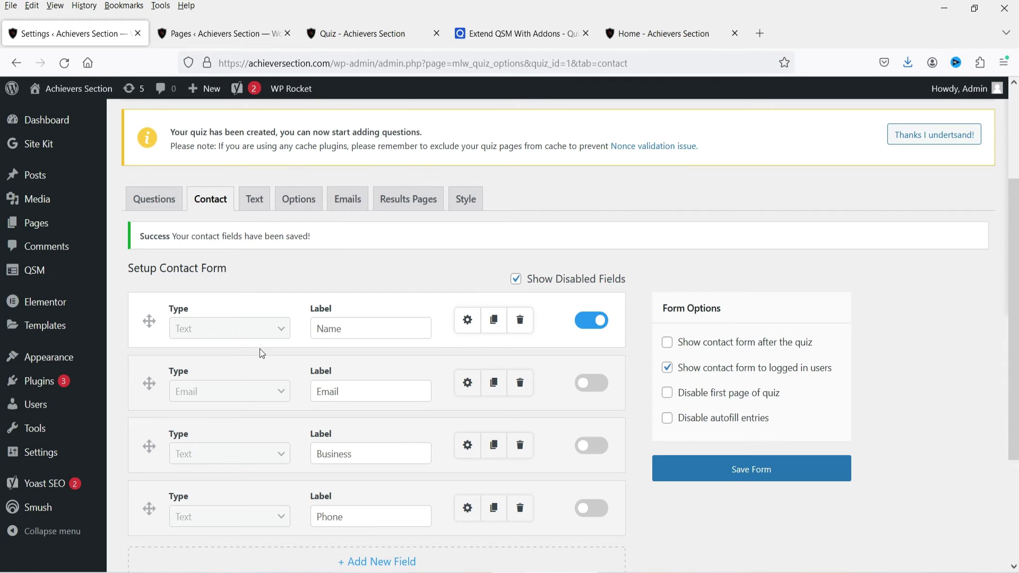
# Set the Text Before Quiz message to "Welcome to your %QUIZ_NAME% !" with "This is a sample Quiz." as a second paragraph, and save it.
pyautogui.click(254, 199)
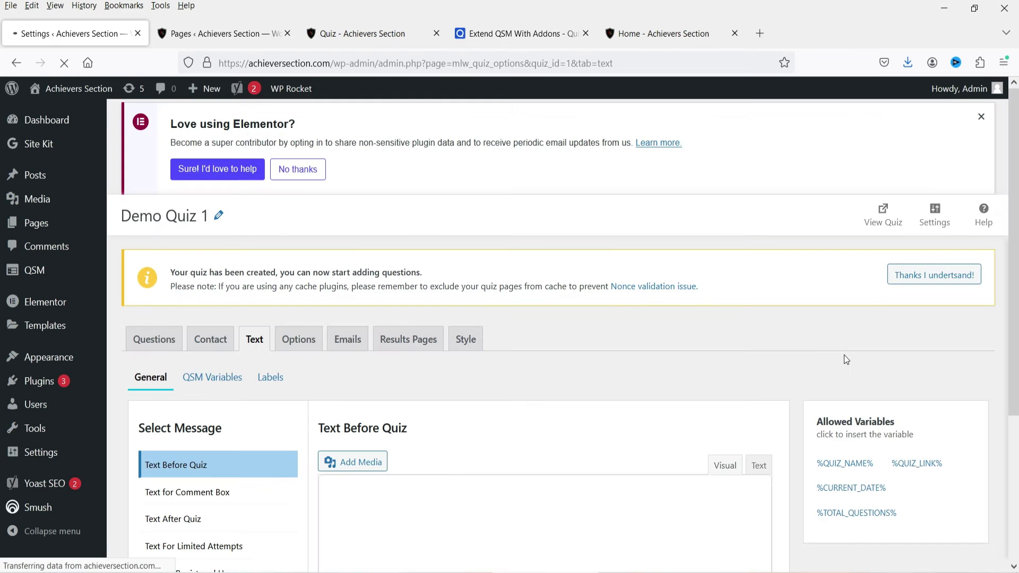
pyautogui.scroll(-3, 743, 318)
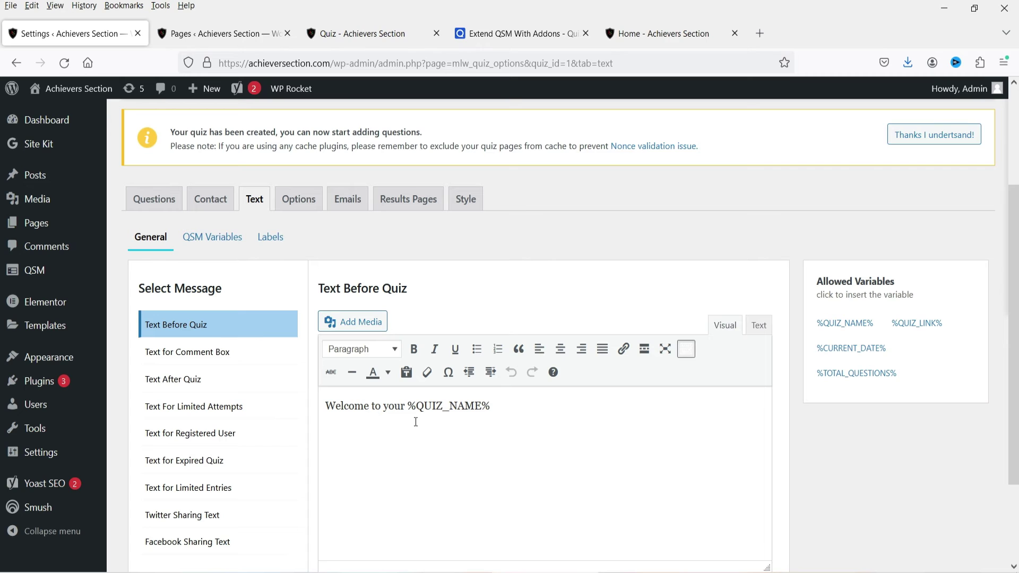
pyautogui.click(371, 34)
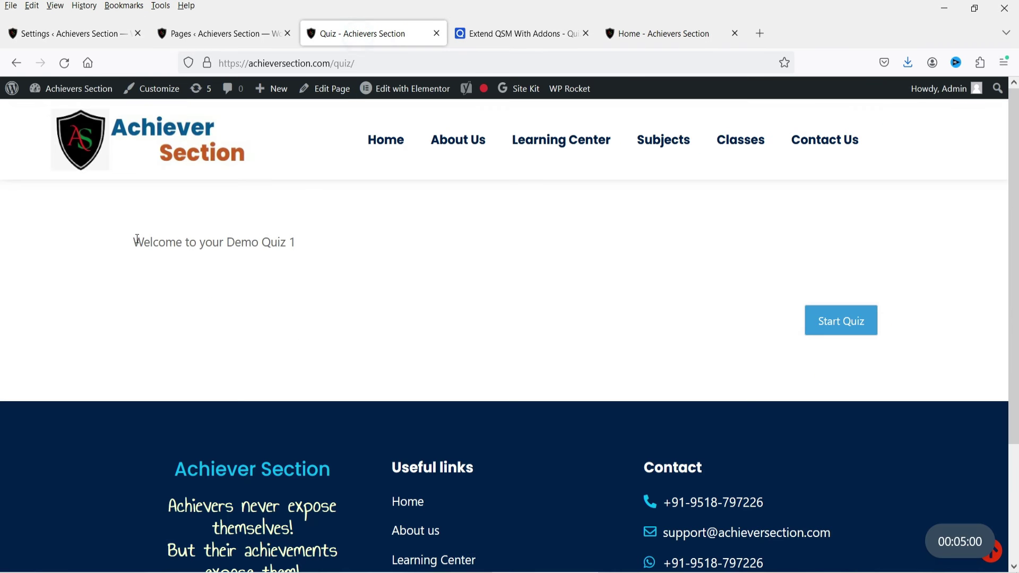
pyautogui.moveTo(134, 241); pyautogui.dragTo(227, 242)
pyautogui.click(315, 251)
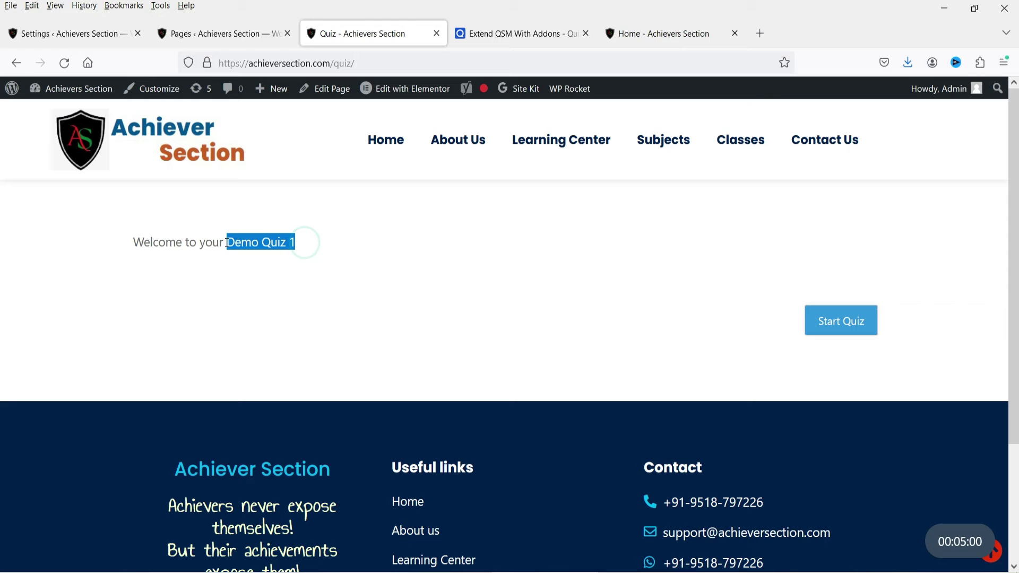
pyautogui.click(66, 33)
pyautogui.click(522, 414)
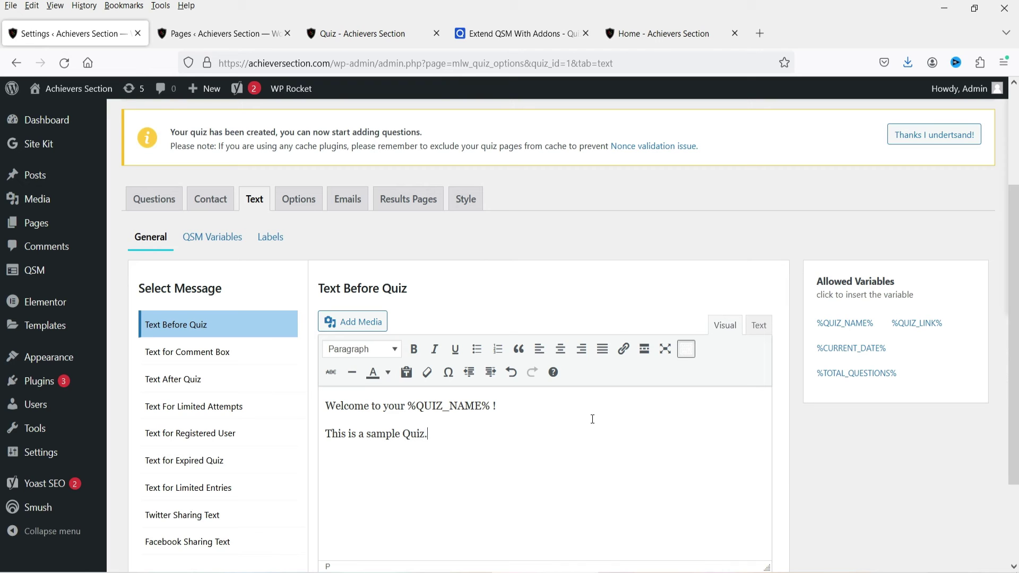
pyautogui.scroll(-2, 594, 417)
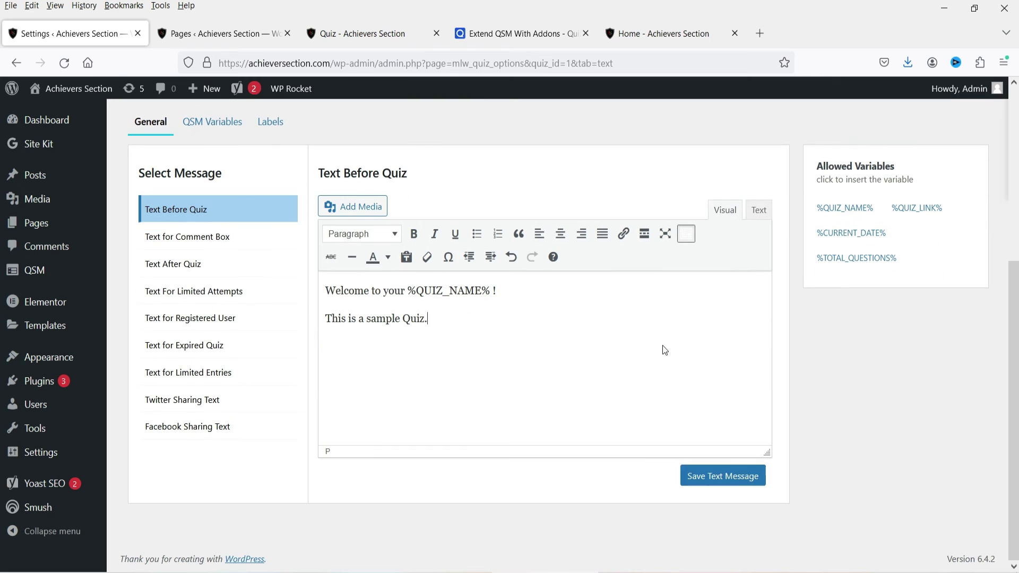
pyautogui.click(742, 482)
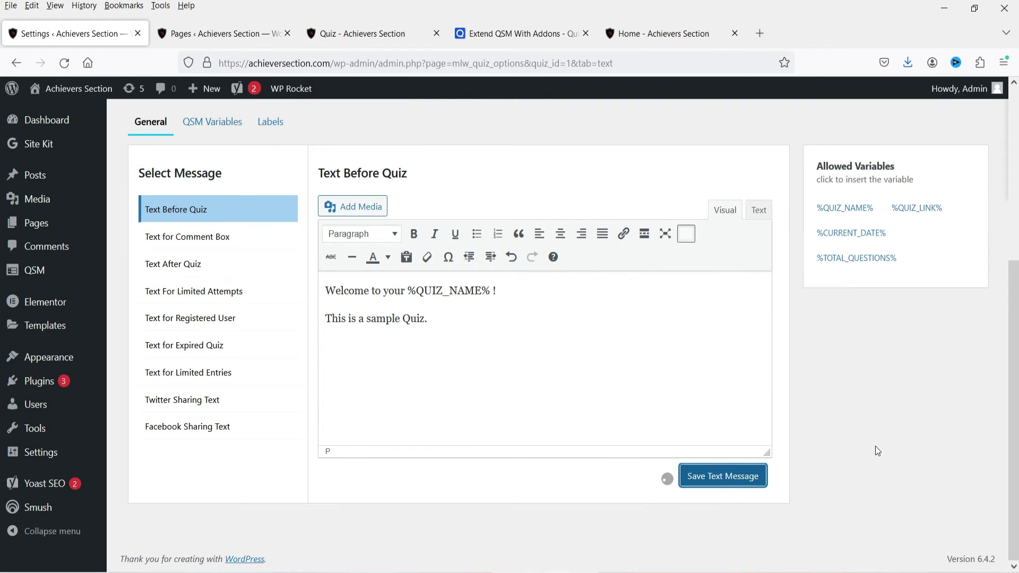
# Check the Text for Comment Box message, and save "Congrats! You have completed the quiz." as the Text After Quiz message.
pyautogui.click(186, 239)
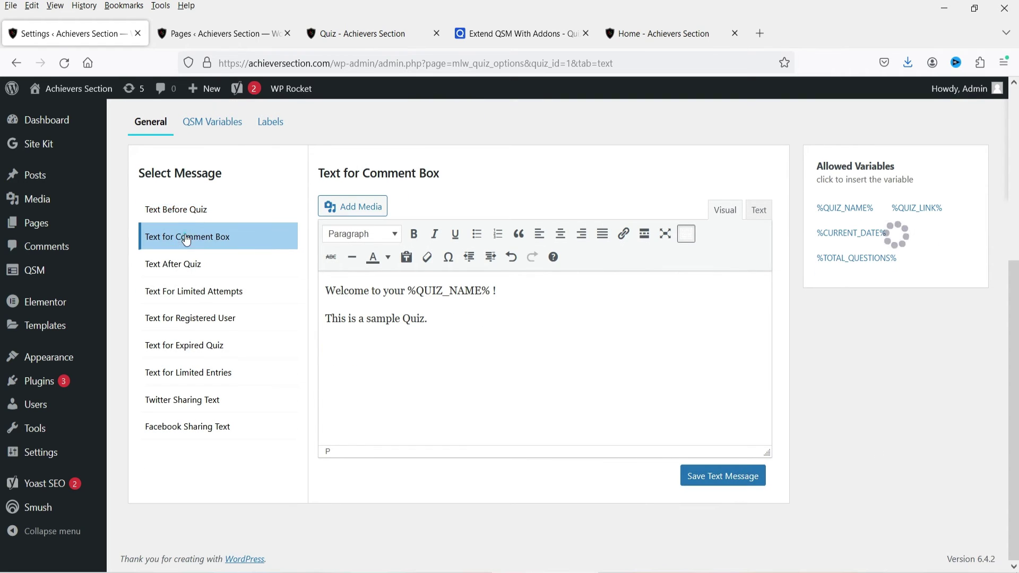
pyautogui.moveTo(573, 298); pyautogui.dragTo(336, 304)
pyautogui.click(483, 339)
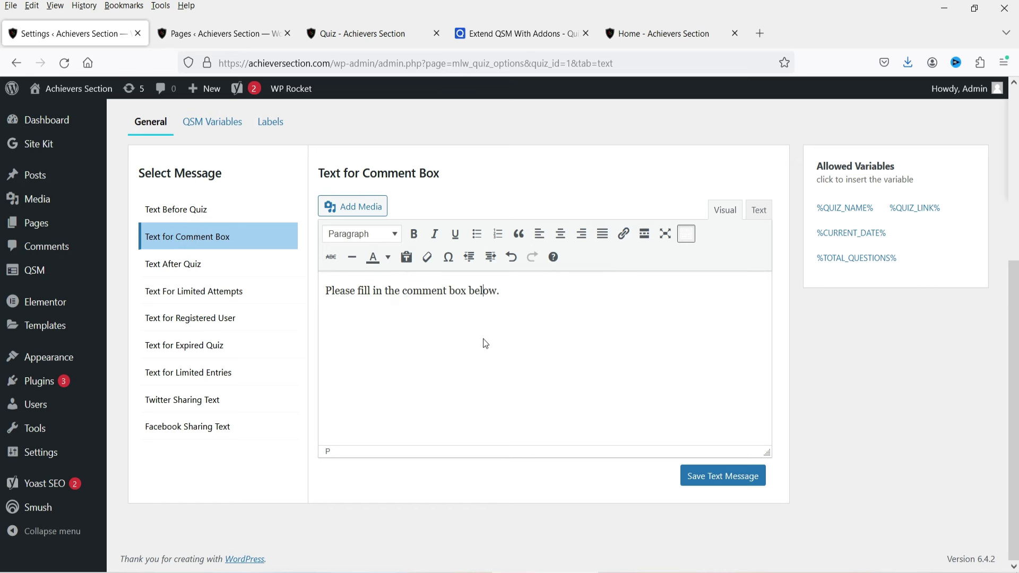
pyautogui.click(199, 264)
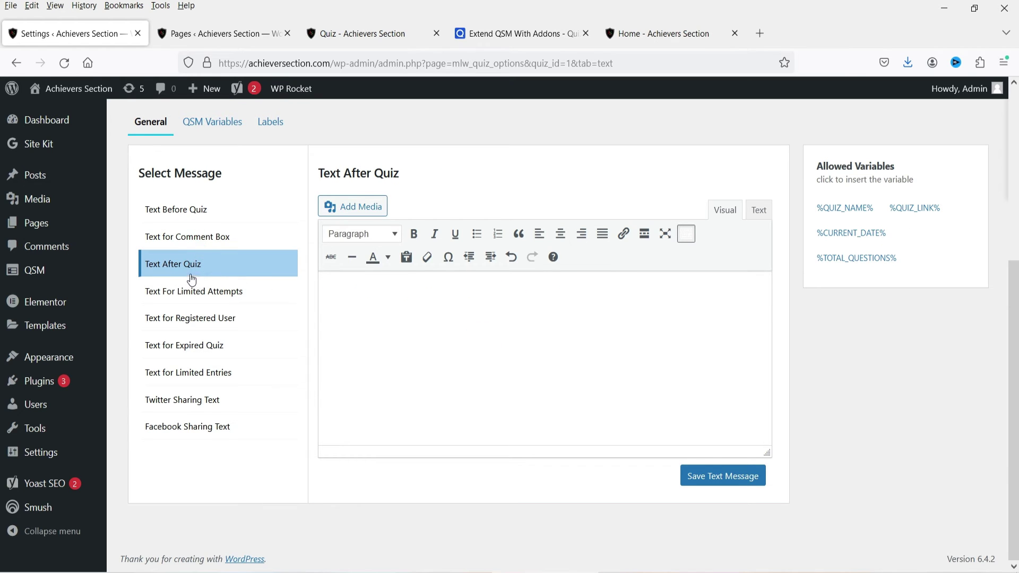
pyautogui.click(370, 316)
pyautogui.write('Congrats! You have completed the quiz.')
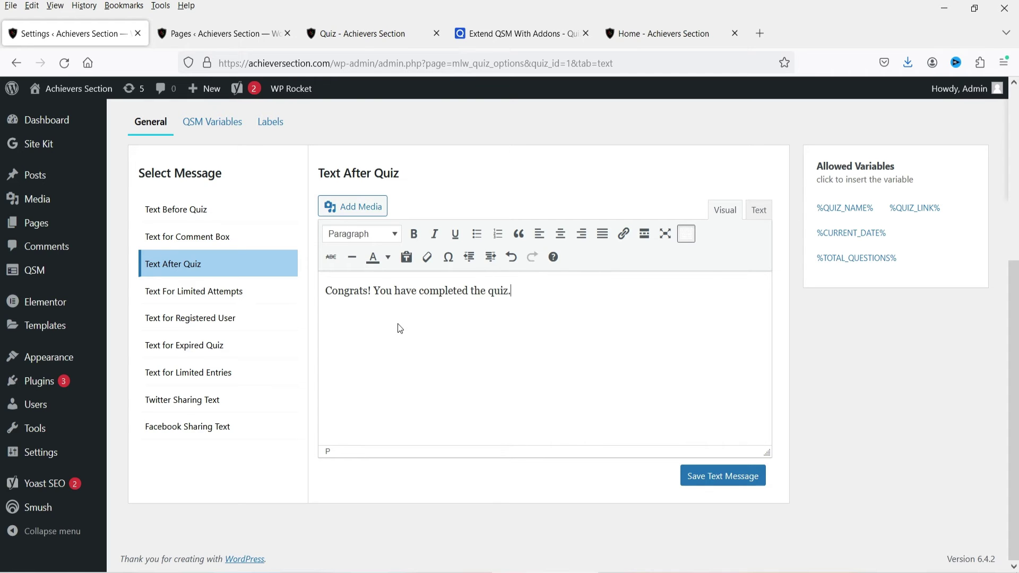
pyautogui.click(722, 480)
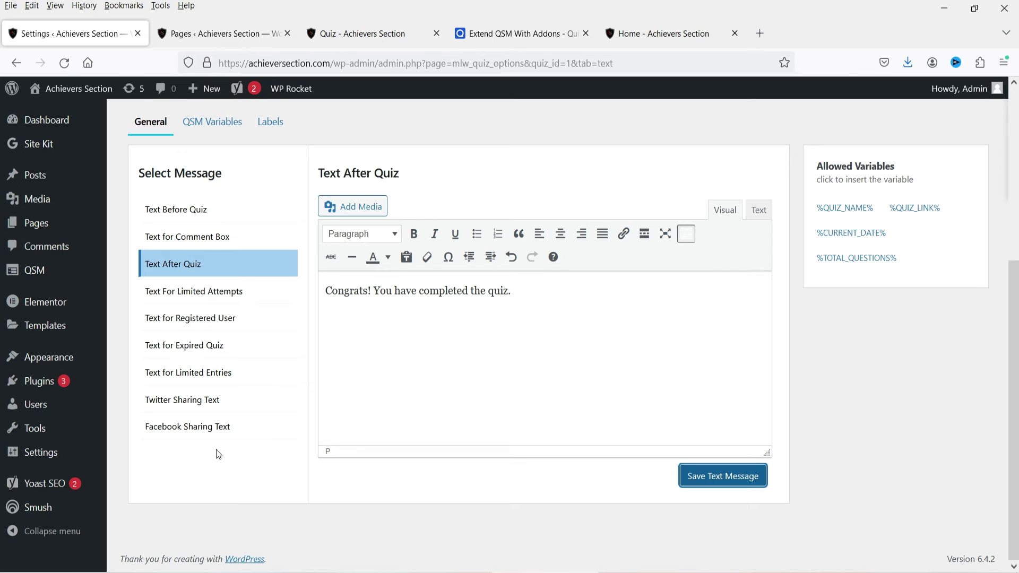
# Examine the %QUESTIONS_ANSWERS% text template among the quiz's QSM Variables.
pyautogui.scroll(2, 375, 382)
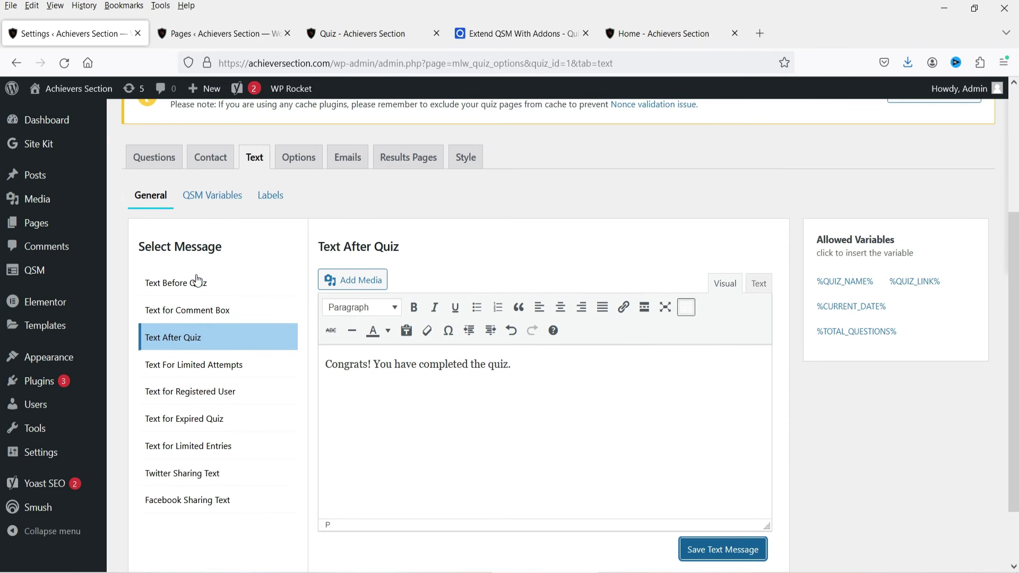
pyautogui.click(212, 195)
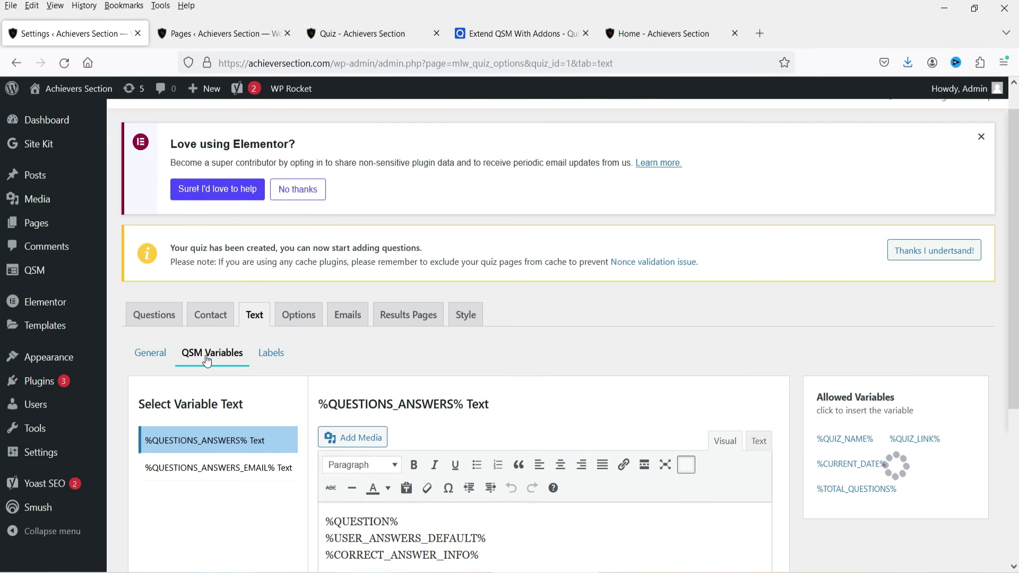
pyautogui.scroll(-2, 361, 351)
pyautogui.doubleClick(417, 448)
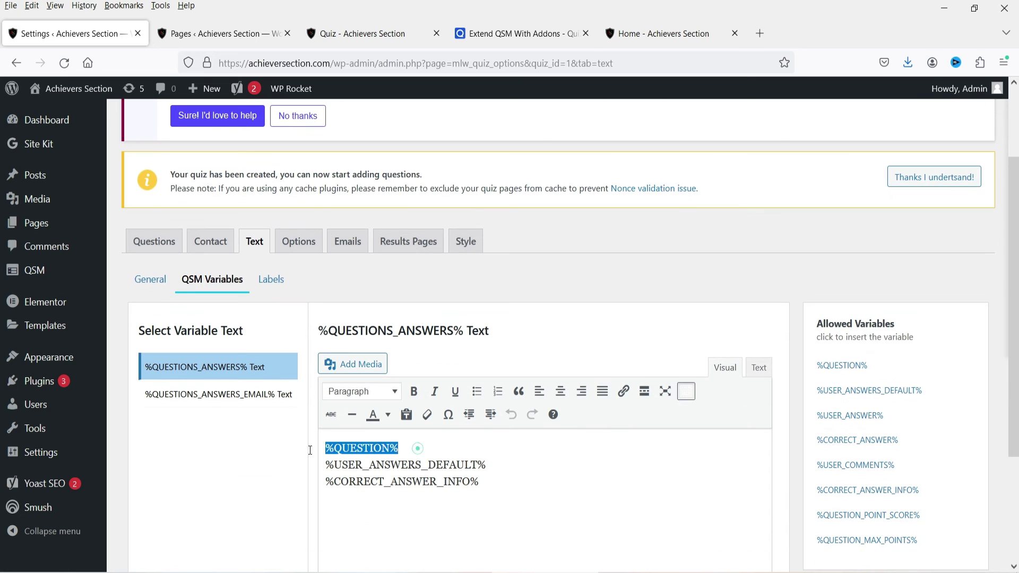
pyautogui.click(518, 468)
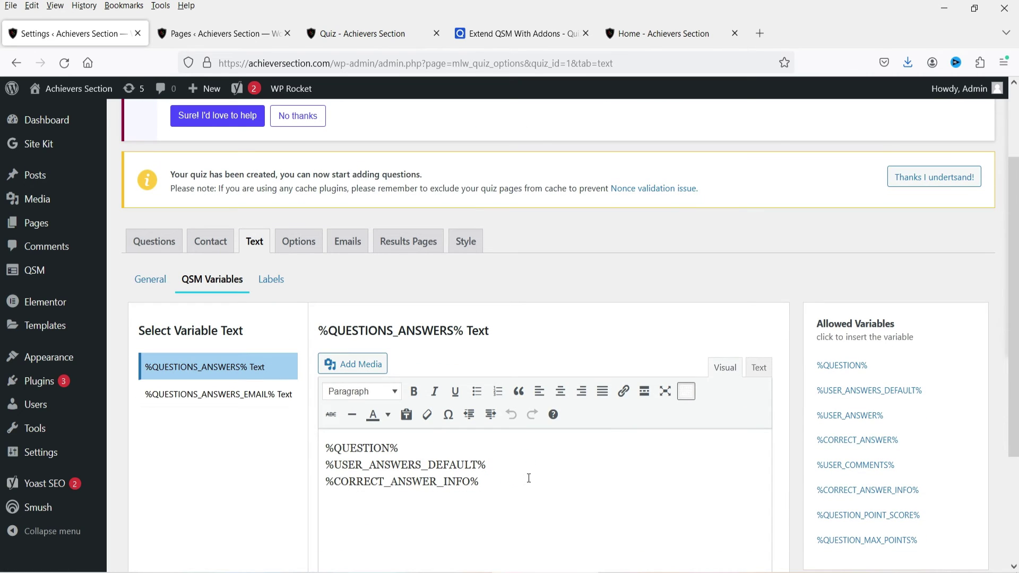
# Examine the quiz's General options, including quiz type, grading system, answer logic, user login and question limits.
pyautogui.click(314, 245)
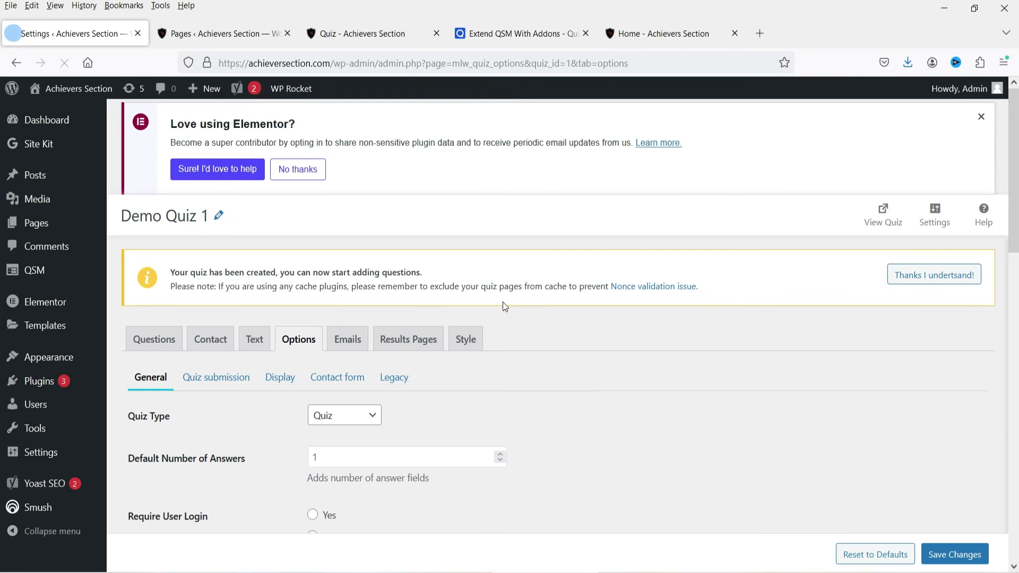
pyautogui.scroll(-3, 504, 306)
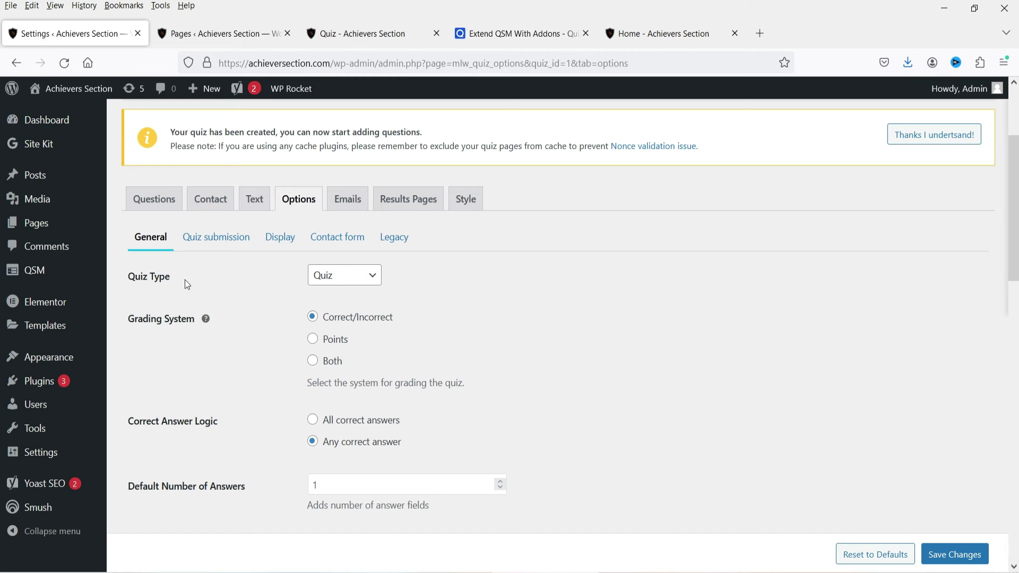
pyautogui.click(337, 275)
pyautogui.click(607, 313)
pyautogui.scroll(-4, 449, 328)
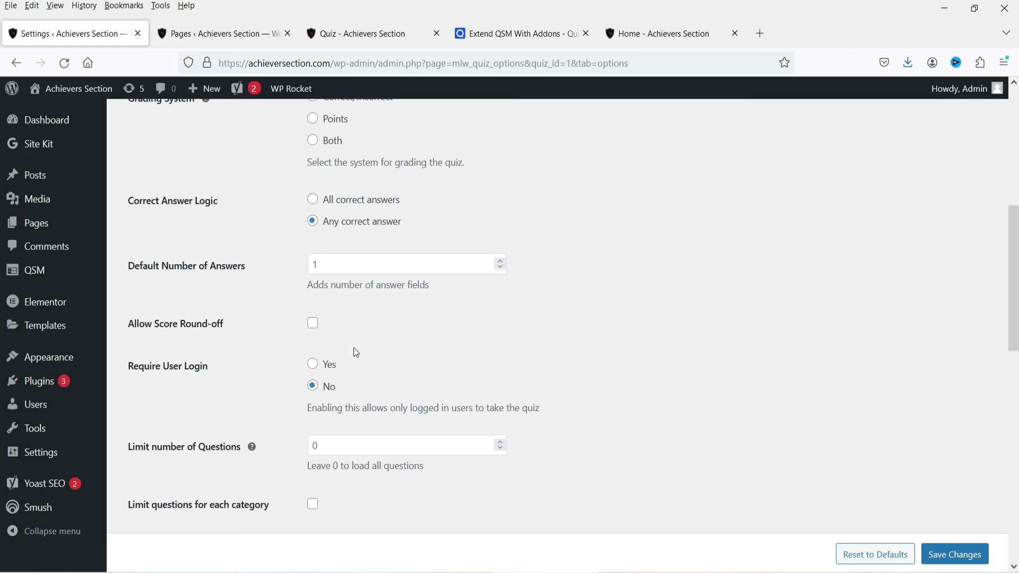
pyautogui.scroll(-3, 358, 223)
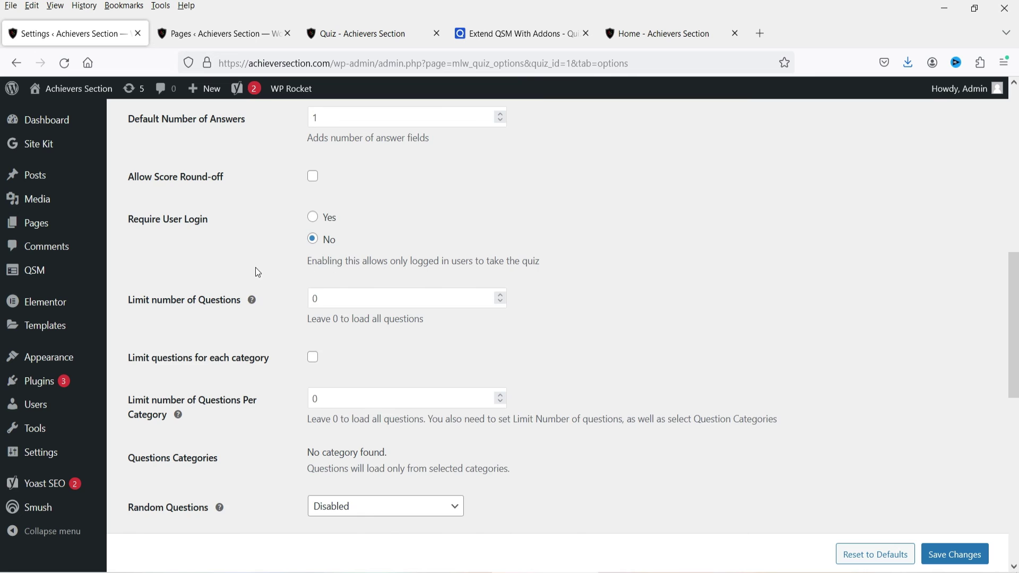
pyautogui.scroll(10, 258, 272)
# Set Limit Attempts to 1 in the quiz submission options and check the help for Limit Attempts and Limit Entries.
pyautogui.click(218, 386)
pyautogui.scroll(-3, 578, 345)
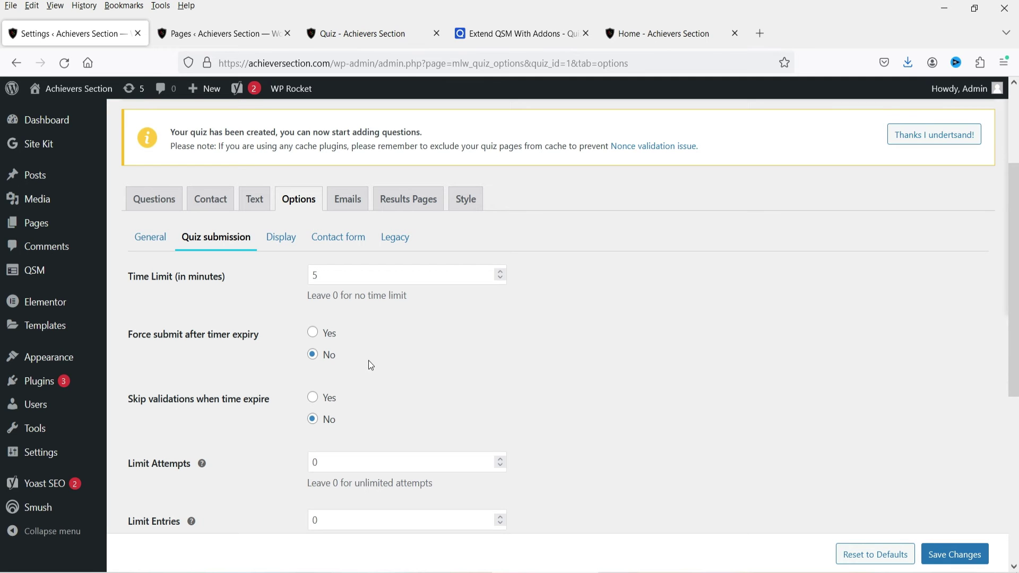
pyautogui.scroll(-4, 382, 364)
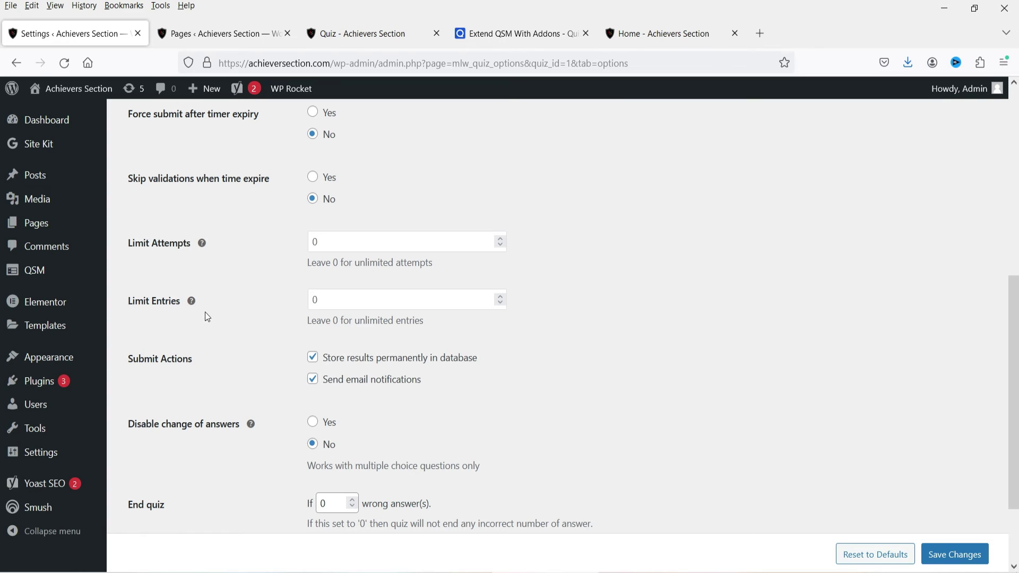
pyautogui.doubleClick(333, 240)
pyautogui.write('1')
pyautogui.moveTo(202, 244)
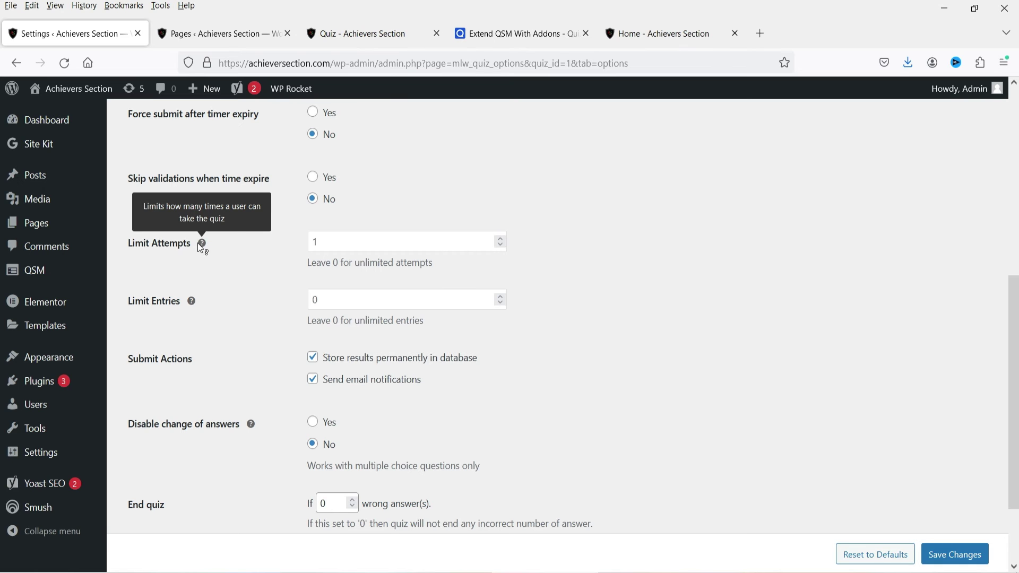
pyautogui.moveTo(192, 302)
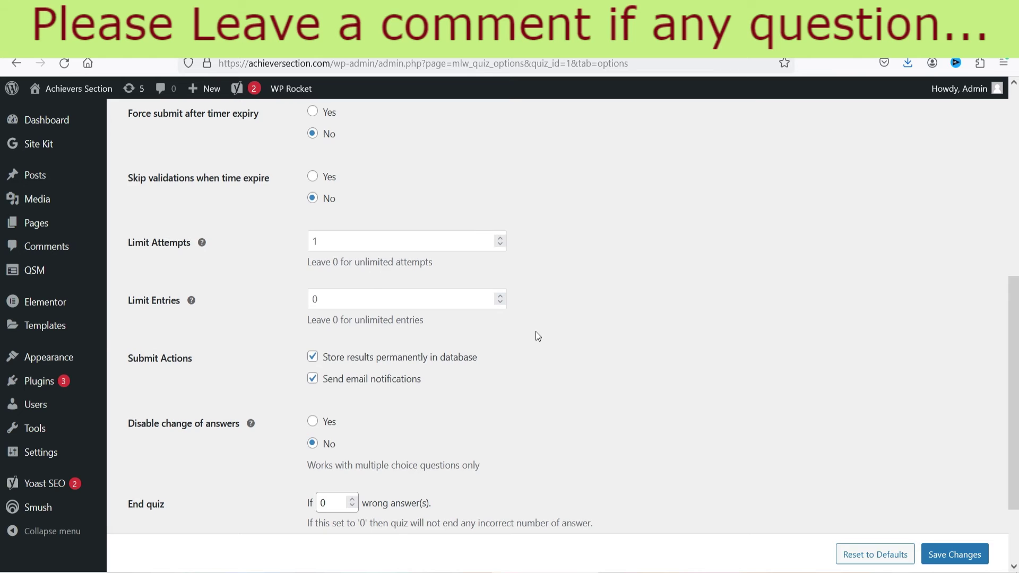
# Examine the remaining quiz submission options: submit actions, disabling answer changes, End quiz and Retake Quiz.
pyautogui.scroll(-2, 342, 297)
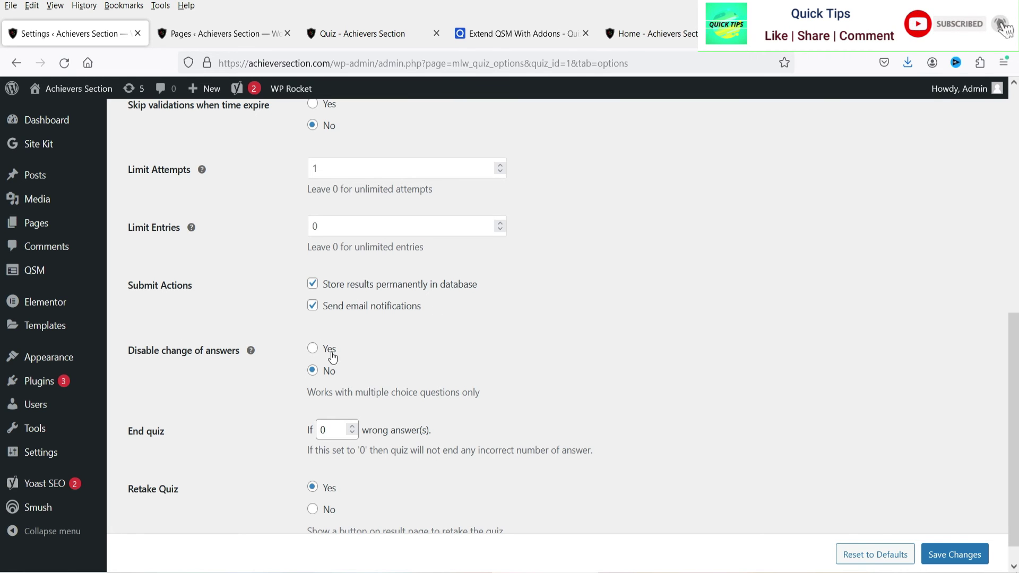
pyautogui.scroll(-1, 255, 361)
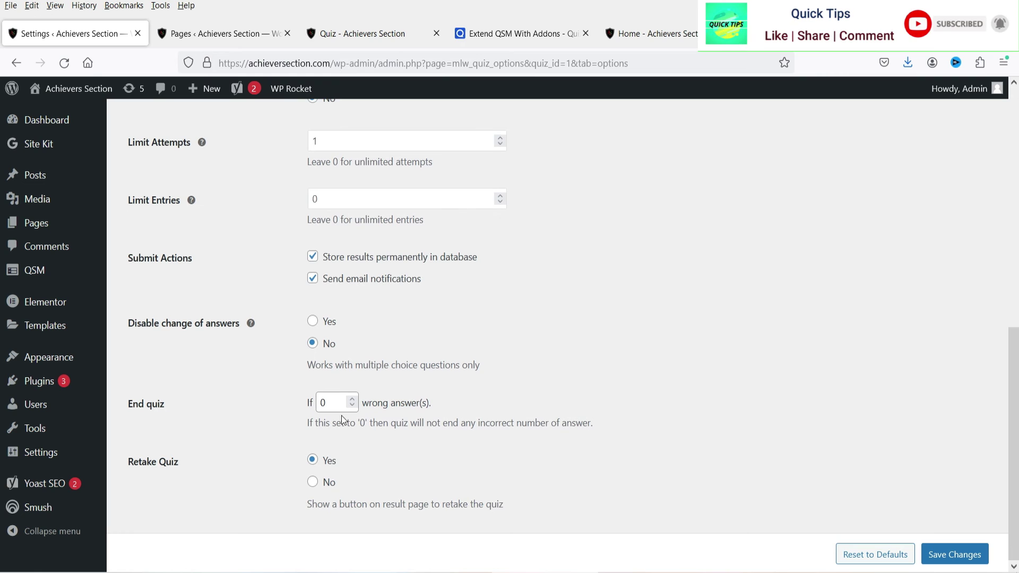
pyautogui.doubleClick(329, 403)
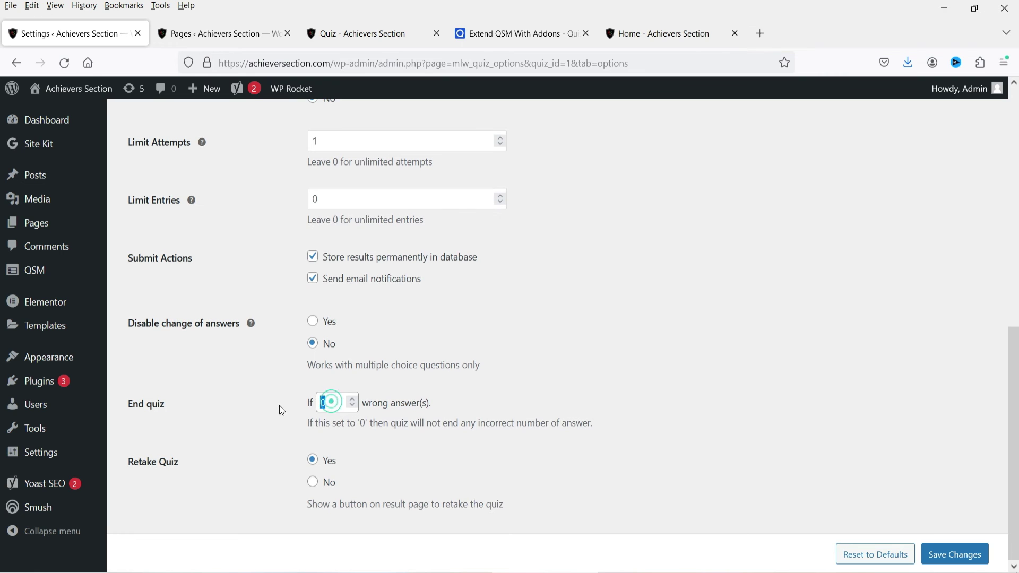
pyautogui.click(249, 403)
pyautogui.scroll(10, 619, 336)
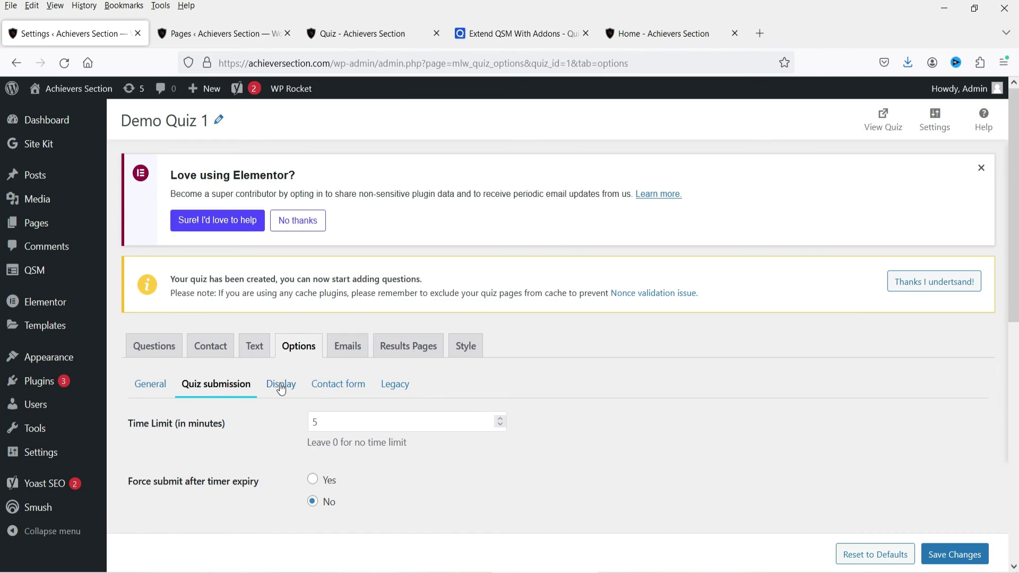
# Enable the progress bar, question numbers and inline results in the quiz's display options, and save the changes.
pyautogui.click(281, 389)
pyautogui.scroll(-2, 663, 377)
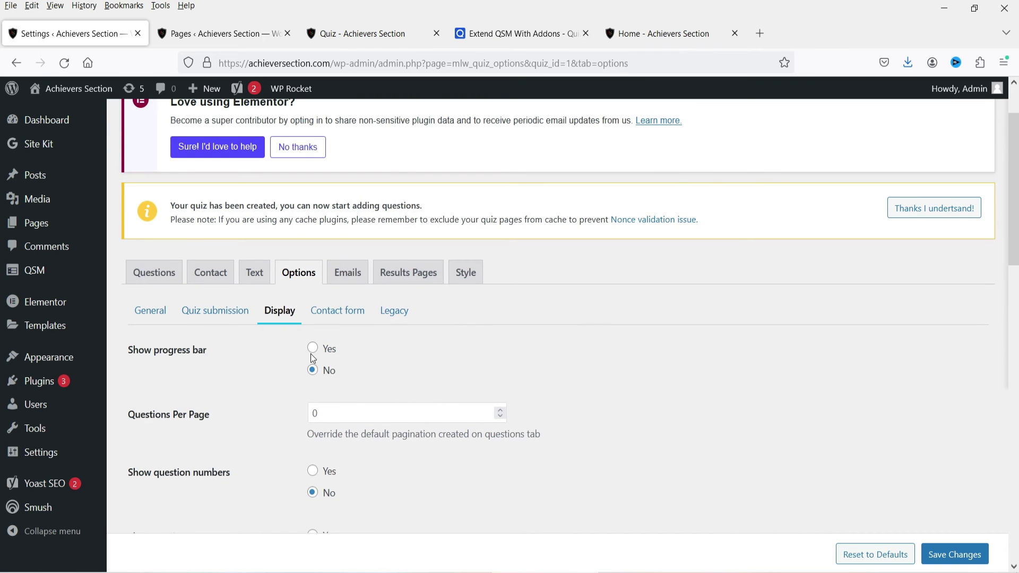
pyautogui.click(312, 348)
pyautogui.scroll(-5, 229, 416)
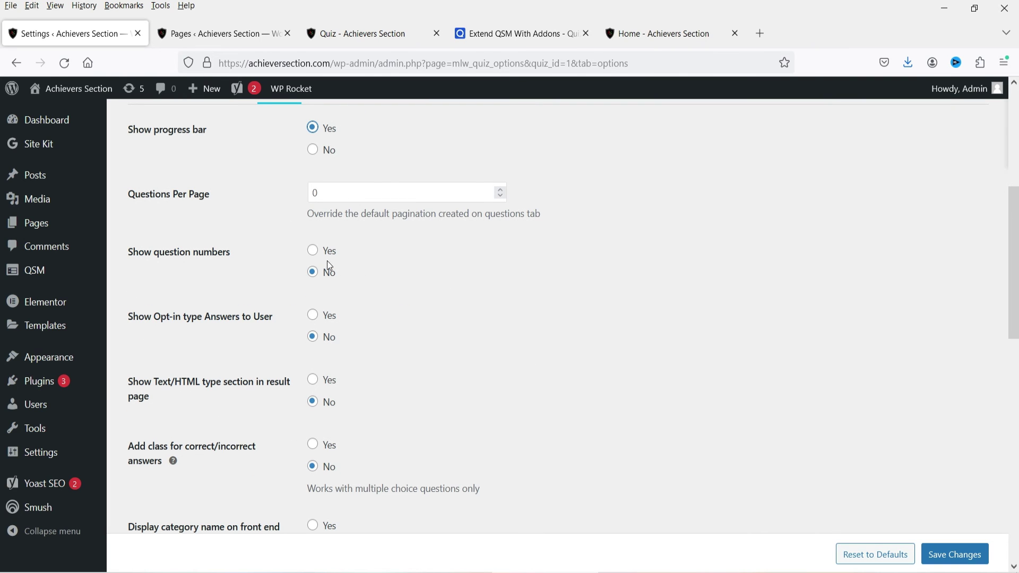
pyautogui.click(320, 258)
pyautogui.scroll(-5, 201, 326)
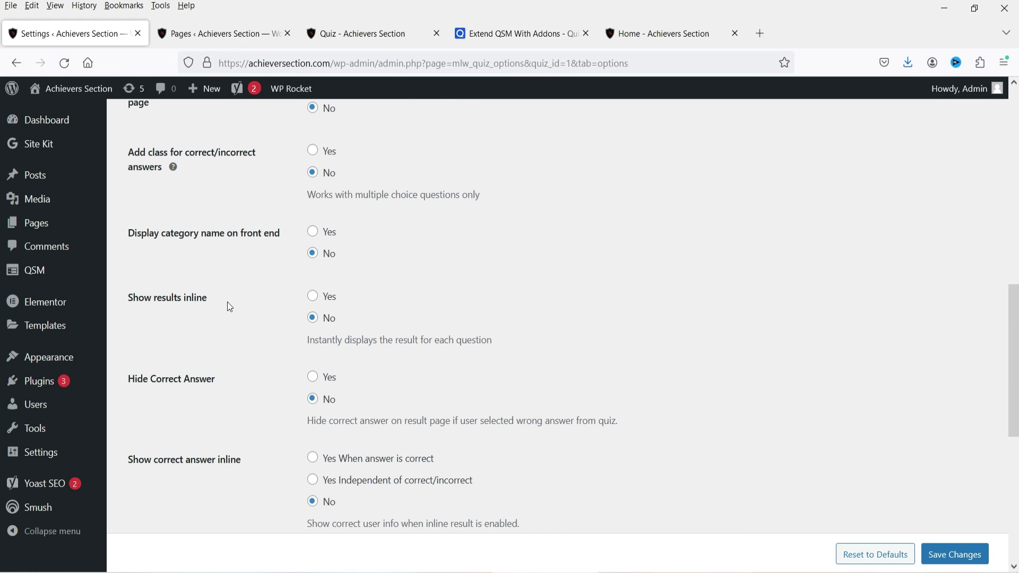
pyautogui.click(311, 300)
pyautogui.scroll(-3, 234, 313)
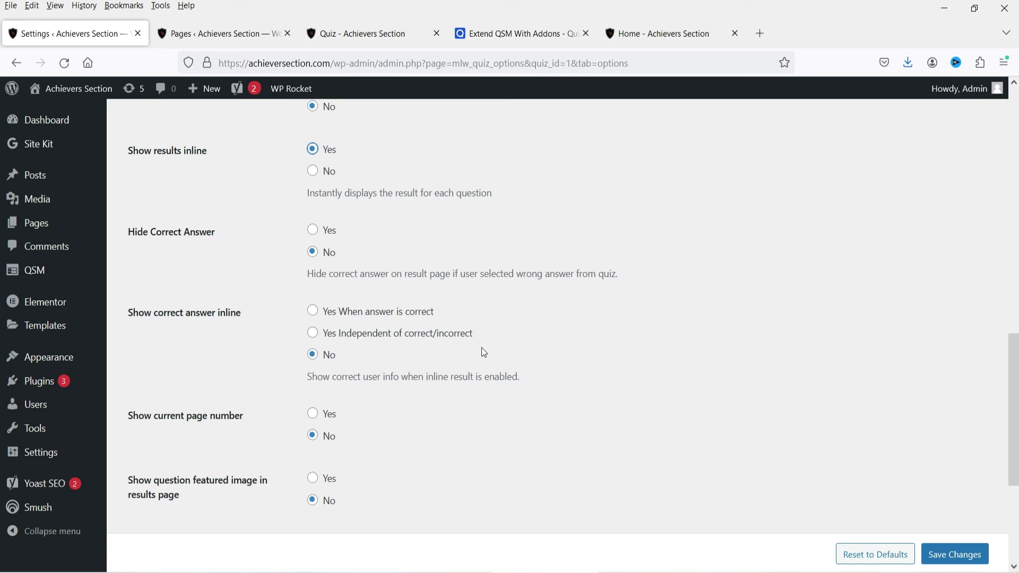
pyautogui.scroll(-3, 238, 364)
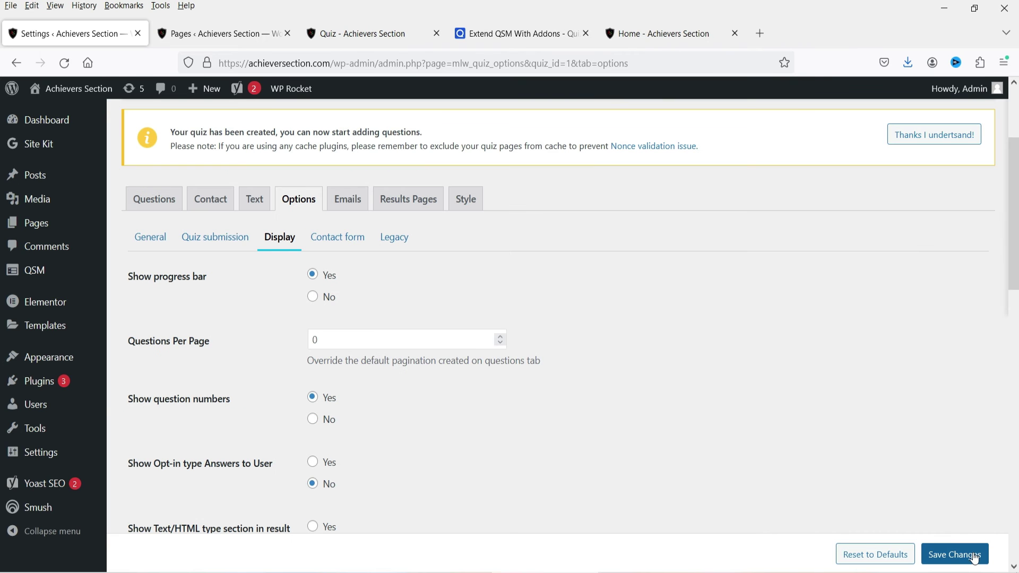
pyautogui.click(972, 555)
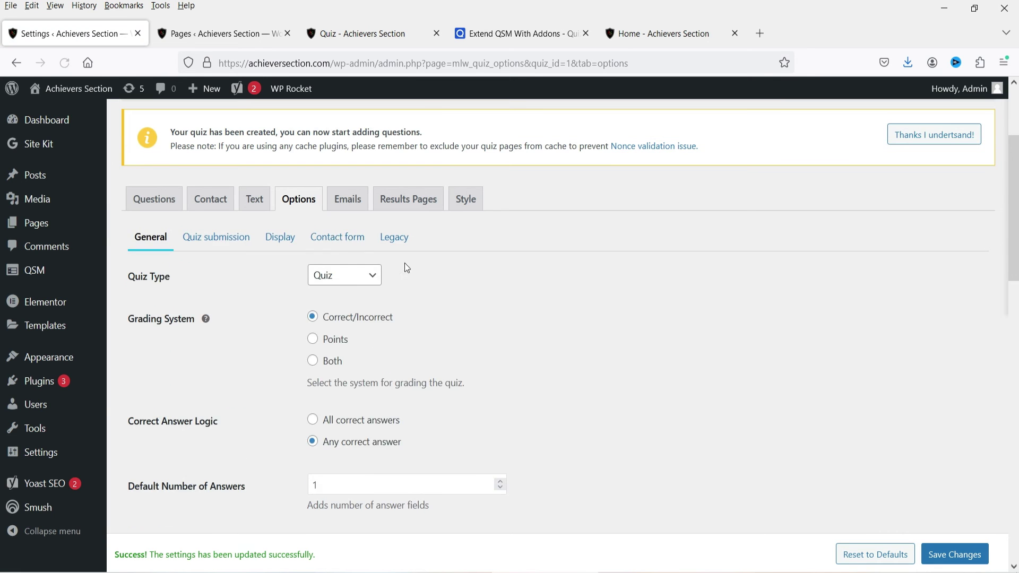
# Review the quiz's contact form options and its legacy options.
pyautogui.click(337, 237)
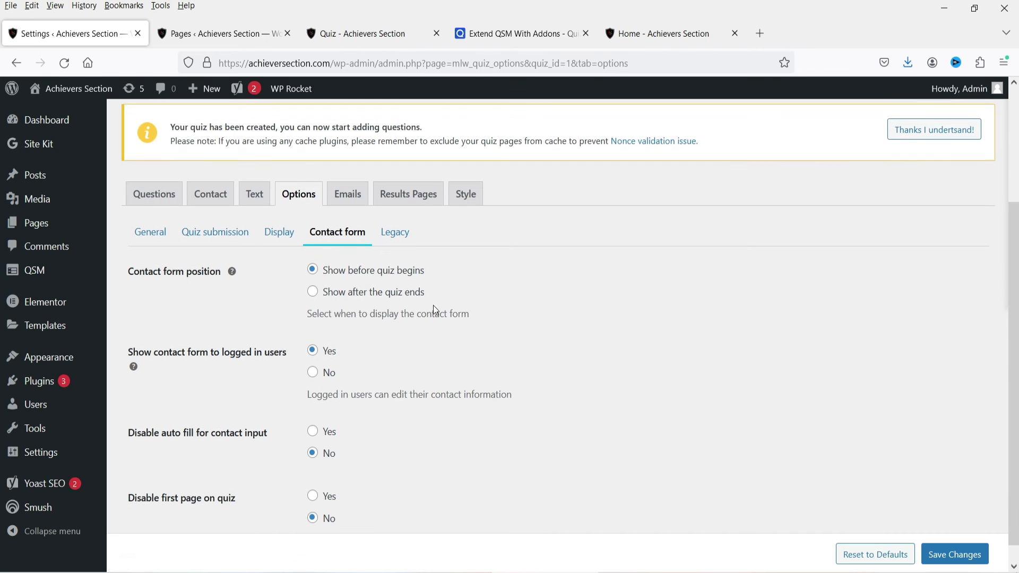
pyautogui.scroll(-1, 433, 306)
pyautogui.click(393, 212)
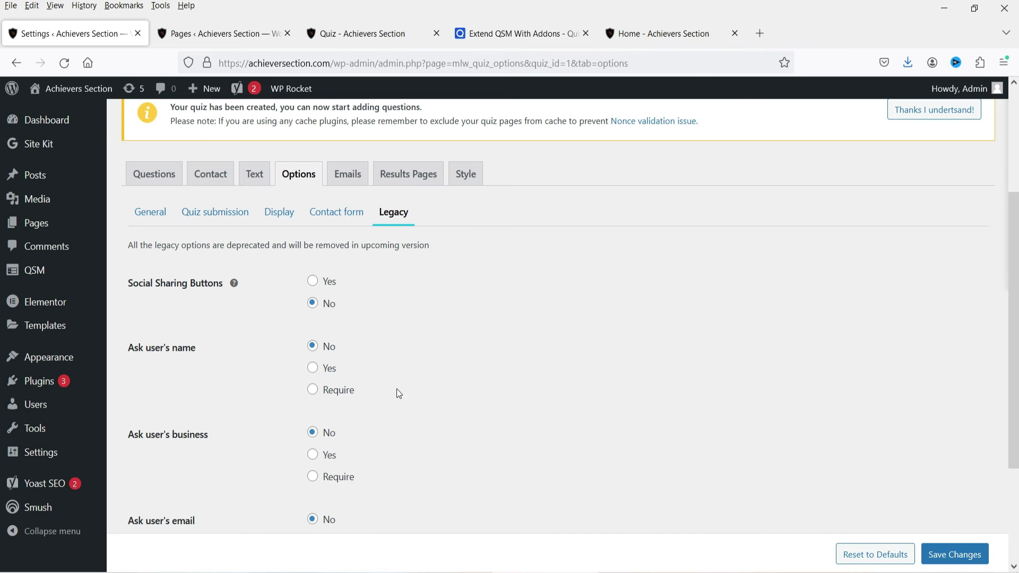
pyautogui.scroll(3, 397, 389)
# Examine the email template sent to %USER_EMAIL% and check which fields the quiz's contact form collects.
pyautogui.click(351, 342)
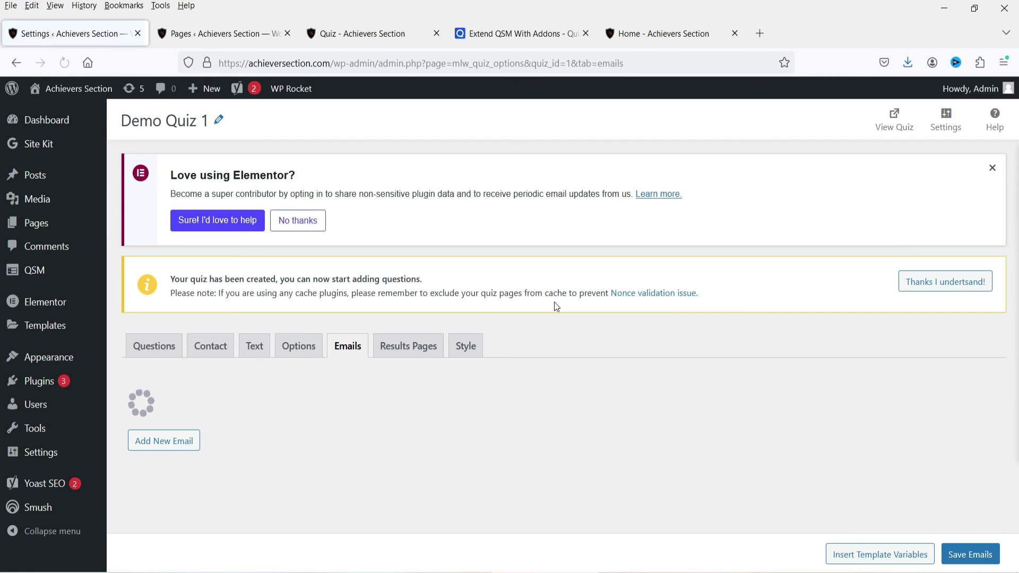
pyautogui.scroll(-4, 427, 305)
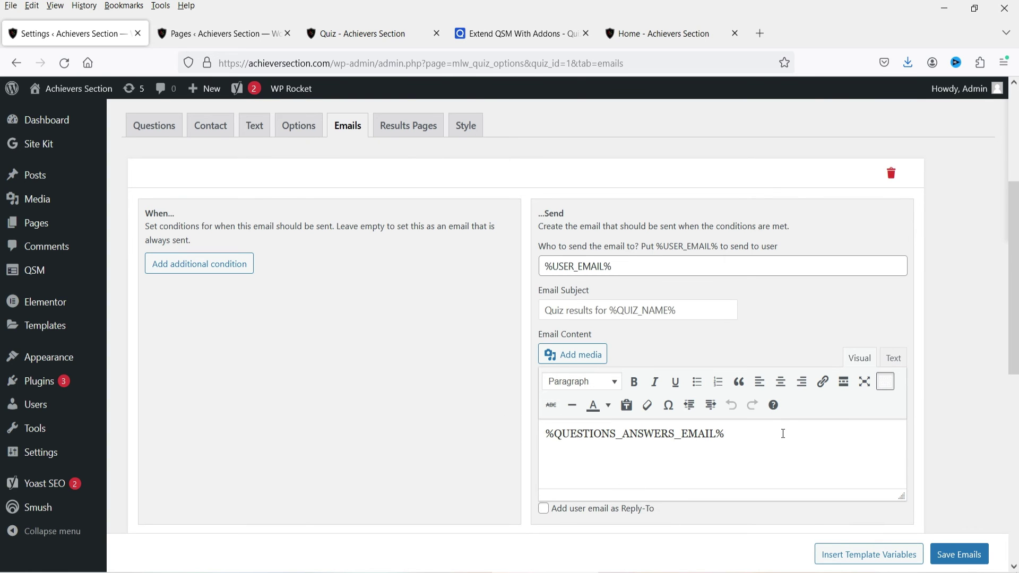
pyautogui.moveTo(775, 433); pyautogui.dragTo(546, 432)
pyautogui.click(763, 429)
pyautogui.tripleClick(630, 265)
pyautogui.click(406, 326)
pyautogui.click(208, 132)
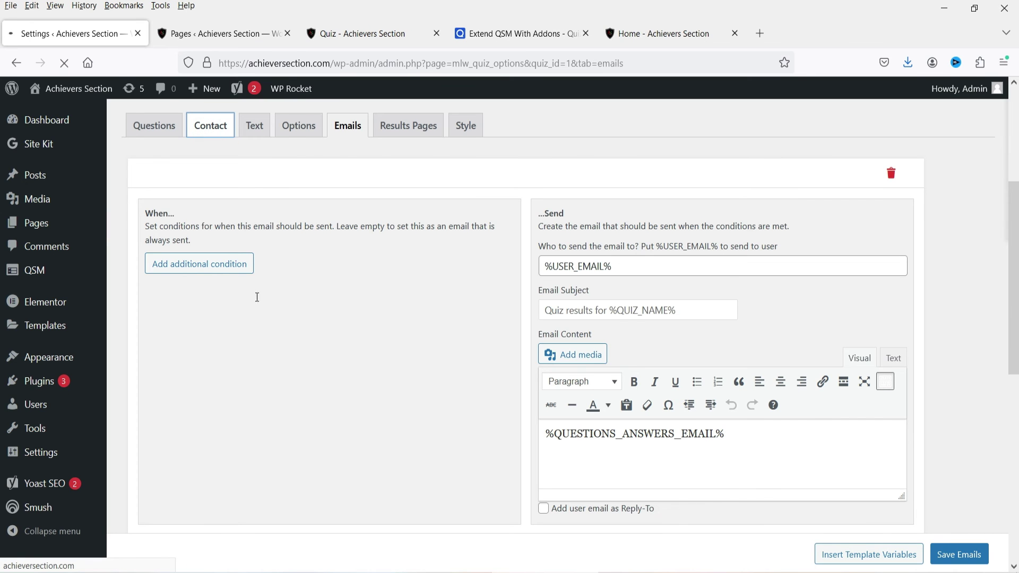
pyautogui.scroll(-2, 451, 408)
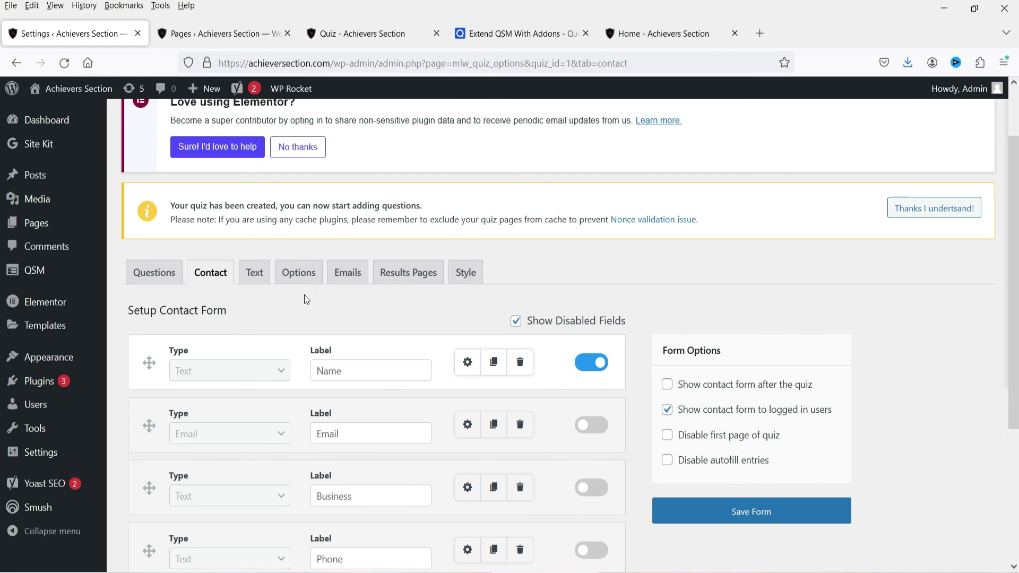
# Examine the second email template, which goes to the site administrator, and compare it with the user's email.
pyautogui.click(351, 271)
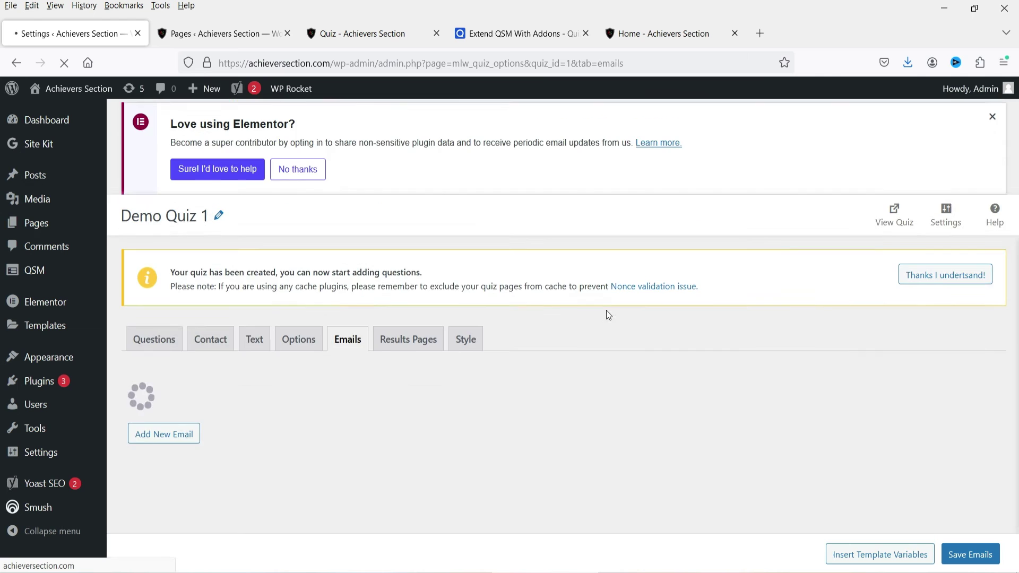
pyautogui.scroll(-10, 605, 307)
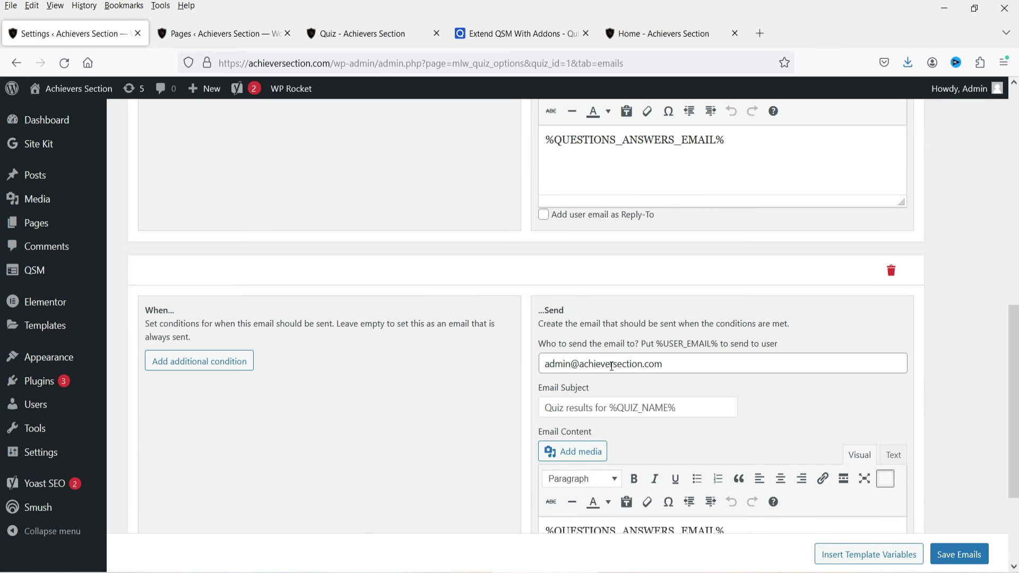
pyautogui.moveTo(690, 366); pyautogui.dragTo(509, 379)
pyautogui.click(400, 403)
pyautogui.scroll(-1, 739, 402)
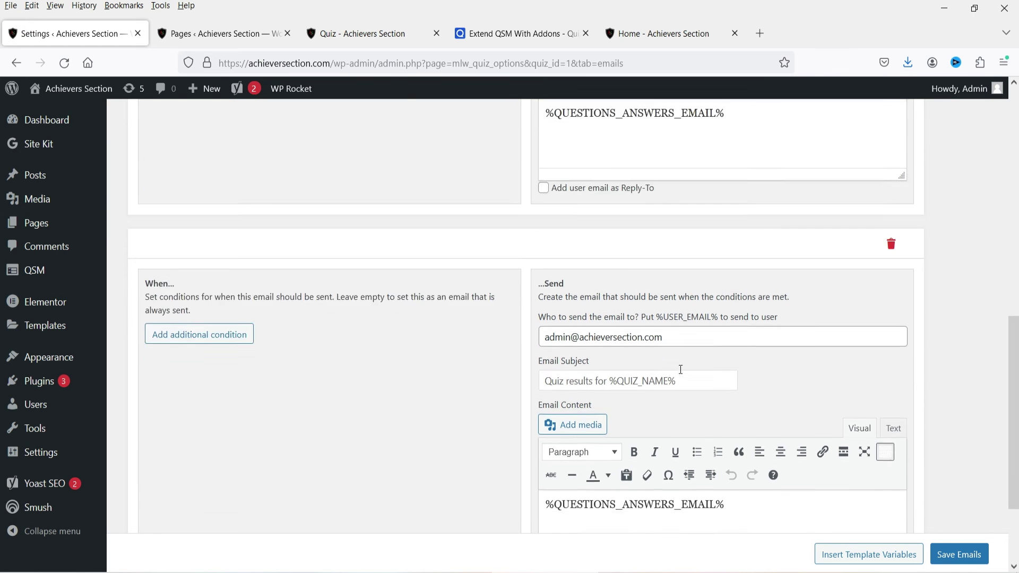
pyautogui.scroll(6, 690, 371)
pyautogui.click(751, 291)
pyautogui.scroll(4, 756, 291)
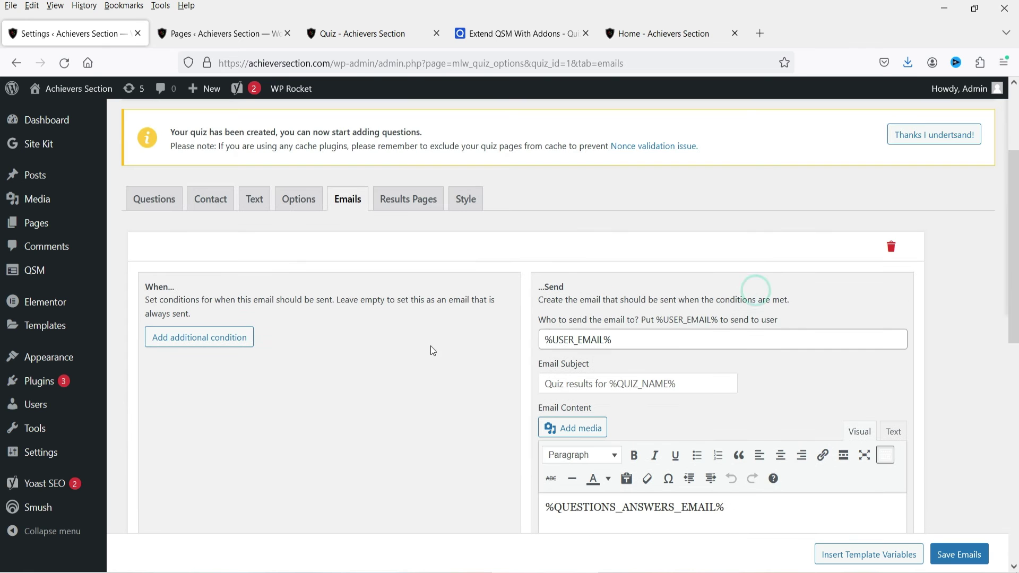
# Delete the sentence "You can edit this message on the "Results Pages" tab." from the default results page message.
pyautogui.click(409, 199)
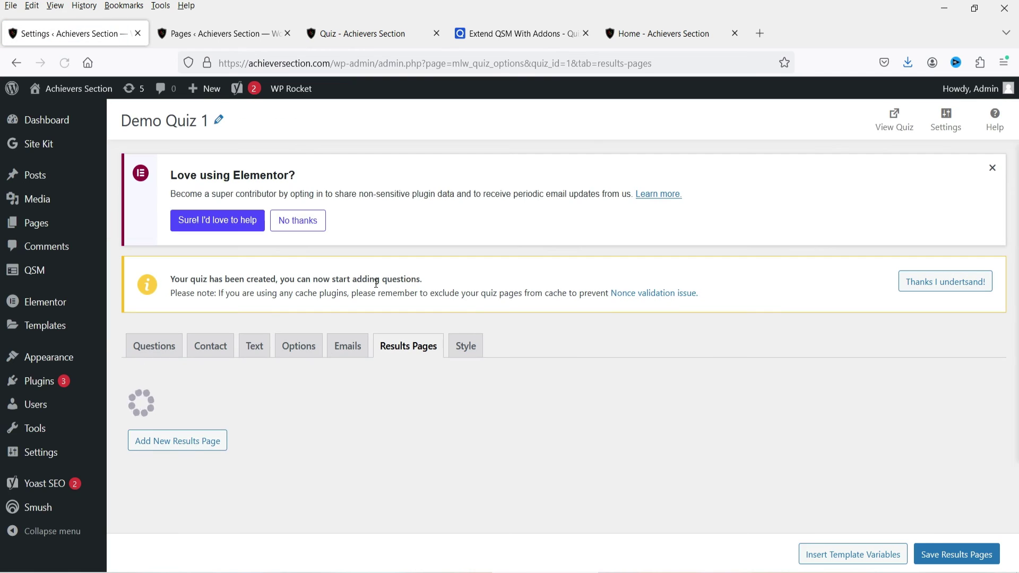
pyautogui.scroll(-3, 545, 282)
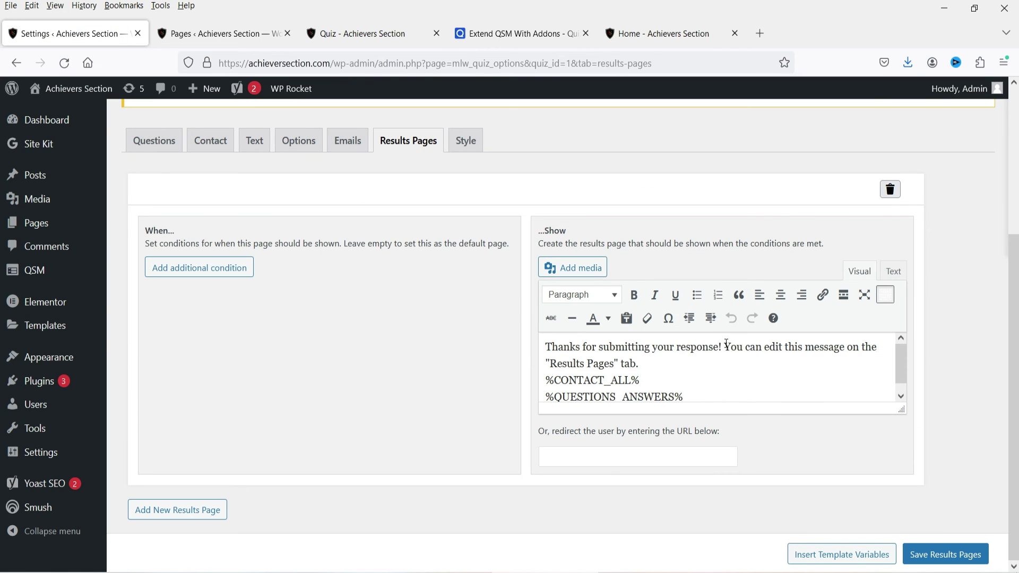
pyautogui.moveTo(726, 346); pyautogui.dragTo(822, 364)
pyautogui.press('BackSpace')
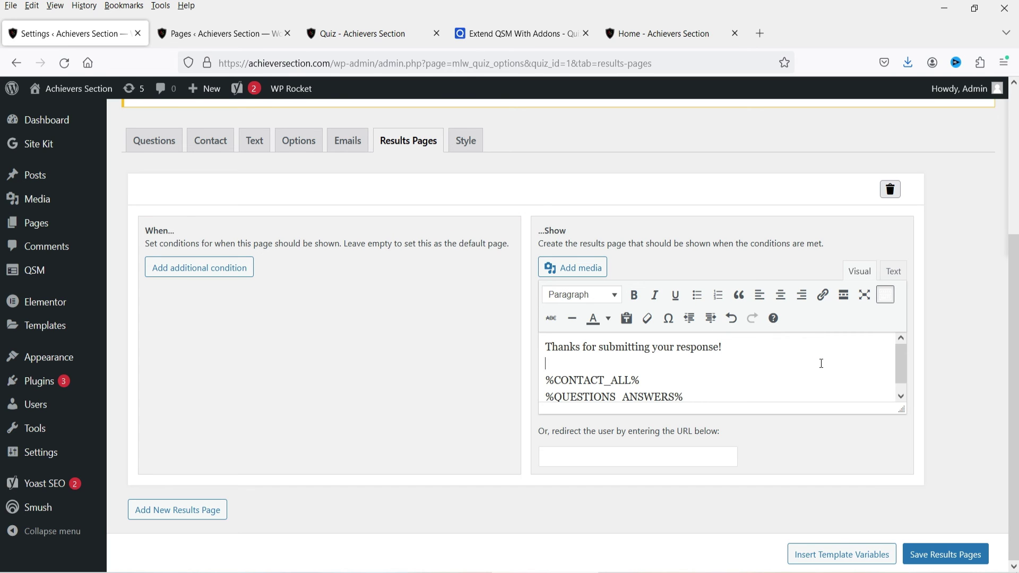
pyautogui.click(772, 355)
# Add "Thanks!" below %QUESTIONS_ANSWERS% in the results page message, leave the redirect URL empty, and save the results page.
pyautogui.scroll(-1, 813, 361)
pyautogui.click(740, 389)
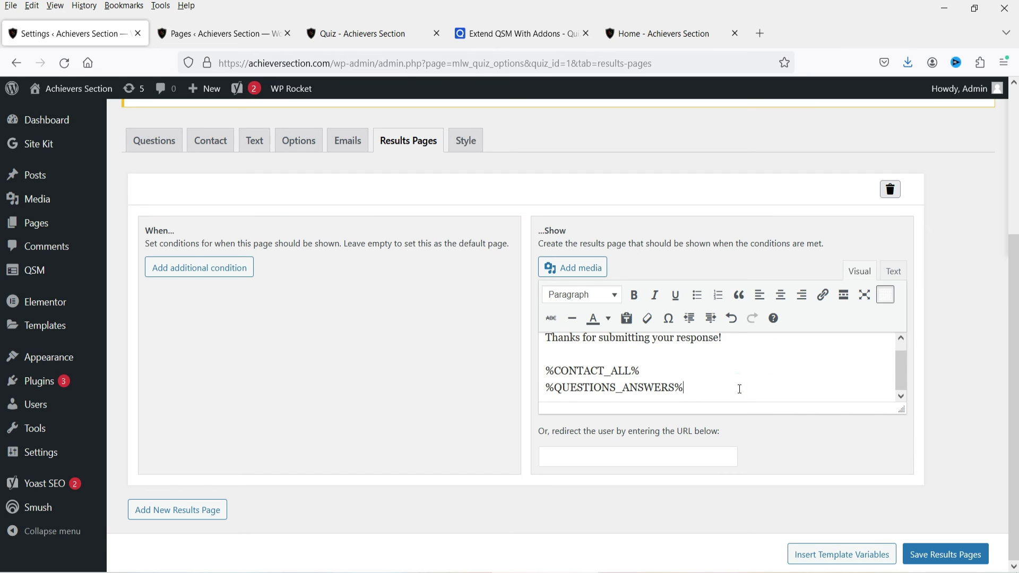
pyautogui.press('Return')
pyautogui.press('Return')
pyautogui.write('Thanks!')
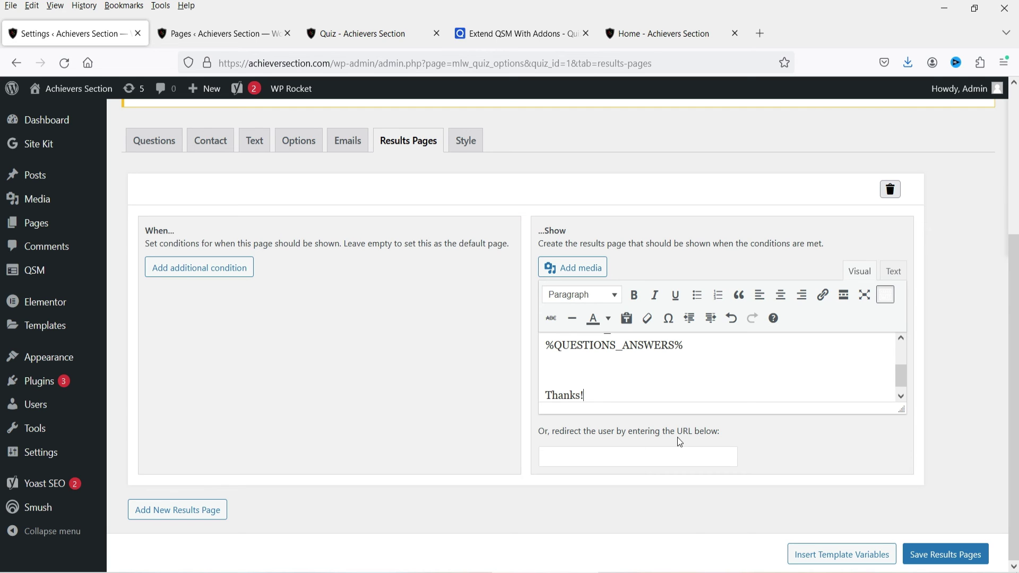
pyautogui.click(595, 458)
pyautogui.click(947, 556)
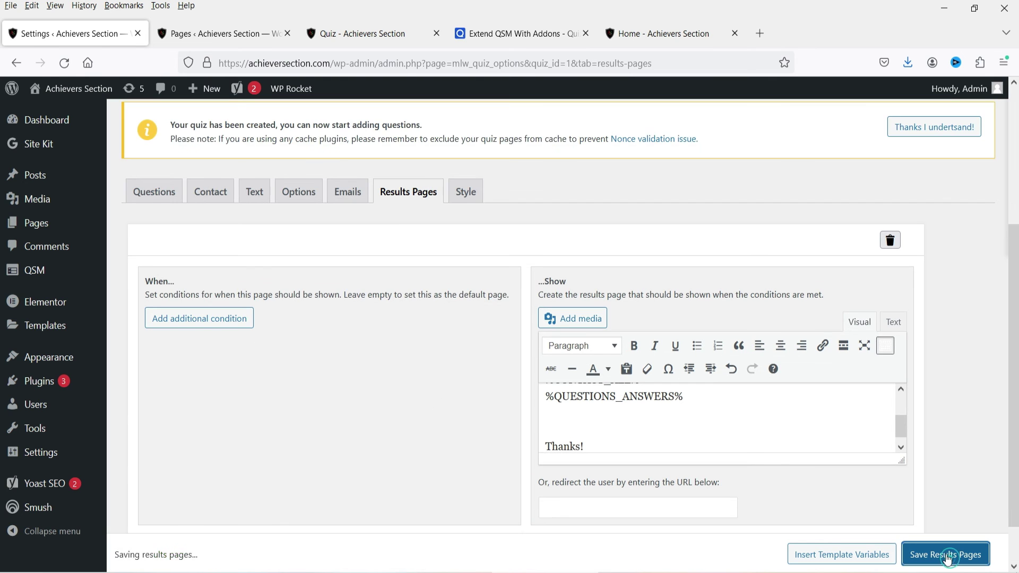
# Look through the quiz's style settings, examining the available themes and the empty custom CSS editor.
pyautogui.click(471, 192)
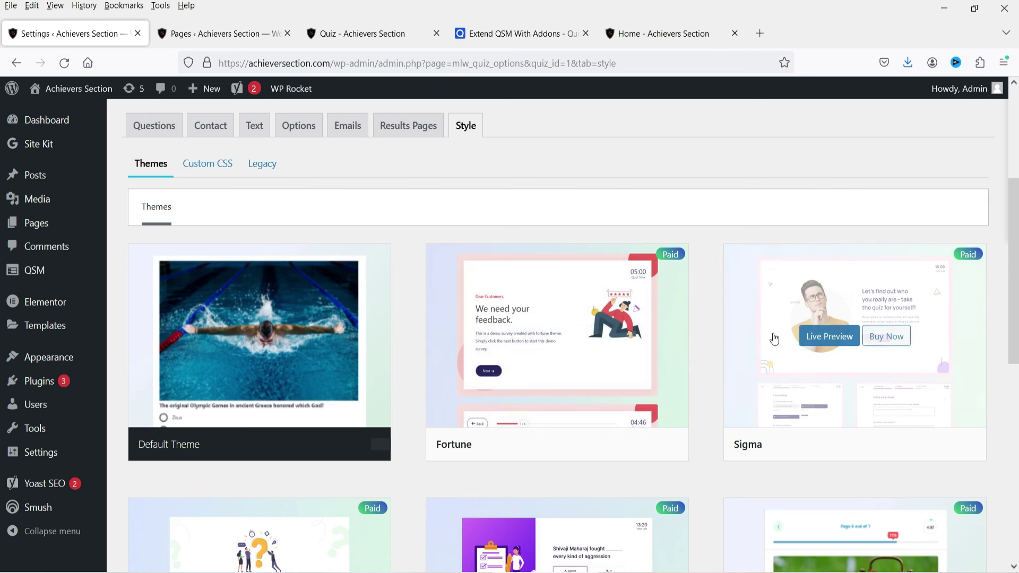
pyautogui.scroll(-3, 742, 319)
pyautogui.scroll(4, 865, 421)
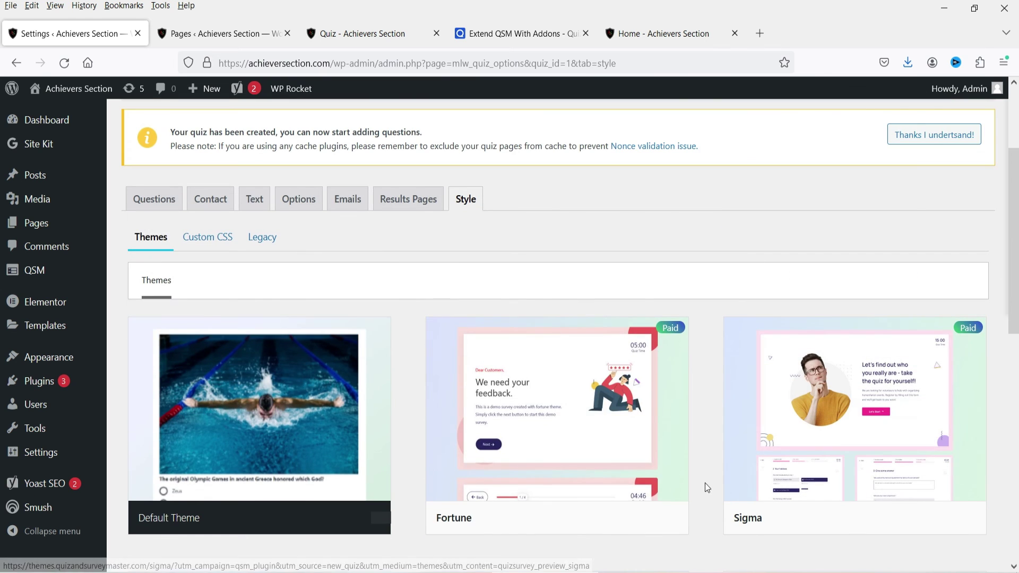
pyautogui.click(207, 239)
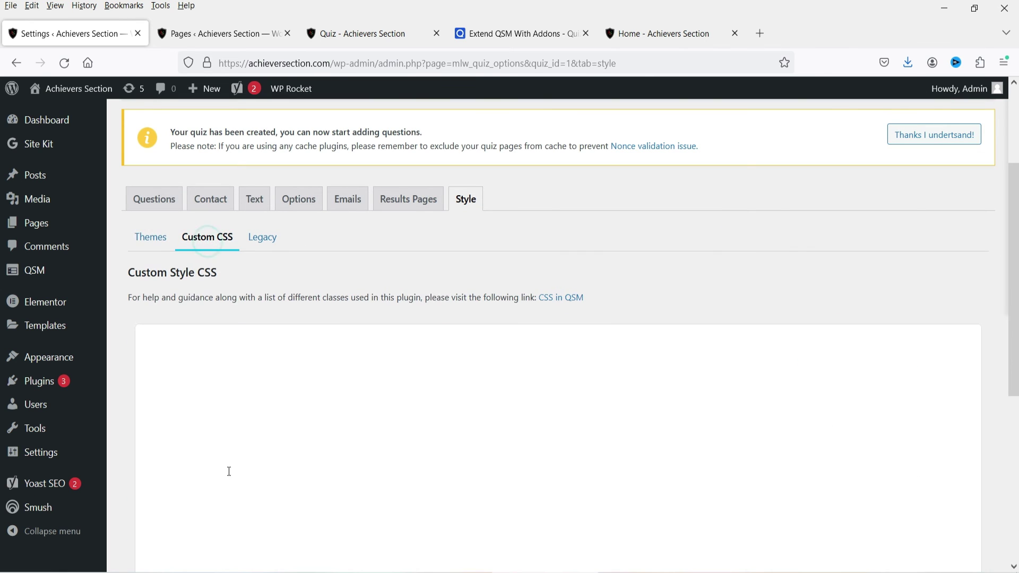
pyautogui.click(233, 411)
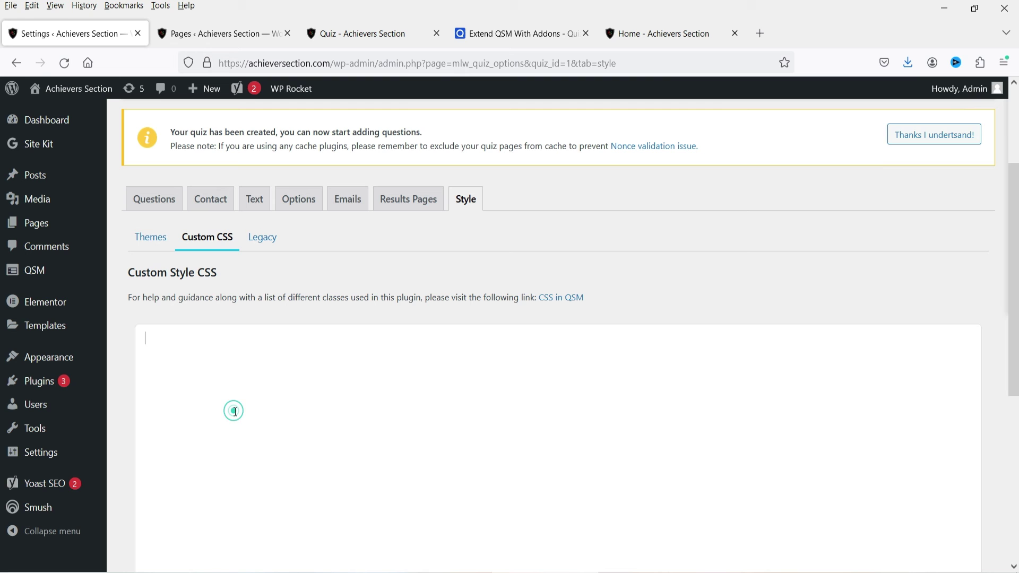
# Set the quiz's legacy style to Emerald and save the quiz style.
pyautogui.click(265, 237)
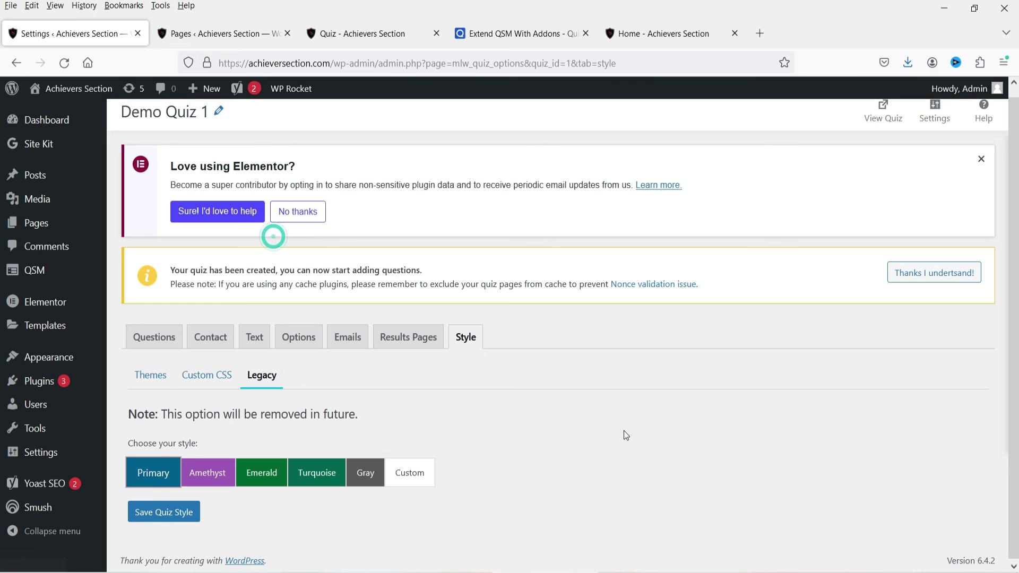
pyautogui.click(261, 475)
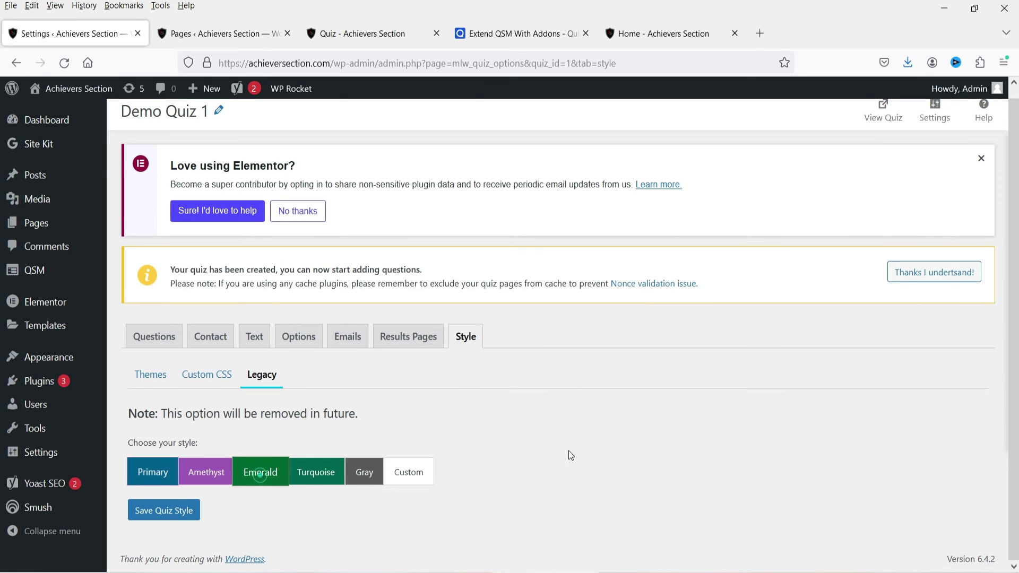
pyautogui.click(152, 477)
pyautogui.click(266, 480)
pyautogui.click(160, 512)
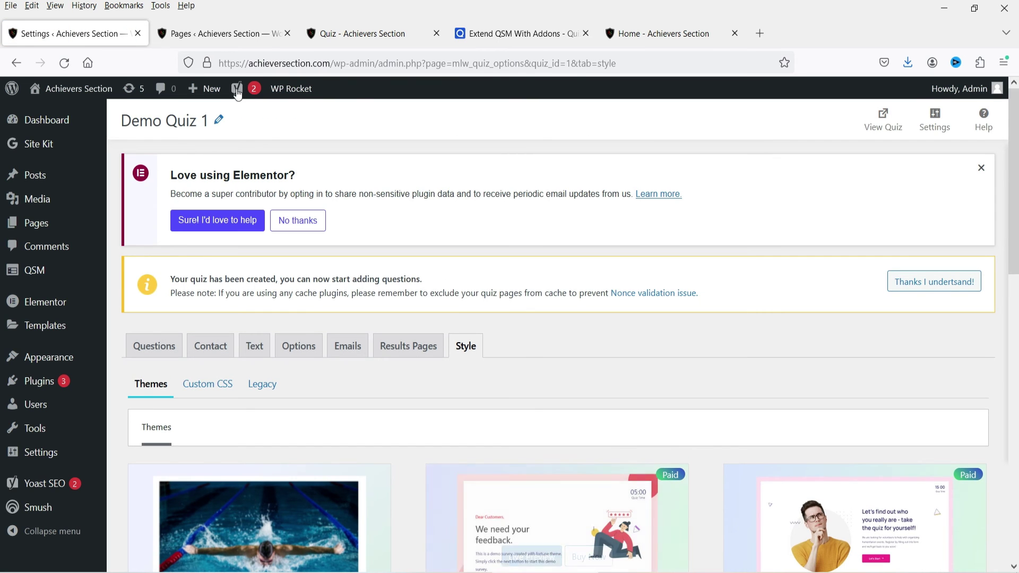
# Reload the published quiz page and examine its welcome text, prefilled Name field and progress bar.
pyautogui.click(364, 34)
pyautogui.click(406, 300)
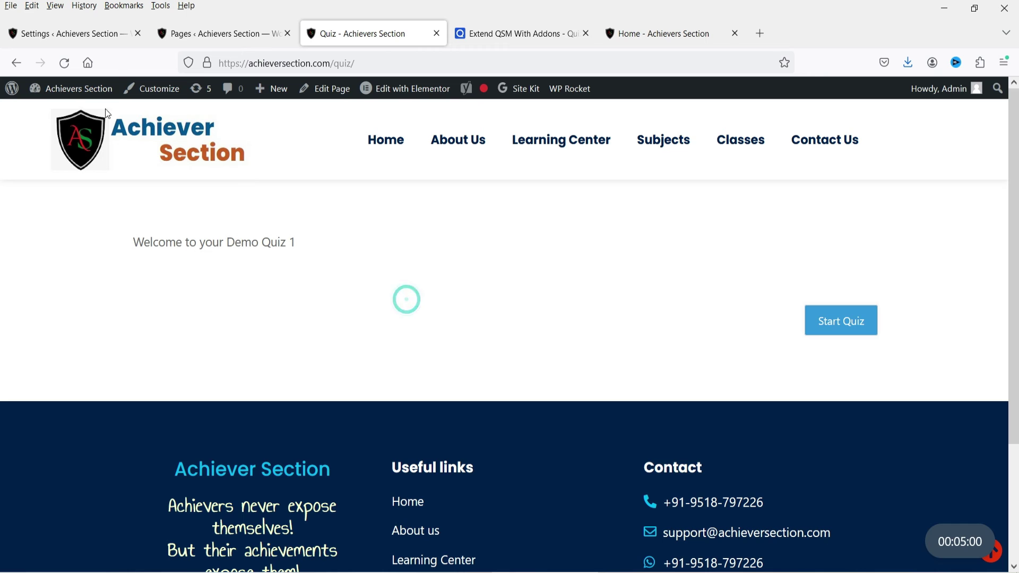
pyautogui.click(64, 63)
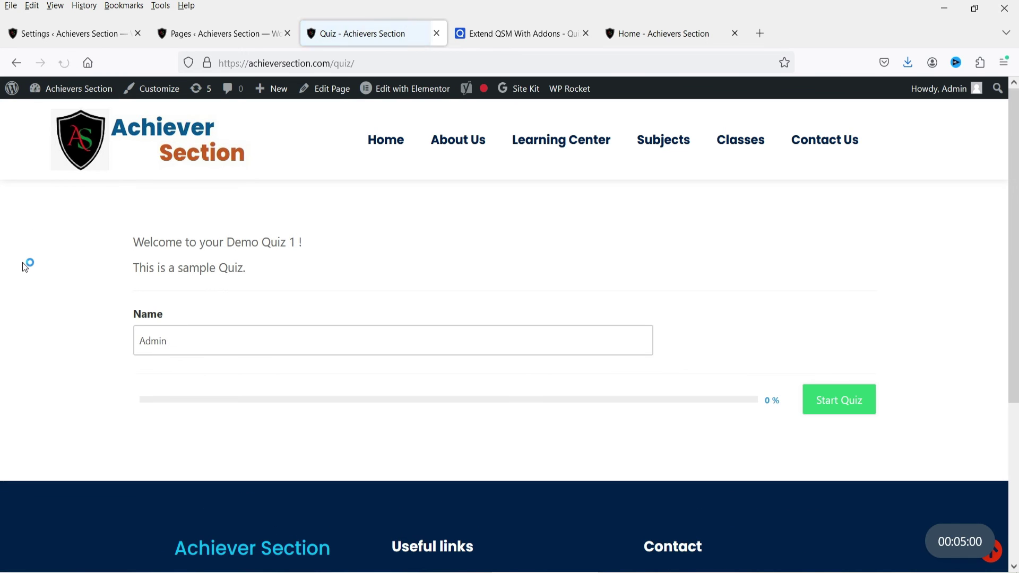
pyautogui.moveTo(264, 273); pyautogui.dragTo(234, 272)
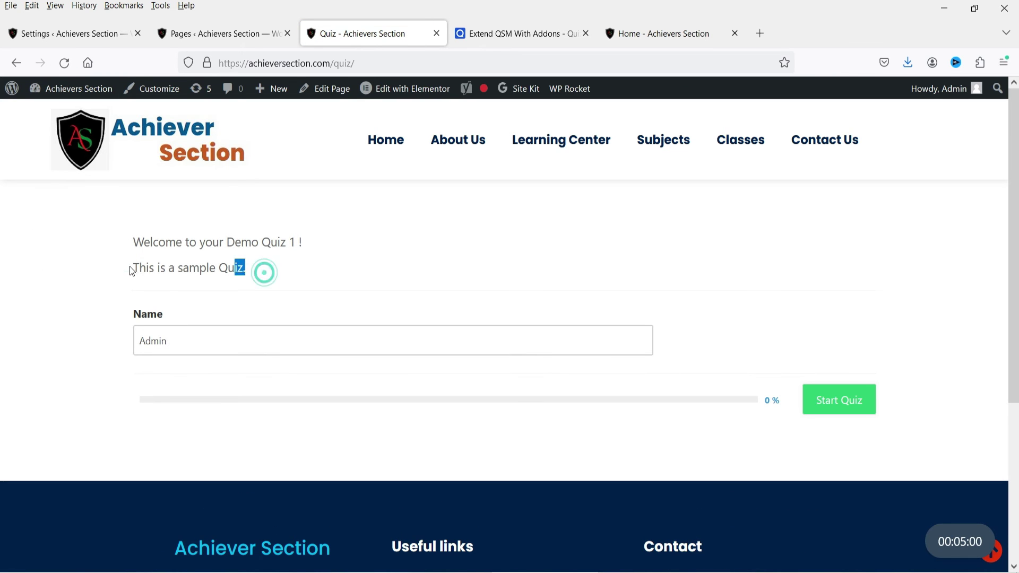
pyautogui.moveTo(127, 266); pyautogui.dragTo(268, 271)
pyautogui.click(318, 275)
pyautogui.click(193, 346)
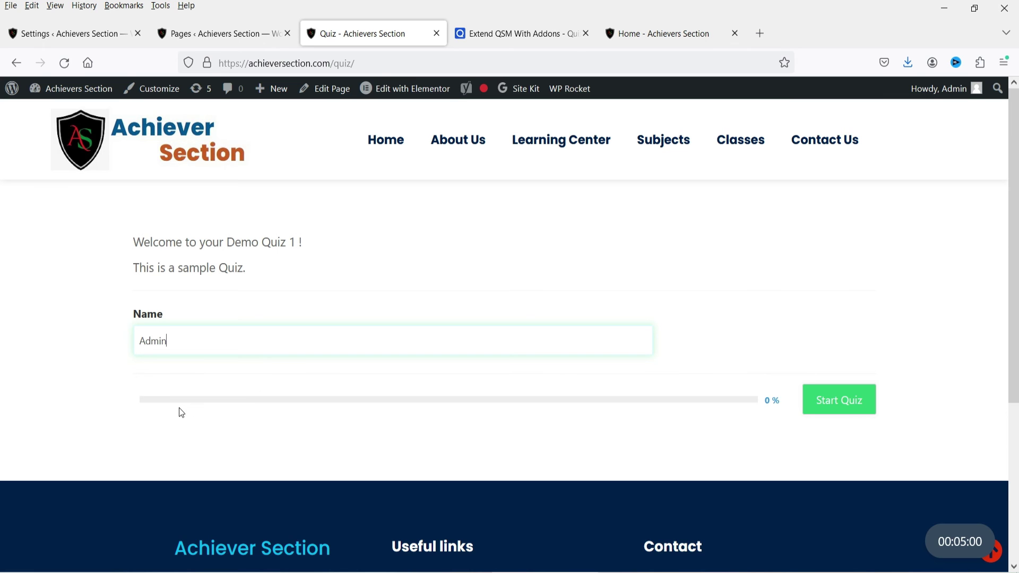
pyautogui.doubleClick(179, 339)
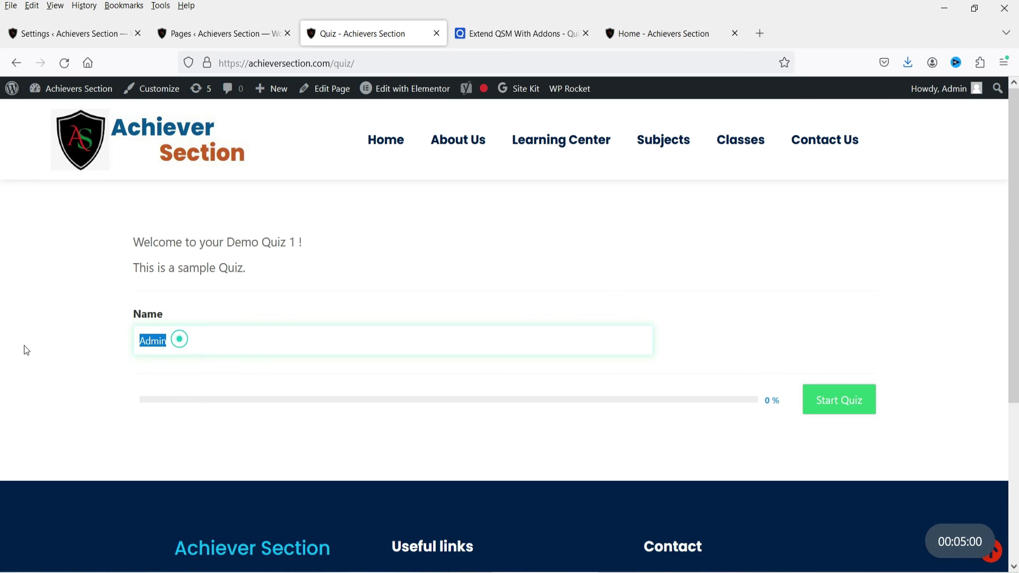
# Start the quiz and try Joe Biden and George Bush as answers to question 1 to check the inline result messages.
pyautogui.click(852, 406)
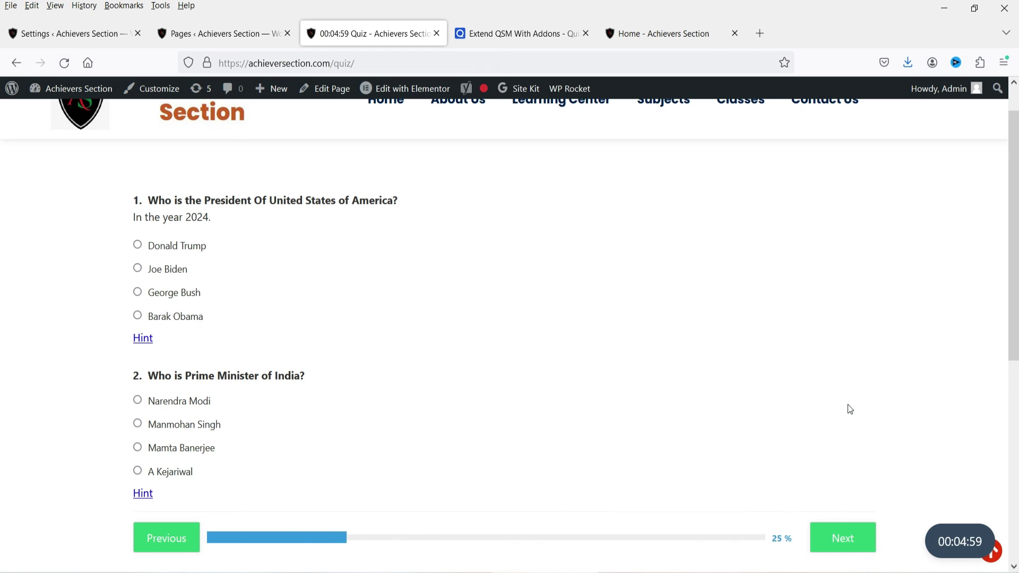
pyautogui.scroll(-4, 356, 283)
pyautogui.scroll(4, 466, 291)
pyautogui.click(138, 270)
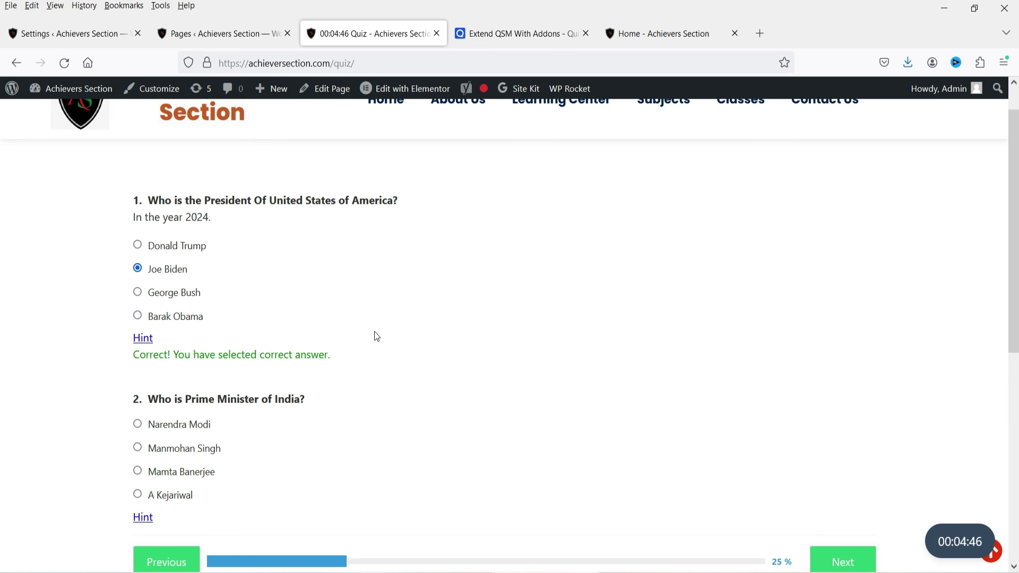
pyautogui.click(138, 292)
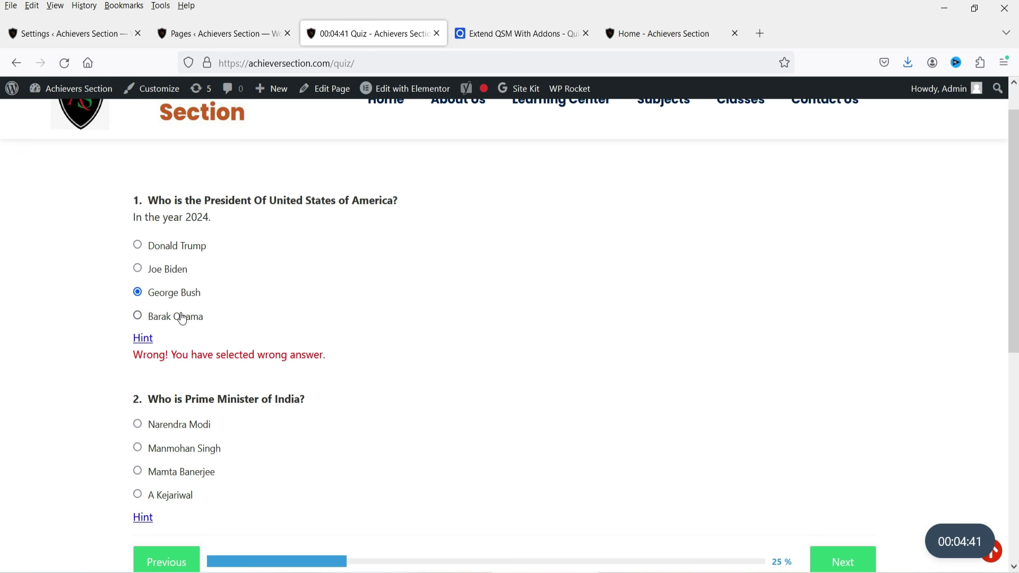
pyautogui.click(137, 268)
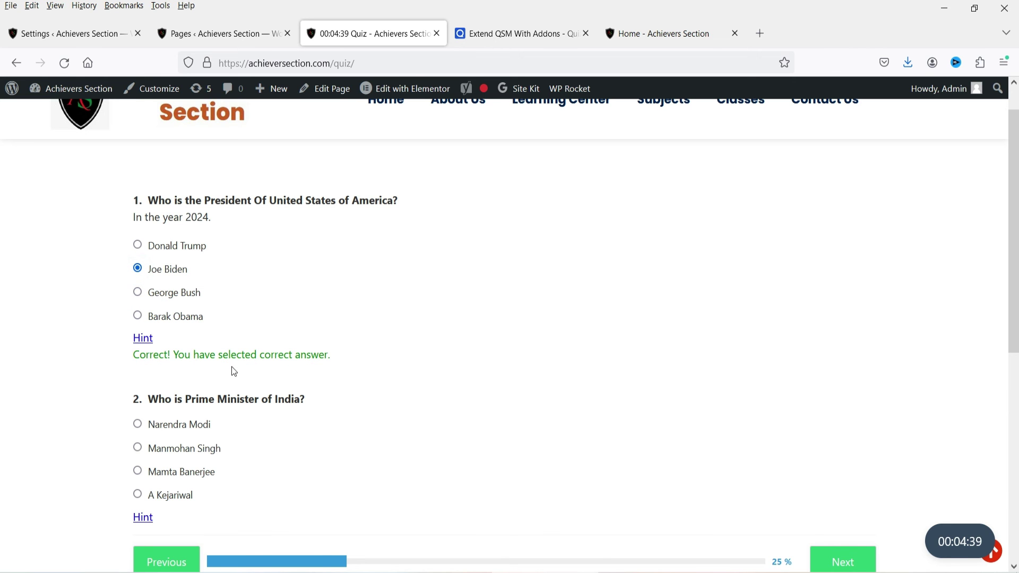
# Set Show results inline to No in Demo Quiz 1's display options and save the changes.
pyautogui.click(81, 40)
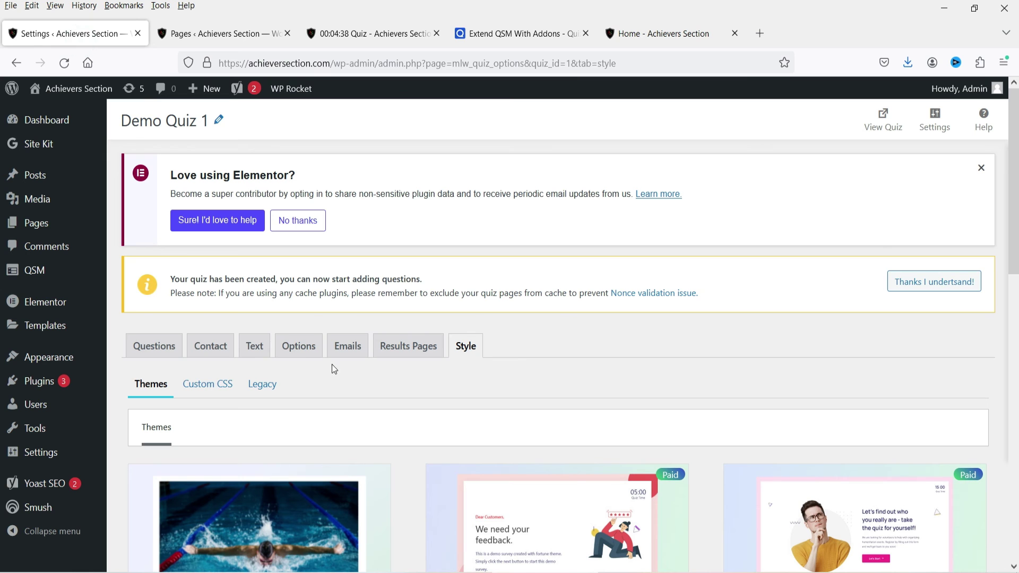
pyautogui.click(299, 346)
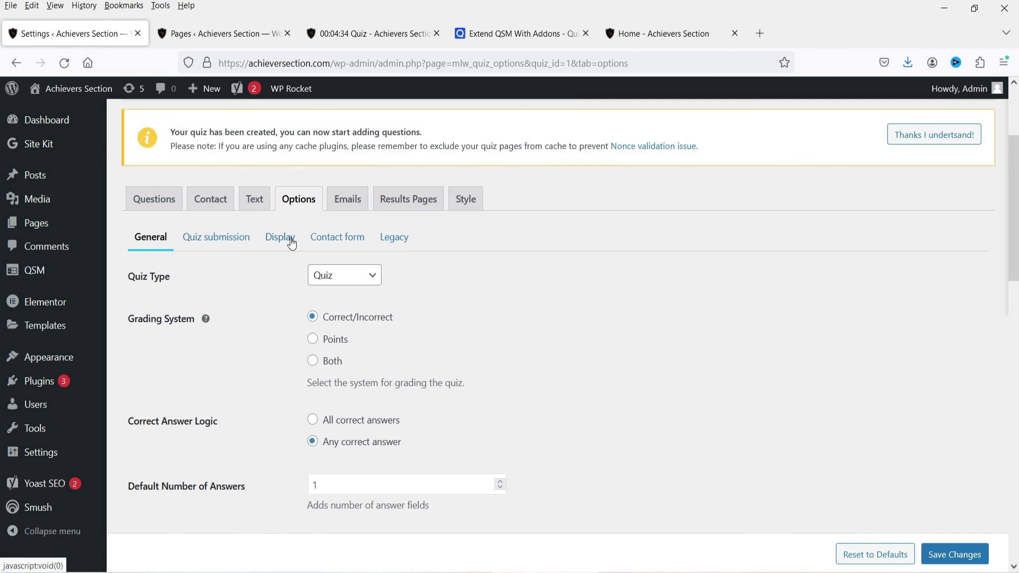
pyautogui.click(289, 237)
pyautogui.scroll(-3, 372, 329)
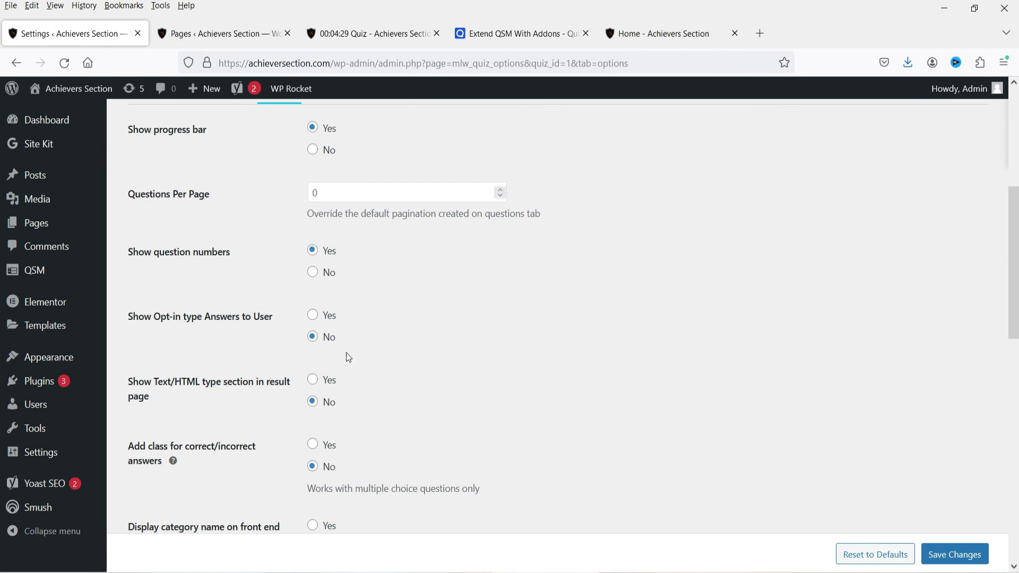
pyautogui.scroll(-6, 348, 357)
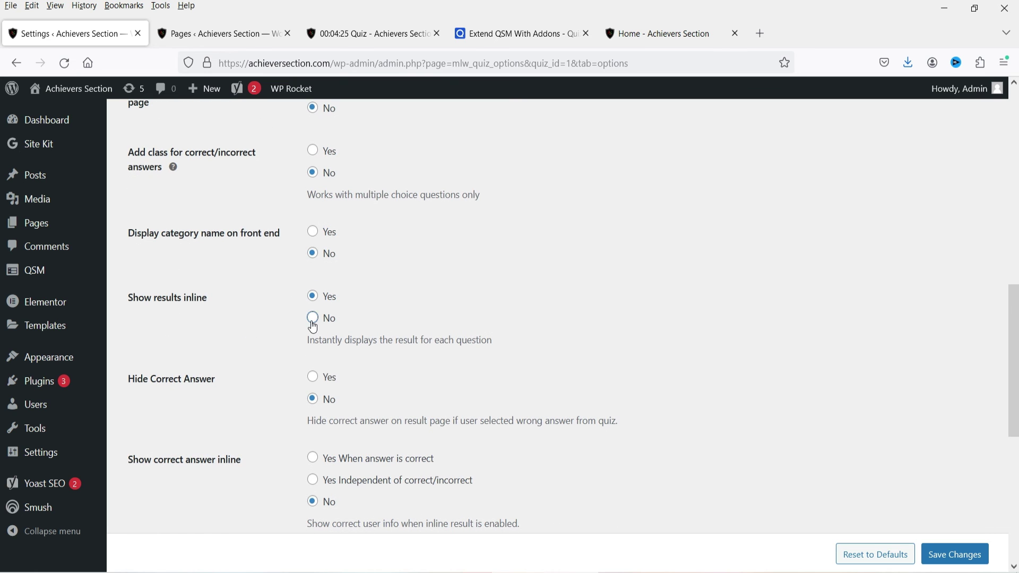
pyautogui.click(313, 319)
pyautogui.scroll(-4, 601, 371)
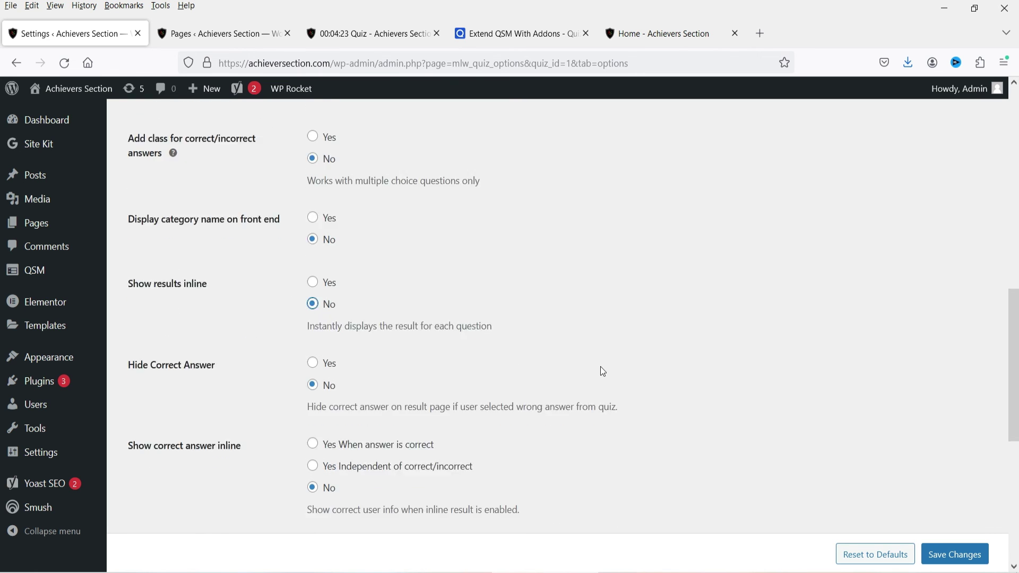
pyautogui.click(954, 560)
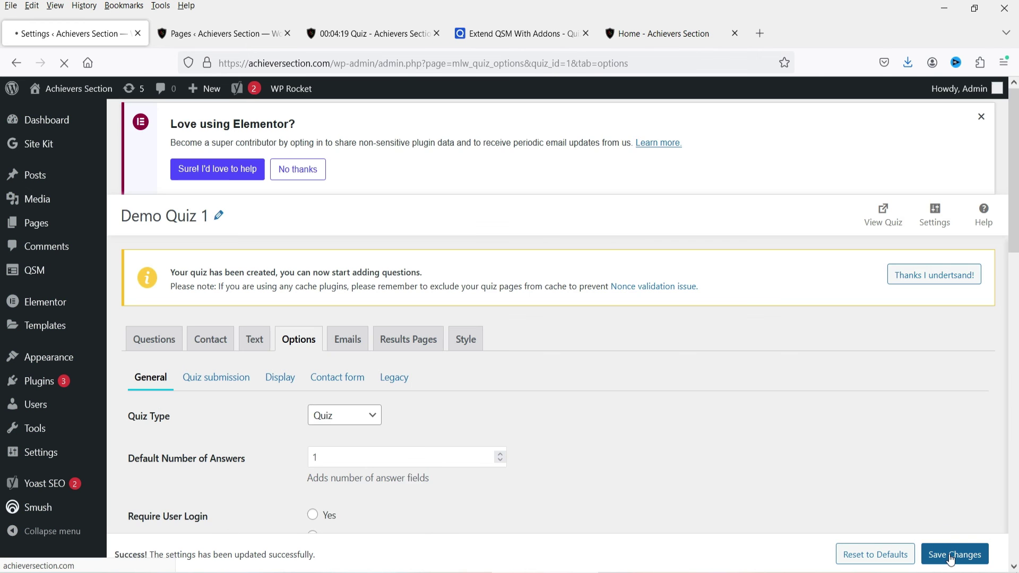
# Reload the published quiz page and start the quiz again.
pyautogui.click(348, 34)
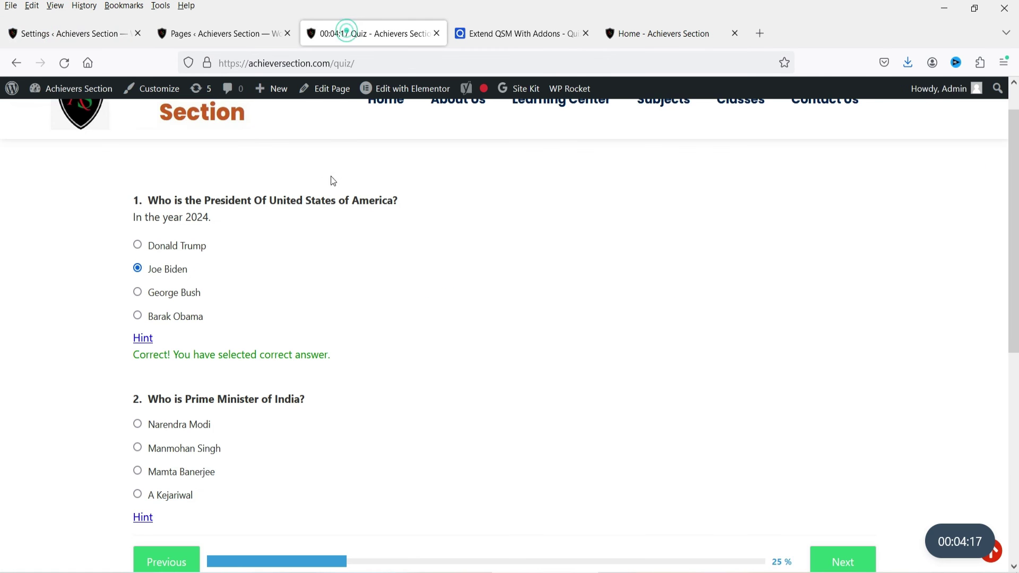
pyautogui.click(65, 63)
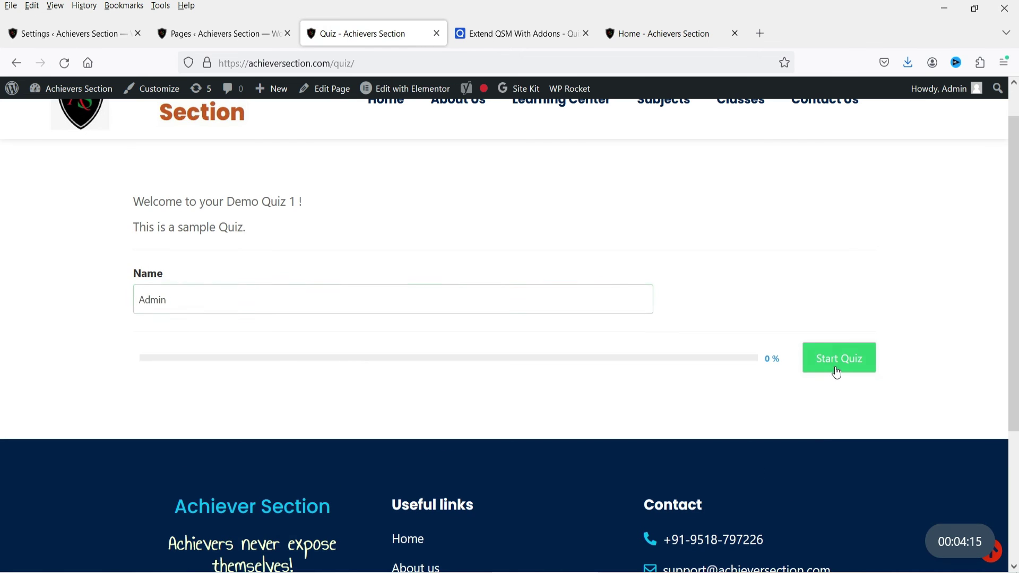
pyautogui.click(836, 366)
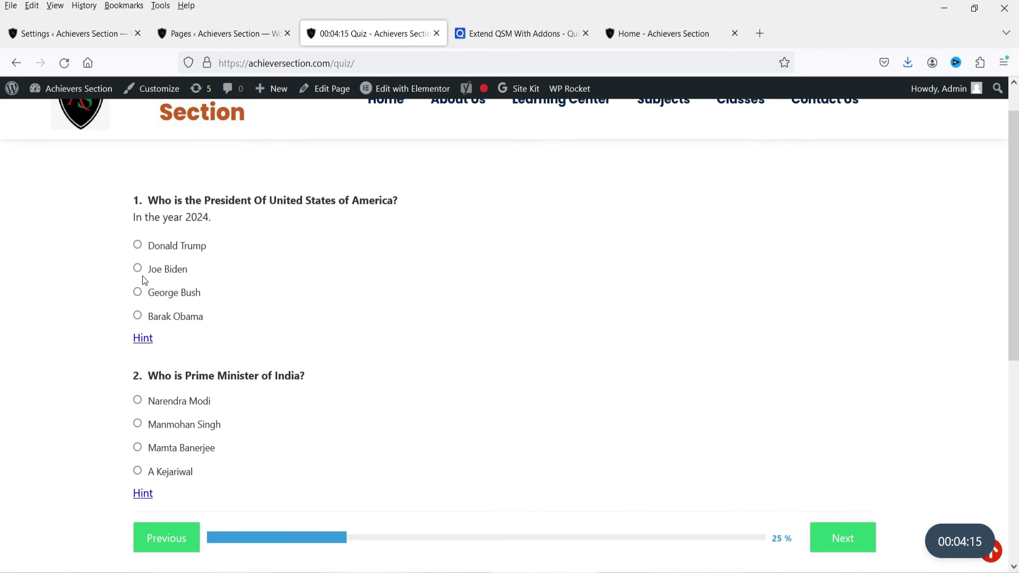
# Answer question 1 with Joe Biden and question 2 with Narendra Modi, and continue to the next quiz page.
pyautogui.click(138, 246)
pyautogui.click(138, 268)
pyautogui.moveTo(141, 343)
pyautogui.scroll(-3, 399, 316)
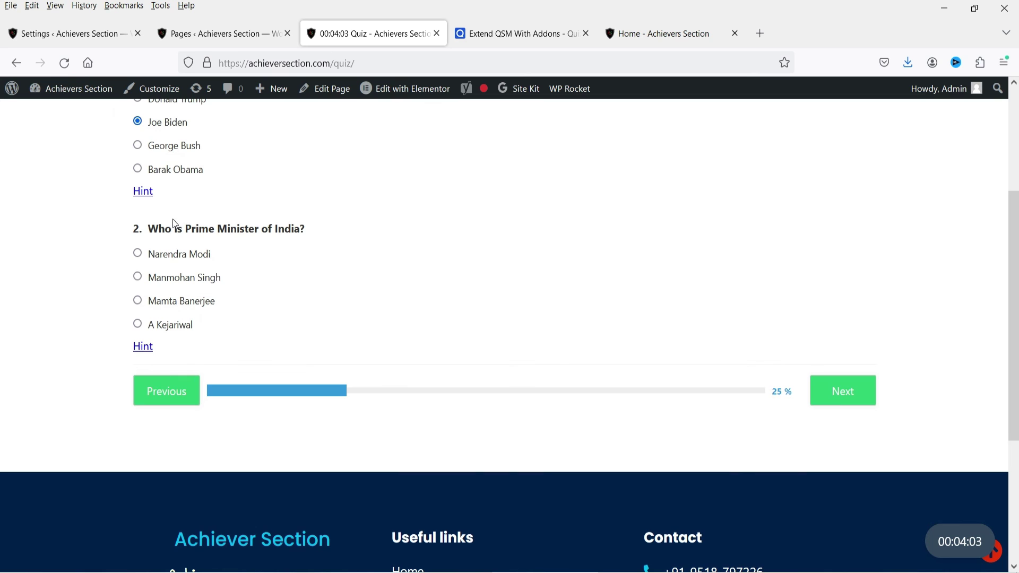
pyautogui.click(138, 254)
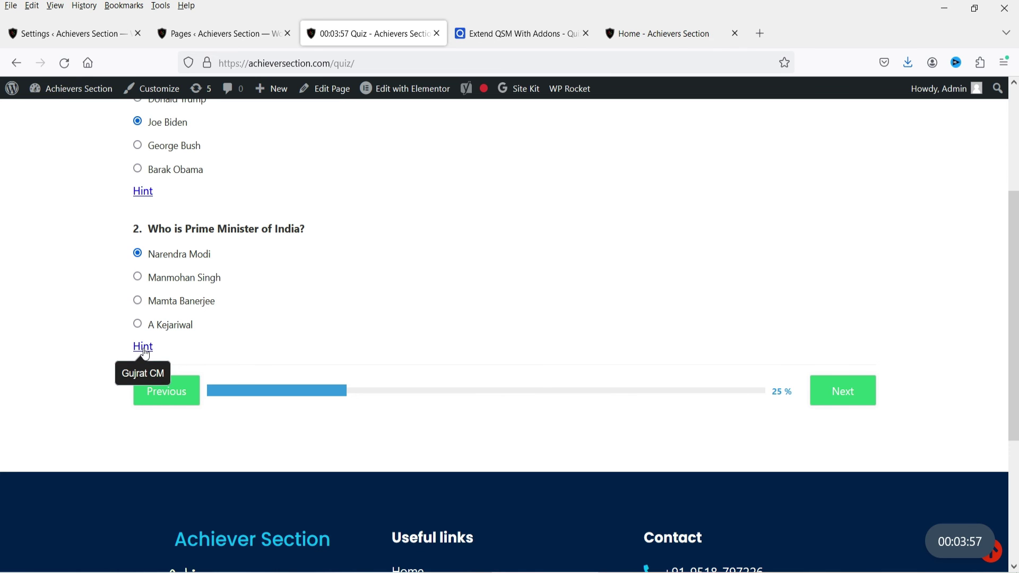
pyautogui.click(842, 396)
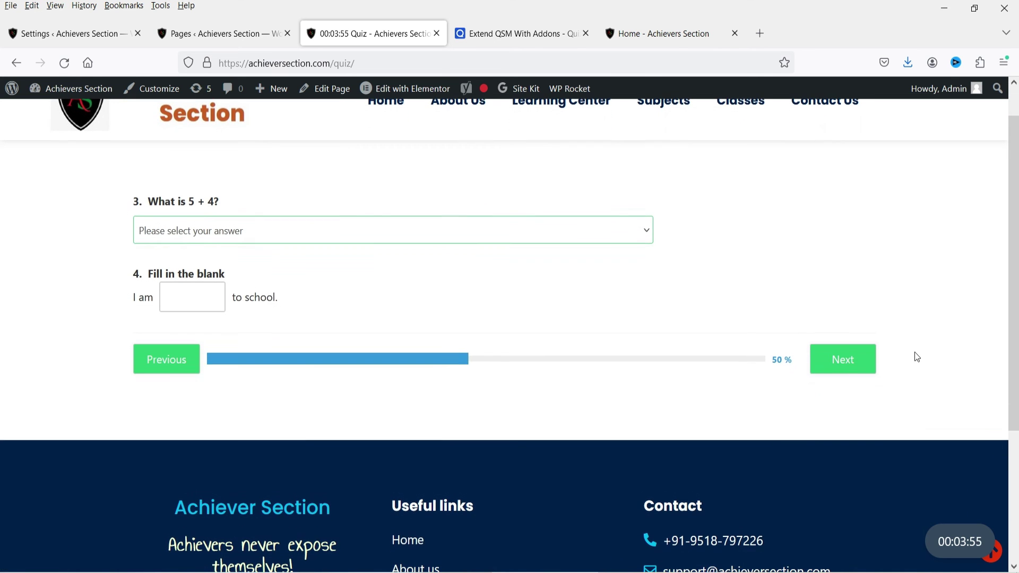
# Answer question 3 with 9, fill the blank in question 4 with "gone", and continue to the next quiz page.
pyautogui.click(314, 239)
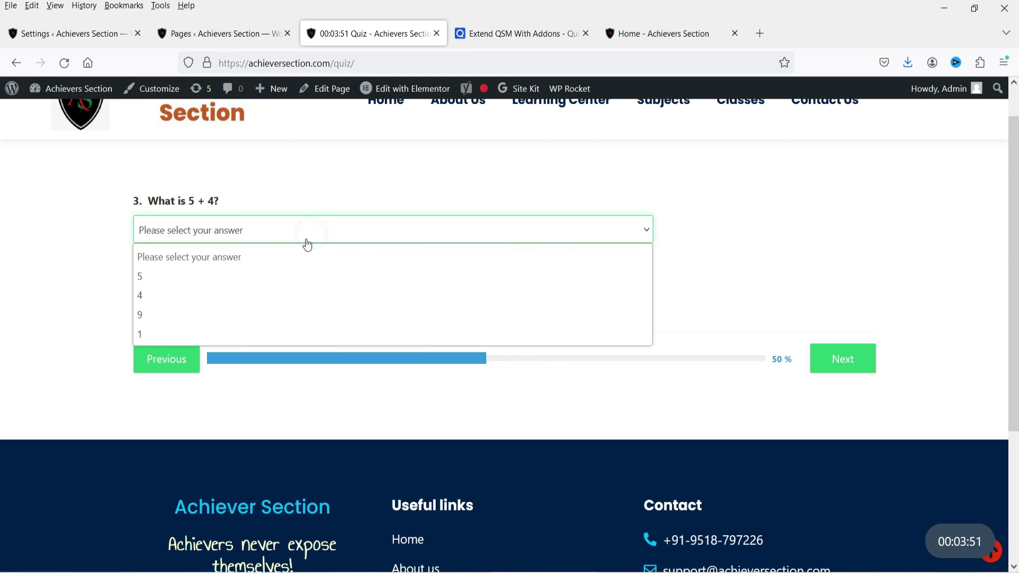
pyautogui.click(163, 317)
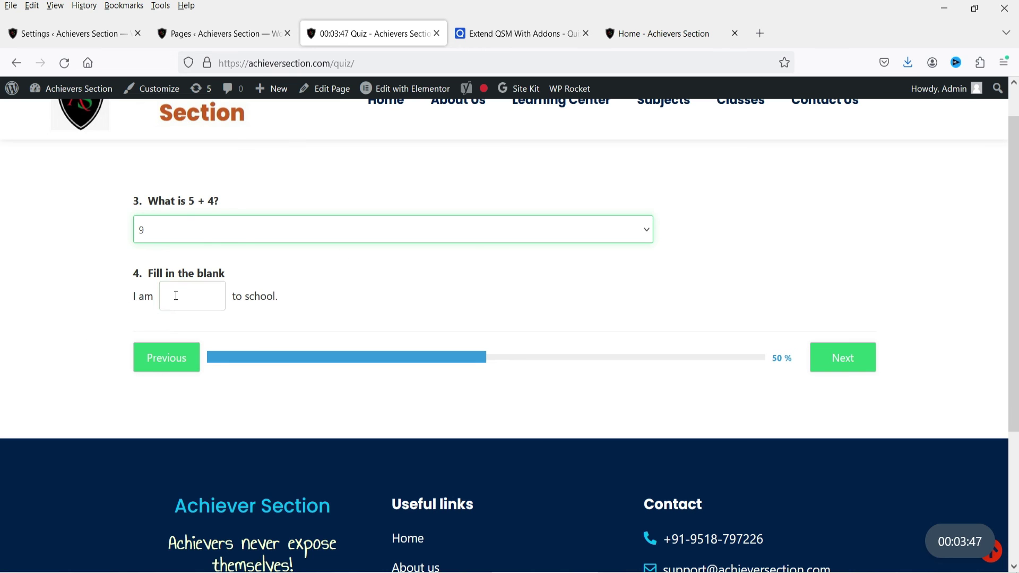
pyautogui.click(176, 295)
pyautogui.click(175, 296)
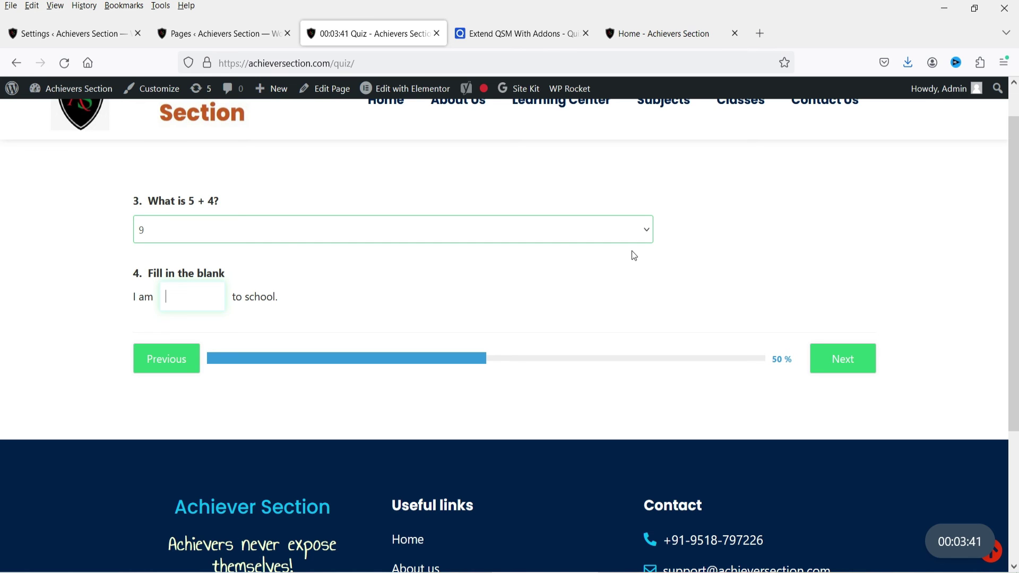
pyautogui.write('gone')
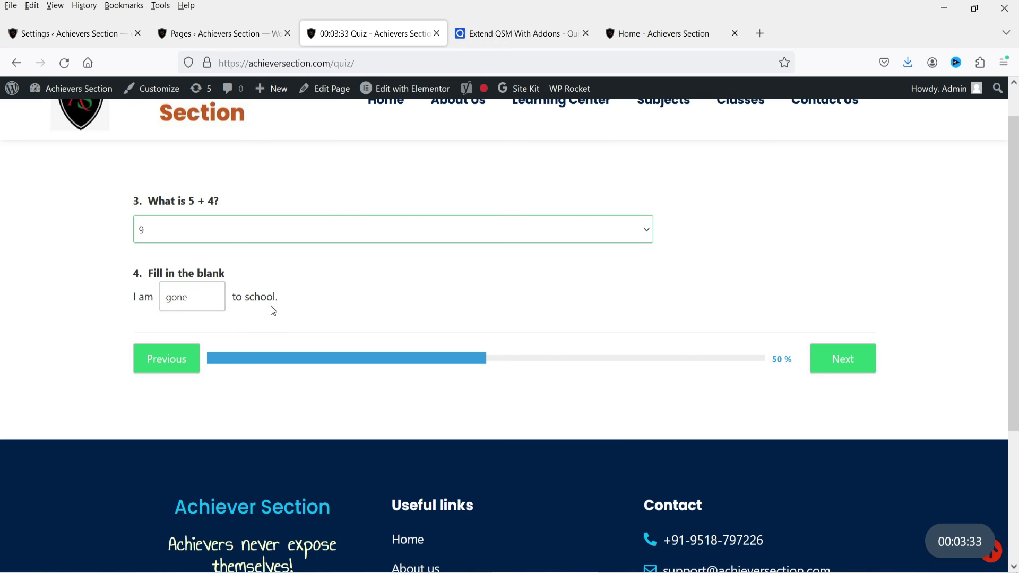
pyautogui.click(849, 366)
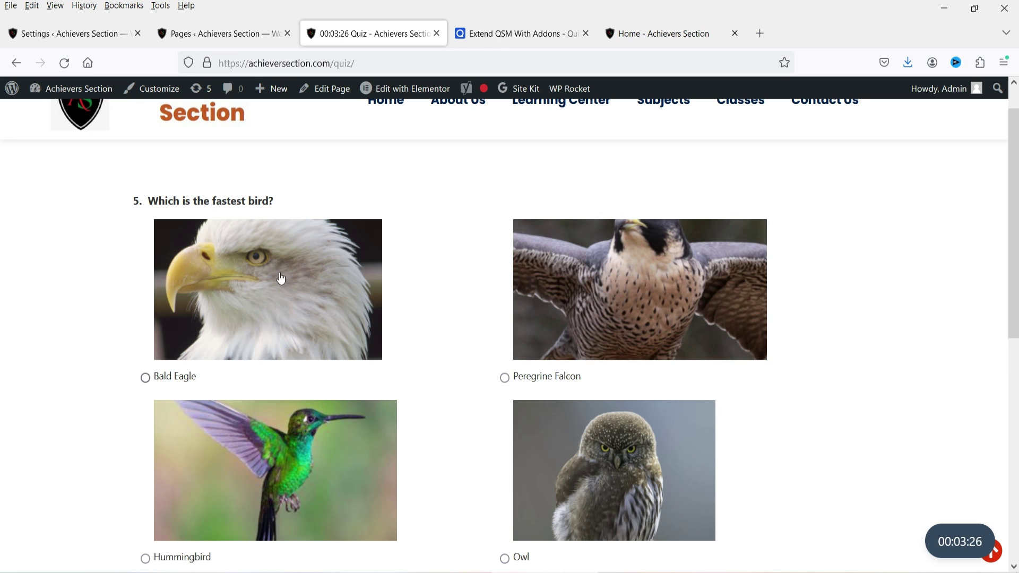
# Choose Peregrine Falcon as the answer to the fastest bird question and continue to the final quiz page.
pyautogui.scroll(-5, 913, 327)
pyautogui.scroll(4, 912, 327)
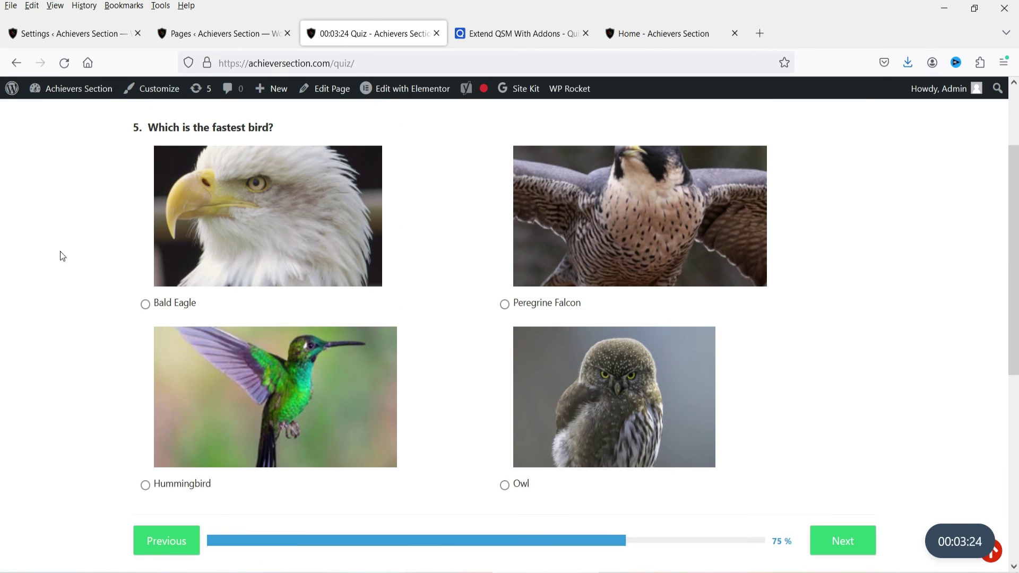
pyautogui.click(505, 304)
pyautogui.click(846, 536)
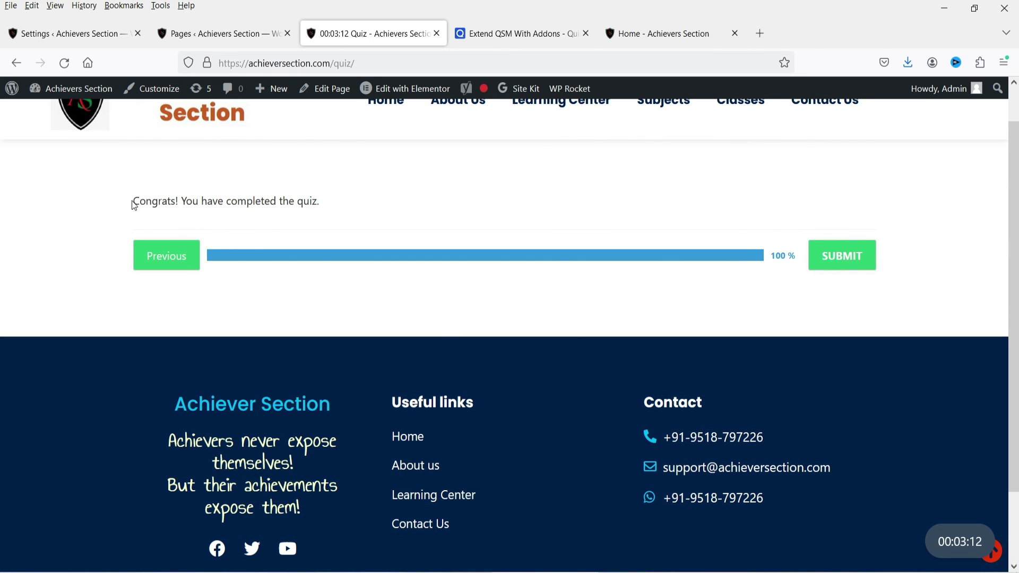
# Read the closing text on the final quiz page and submit the quiz.
pyautogui.moveTo(134, 205); pyautogui.dragTo(319, 203)
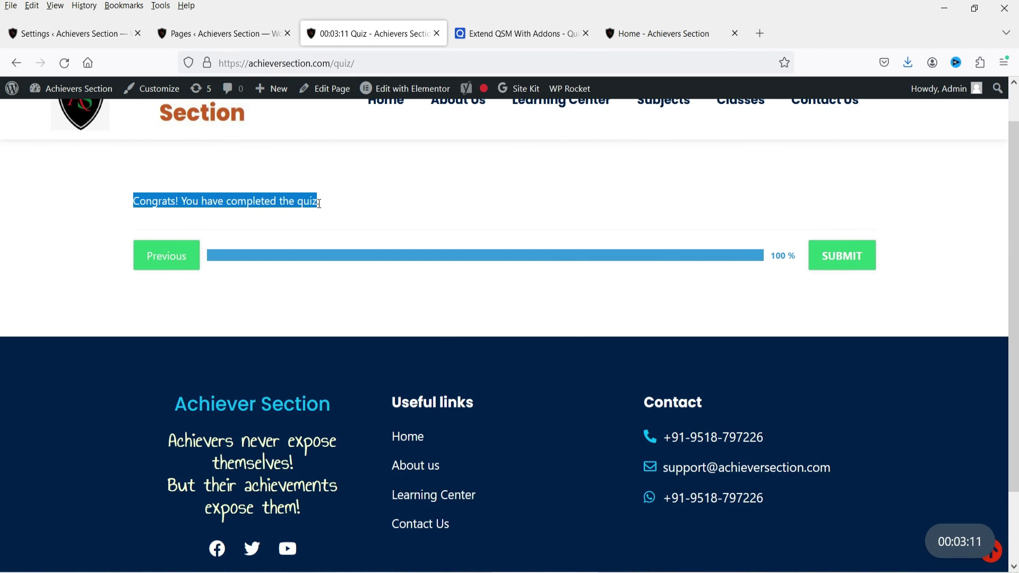
pyautogui.click(398, 212)
pyautogui.click(838, 265)
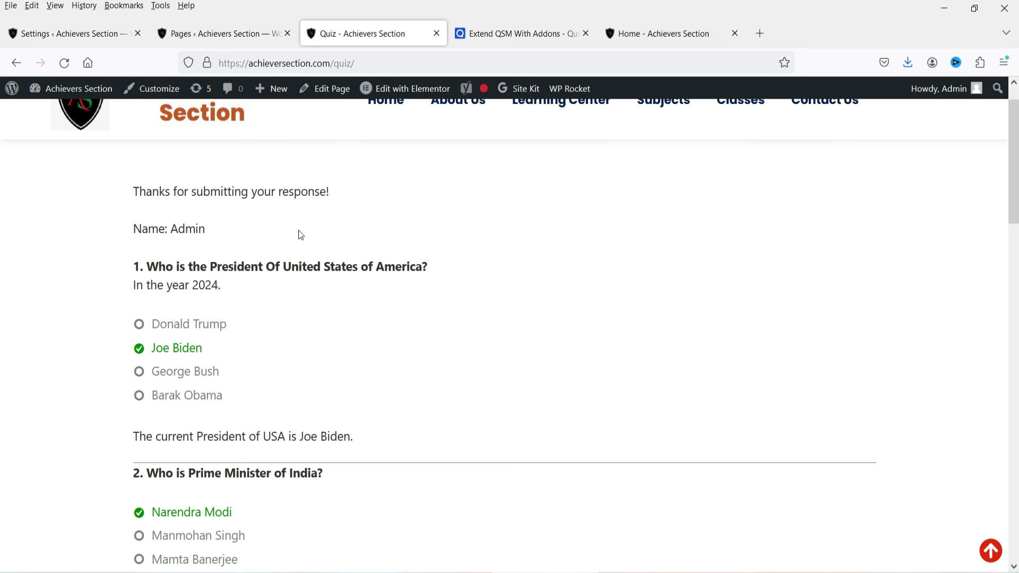
# Review the submission message, the name line and the answer explanations for questions 1 and 2 on the results page.
pyautogui.moveTo(140, 189); pyautogui.dragTo(341, 202)
pyautogui.moveTo(129, 228); pyautogui.dragTo(214, 235)
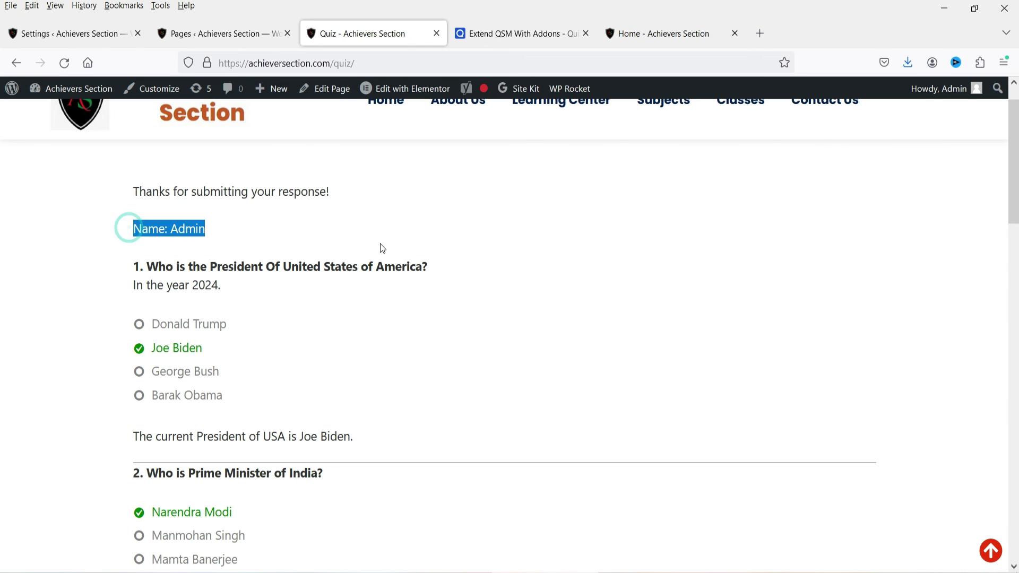
pyautogui.scroll(-3, 340, 244)
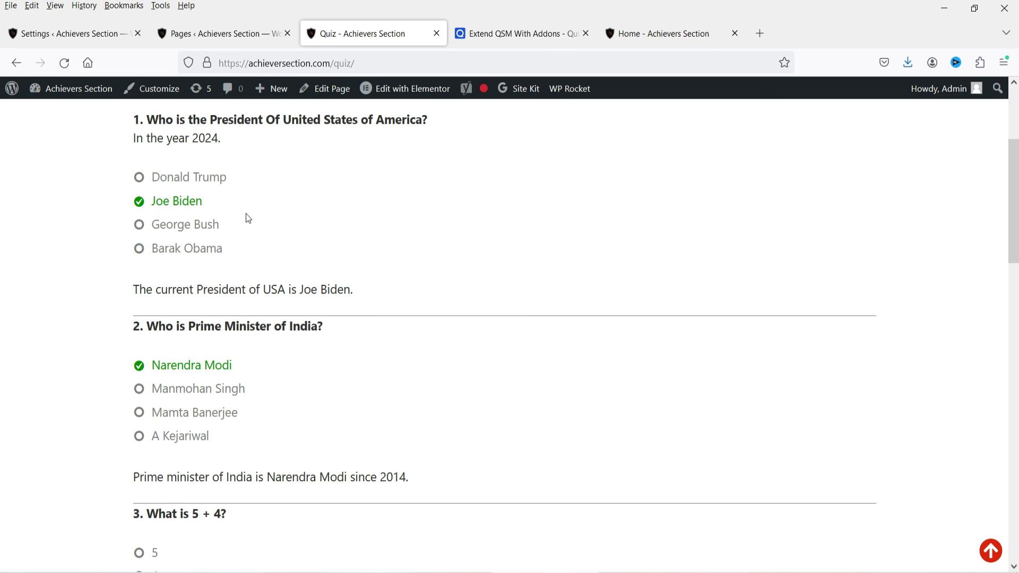
pyautogui.moveTo(132, 289); pyautogui.dragTo(353, 290)
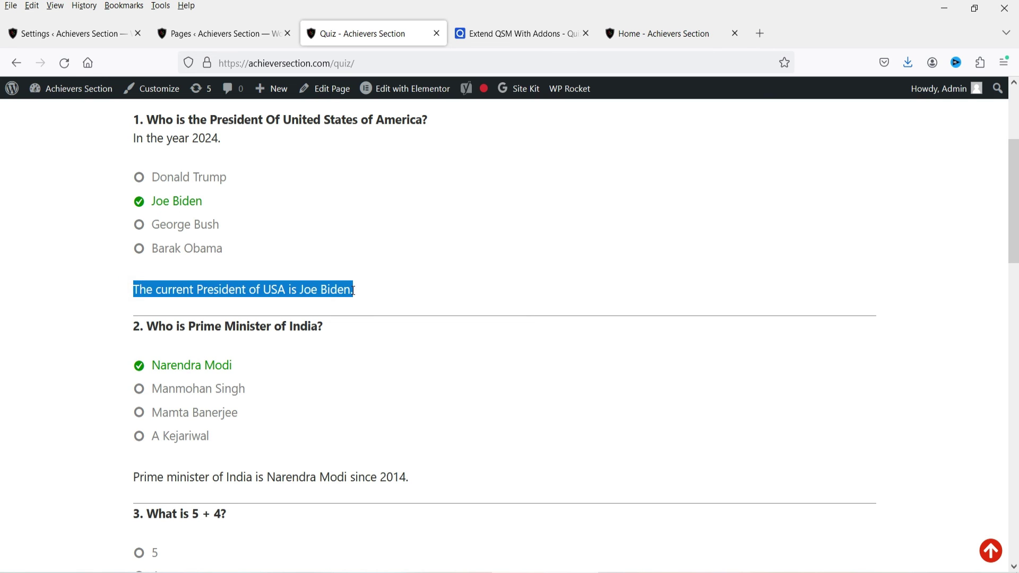
pyautogui.scroll(-3, 401, 309)
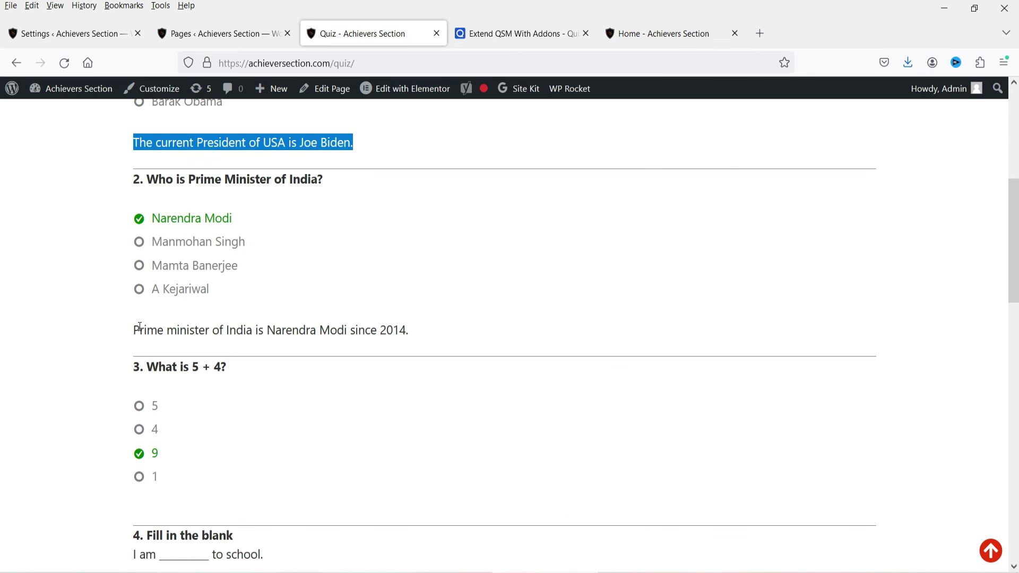
pyautogui.moveTo(132, 330); pyautogui.dragTo(411, 332)
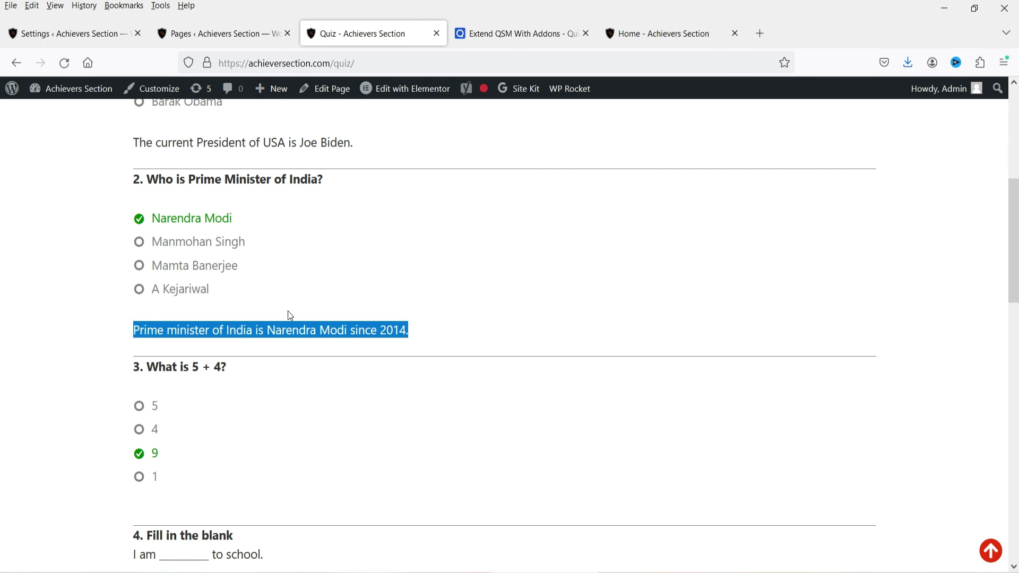
# Review the results for questions 3 to 5, including the fill-in-the-blank explanation and the fastest bird answer.
pyautogui.scroll(-5, 287, 314)
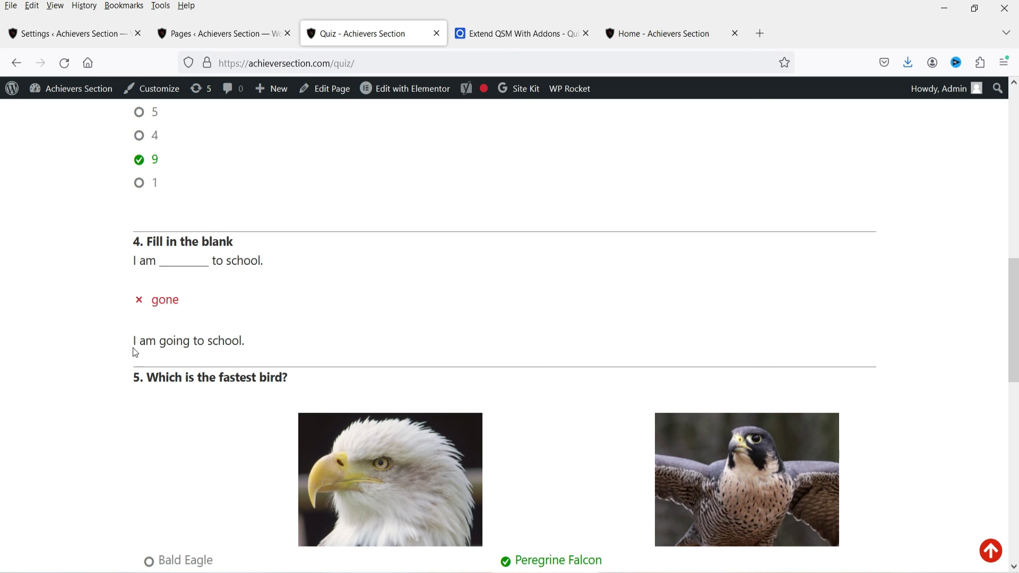
pyautogui.moveTo(132, 346); pyautogui.dragTo(260, 348)
pyautogui.click(191, 346)
pyautogui.doubleClick(191, 346)
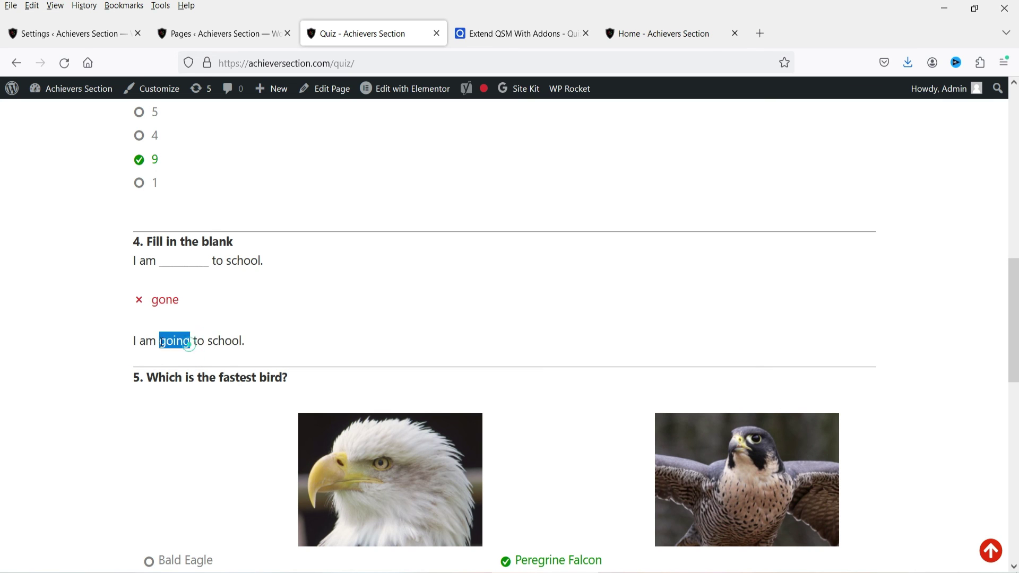
pyautogui.scroll(-4, 270, 281)
pyautogui.scroll(-1, 485, 228)
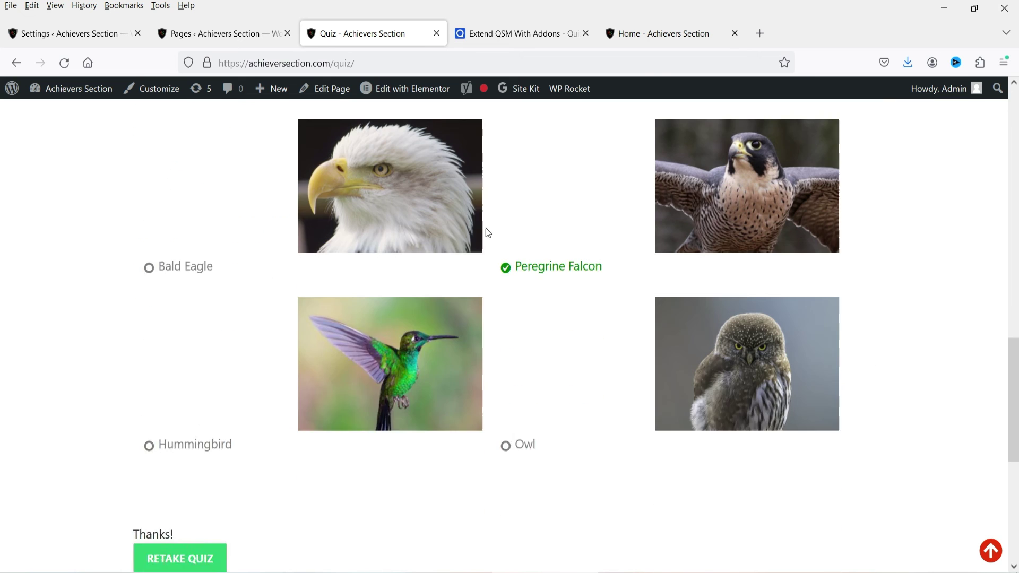
pyautogui.scroll(1, 485, 228)
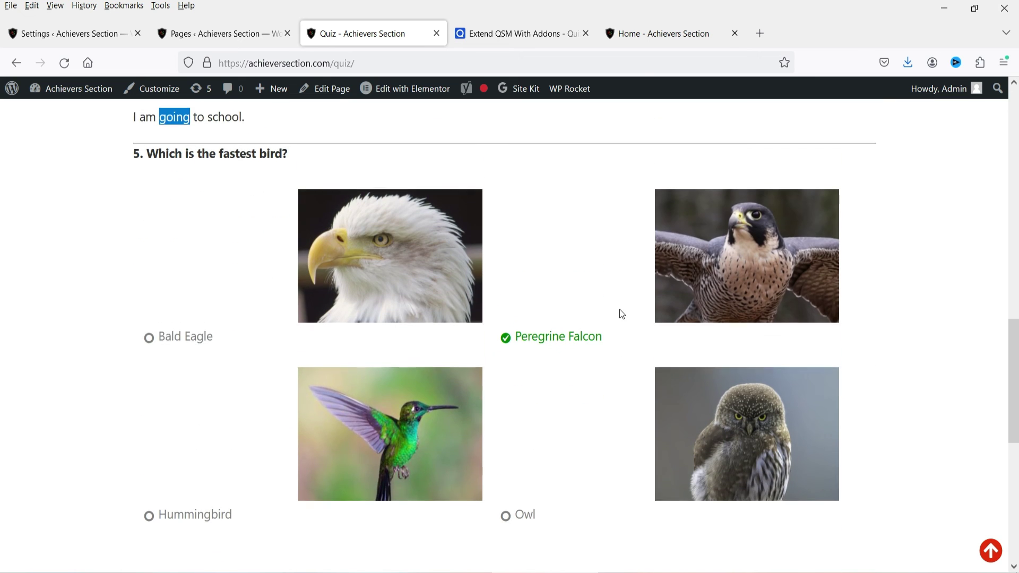
pyautogui.scroll(-2, 491, 280)
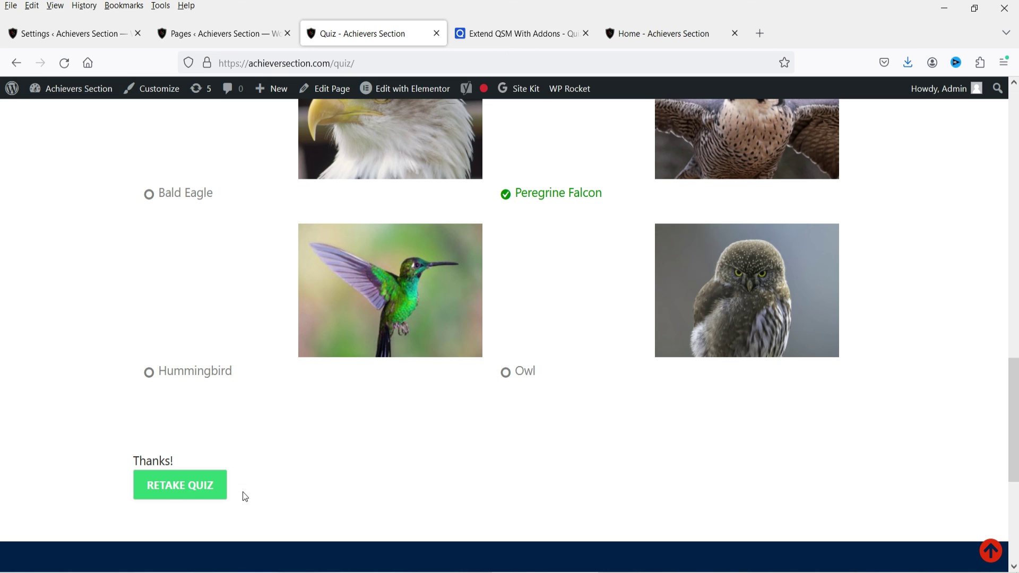
# Try to retake the quiz from the results page and read the page that opens.
pyautogui.click(175, 496)
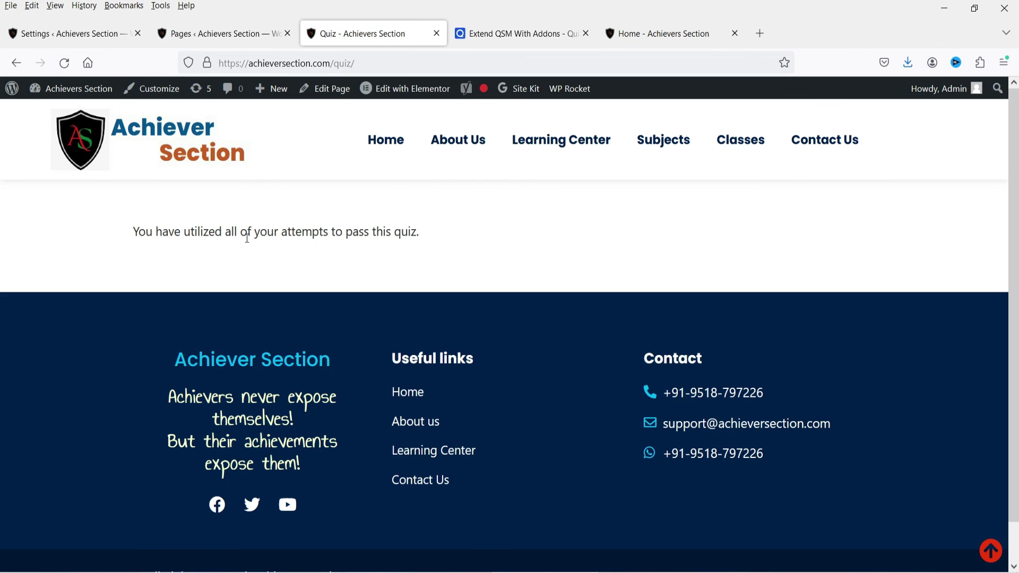
pyautogui.moveTo(242, 233); pyautogui.dragTo(476, 246)
pyautogui.click(493, 239)
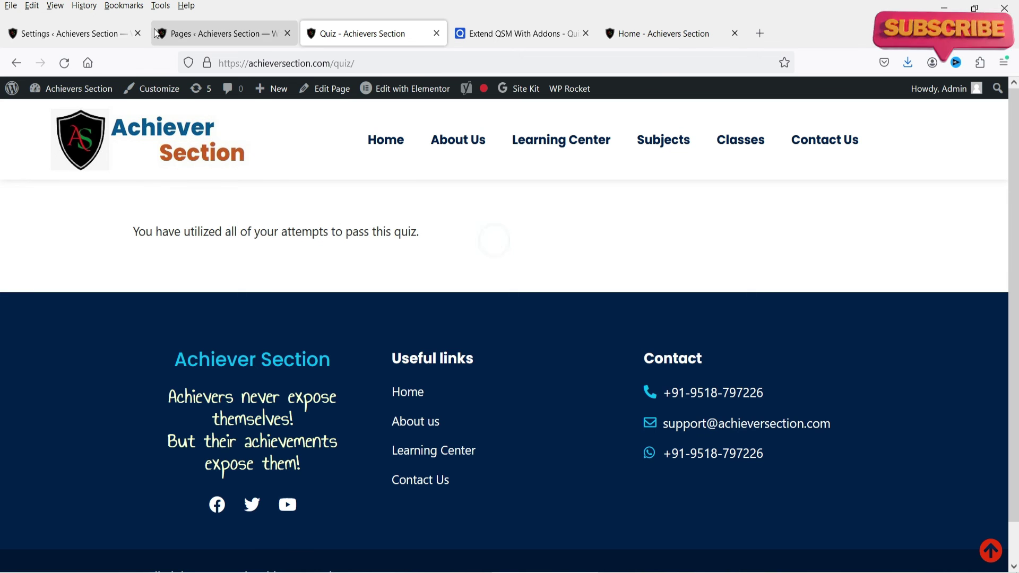
# In the quiz submission options, set Limit Attempts to 0 for unlimited attempts and save the changes.
pyautogui.click(34, 33)
pyautogui.scroll(-3, 559, 367)
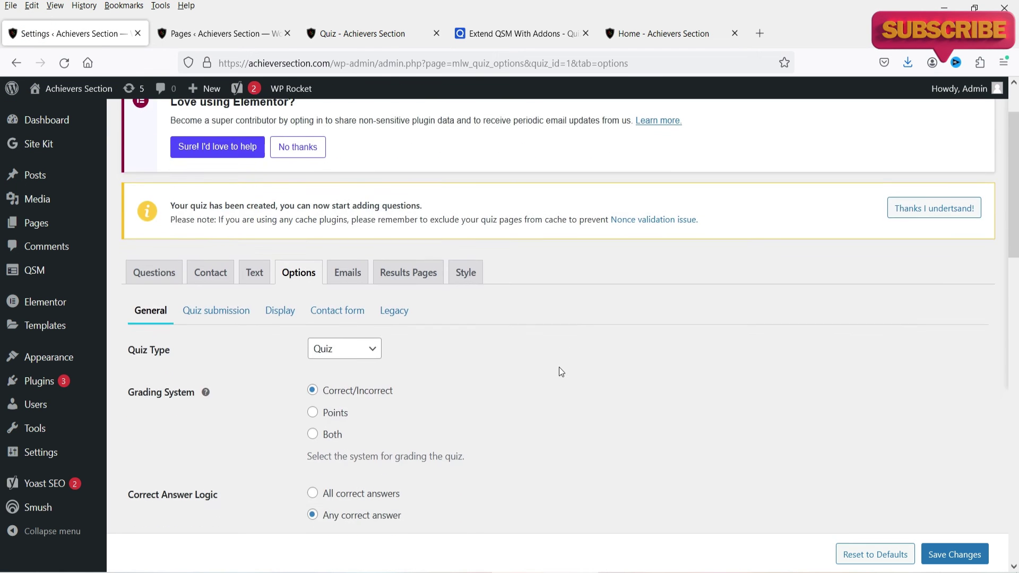
pyautogui.scroll(3, 559, 367)
pyautogui.click(216, 384)
pyautogui.scroll(-8, 492, 436)
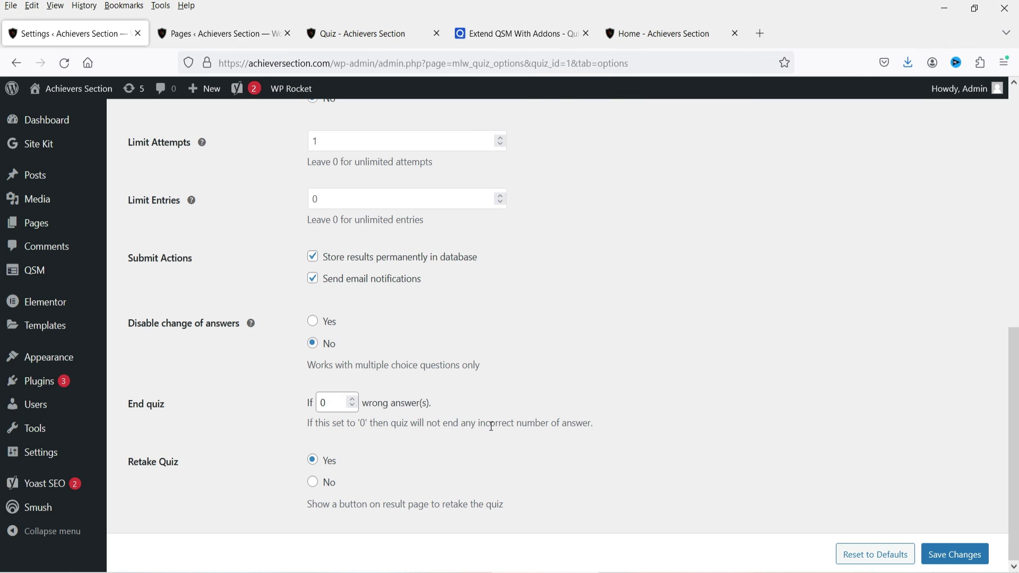
pyautogui.scroll(3, 223, 236)
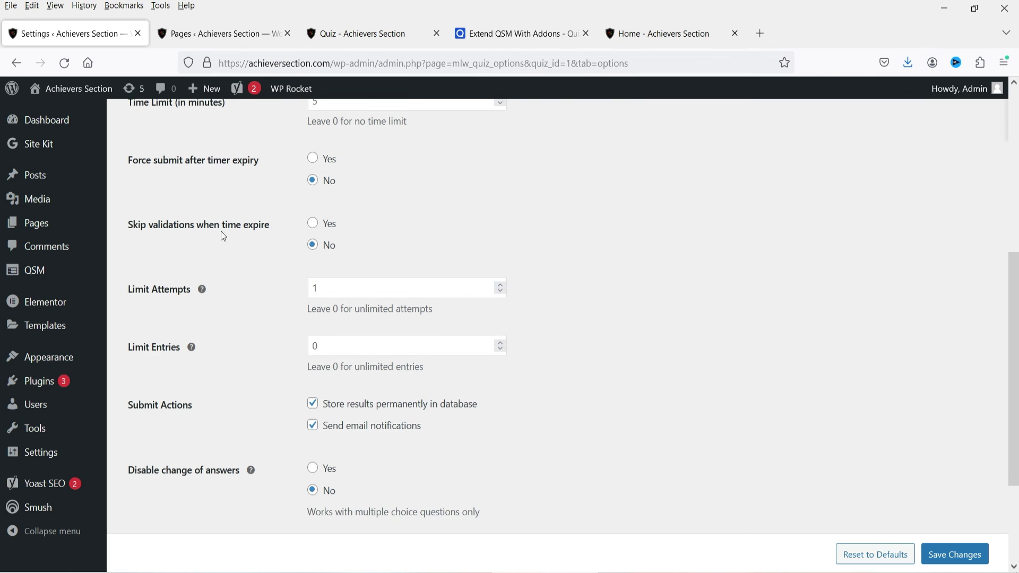
pyautogui.click(328, 288)
pyautogui.hotkey('ctrl', 'a')
pyautogui.write('0')
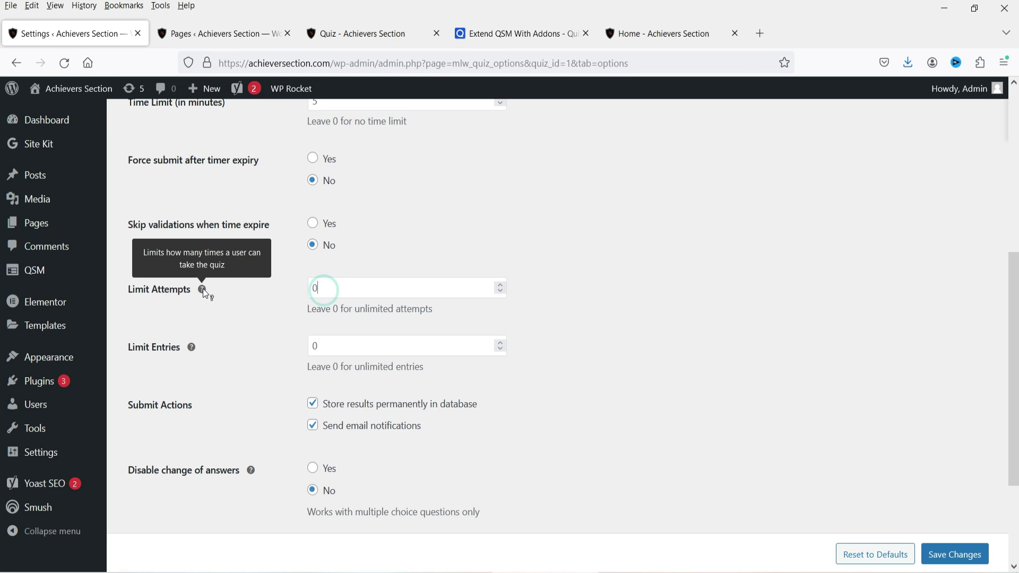
pyautogui.click(965, 551)
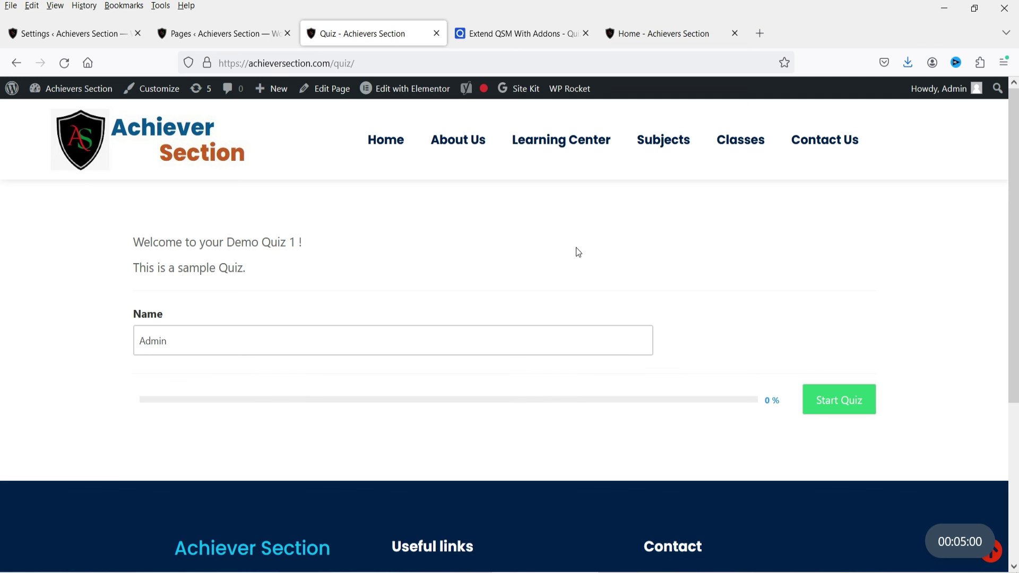
# Return to the QSM addons page and look over the available addons up to its heading.
pyautogui.click(501, 32)
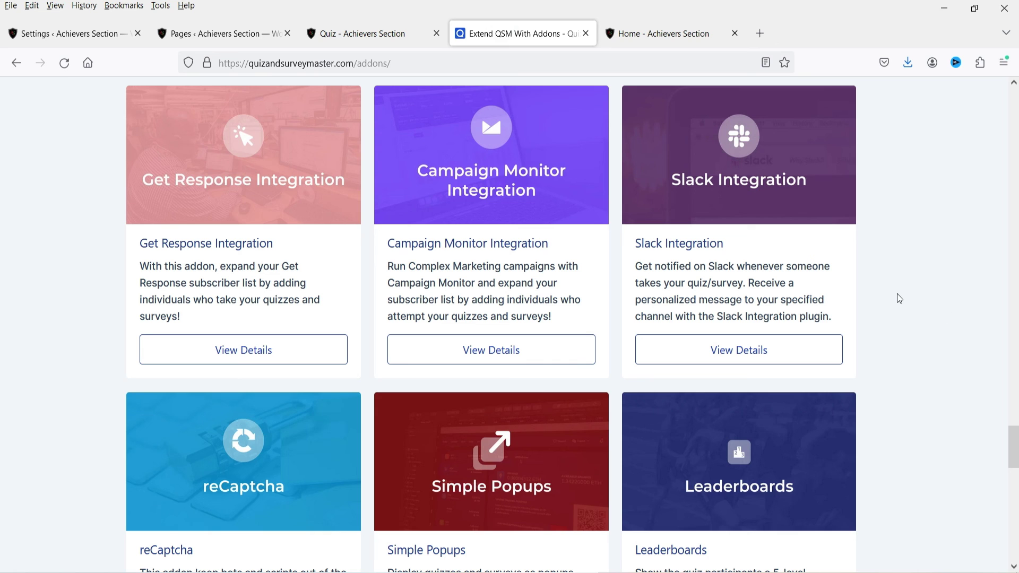
pyautogui.scroll(20, 879, 351)
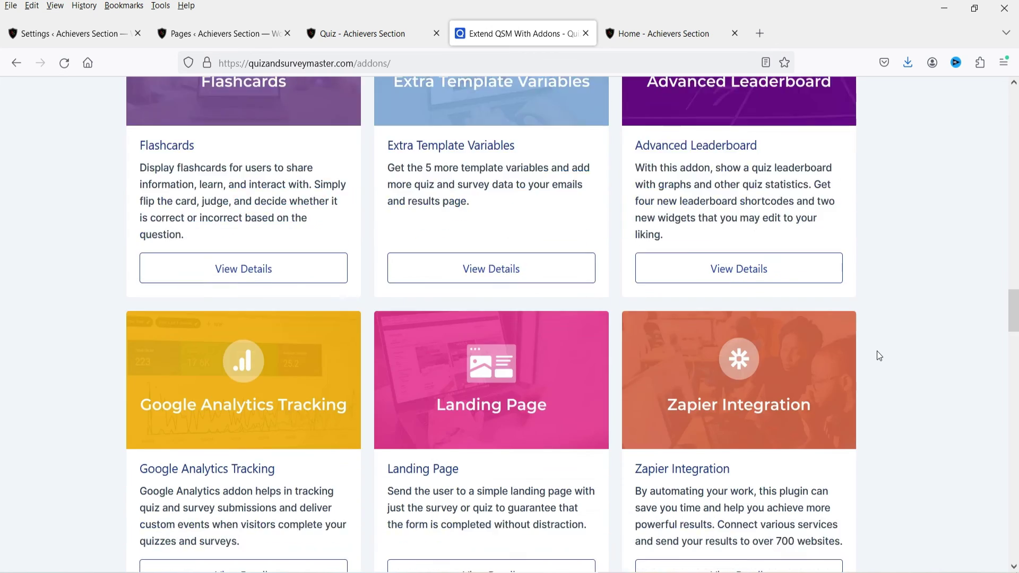
pyautogui.scroll(6, 880, 350)
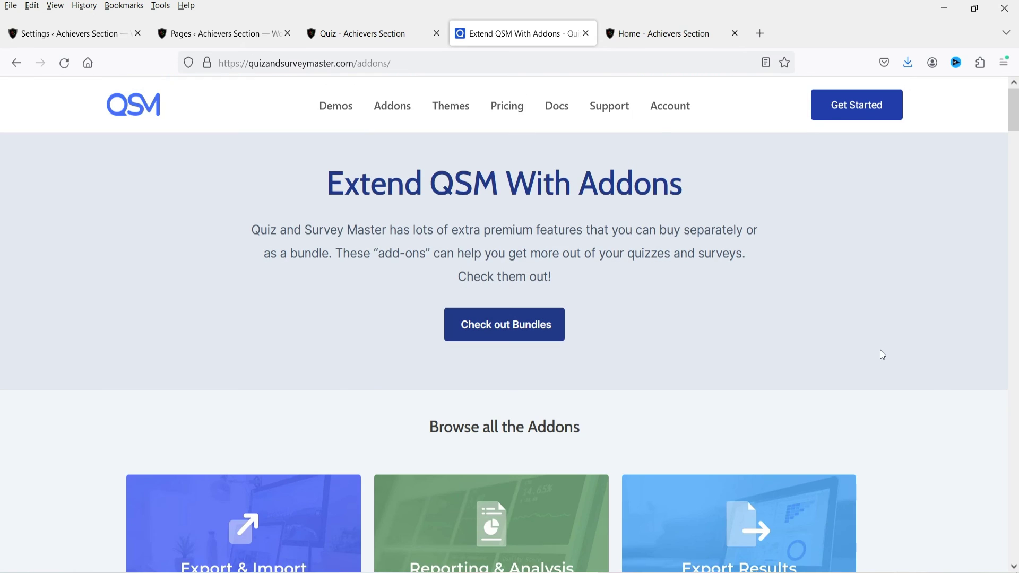